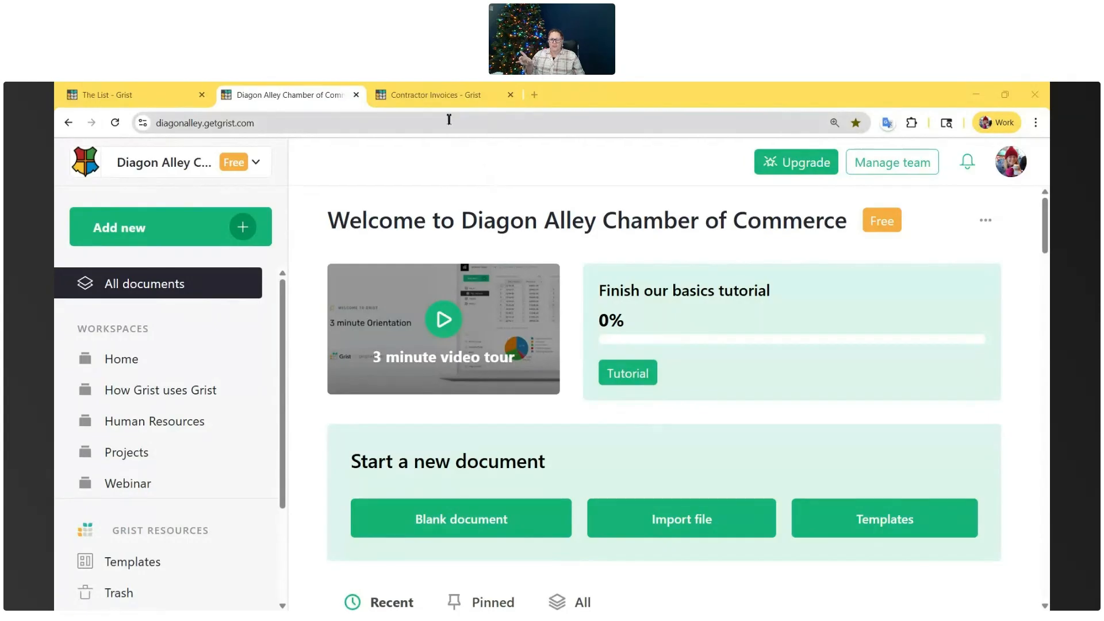
# - Switch to the Contractor Invoices document and look over the invoice date, start, end and work days columns
pyautogui.click(445, 108)
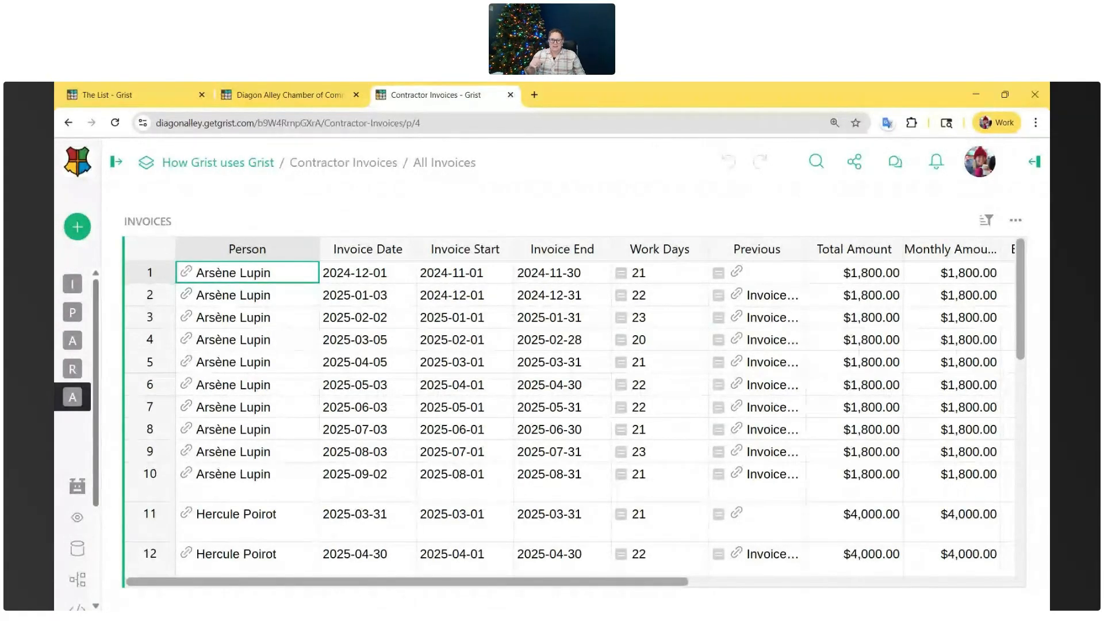
pyautogui.click(471, 251)
pyautogui.click(563, 249)
pyautogui.click(659, 249)
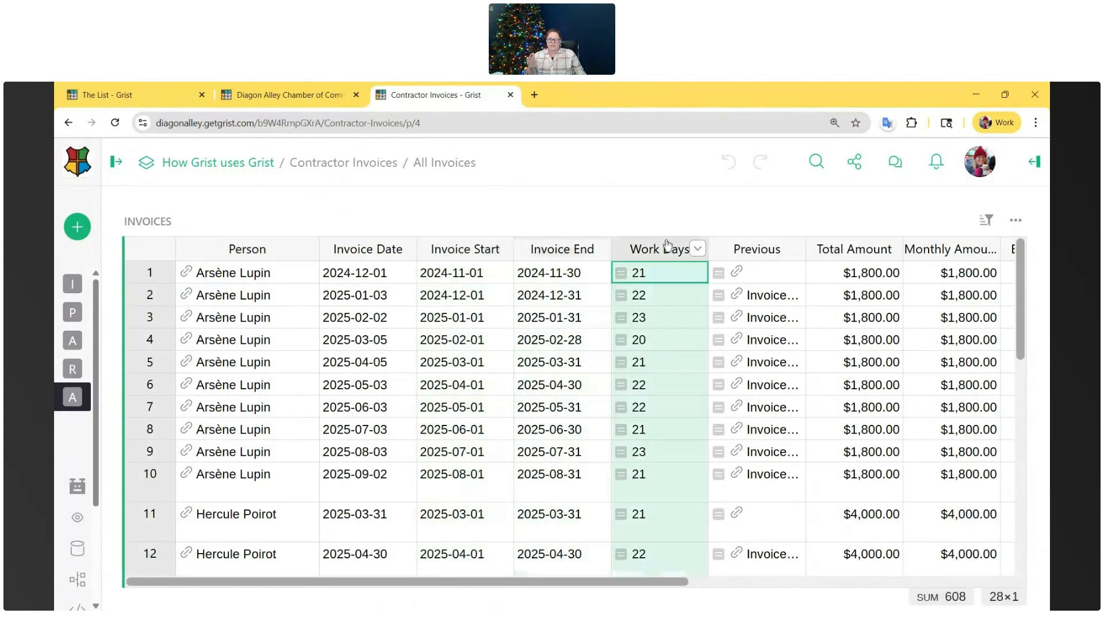
pyautogui.click(563, 249)
pyautogui.click(407, 249)
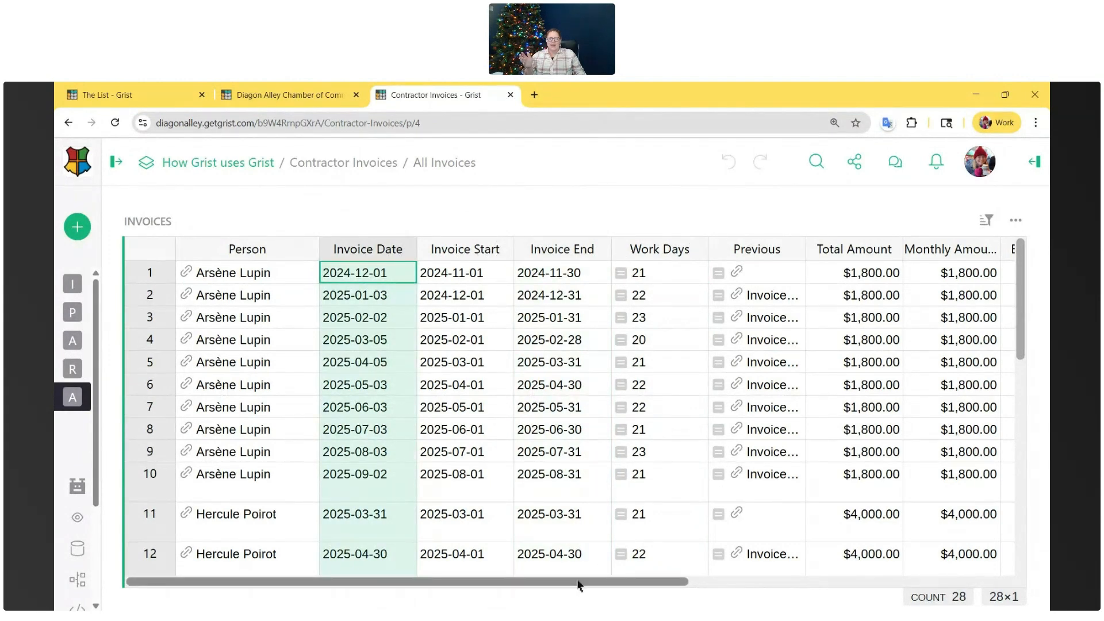
# - Examine the date helper options for adding a column based on Invoice Date, from the quick picks down to the intervals
pyautogui.moveTo(576, 584); pyautogui.dragTo(990, 570)
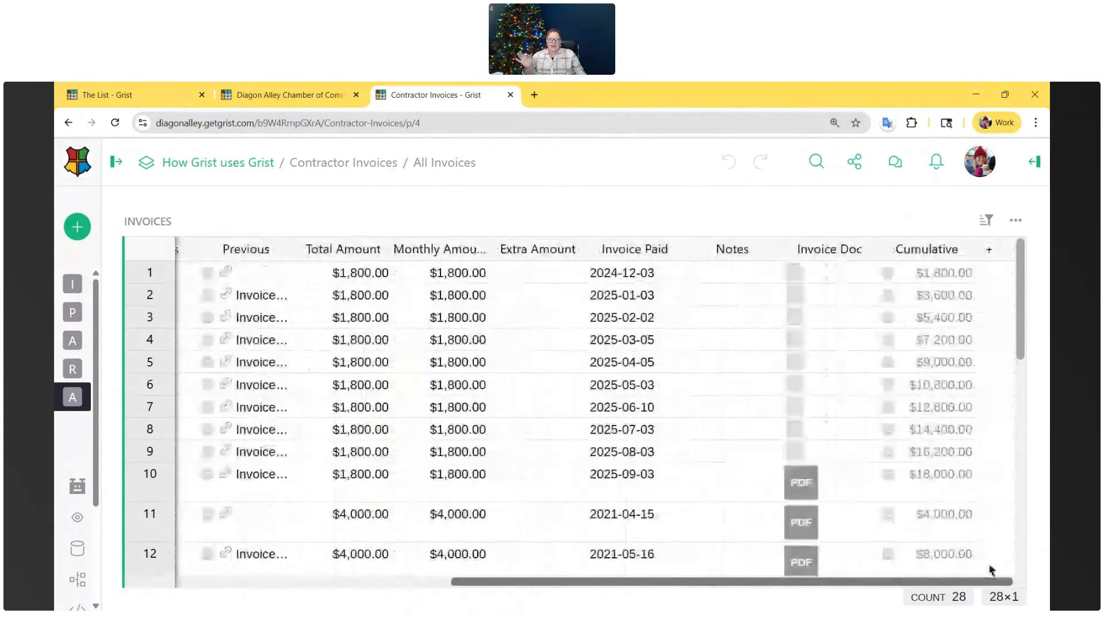
pyautogui.click(988, 253)
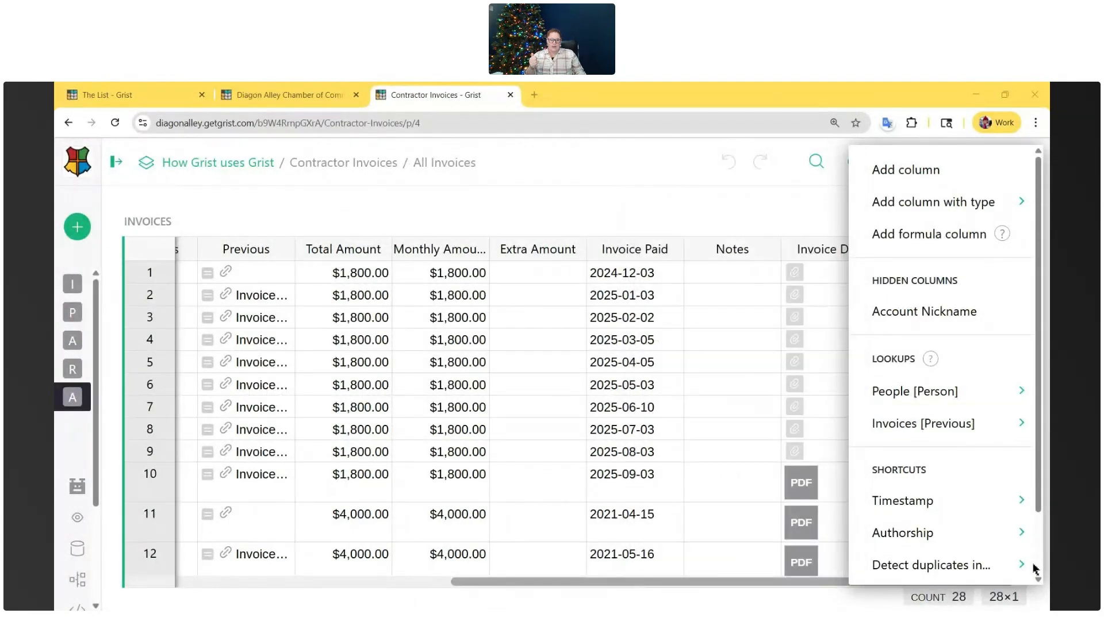
pyautogui.scroll(-1, 980, 454)
pyautogui.moveTo(931, 530)
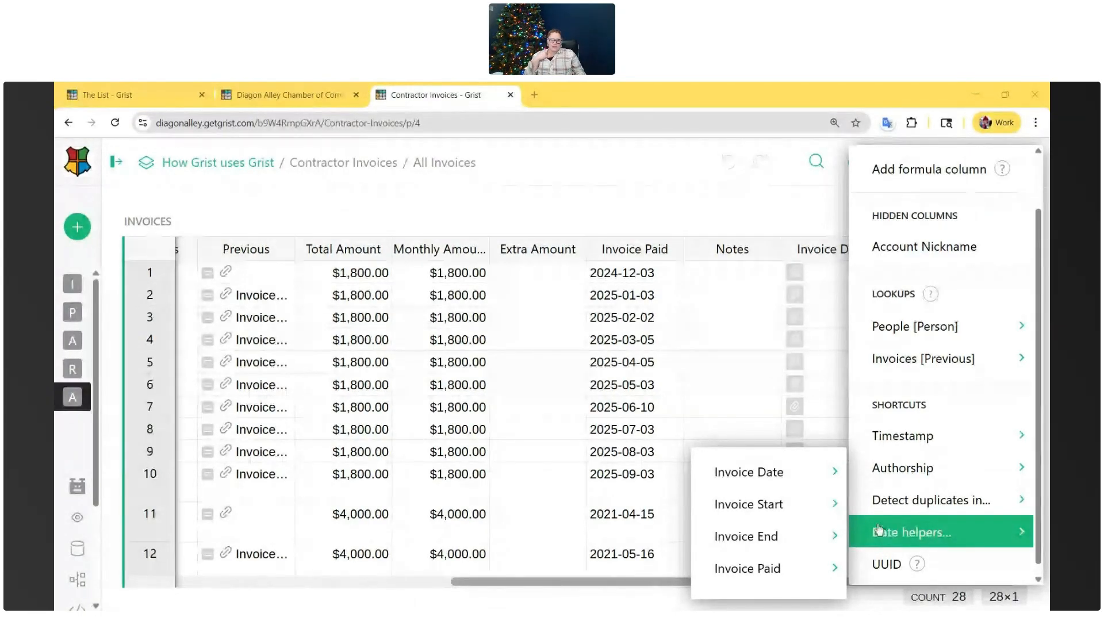
pyautogui.moveTo(789, 470)
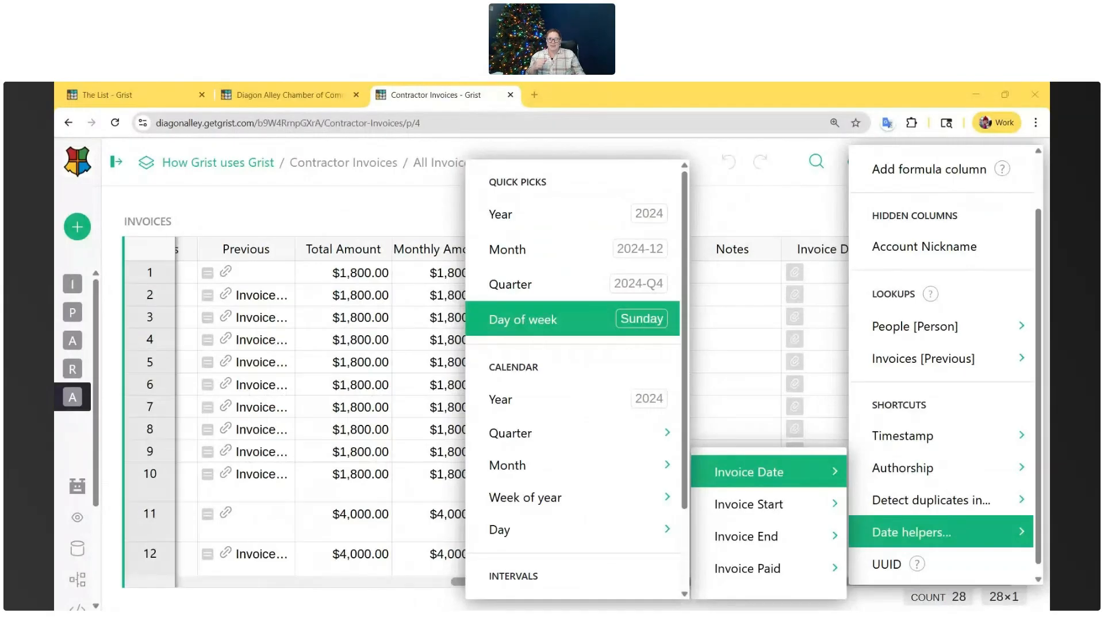
pyautogui.scroll(-3, 547, 316)
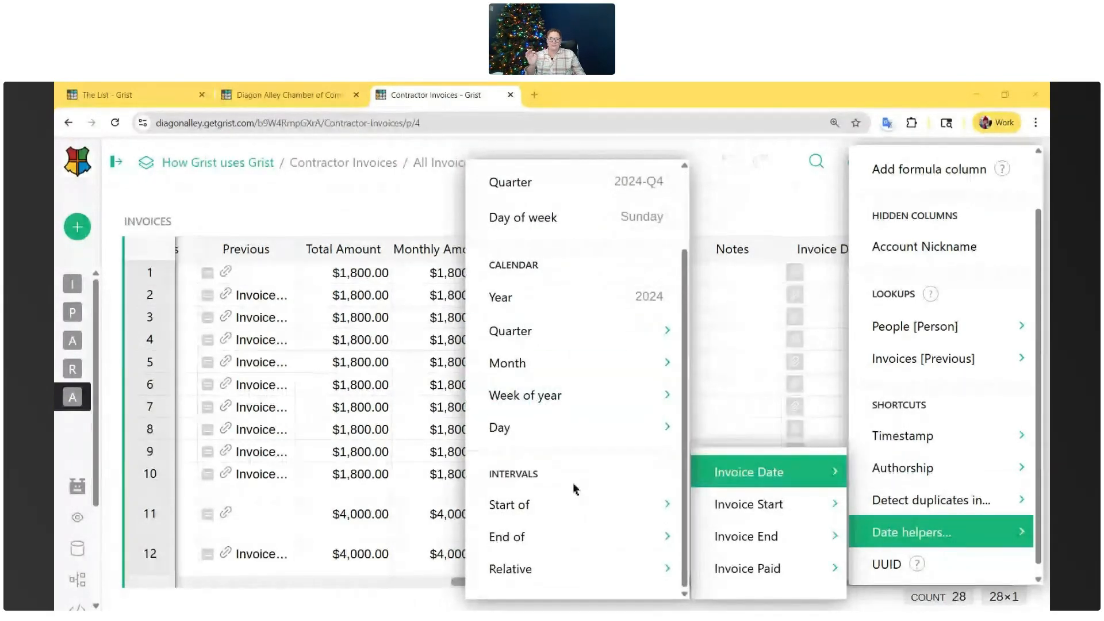
pyautogui.scroll(2, 576, 483)
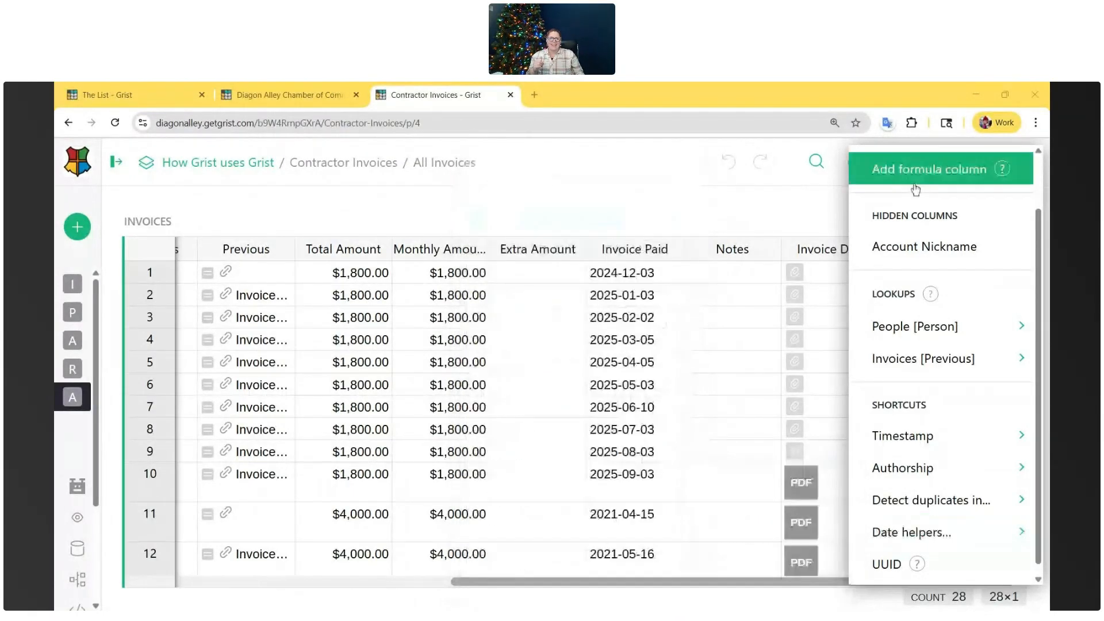
# - Examine the date helper options for Invoice Start, including the week of year formats, without adding a column
pyautogui.click(880, 227)
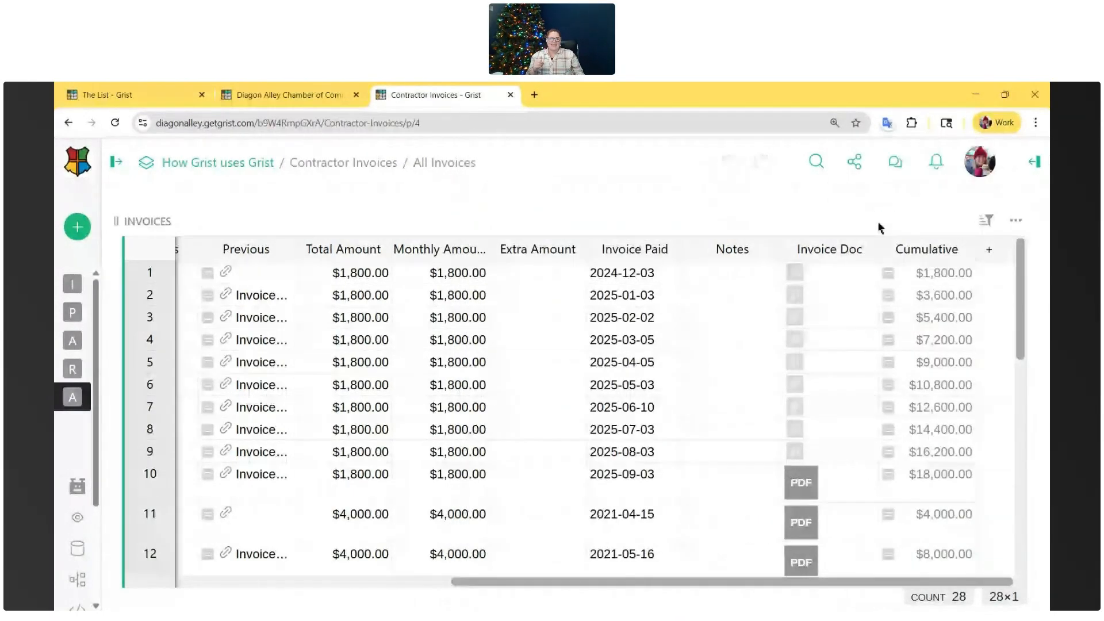
pyautogui.click(989, 251)
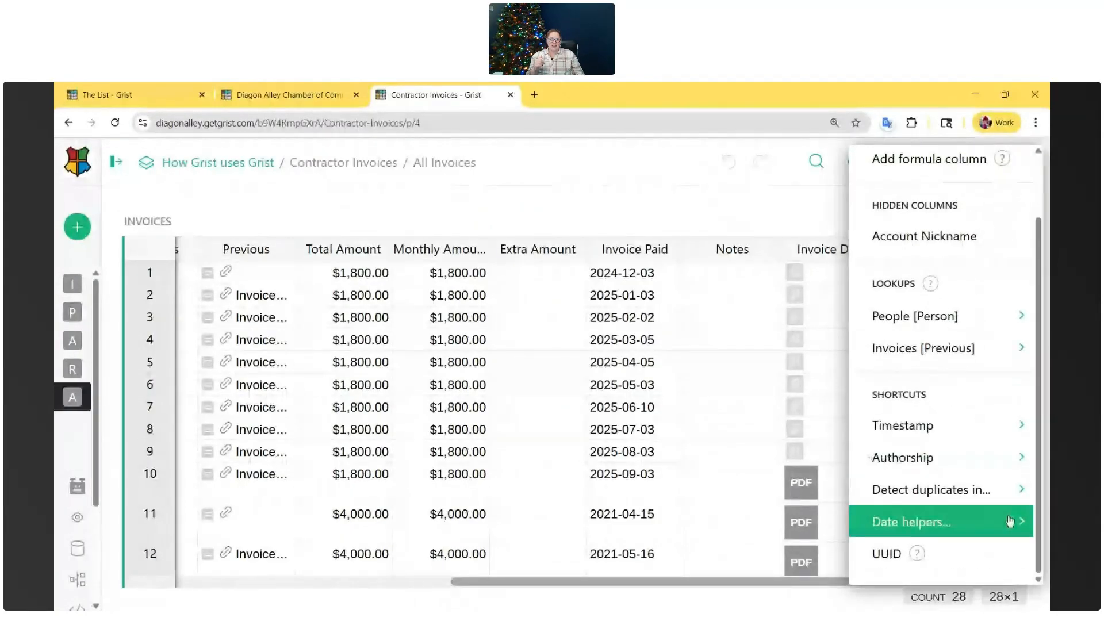
pyautogui.moveTo(1004, 524)
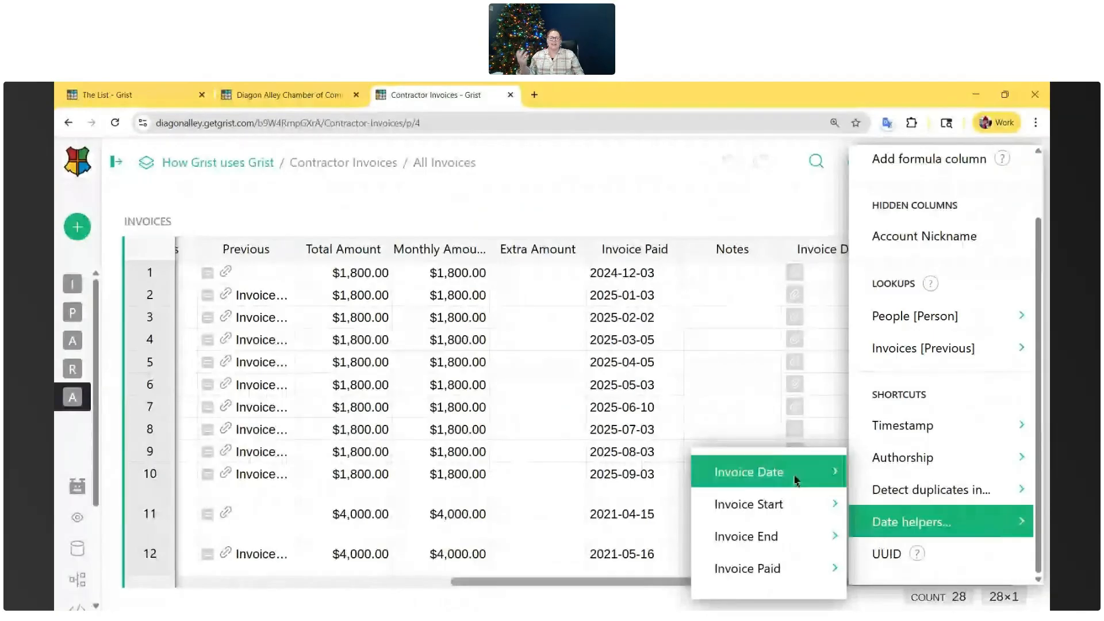
pyautogui.moveTo(796, 499)
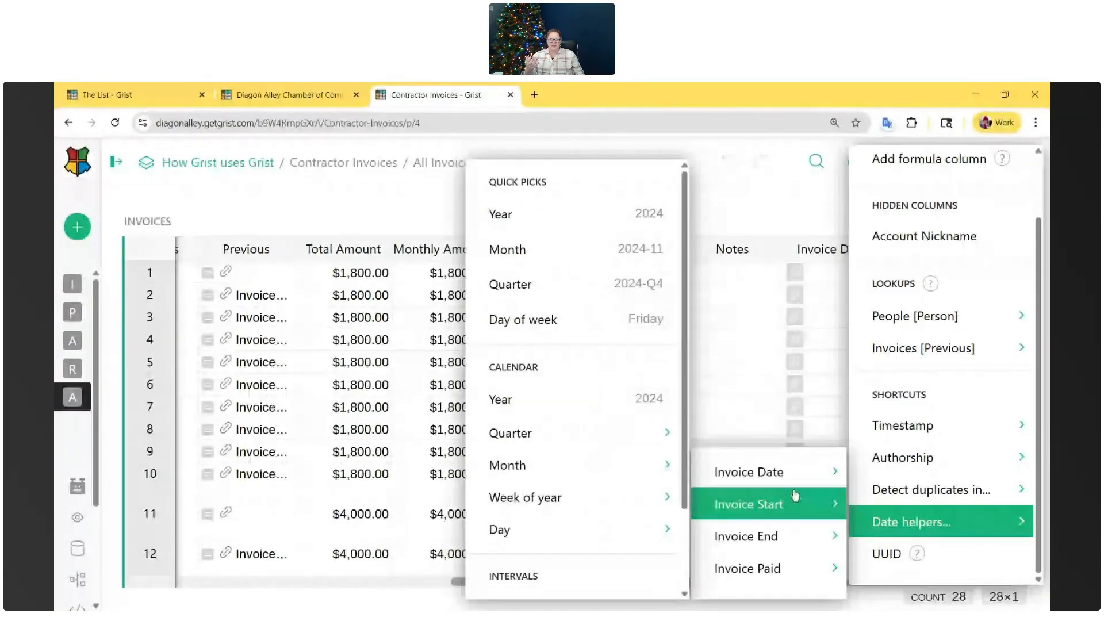
pyautogui.moveTo(748, 503)
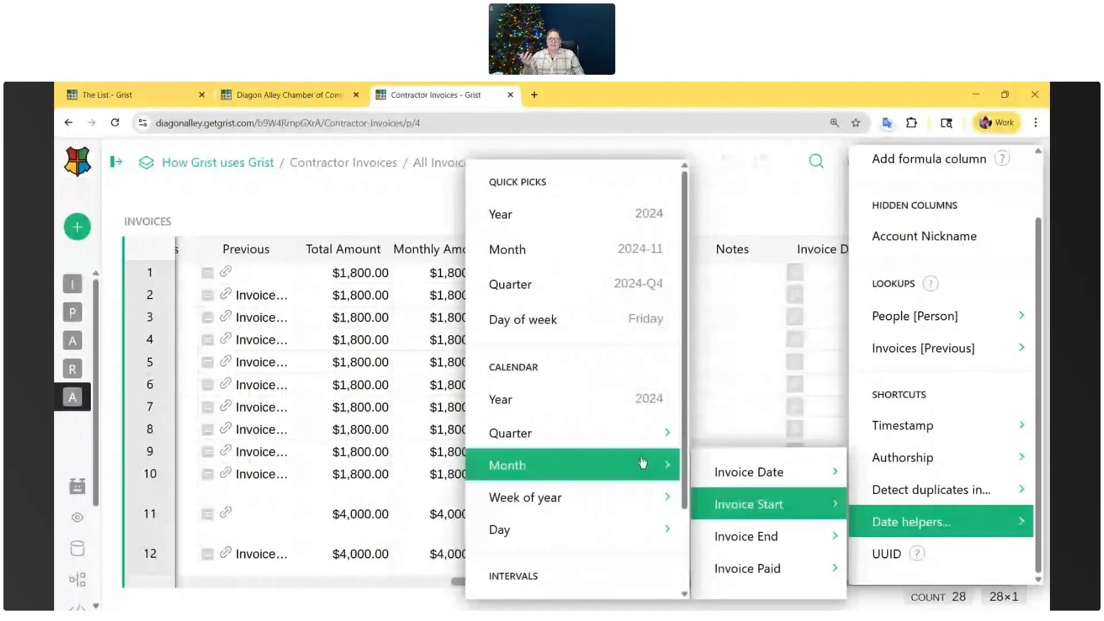
pyautogui.moveTo(653, 506)
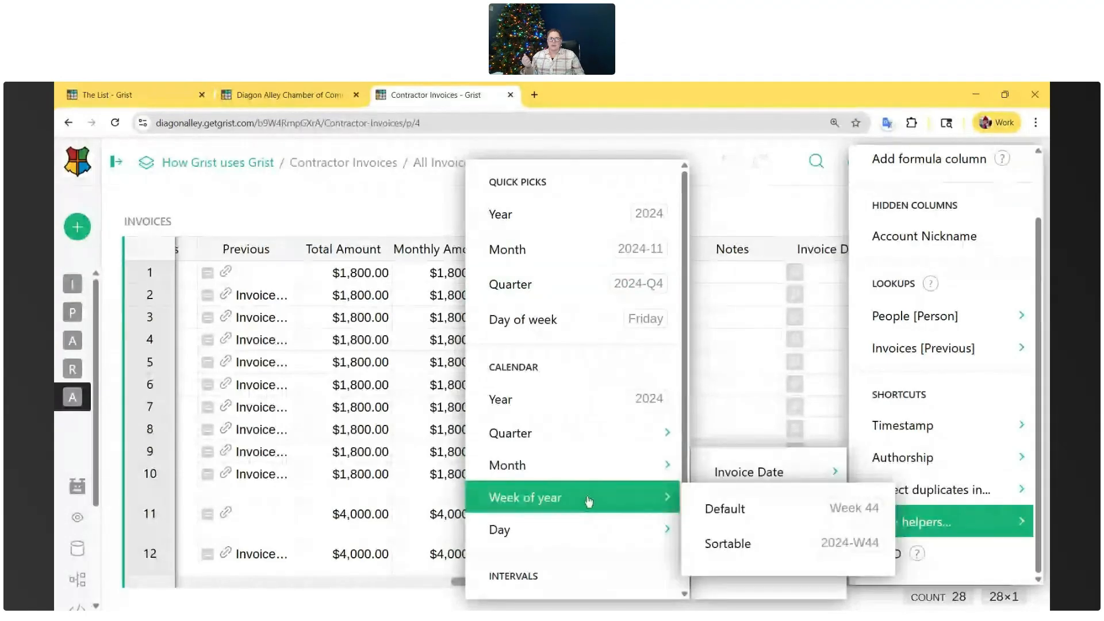
pyautogui.click(781, 210)
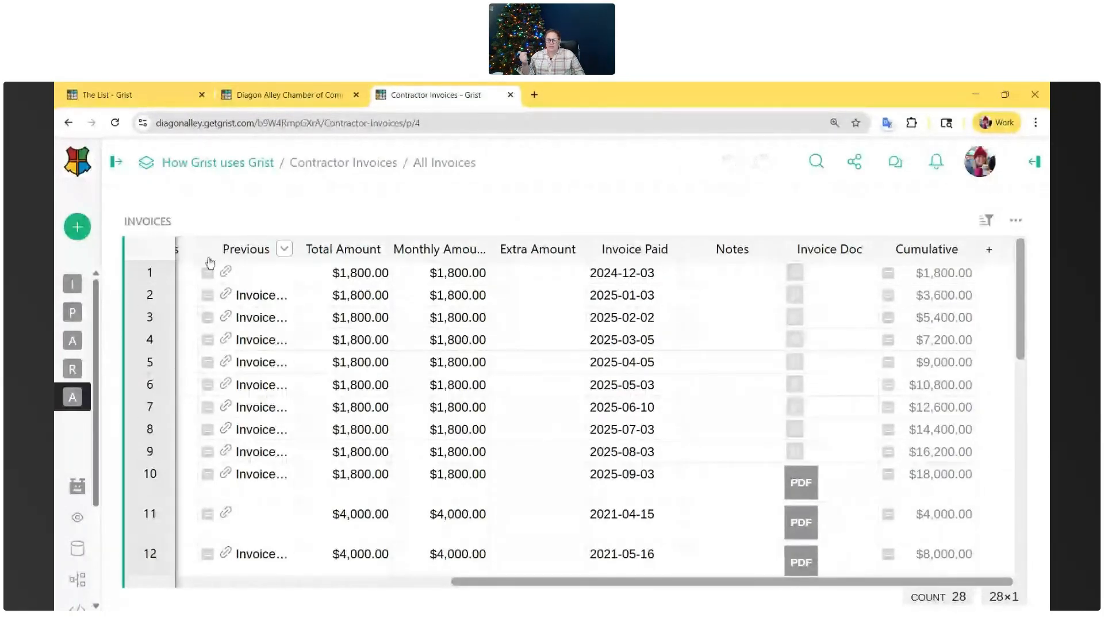
# - Open the document's access rules and look through both View as user lists without choosing a user
pyautogui.click(128, 167)
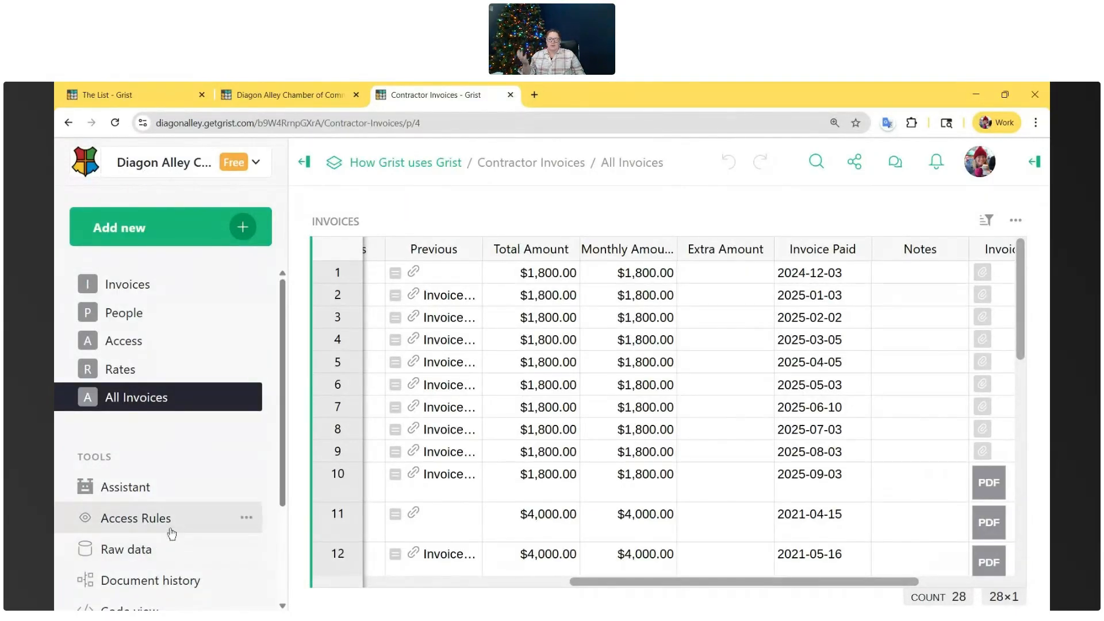
pyautogui.click(146, 521)
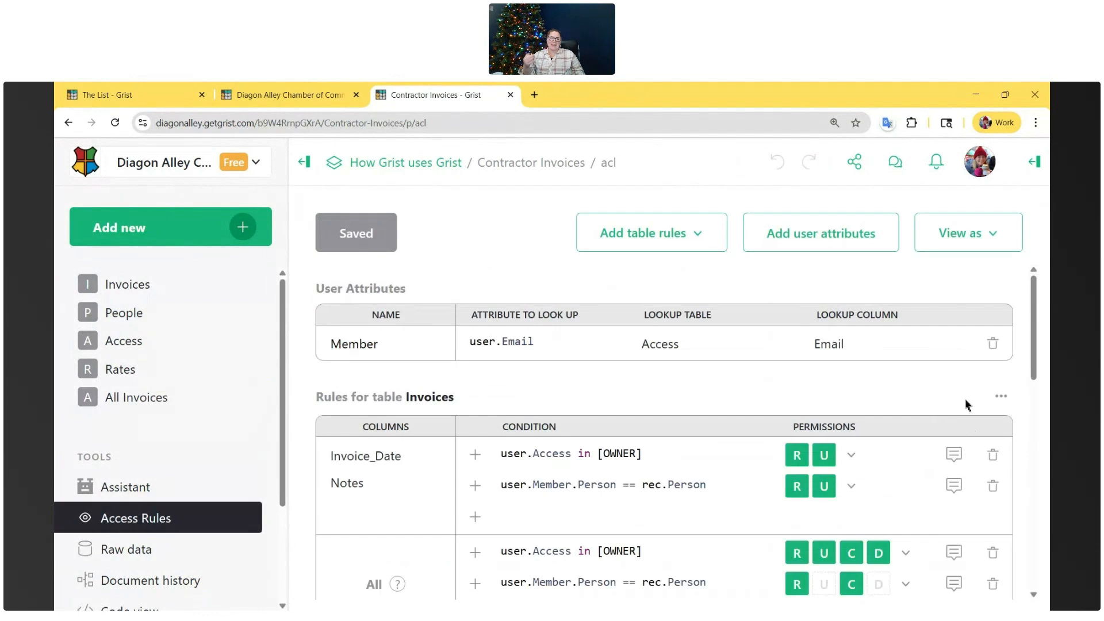
pyautogui.click(985, 236)
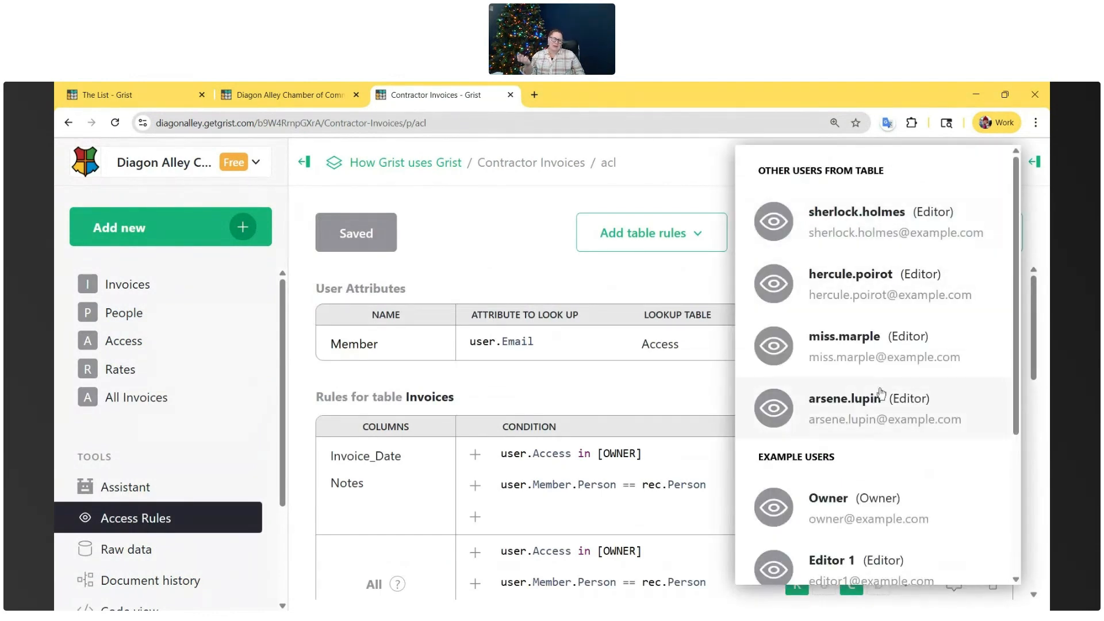
pyautogui.click(498, 271)
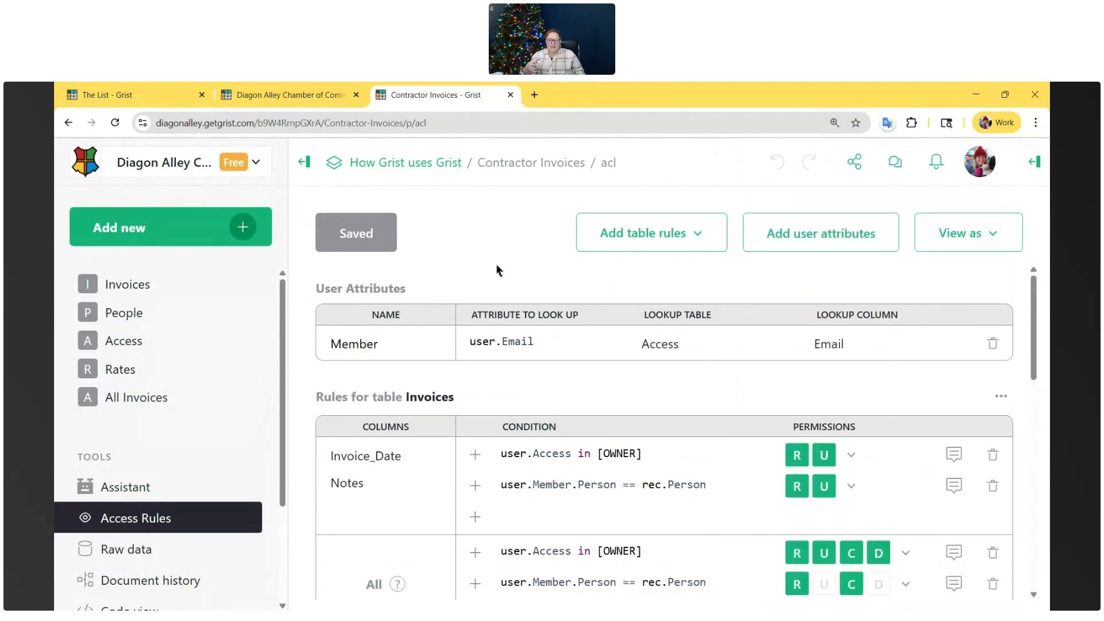
pyautogui.click(248, 519)
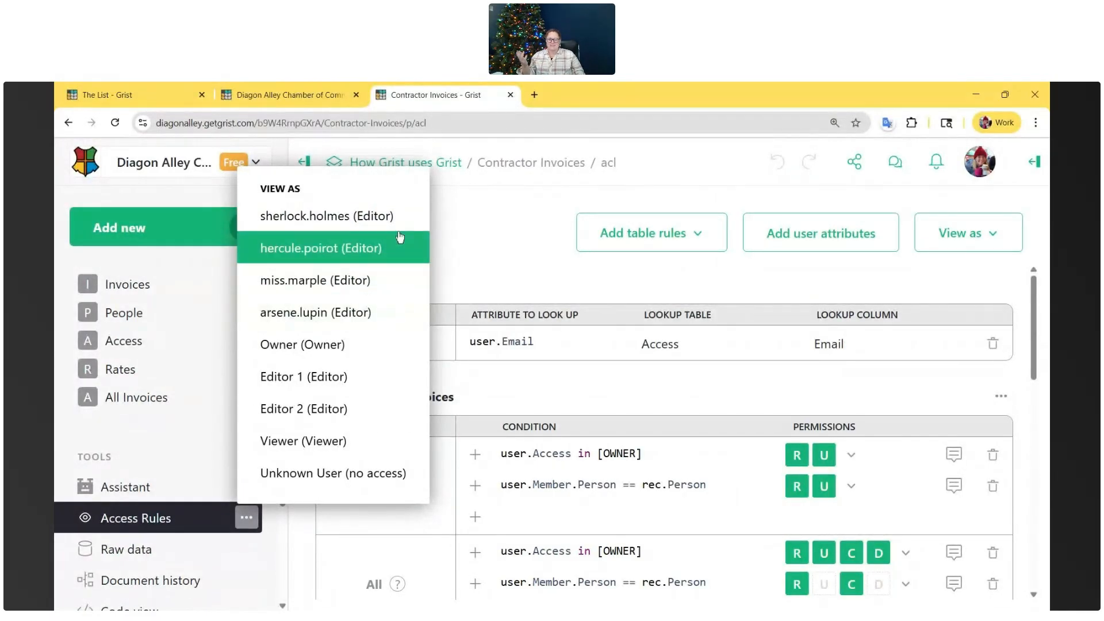
pyautogui.click(486, 248)
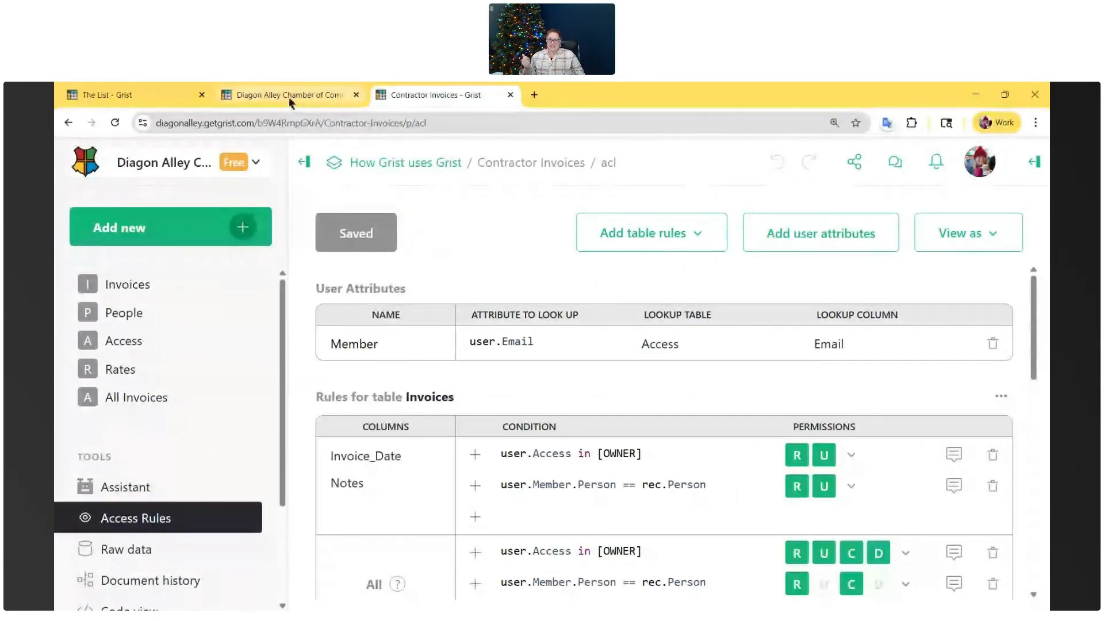
# - Close the Contractor Invoices document and set the team home page to only show documents
pyautogui.click(511, 95)
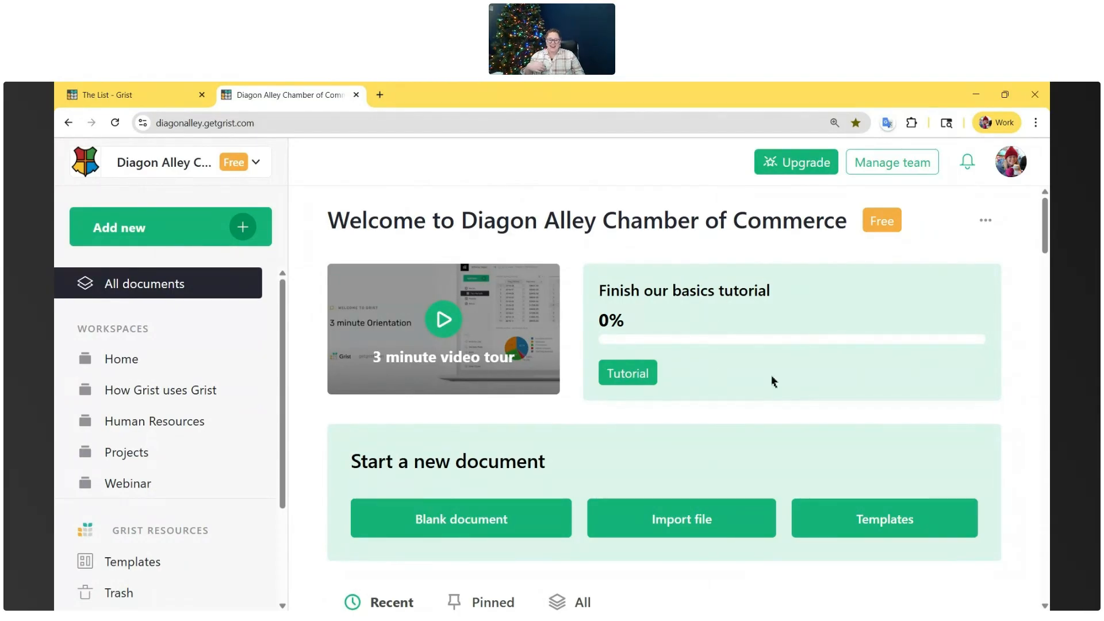
pyautogui.scroll(-2, 834, 397)
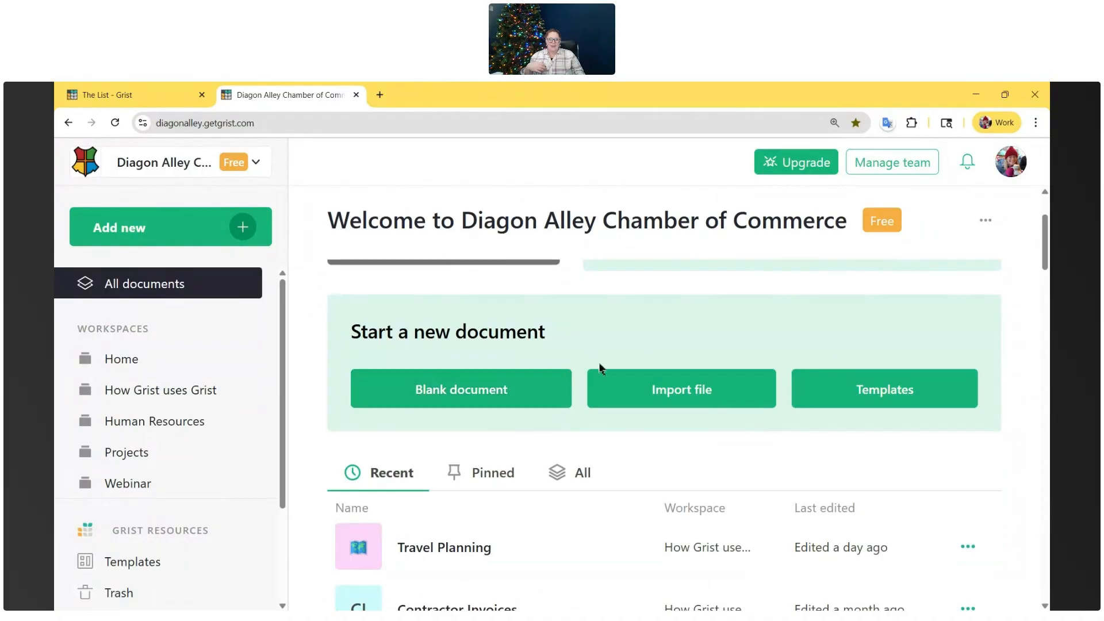
pyautogui.scroll(2, 884, 377)
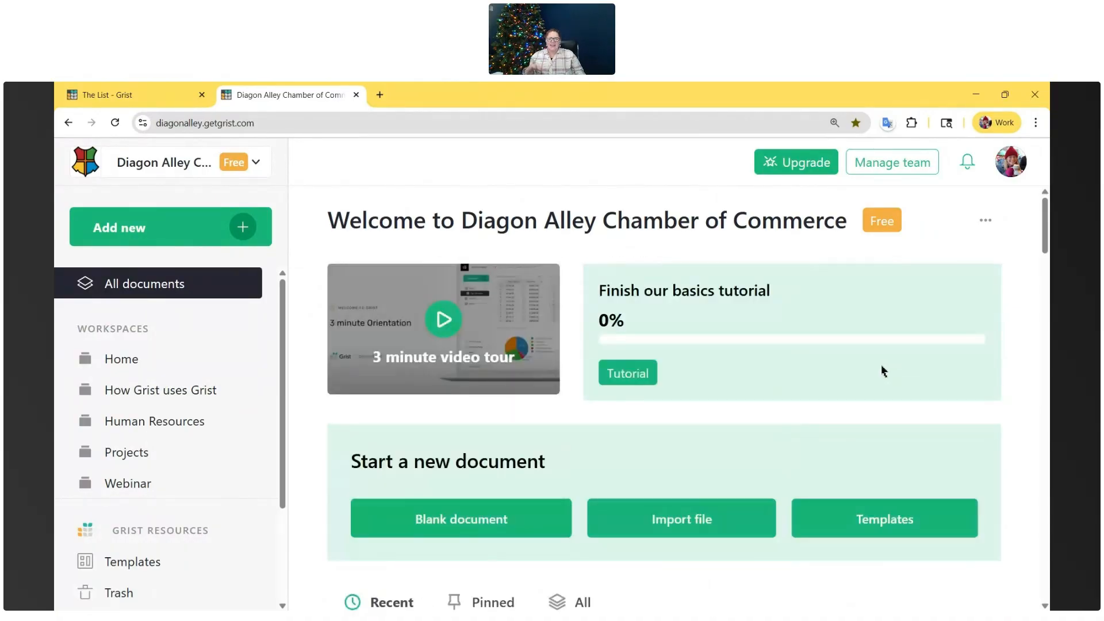
pyautogui.scroll(-3, 712, 552)
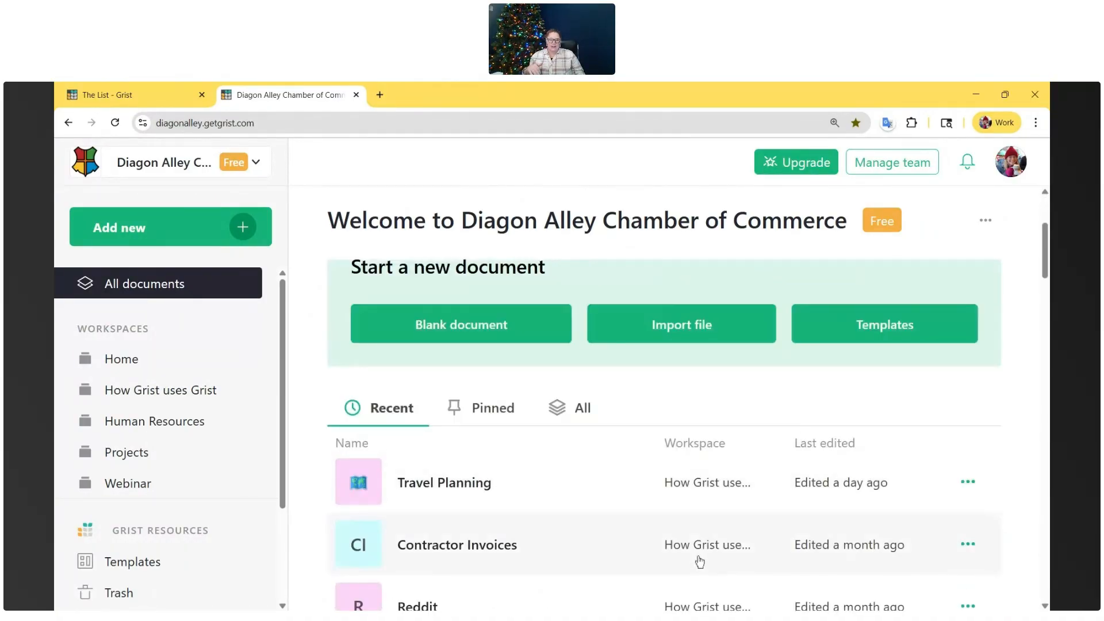
pyautogui.scroll(3, 800, 371)
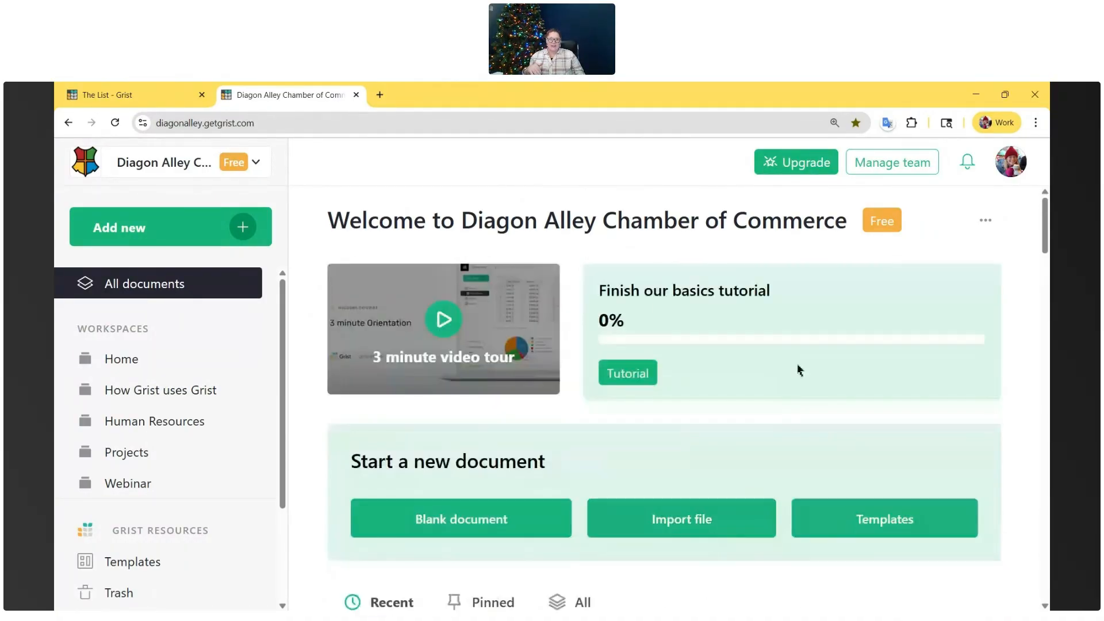
pyautogui.click(987, 222)
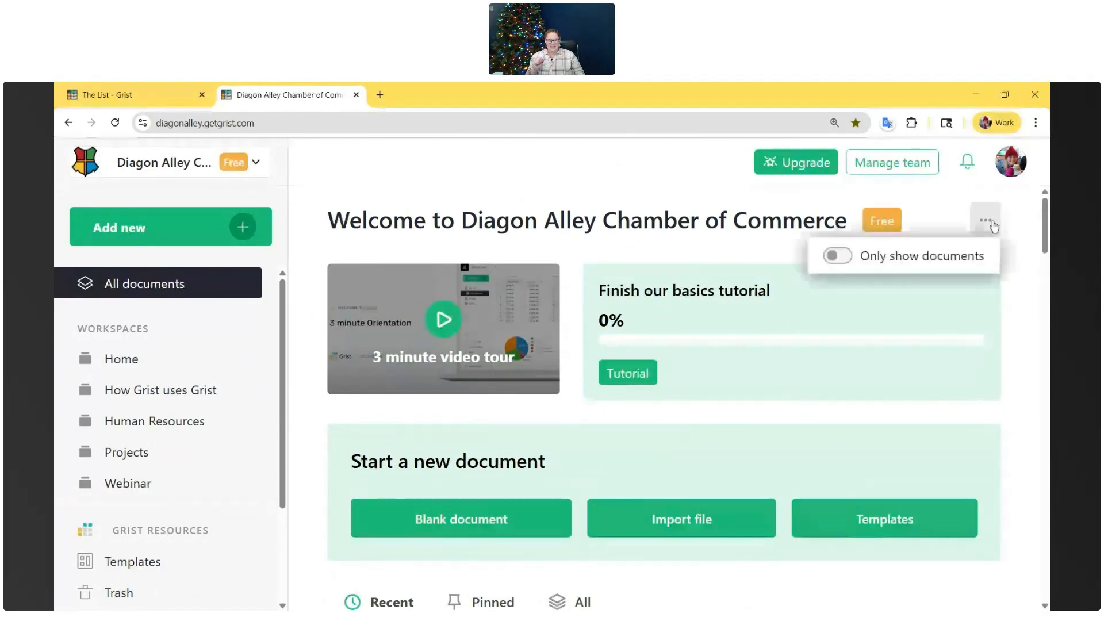
pyautogui.click(836, 257)
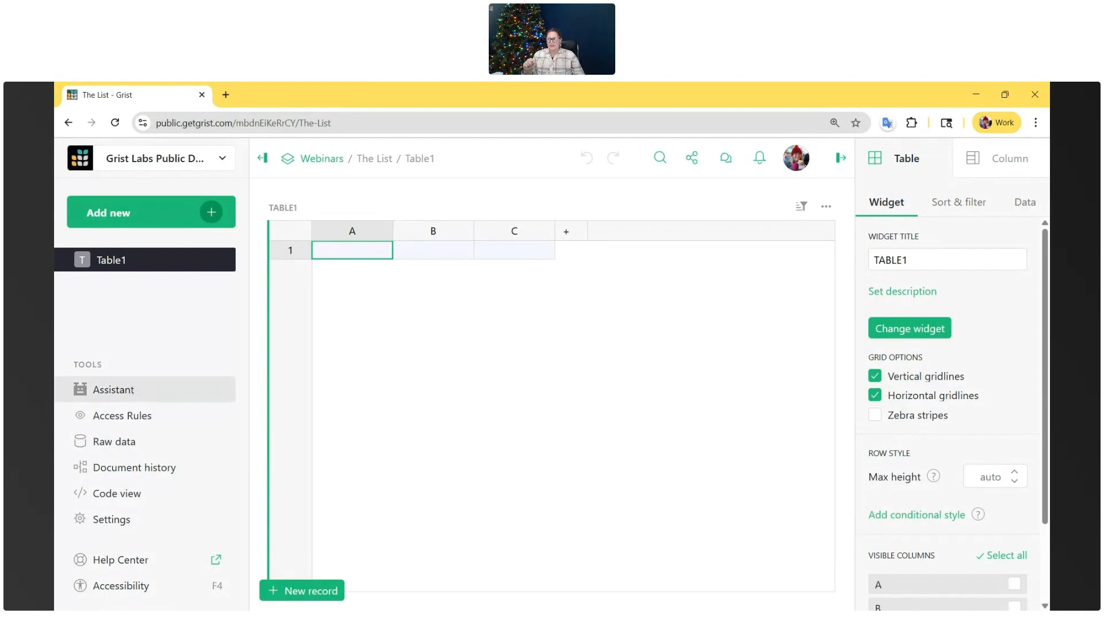
# - Open the AI Assistant in The List document and read its notes on conversational prompts and data sent to OpenAI
pyautogui.click(147, 395)
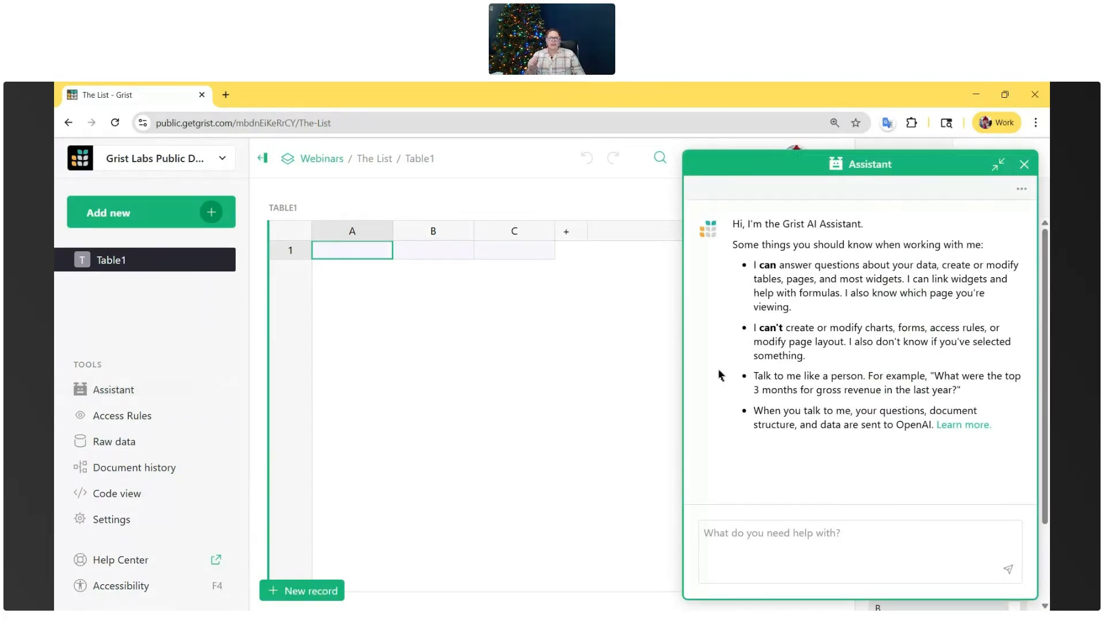
pyautogui.moveTo(761, 375); pyautogui.dragTo(868, 376)
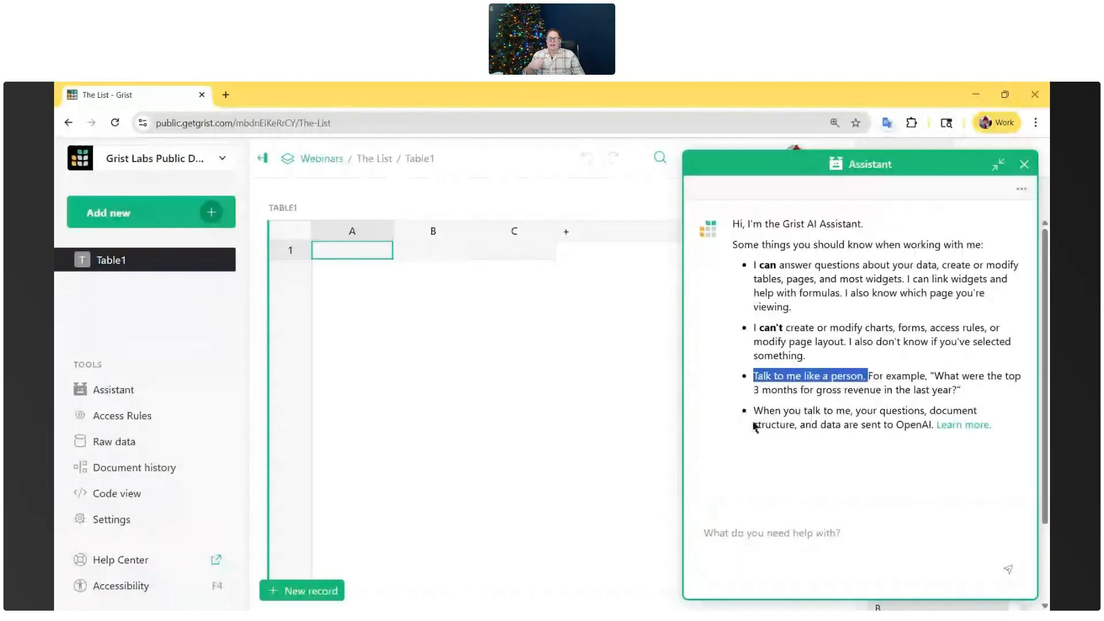
pyautogui.moveTo(754, 411); pyautogui.dragTo(1026, 430)
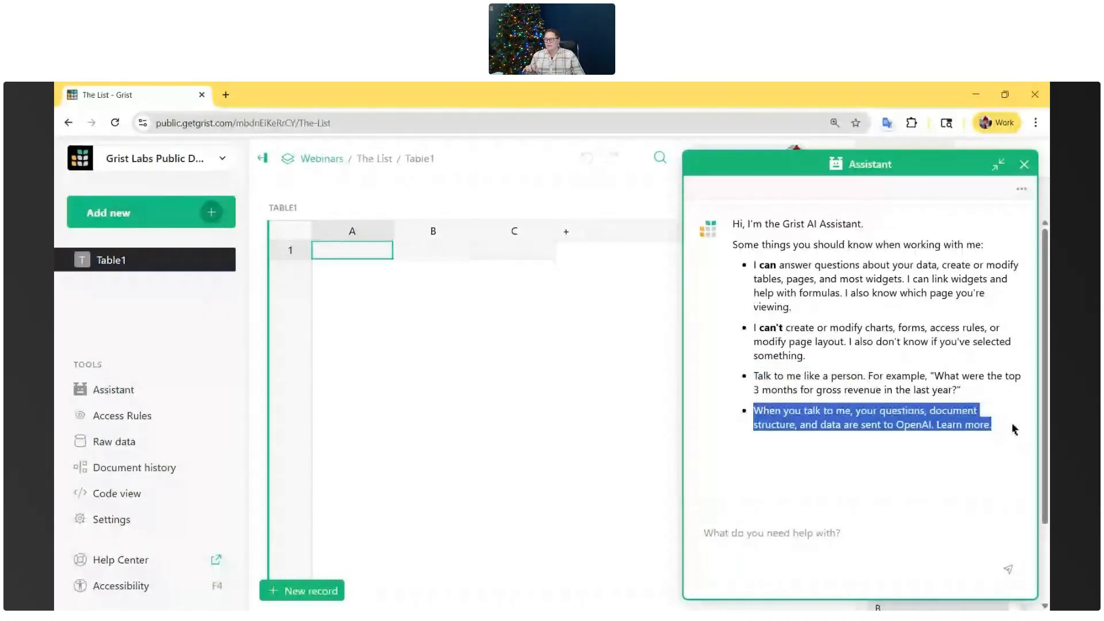
pyautogui.click(985, 436)
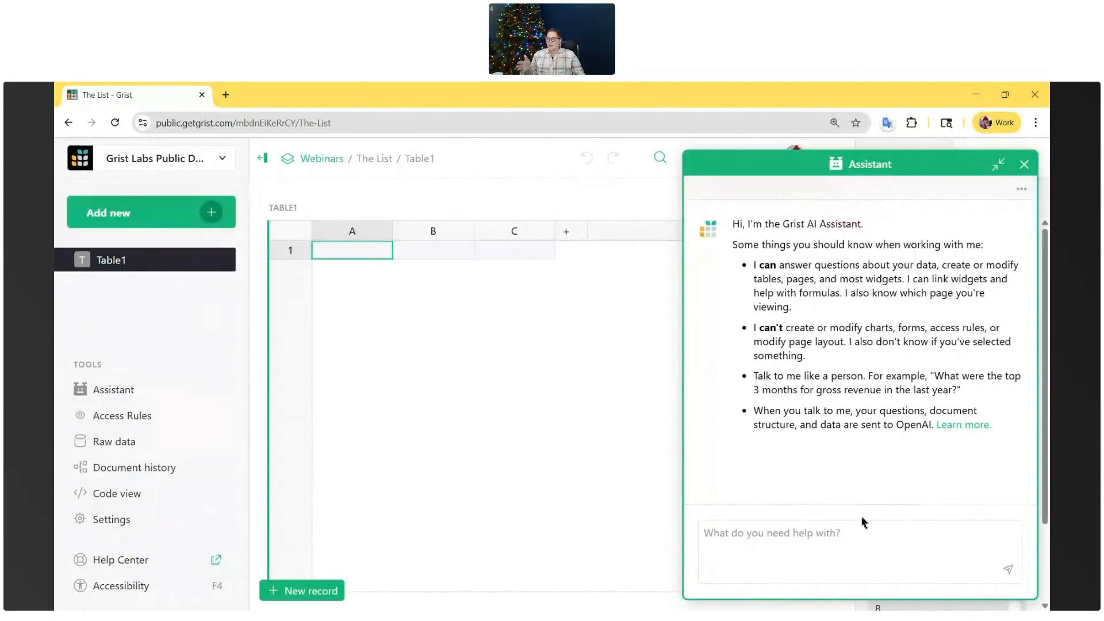
# - Send the Assistant the request "Pretend I'm one of santa's elves, i want to build santa's naughty-or-nice list in Grist. Can you help?"
pyautogui.click(861, 530)
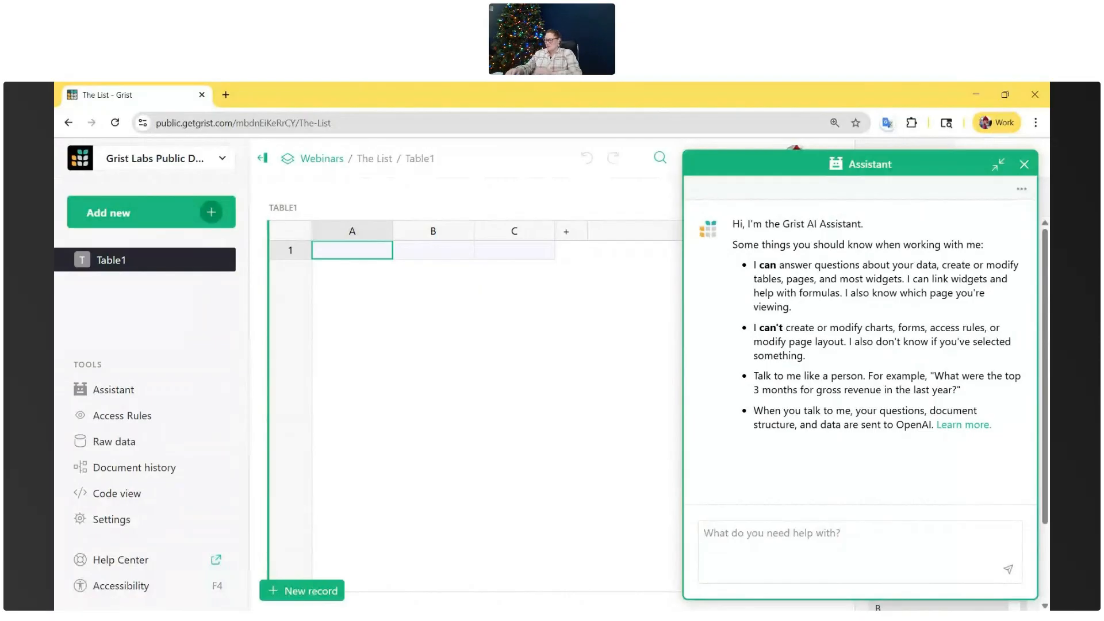
pyautogui.write('Pretend I')
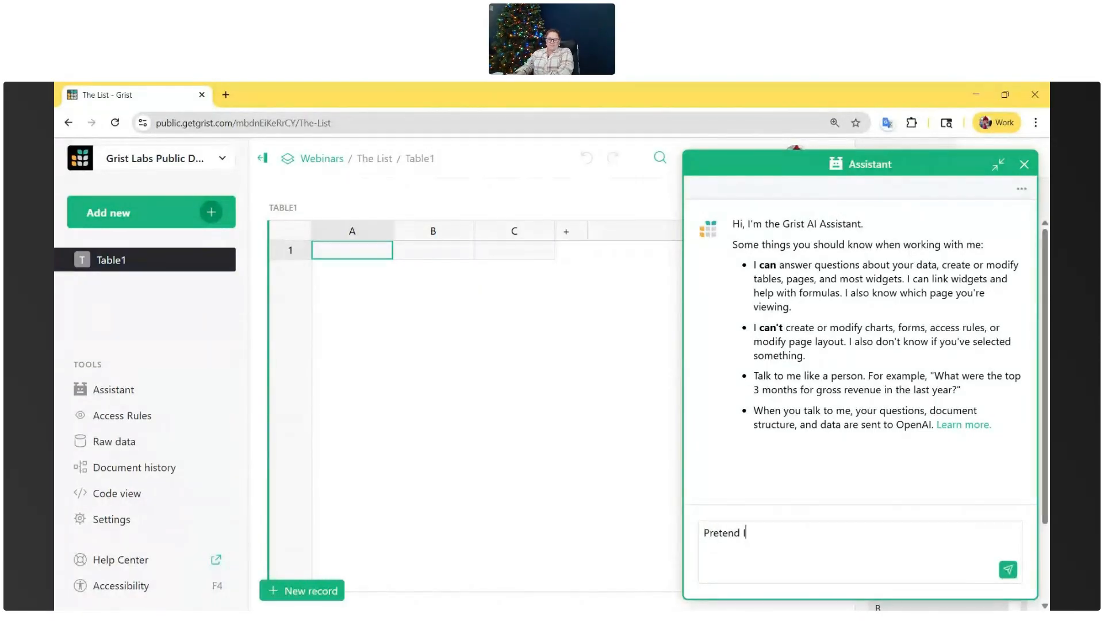
pyautogui.write("'m one of santa's elves, i want to build sana")
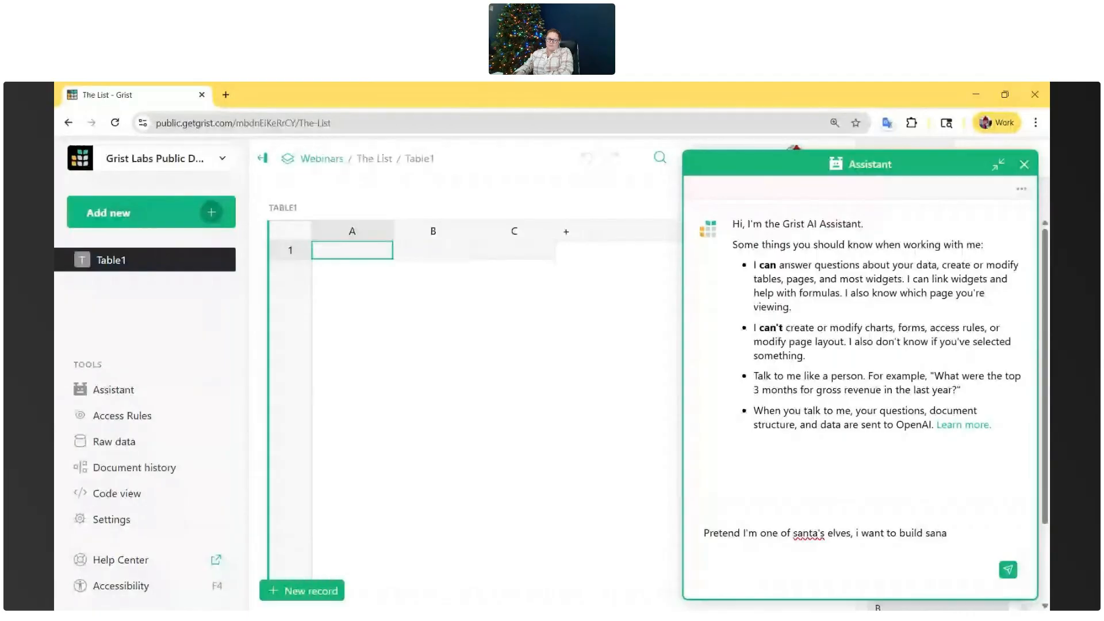
pyautogui.press('BackSpace')
pyautogui.write("ta's naughty-or-nice list i")
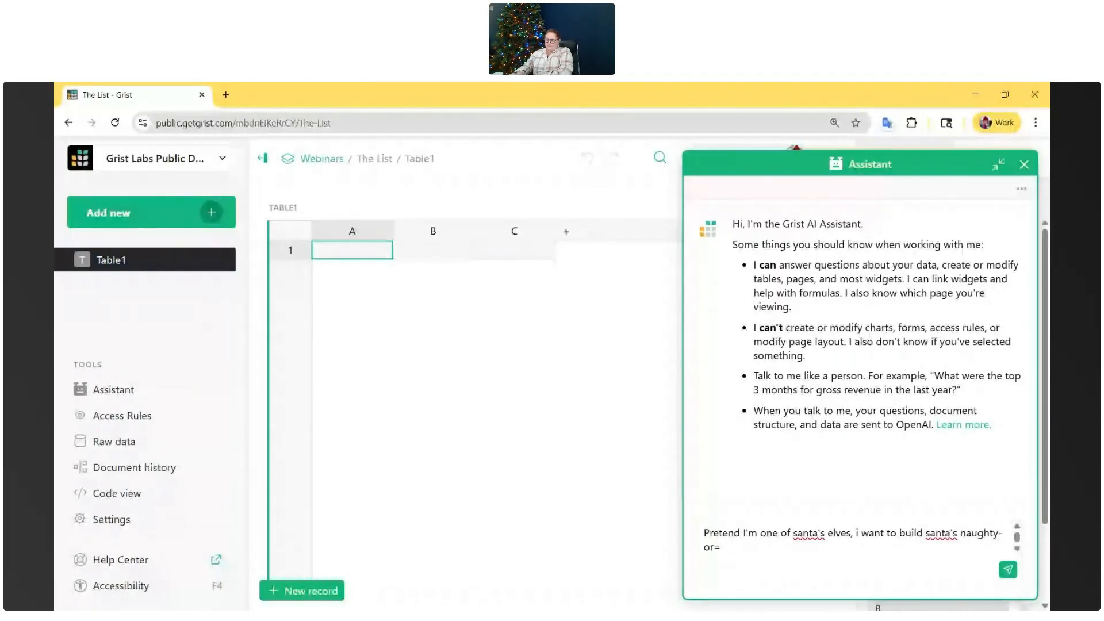
pyautogui.write('n Grist. Can you help?')
pyautogui.press('Return')
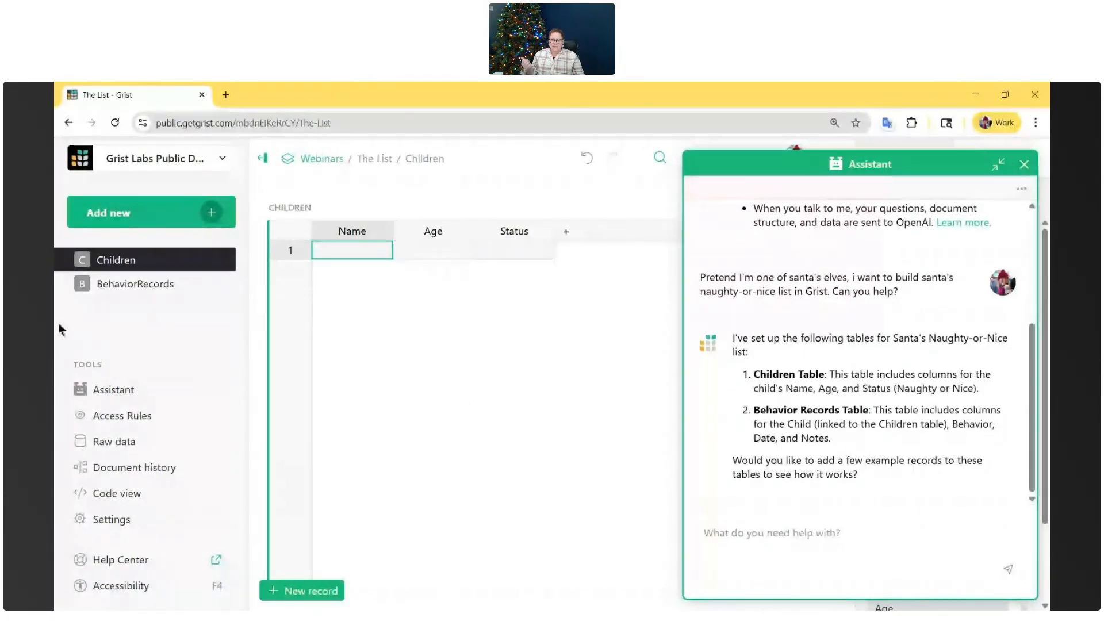
# - View the BehaviorRecords table and answer "yes" to the Assistant's offer to add example records
pyautogui.click(143, 295)
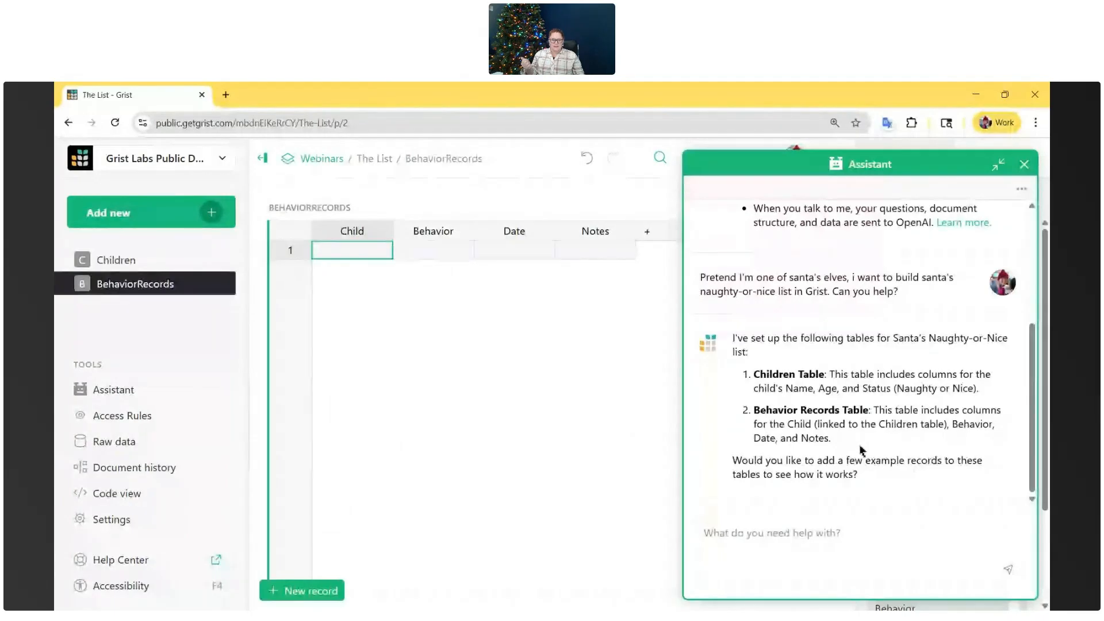
pyautogui.click(865, 525)
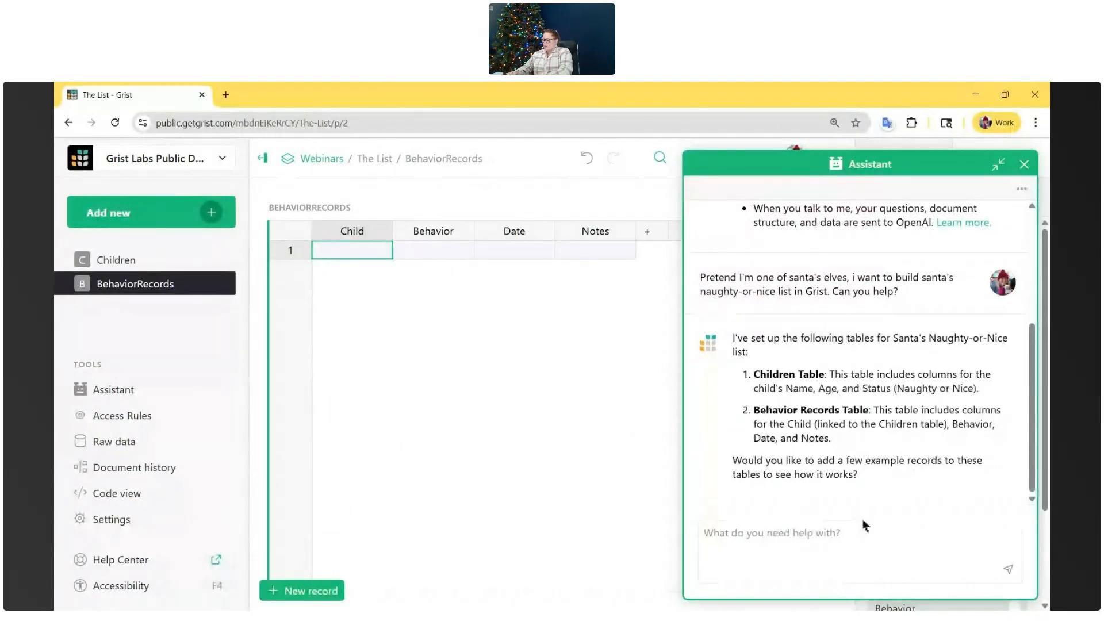
pyautogui.write('yes')
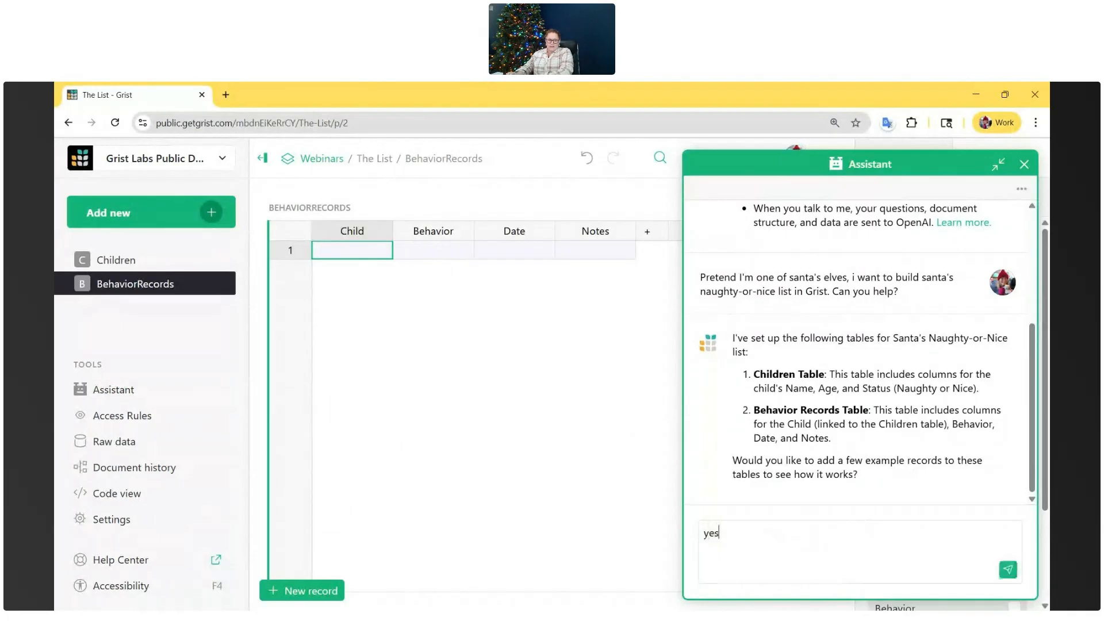
pyautogui.press('Return')
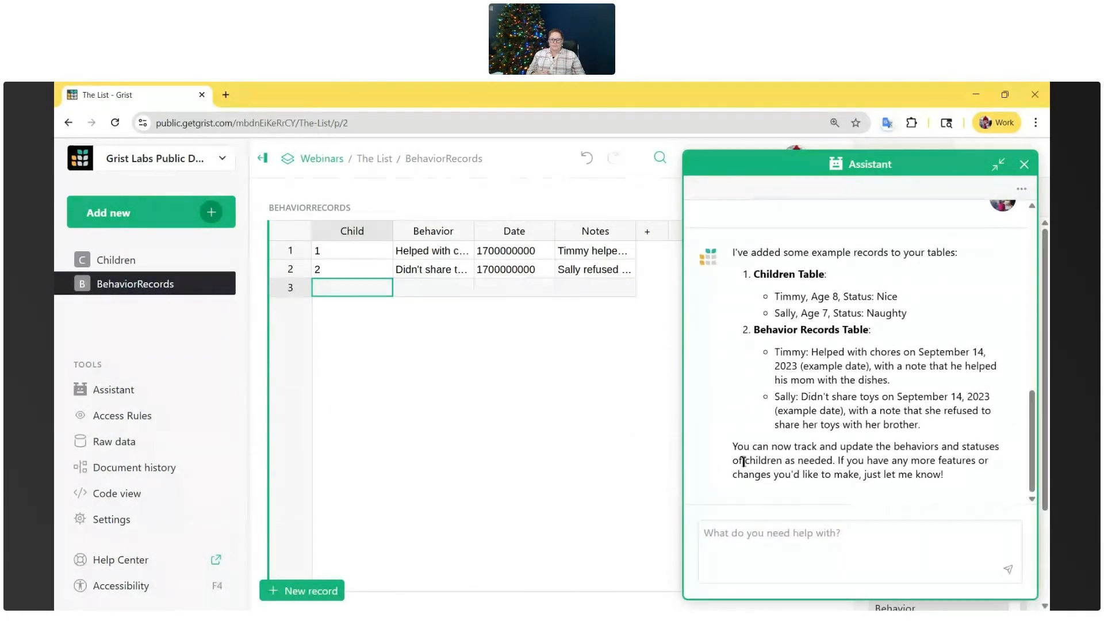
# - Review the example records in Children, and widen the Behavior and Notes columns in BehaviorRecords to fit their text
pyautogui.click(126, 260)
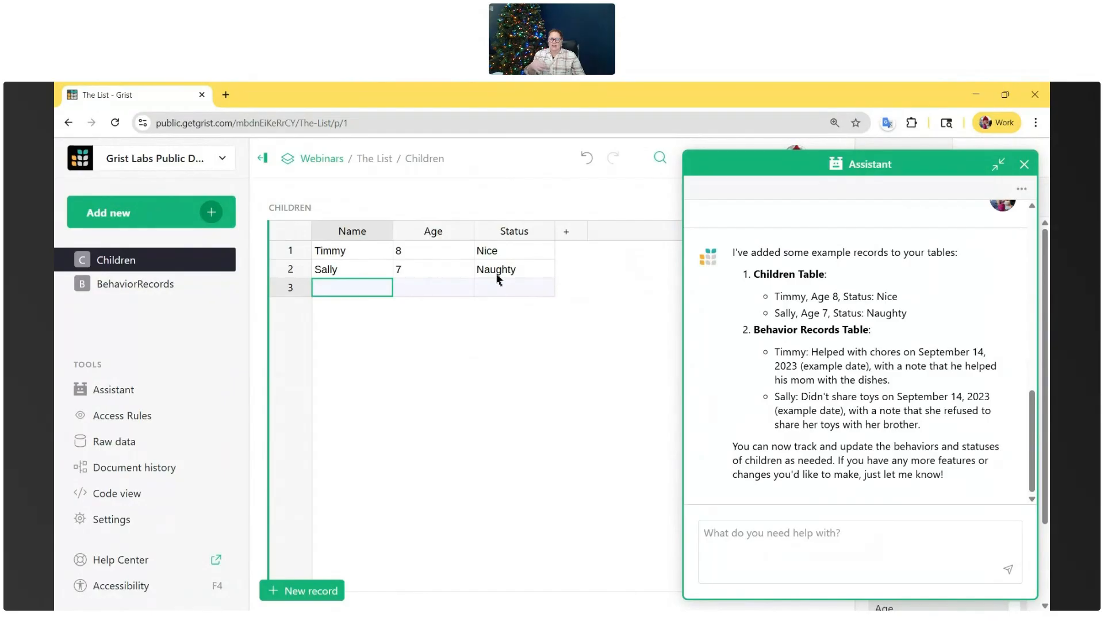
pyautogui.click(135, 284)
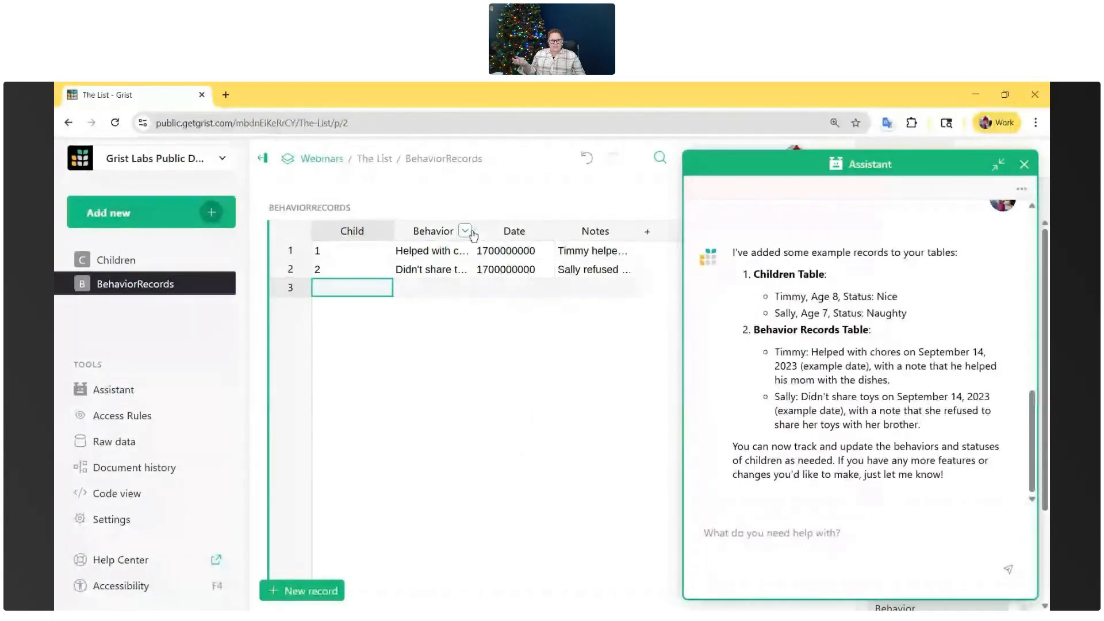
pyautogui.moveTo(474, 230); pyautogui.dragTo(502, 231)
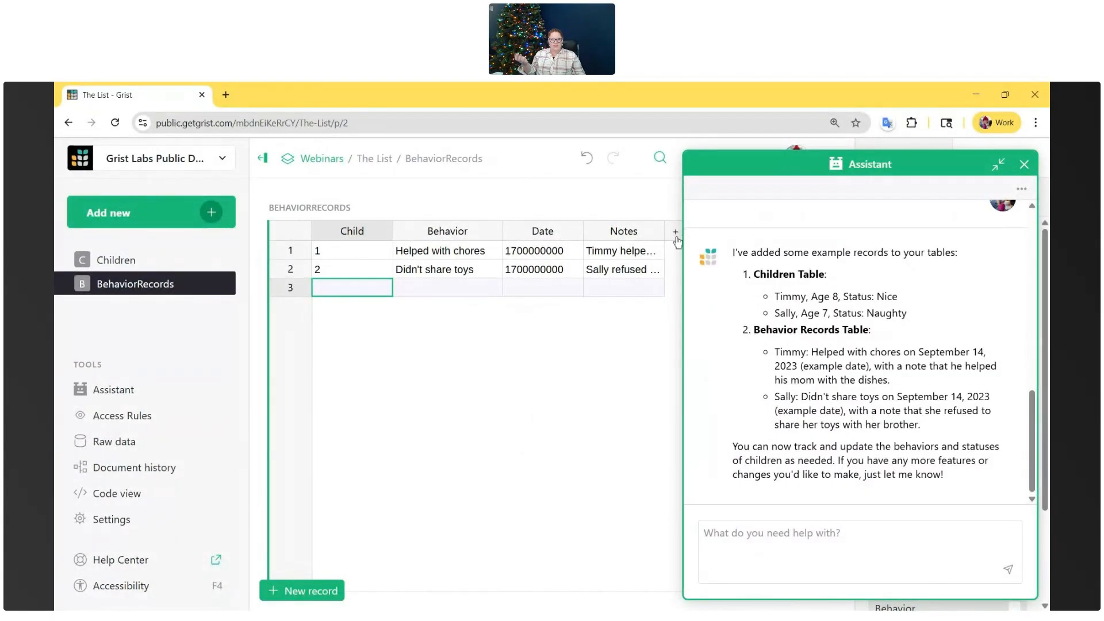
pyautogui.moveTo(665, 231); pyautogui.dragTo(773, 229)
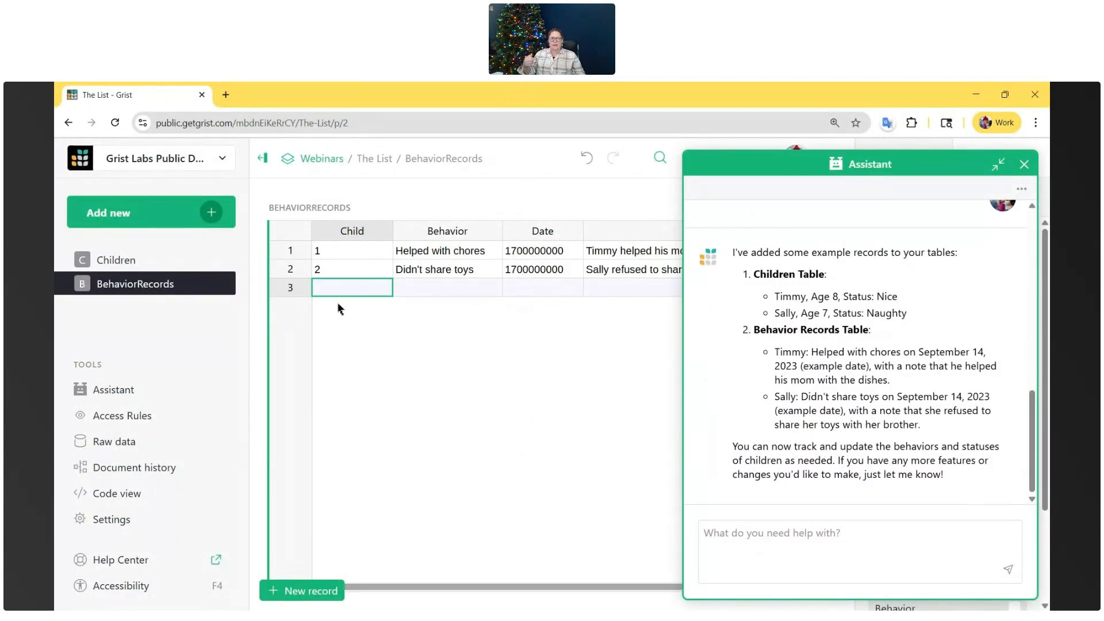
# - Inspect the Child and Date values in BehaviorRecords and tell the Assistant "Child is just showing a number"
pyautogui.moveTo(340, 256); pyautogui.dragTo(340, 277)
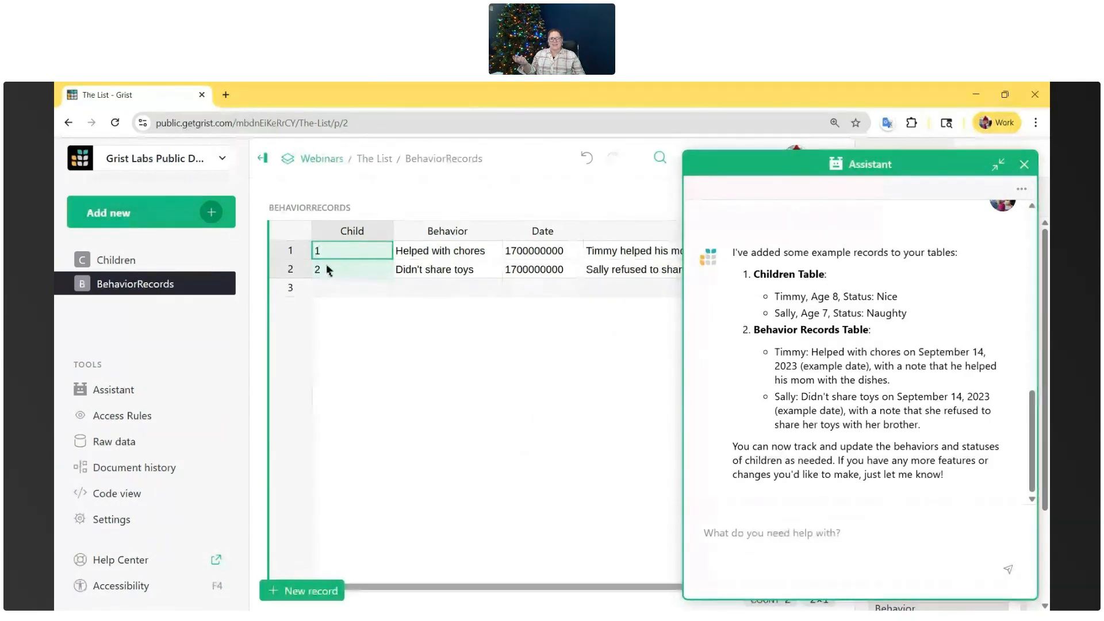
pyautogui.click(366, 285)
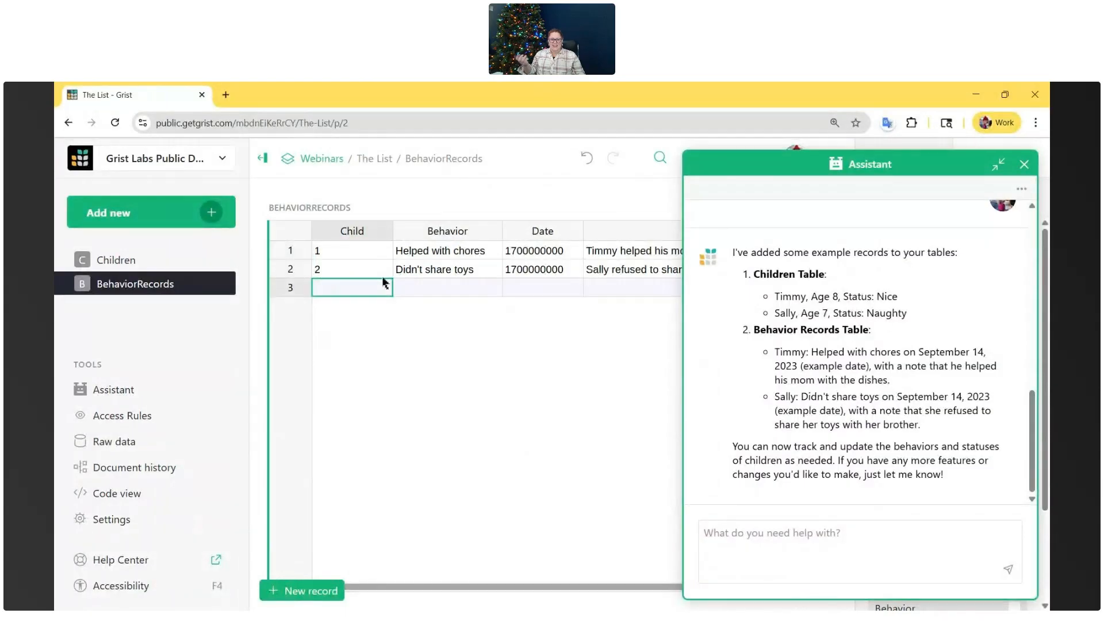
pyautogui.moveTo(543, 251); pyautogui.dragTo(551, 268)
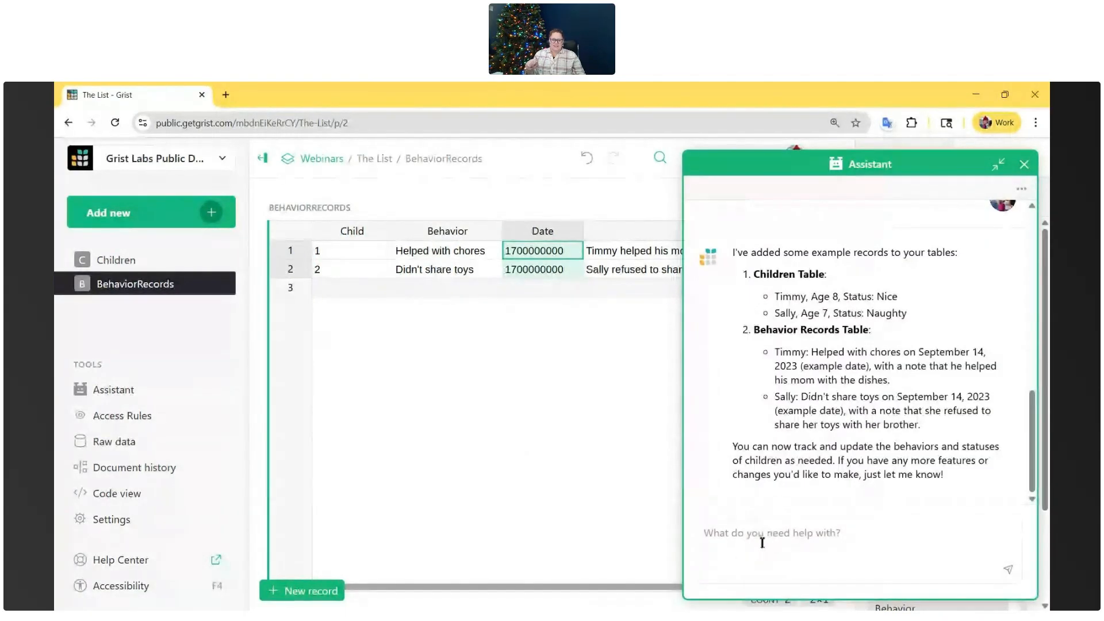
pyautogui.click(762, 543)
pyautogui.write('C')
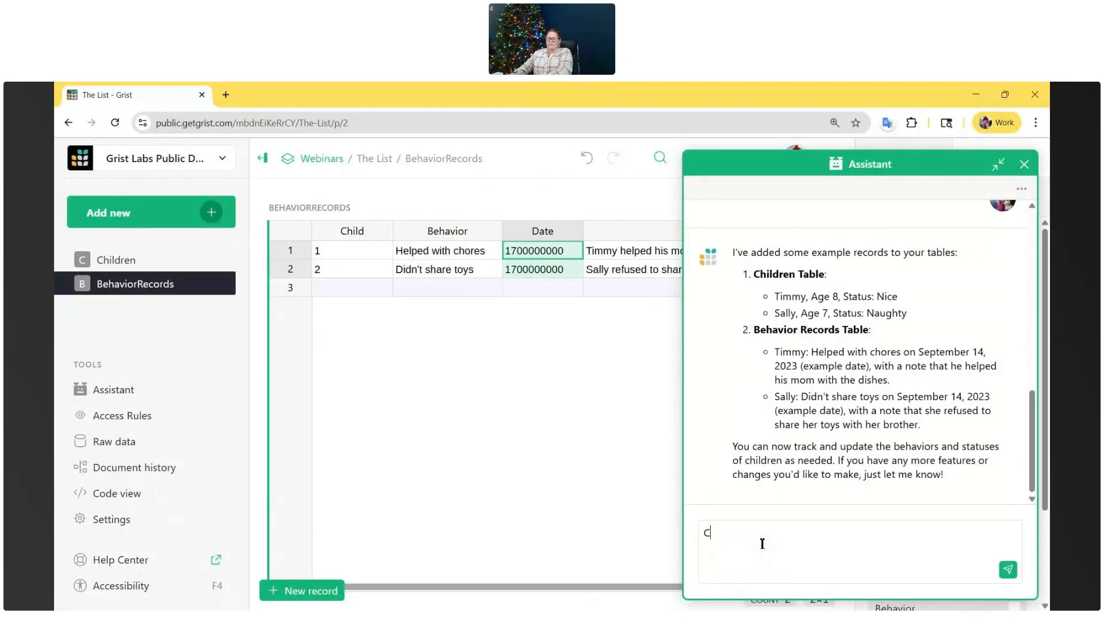
pyautogui.write('hild is just showing a number')
pyautogui.press('Return')
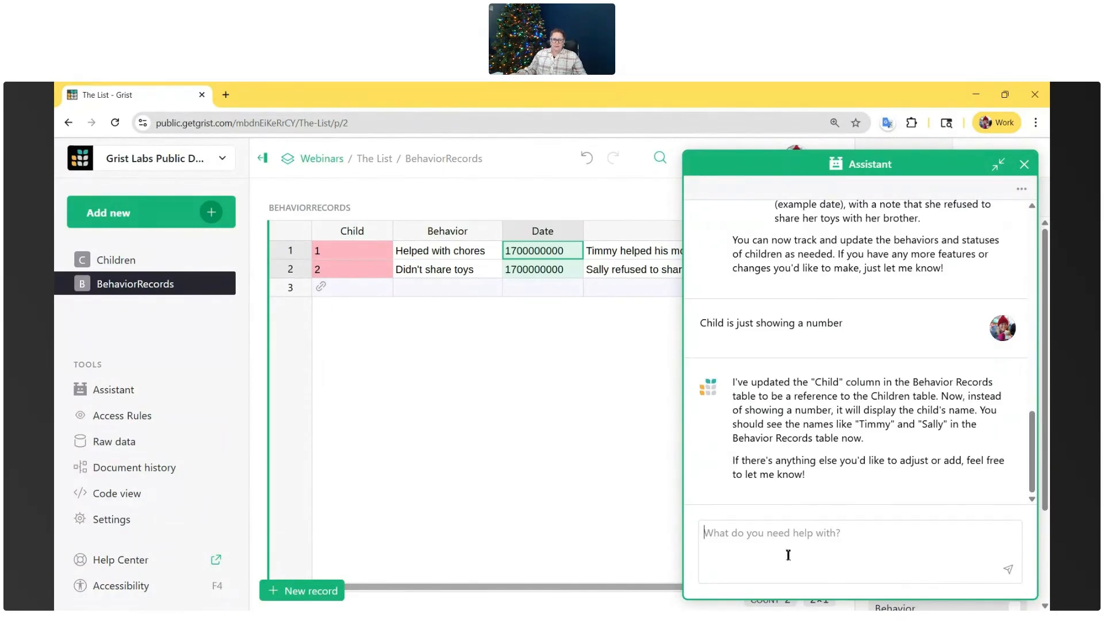
# - Reply to the Assistant "It's not showing any names. still numbers but now in red" and check both Child entries
pyautogui.write("It's not ")
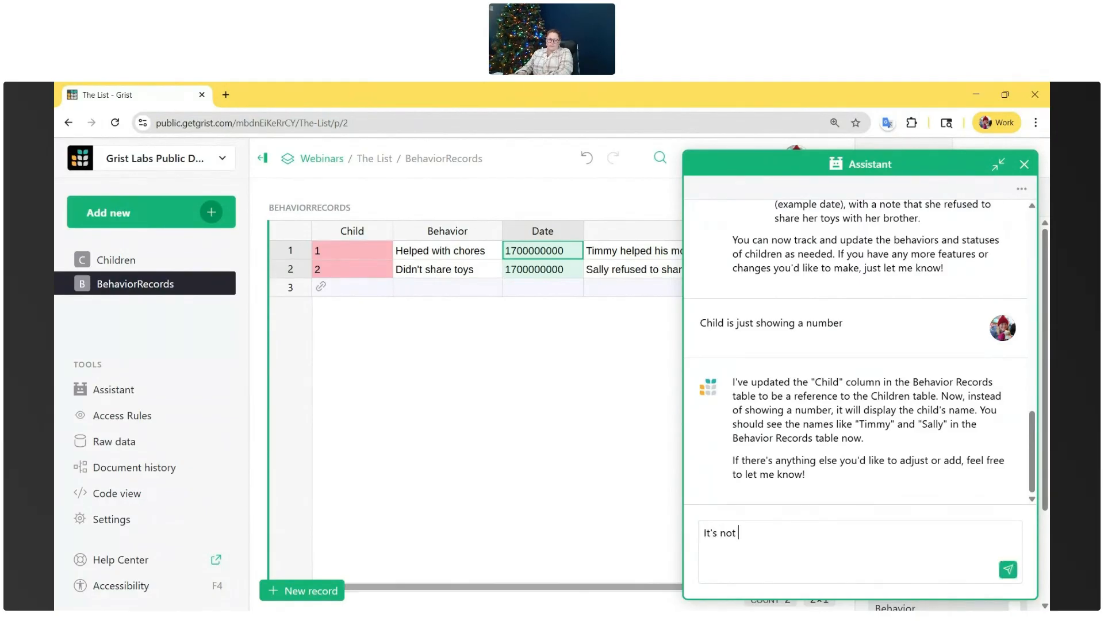
pyautogui.write('showing any names. still numbers but now in red')
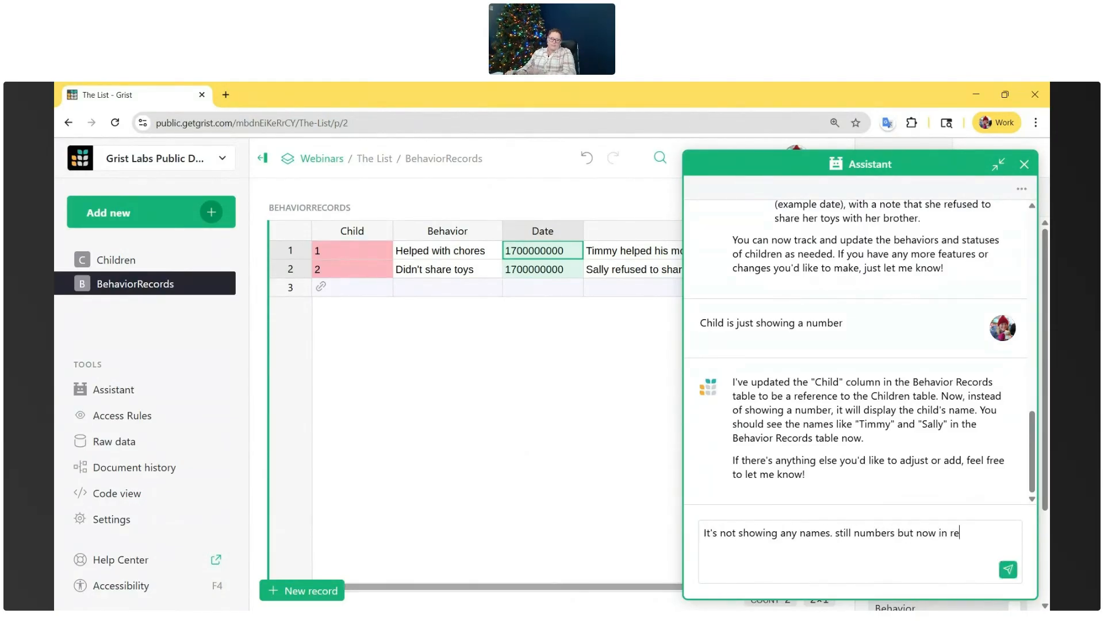
pyautogui.press('Return')
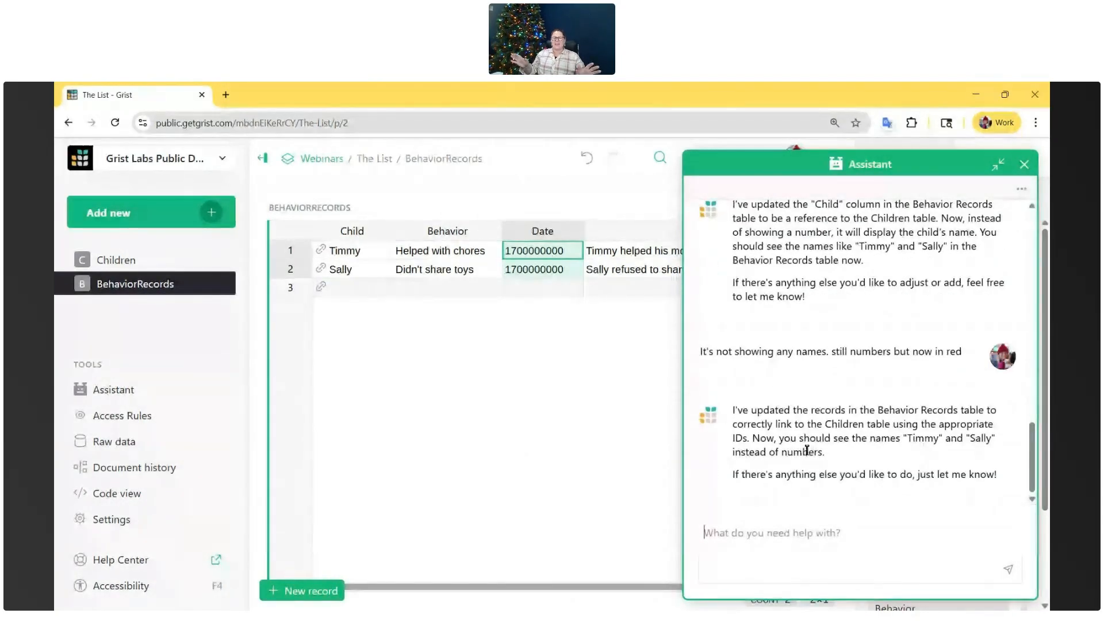
pyautogui.click(340, 251)
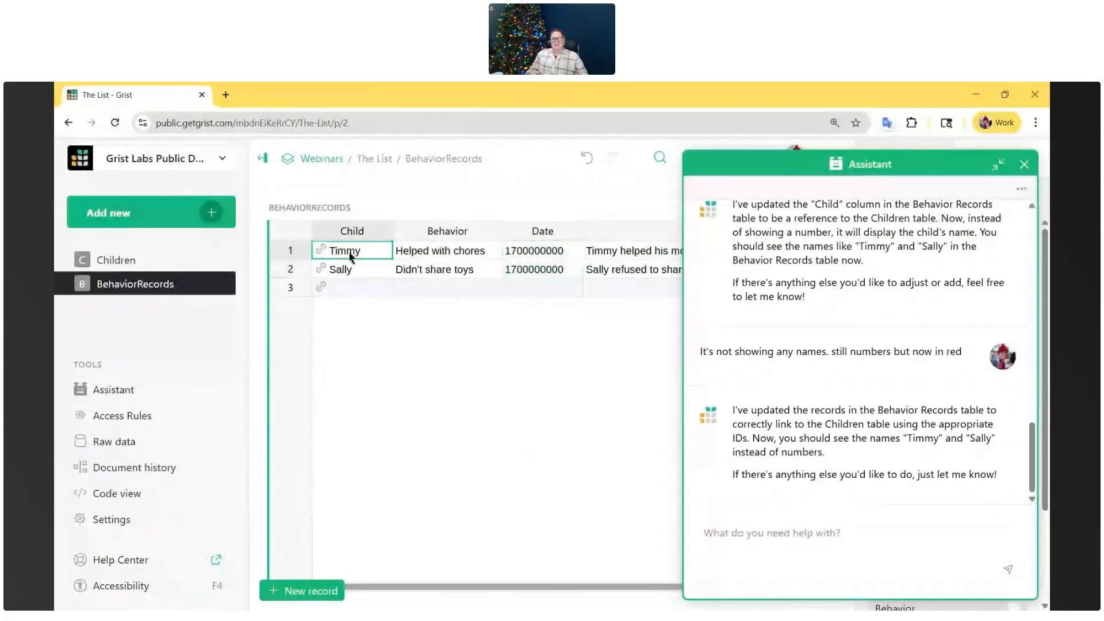
pyautogui.click(350, 269)
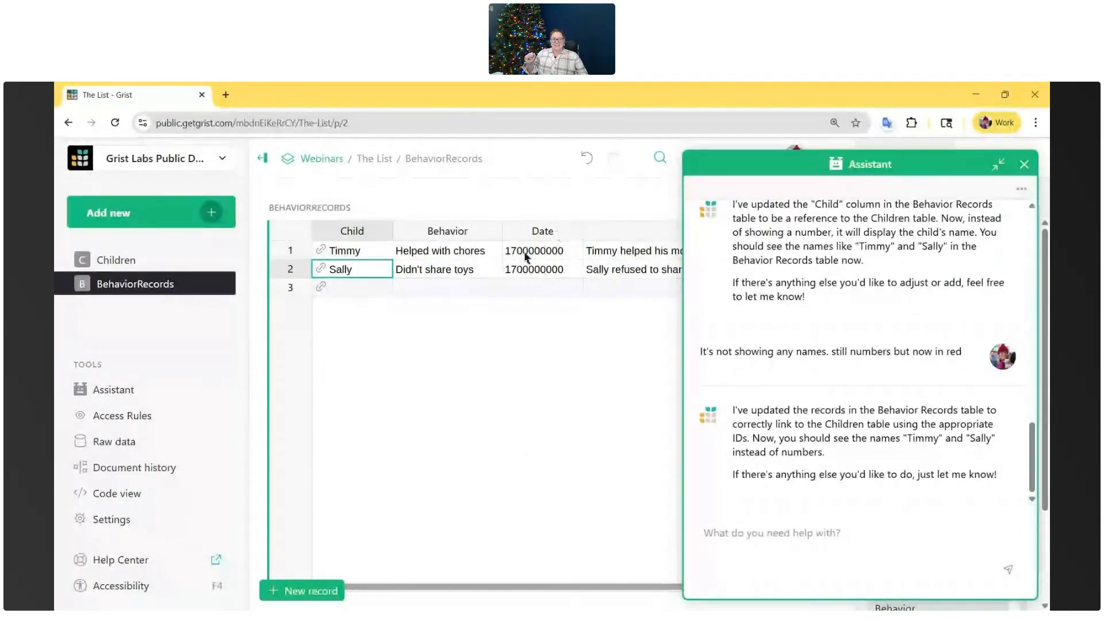
# - Report the problem with the BehaviorRecords dates to the Assistant as "Date looks weird"
pyautogui.click(783, 549)
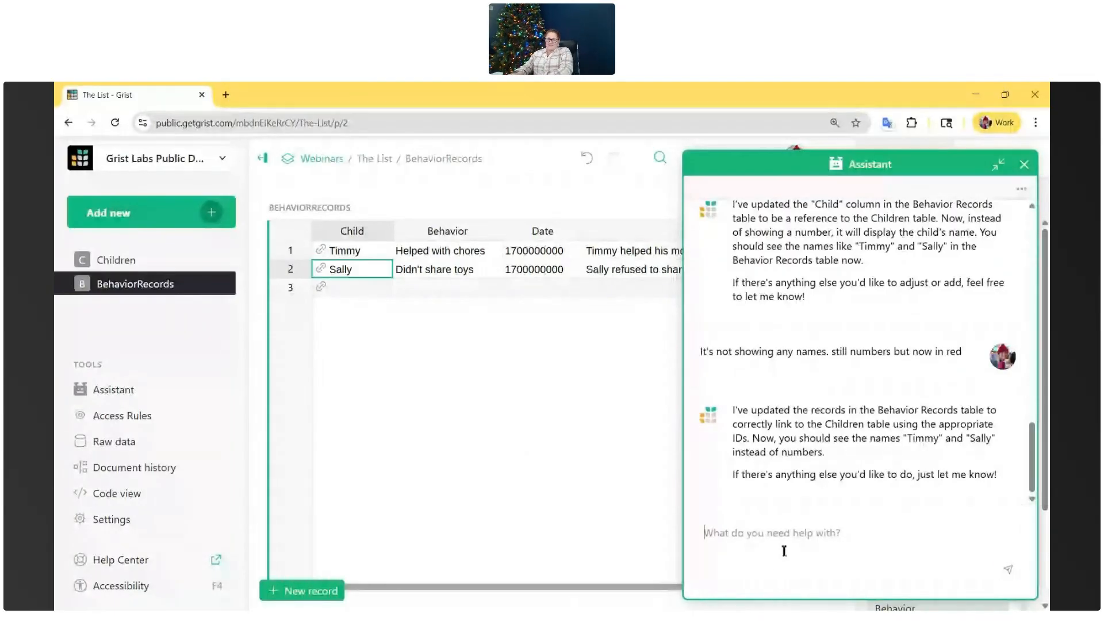
pyautogui.write('Date looks weird')
pyautogui.press('Return')
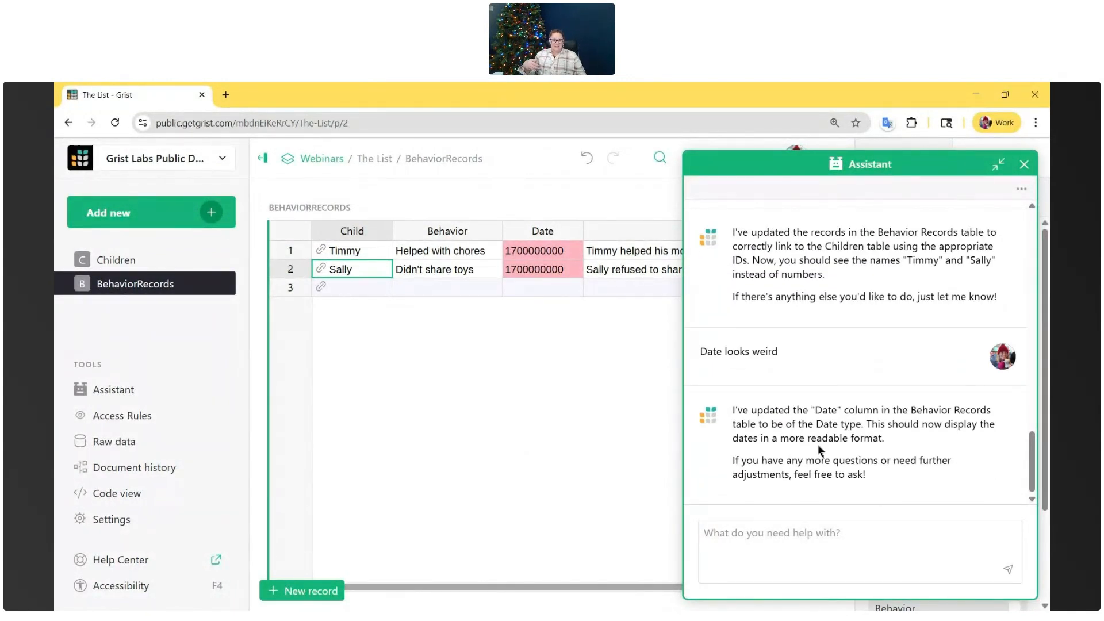
# - Follow up with the Assistant about the Date column: "its still showing a weird number and now in red"
pyautogui.click(705, 534)
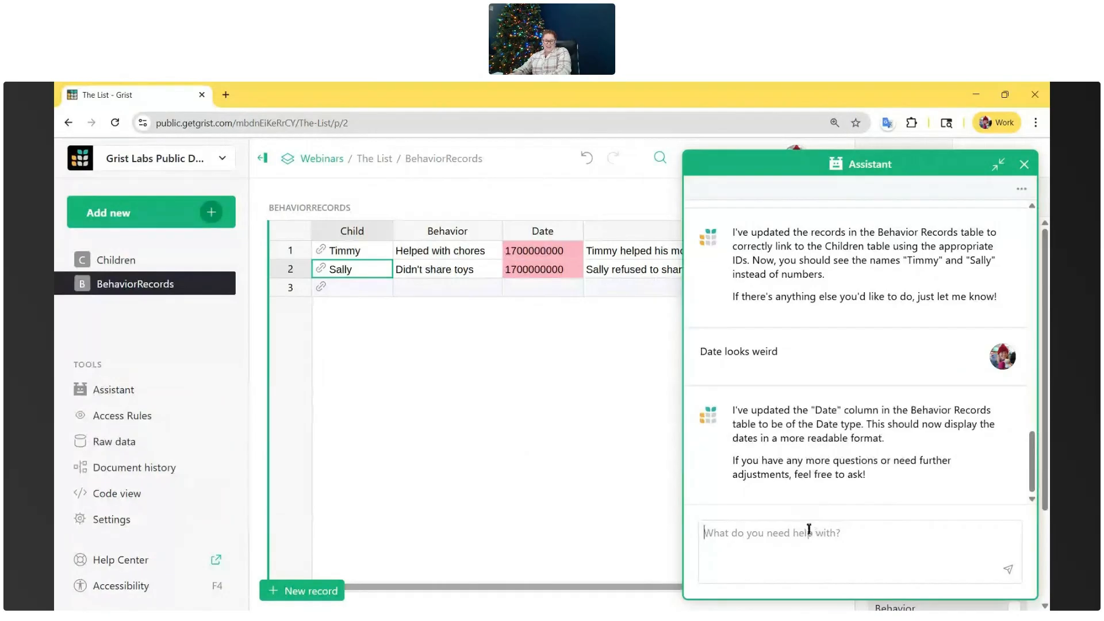
pyautogui.write('its still showing')
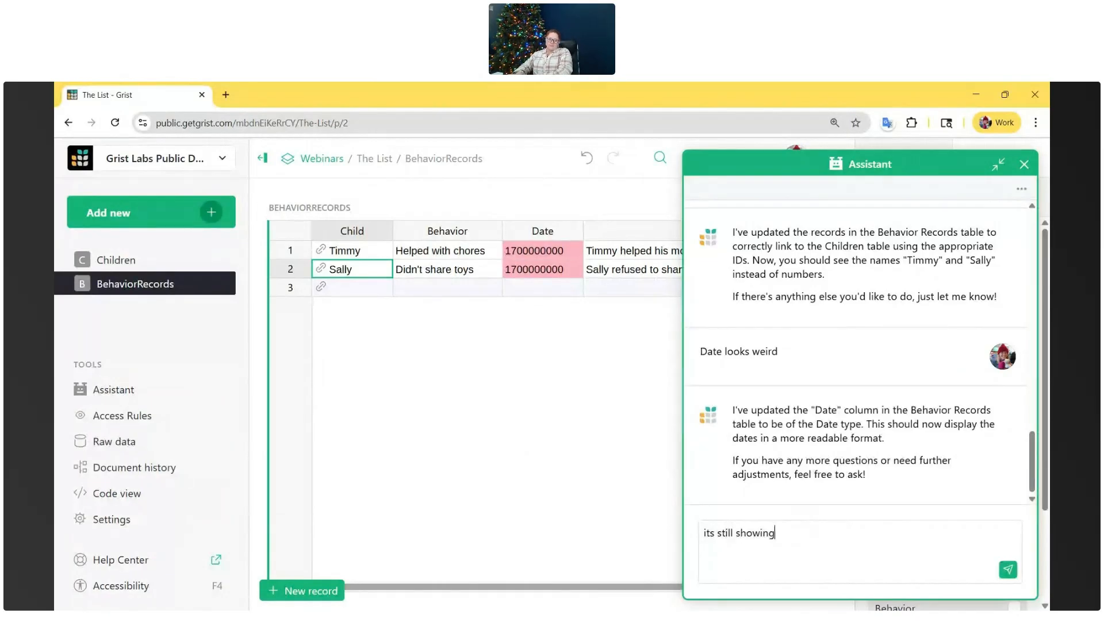
pyautogui.write(' a weird number and now in red')
pyautogui.press('Return')
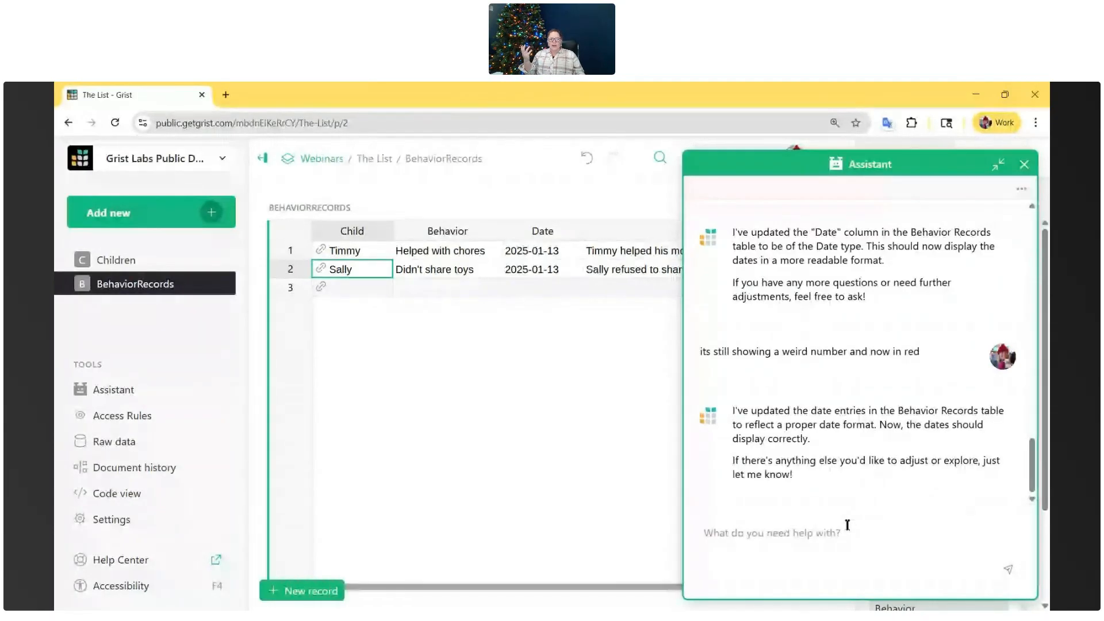
# - Ask the Assistant to "fix the date format so it's mm/dd/yyyy"
pyautogui.write('fix t')
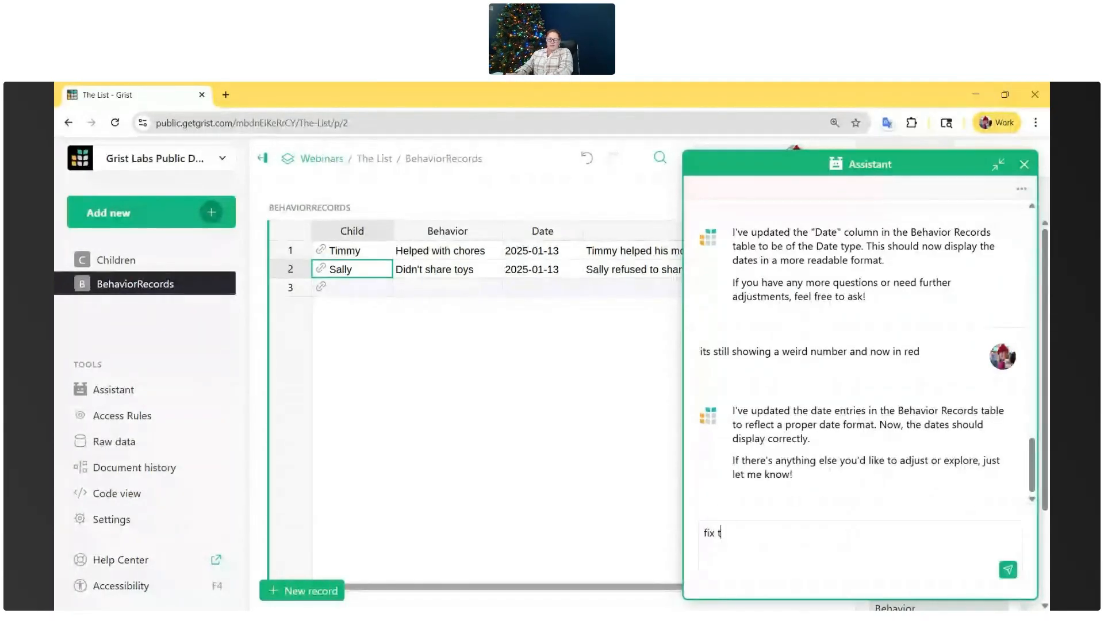
pyautogui.write("he date format so it's mm/dd/yyyy")
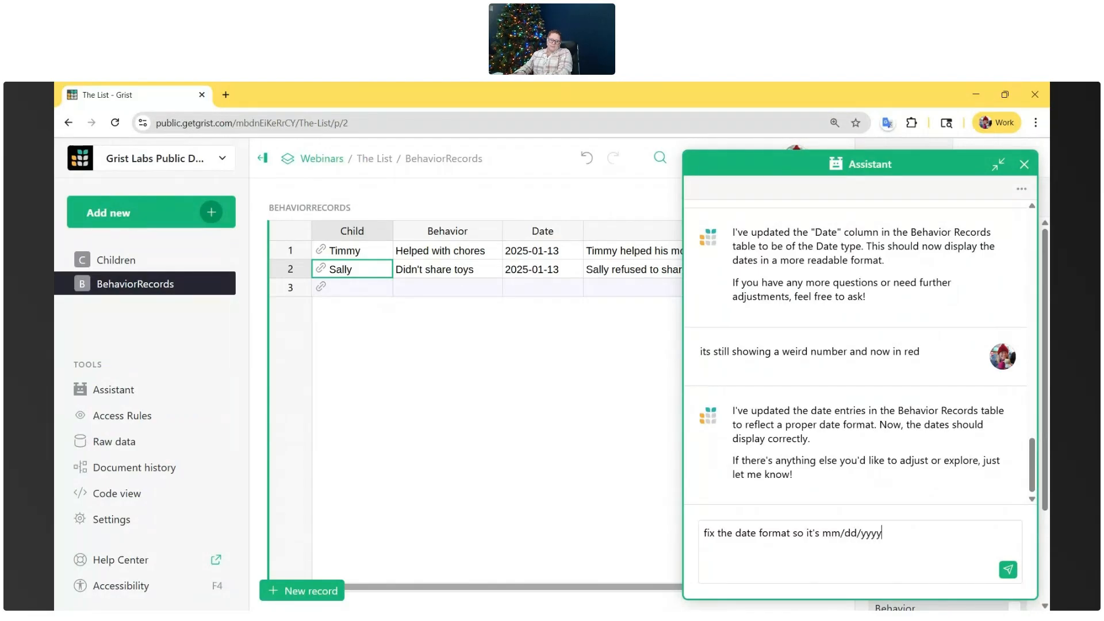
pyautogui.press('Return')
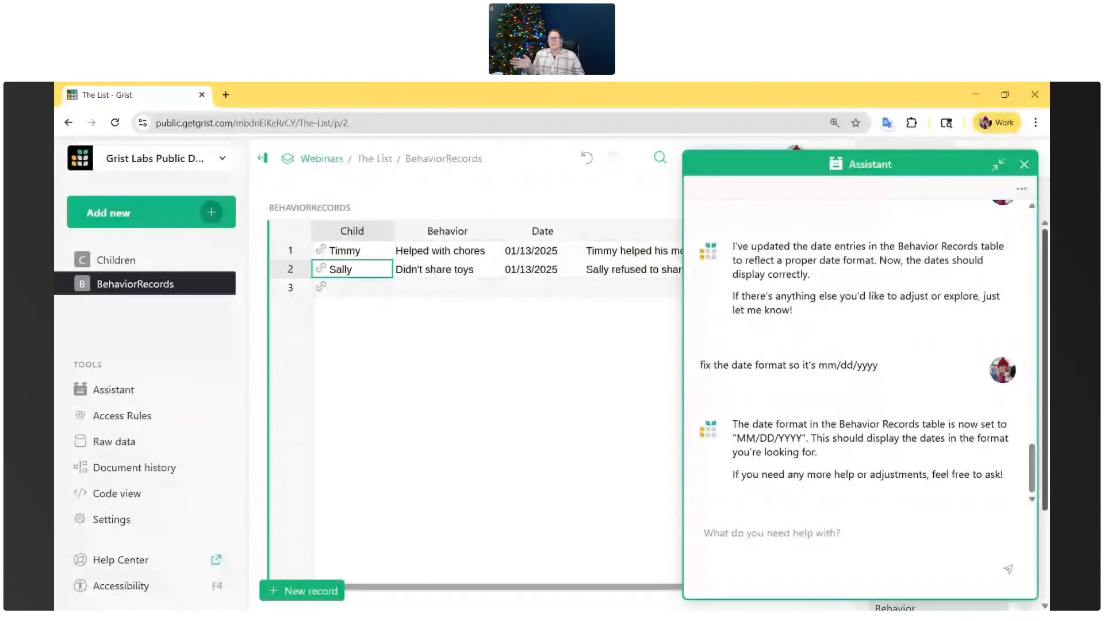
# - Review the Children and BehaviorRecords tables, collapsing the Assistant to read the full Notes column before expanding it again
pyautogui.click(111, 261)
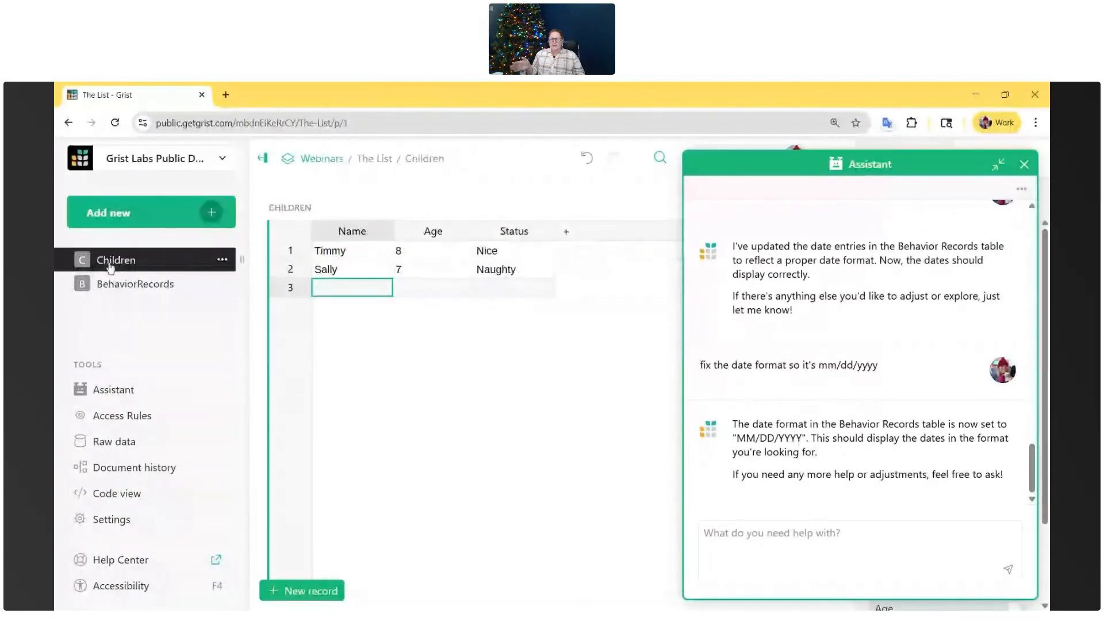
pyautogui.click(113, 284)
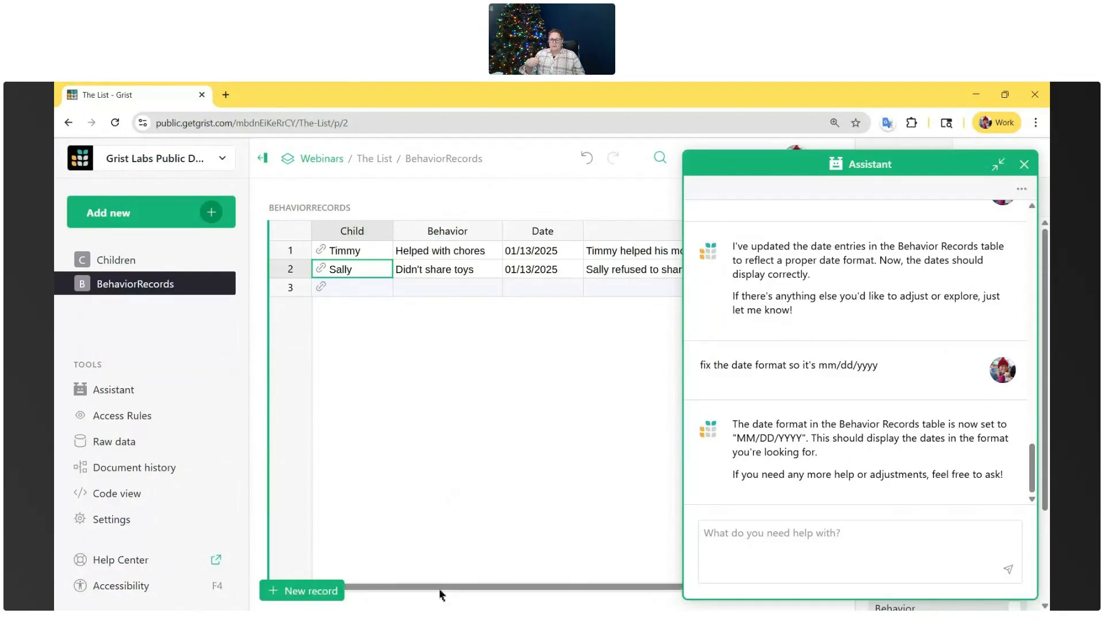
pyautogui.moveTo(444, 588); pyautogui.dragTo(560, 596)
pyautogui.click(1024, 166)
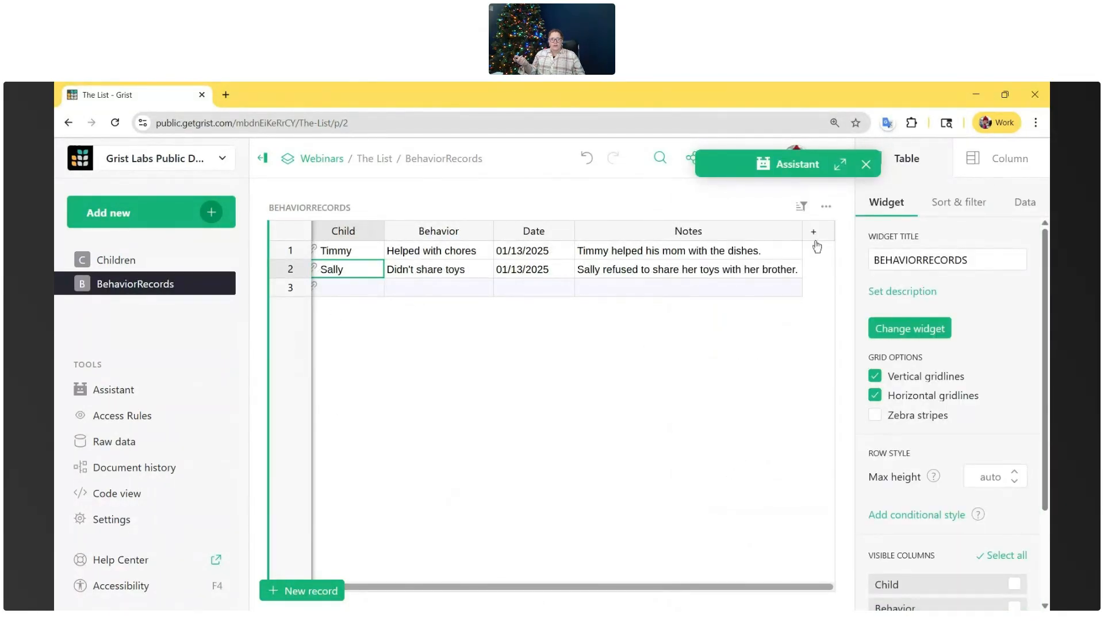
pyautogui.click(841, 164)
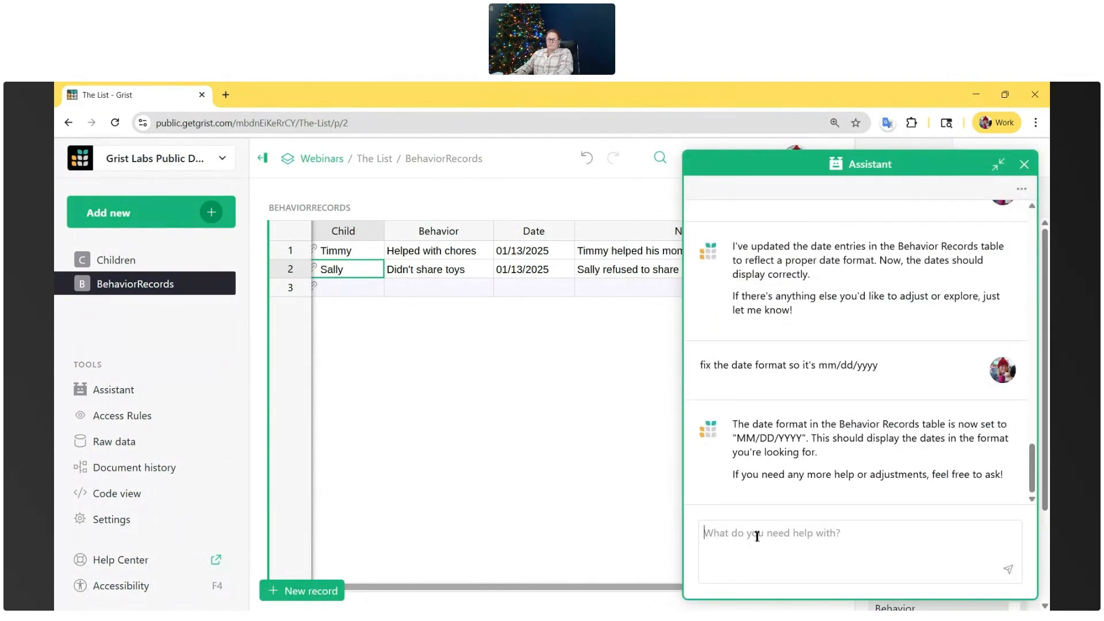
# - Tell the Assistant "we need a column that says if a behavior is naughty or nice" and check the first record's Behavior Type choices
pyautogui.write('we need a column th')
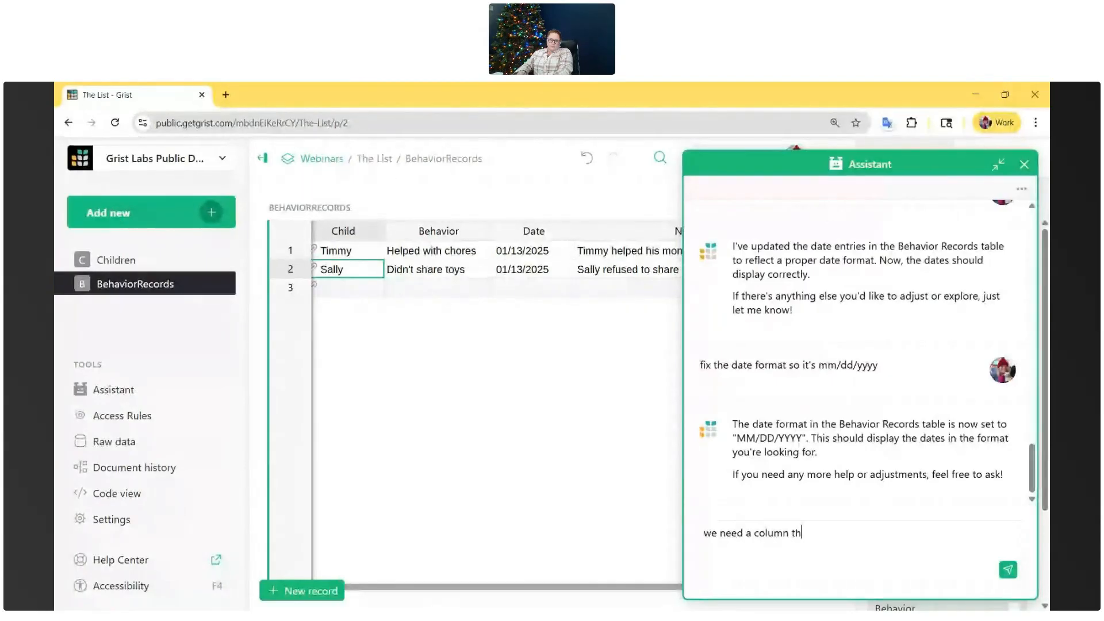
pyautogui.write('at says if a behavior is naughty or nice')
pyautogui.press('Return')
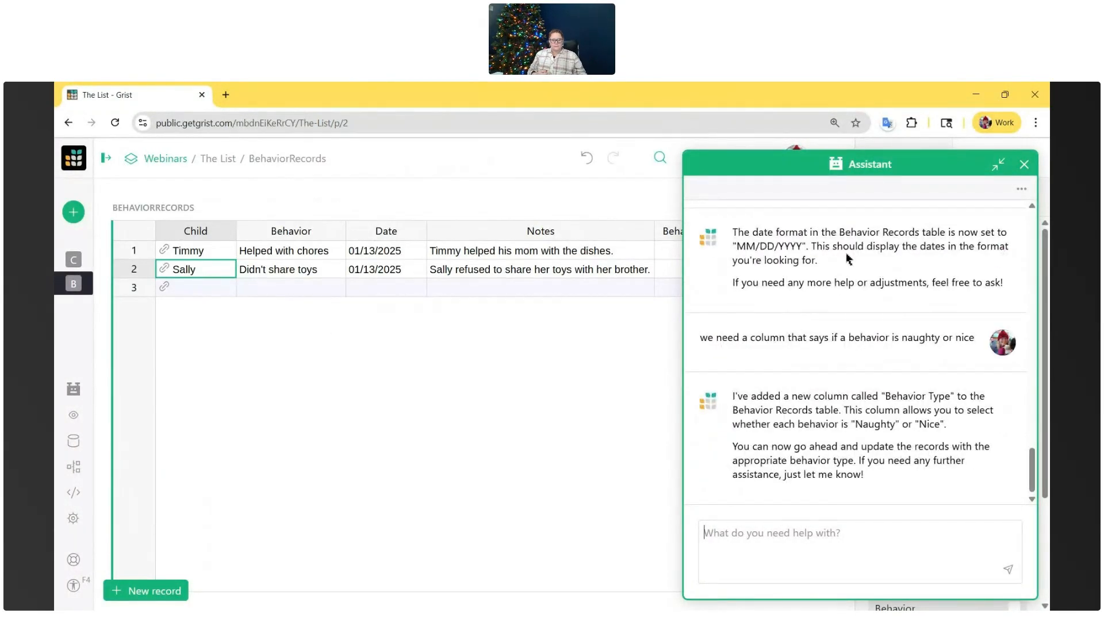
pyautogui.click(1001, 172)
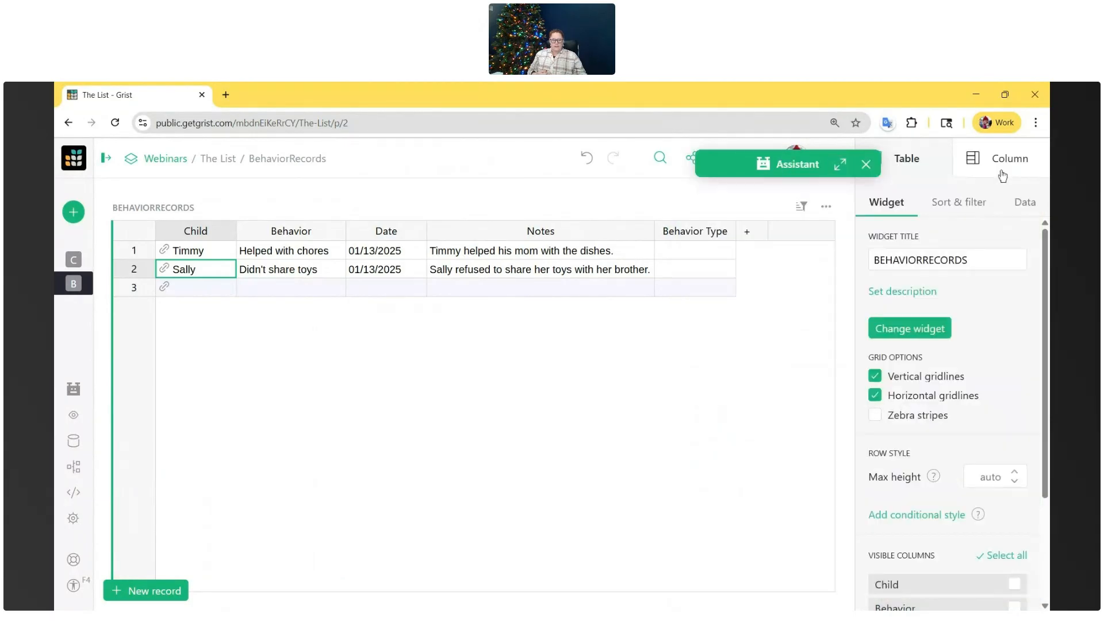
pyautogui.doubleClick(716, 252)
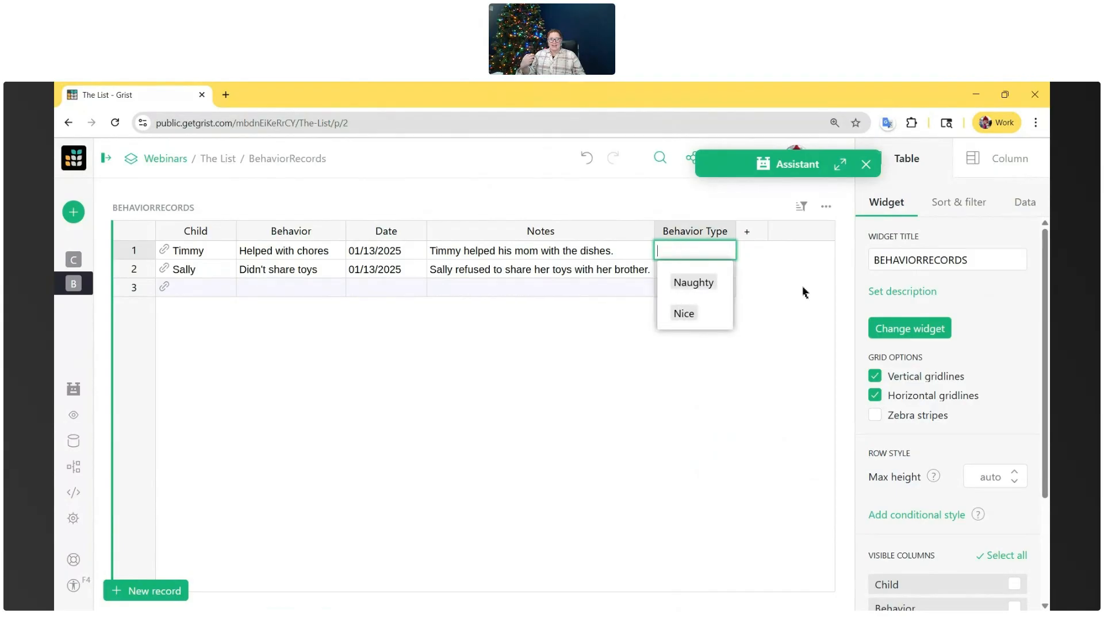
# - Ask the Assistant to "update the choices so they have colors and emojis" and check the first record's Behavior Type choices
pyautogui.click(840, 164)
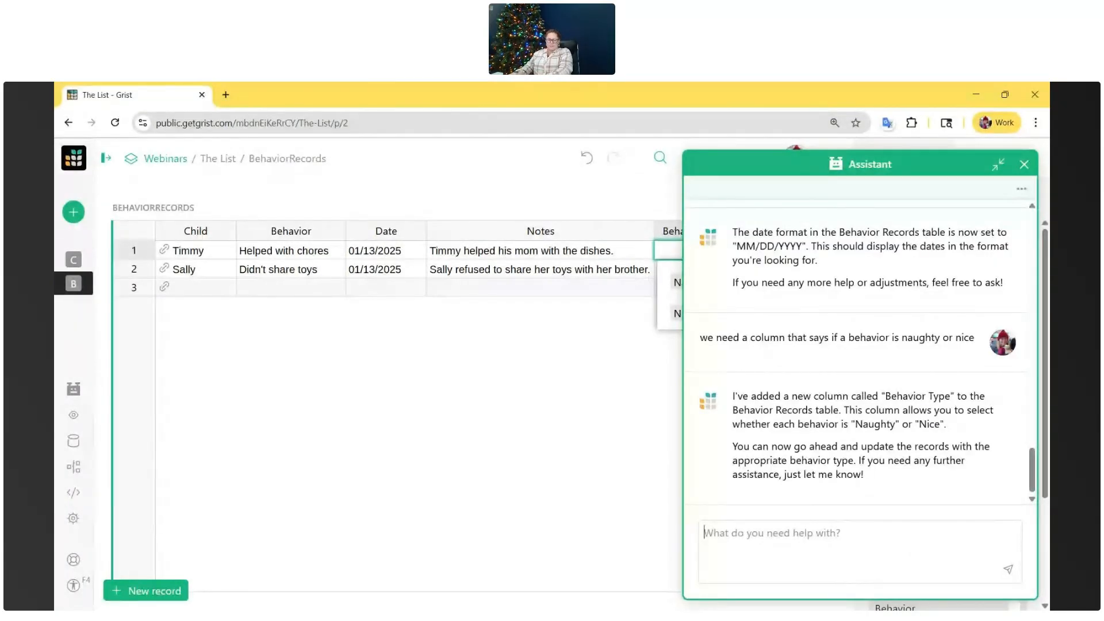
pyautogui.write('update the choices so they have colors and emojis')
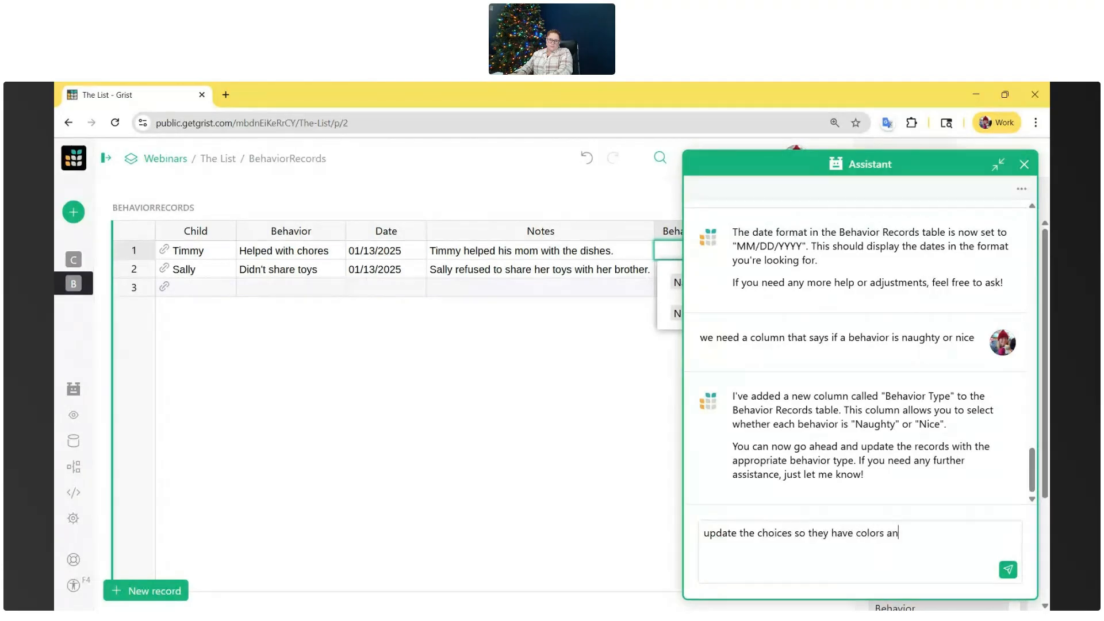
pyautogui.press('Return')
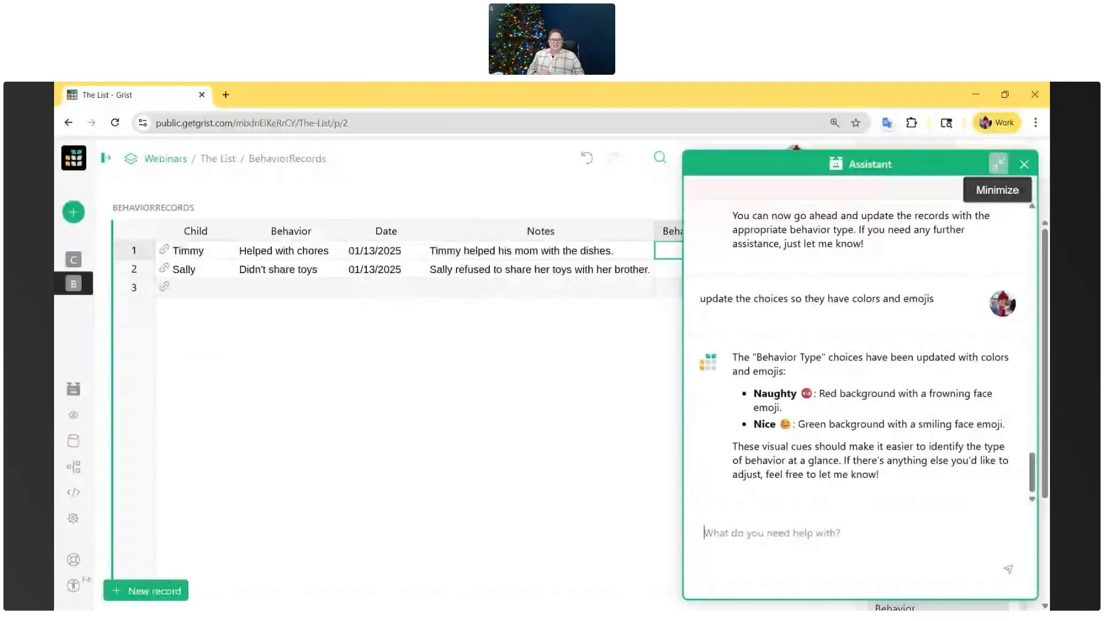
pyautogui.click(999, 165)
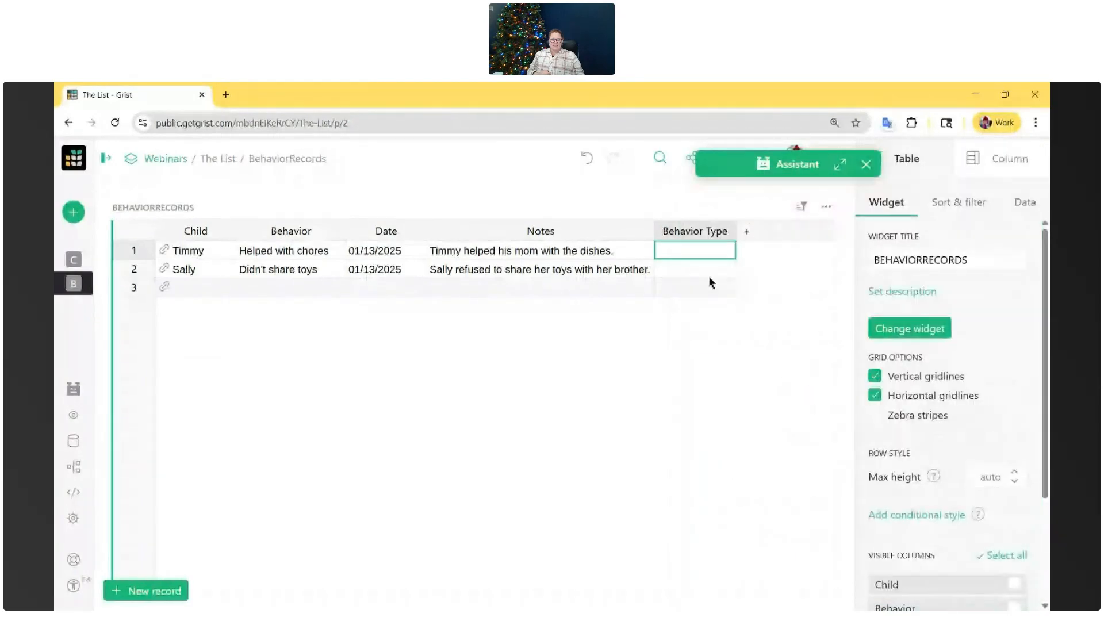
pyautogui.doubleClick(688, 252)
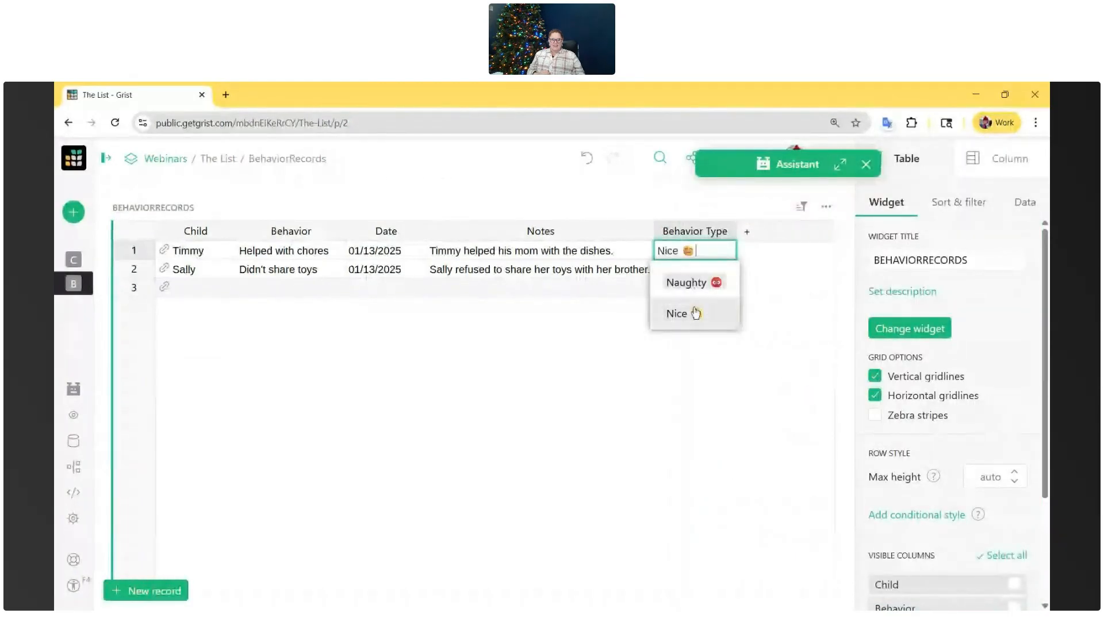
# - Ask the Assistant to "add colors to the choices" and check the second record's Behavior Type choices with the Assistant minimized
pyautogui.click(841, 165)
pyautogui.click(788, 528)
pyautogui.write('add colors to the choices')
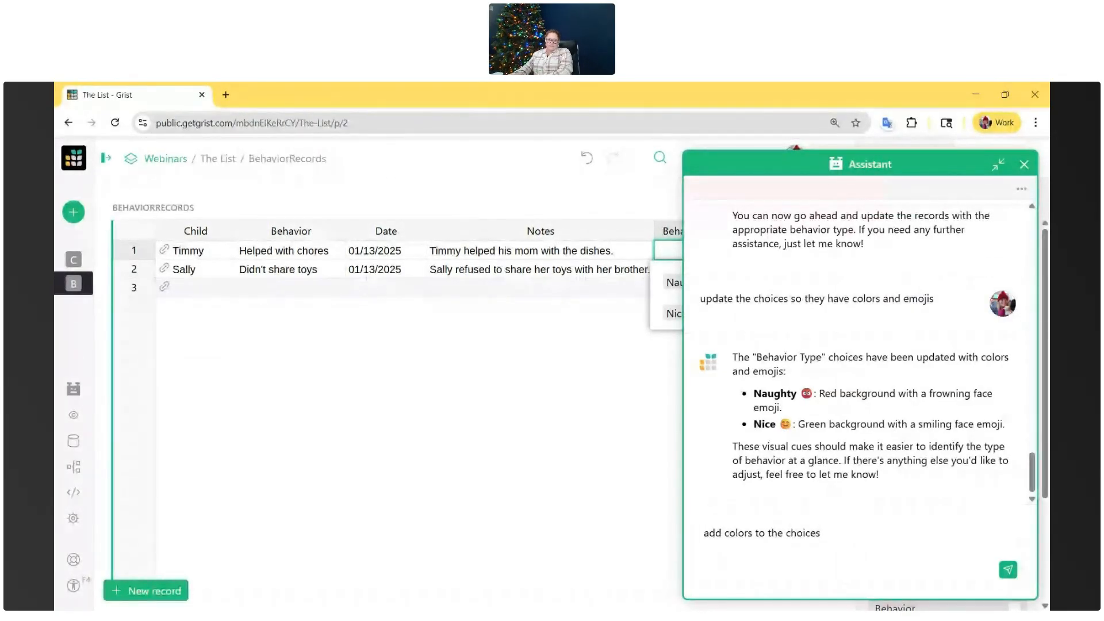
pyautogui.press('Return')
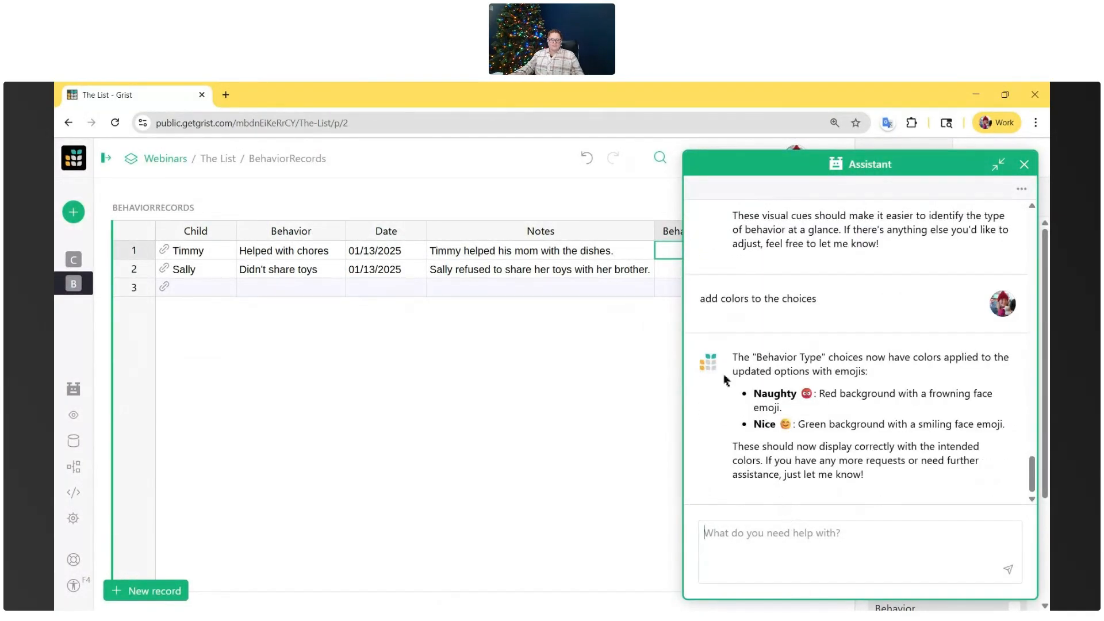
pyautogui.doubleClick(663, 271)
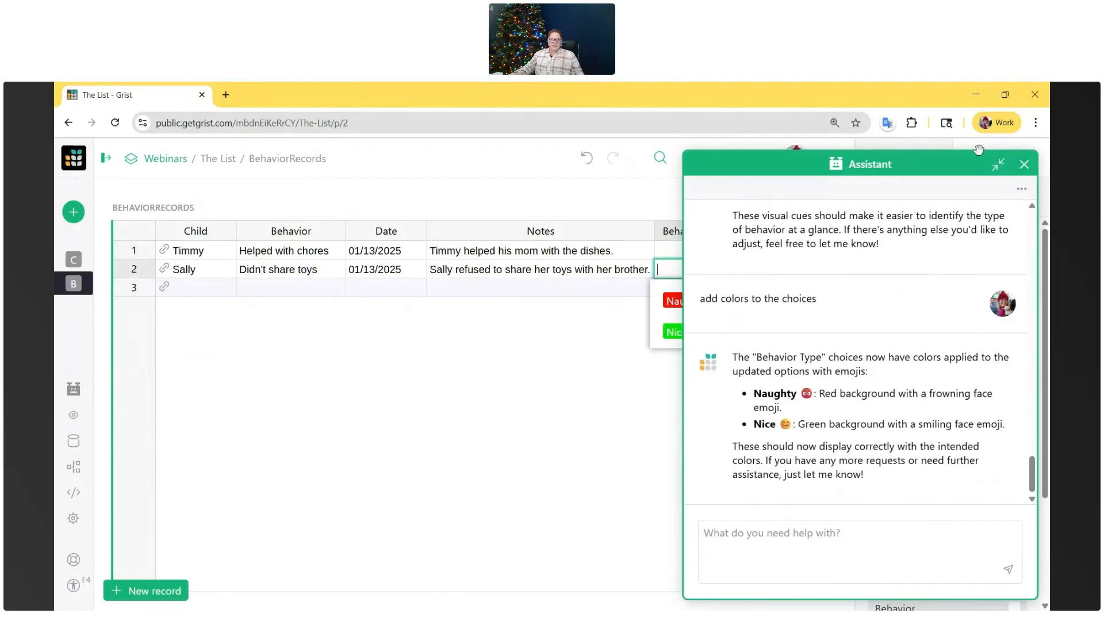
pyautogui.click(998, 165)
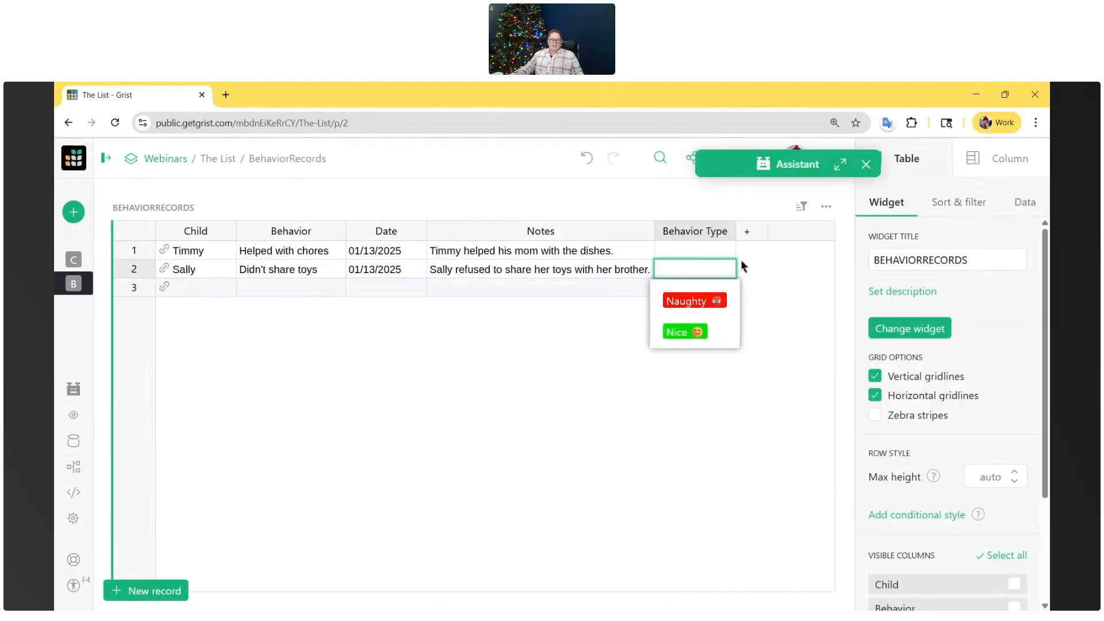
# - Tell the Assistant "fix the colors. they are hard to read. make the bachground lighter and the text black" and check the choices
pyautogui.click(839, 164)
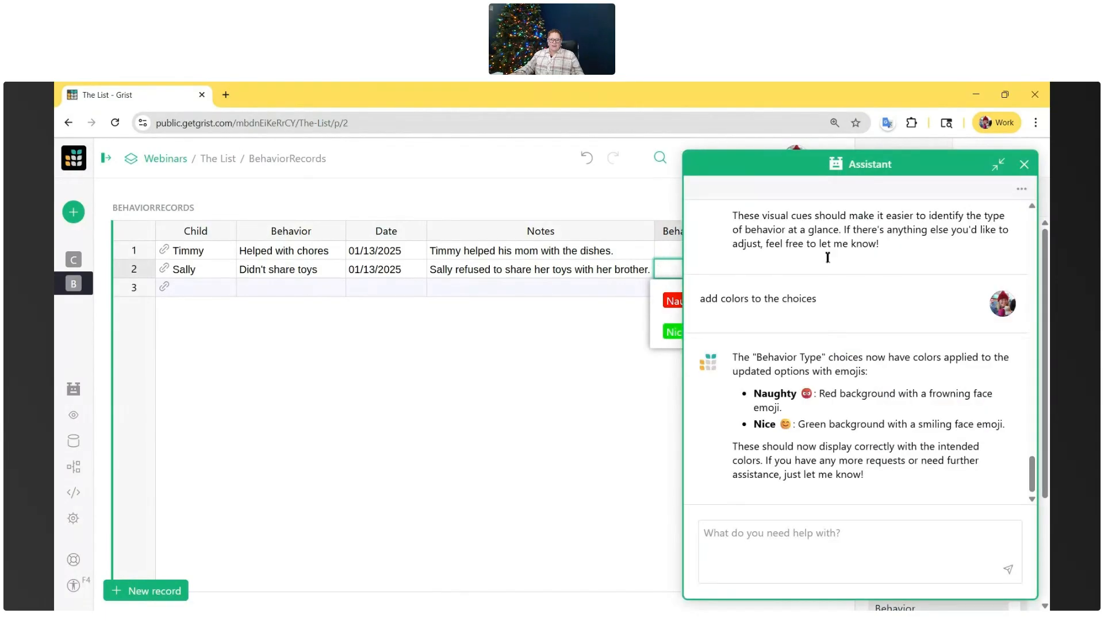
pyautogui.click(781, 551)
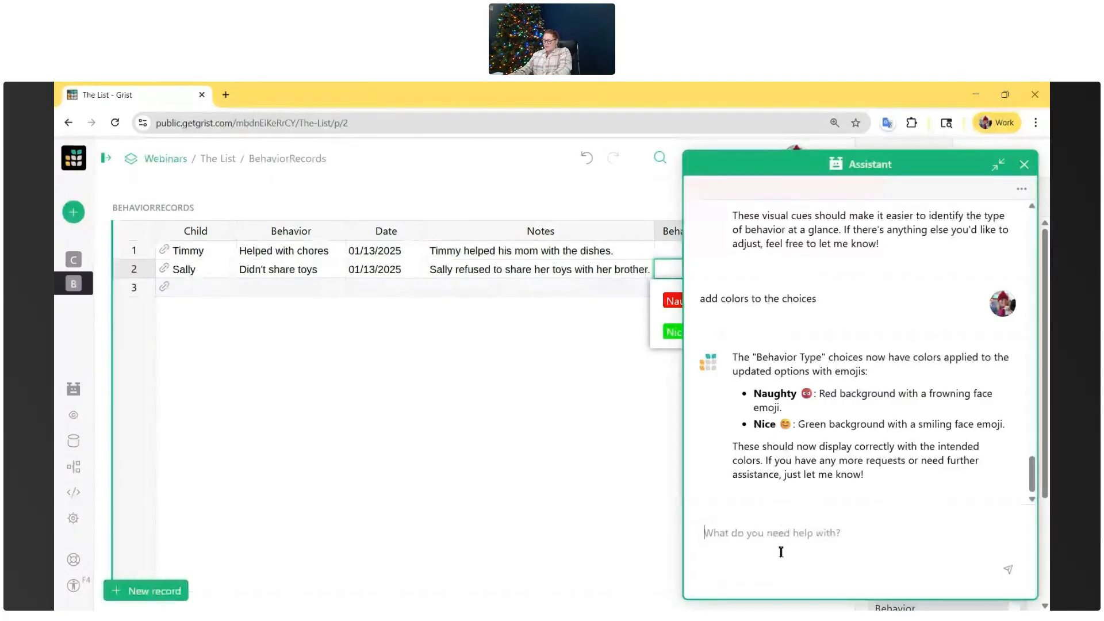
pyautogui.write('fix the colors. they are hard to ')
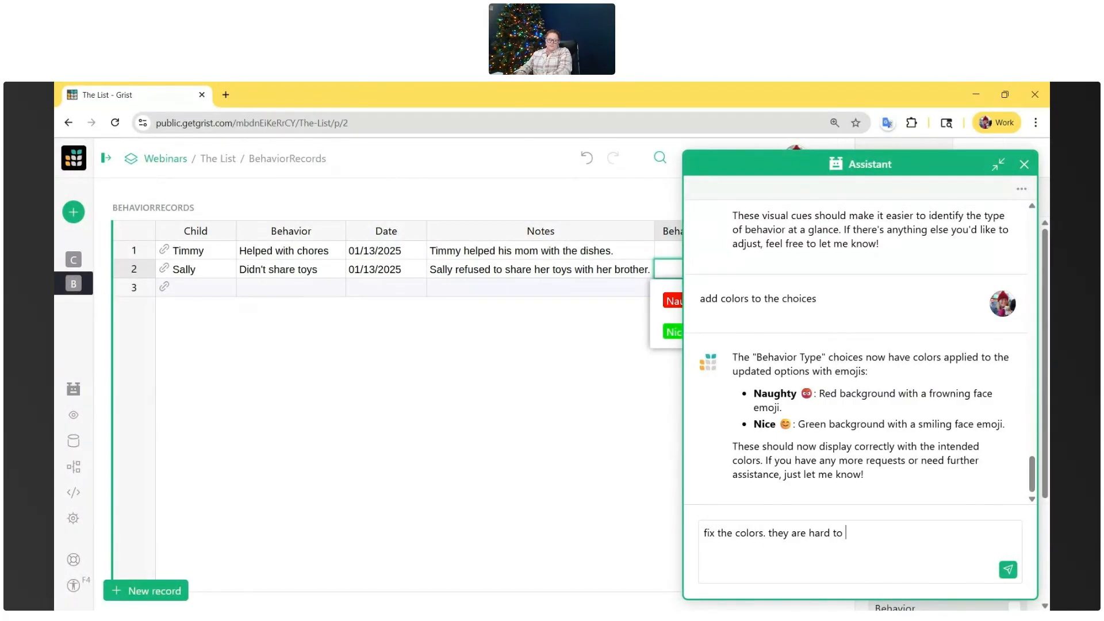
pyautogui.write('read. make the bachground lighter and the text black')
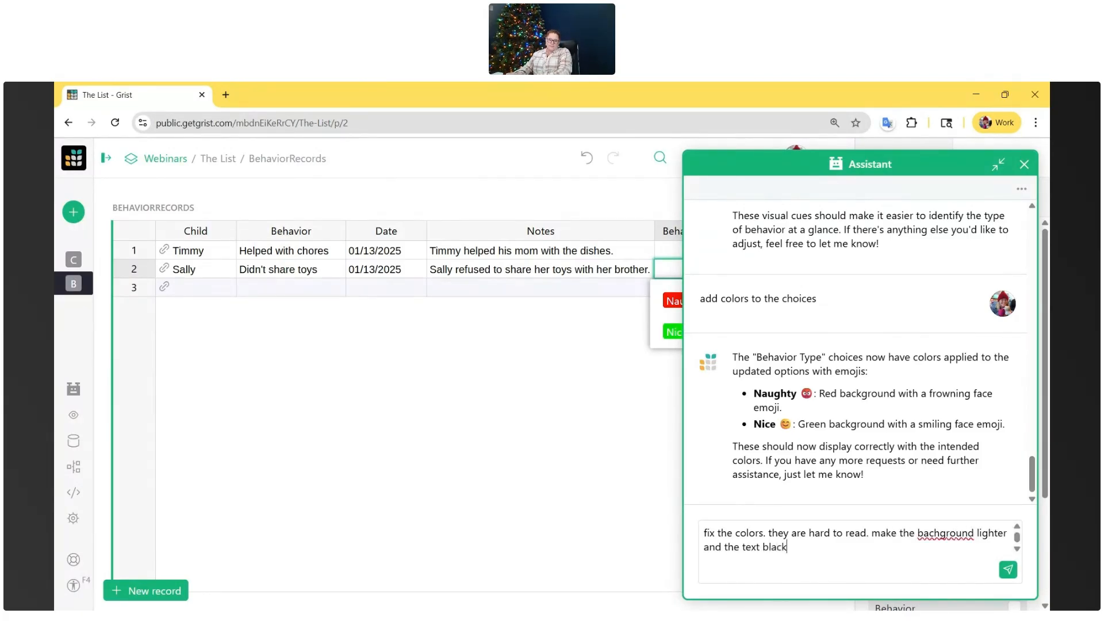
pyautogui.press('Return')
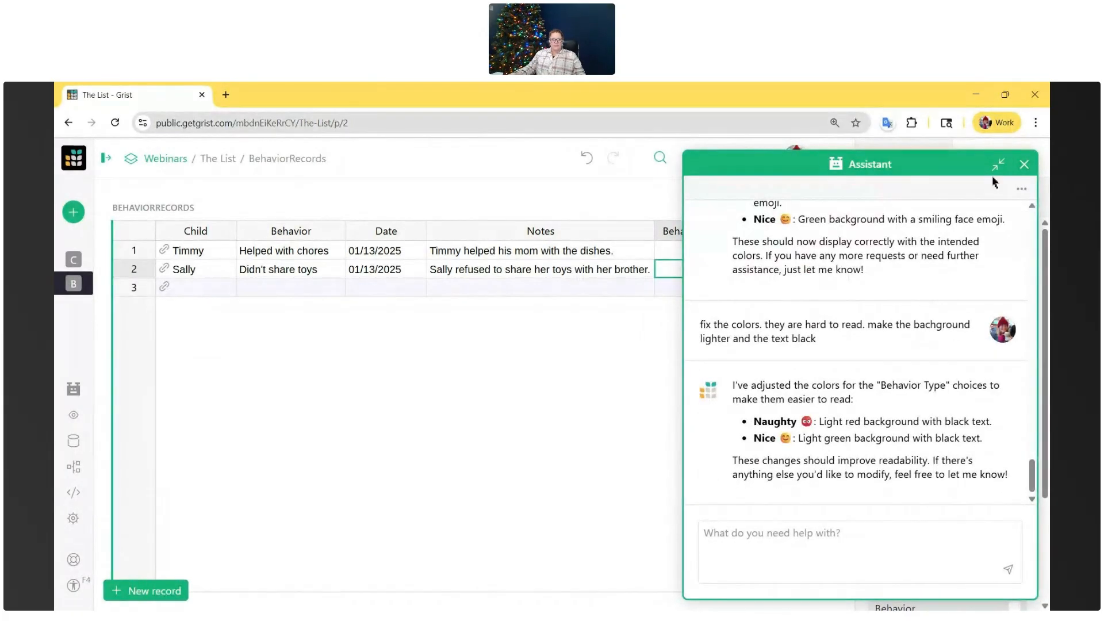
pyautogui.click(998, 165)
pyautogui.doubleClick(700, 266)
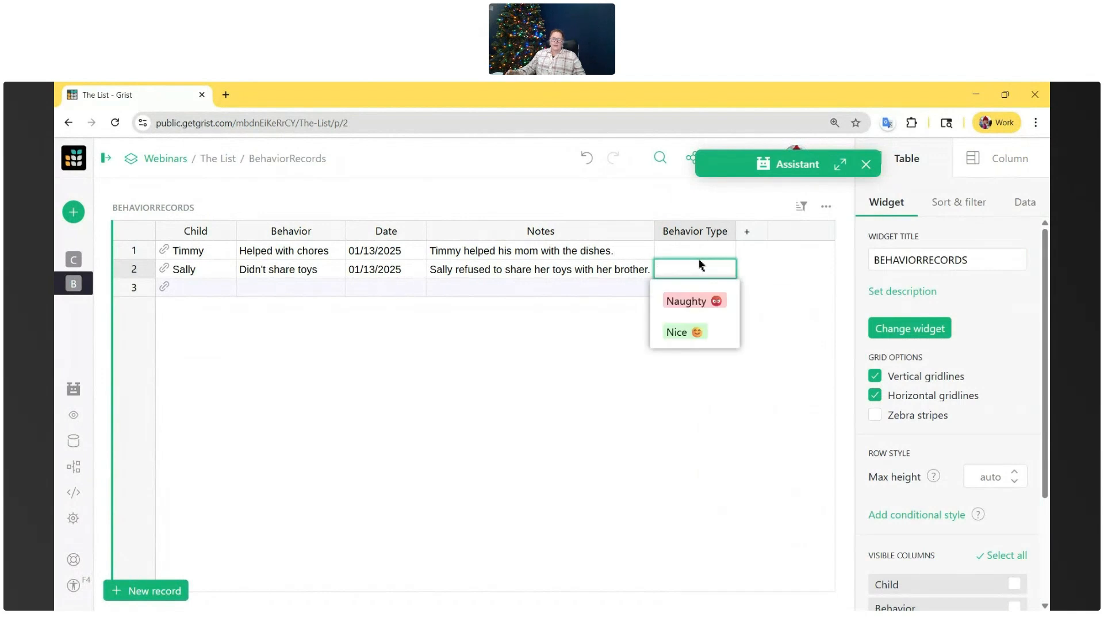
# - Set Behavior Type to Nice for the "Helped with chores" record and to Naughty for the "Didn't share toys" record
pyautogui.doubleClick(694, 249)
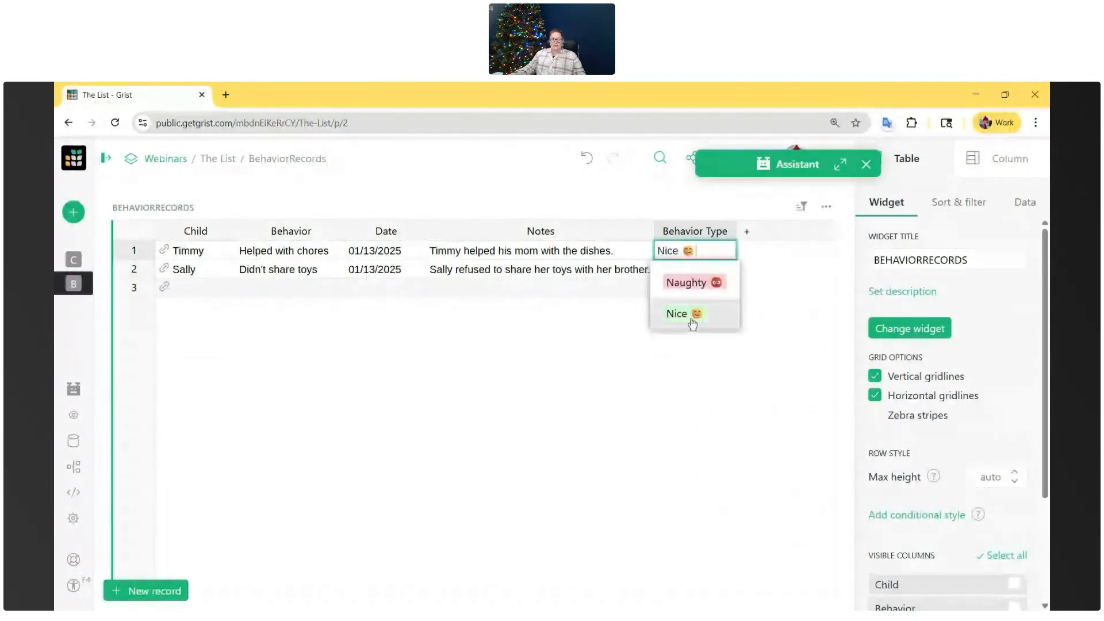
pyautogui.click(692, 317)
pyautogui.doubleClick(690, 273)
pyautogui.click(690, 301)
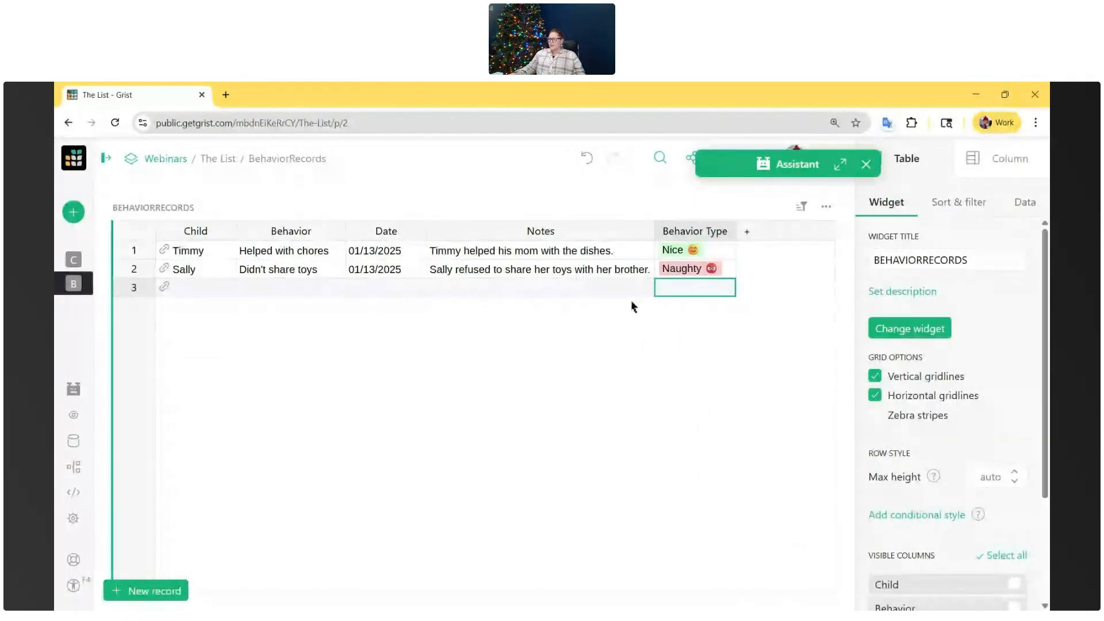
# - Return to the Children table and tell the Assistant "i want to track their gifts too"
pyautogui.click(79, 263)
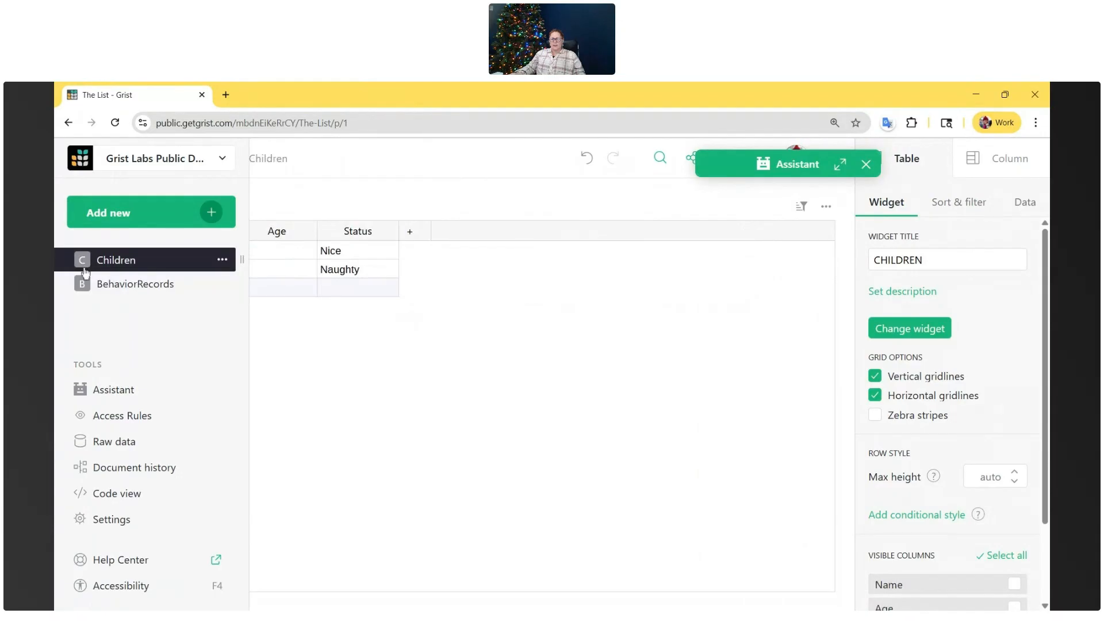
pyautogui.click(101, 283)
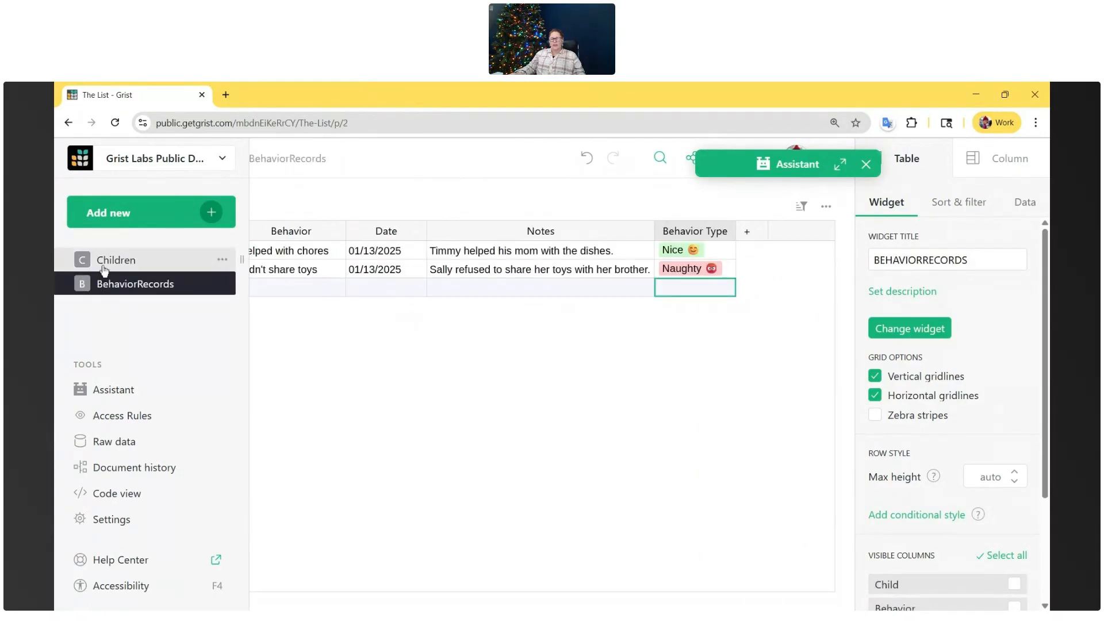
pyautogui.click(103, 266)
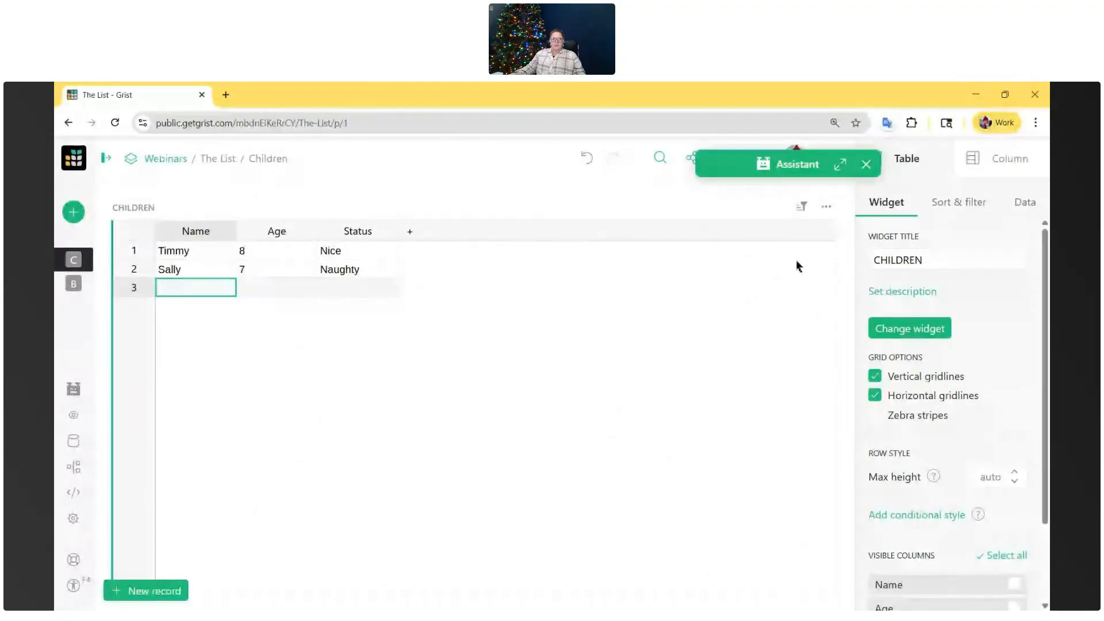
pyautogui.click(841, 165)
pyautogui.write('i want to track their gifts too')
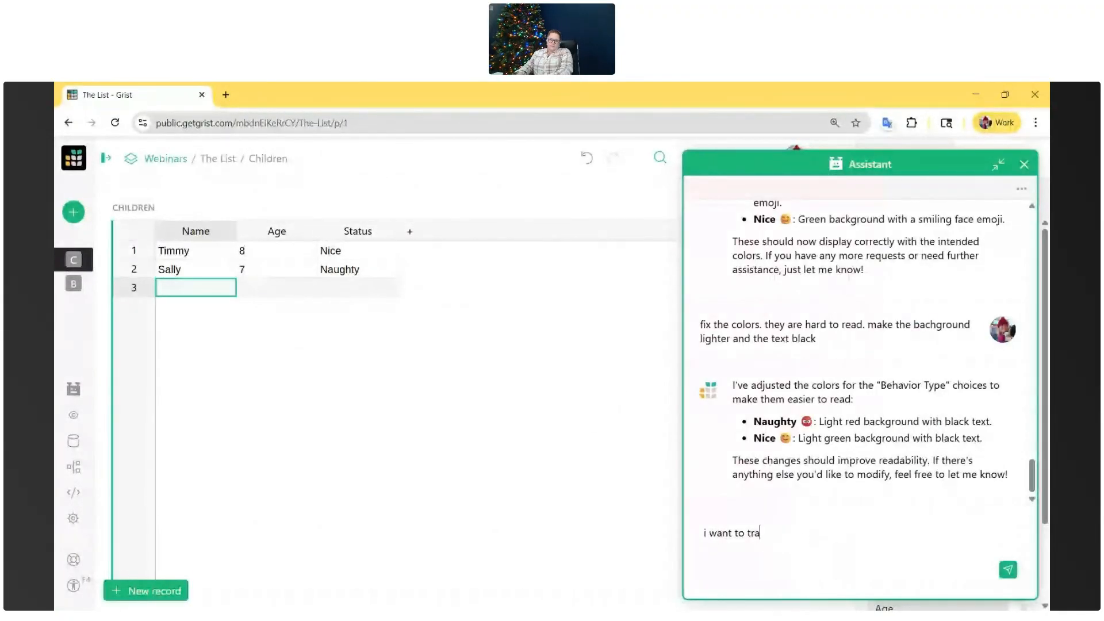
pyautogui.press('Return')
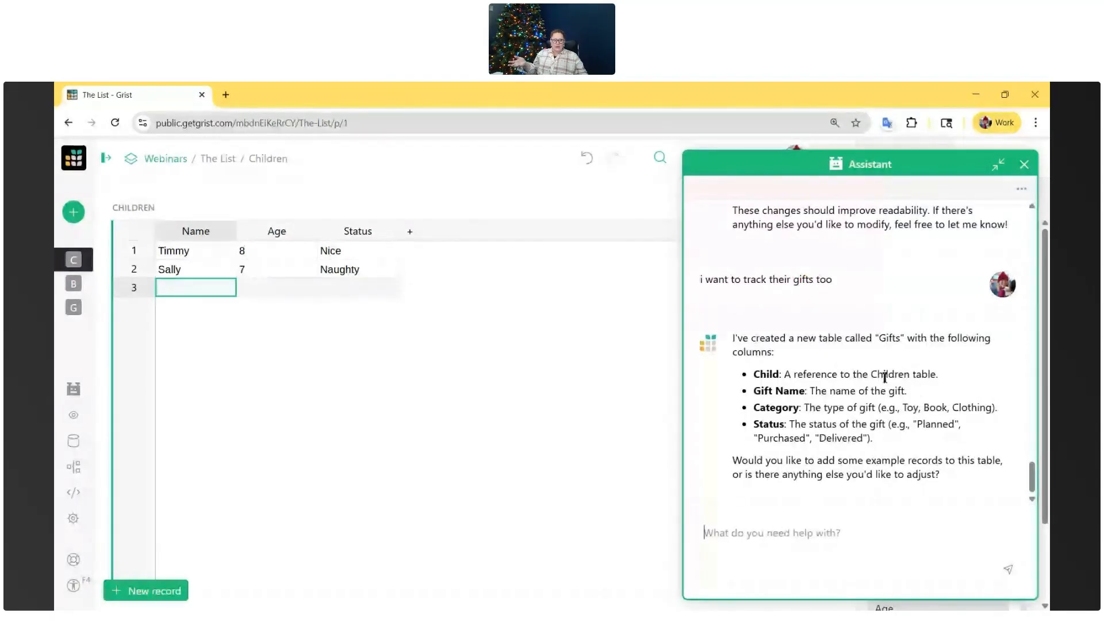
# - Open the new Gifts table and answer "yes" to the Assistant's offer to add example records
pyautogui.click(80, 309)
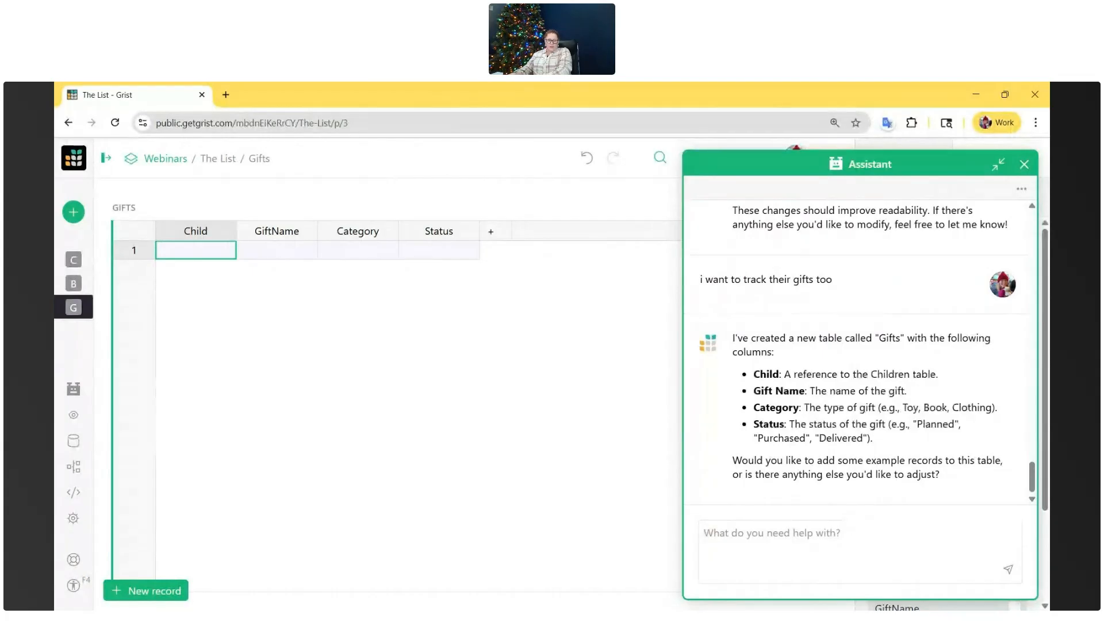
pyautogui.write('yes')
pyautogui.press('Return')
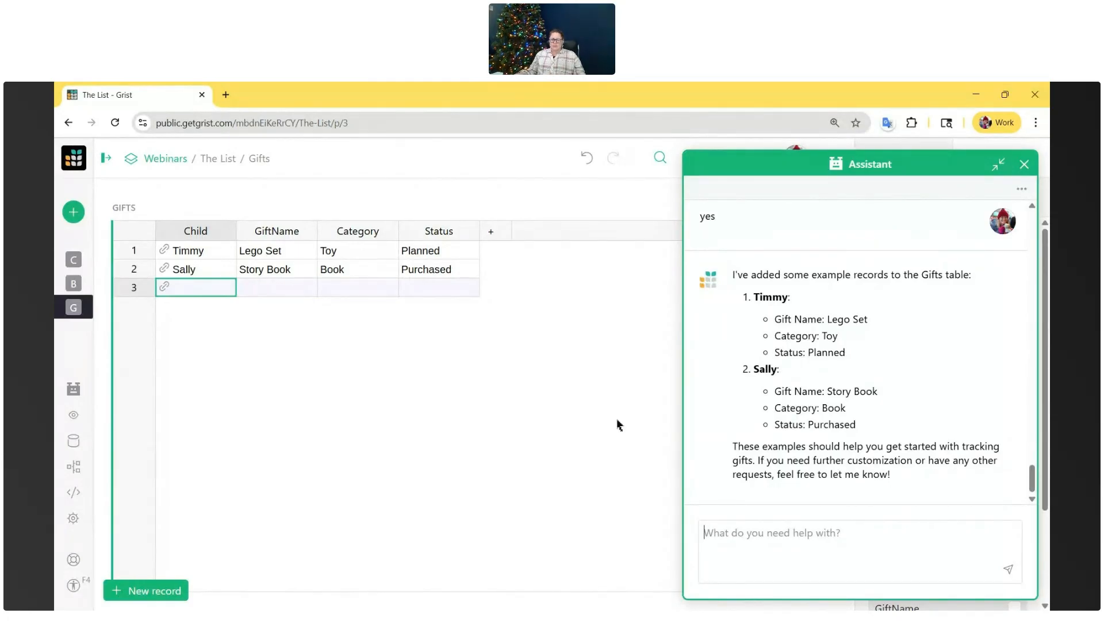
# - Ask the Assistant to "make category and status dropdowns" in the Gifts table and check both choice lists in the empty row
pyautogui.click(366, 269)
pyautogui.click(437, 270)
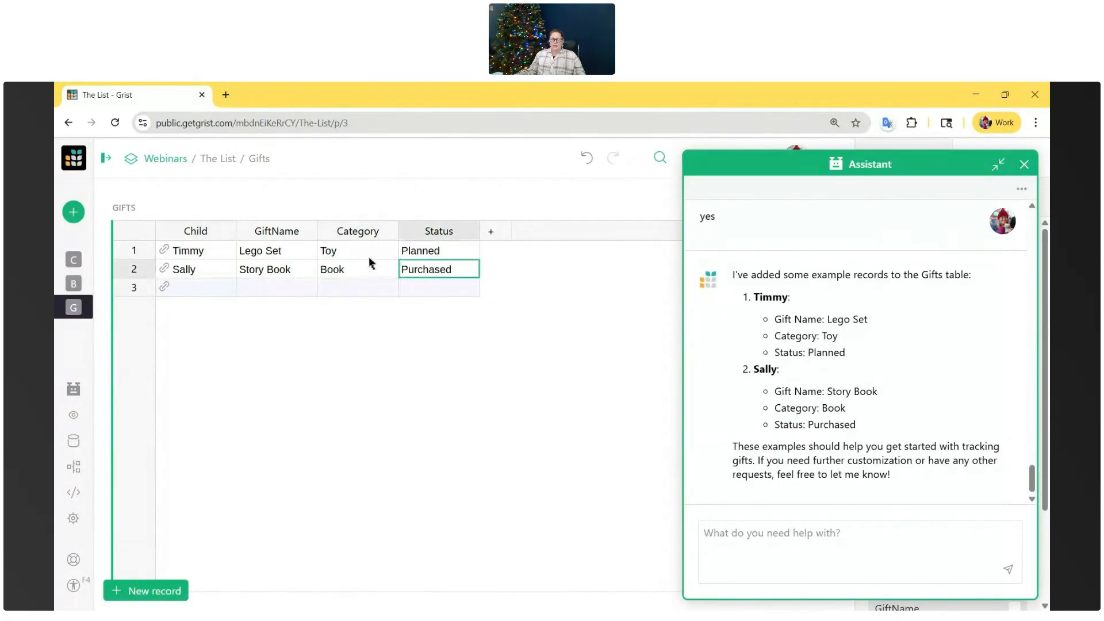
pyautogui.click(368, 253)
pyautogui.click(781, 533)
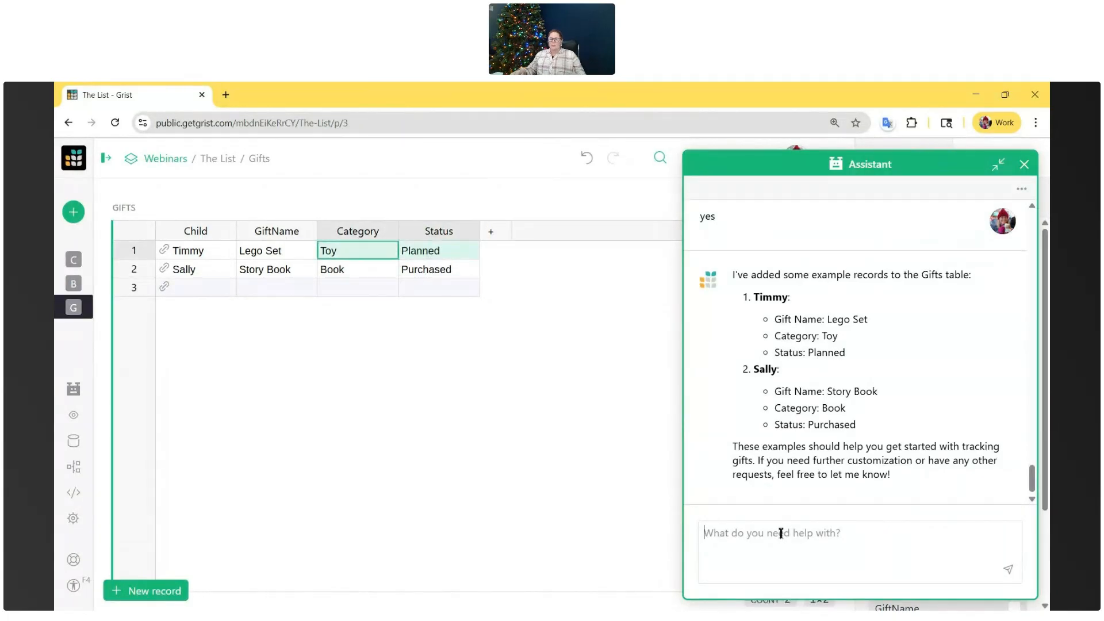
pyautogui.write('make catego')
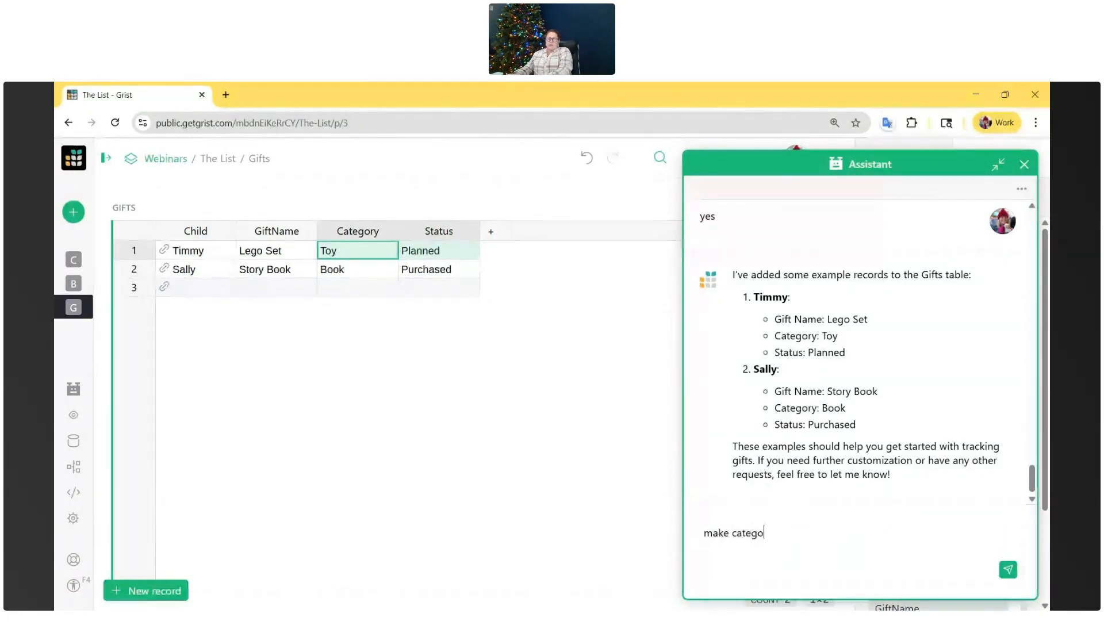
pyautogui.write('ry and status dropdowns')
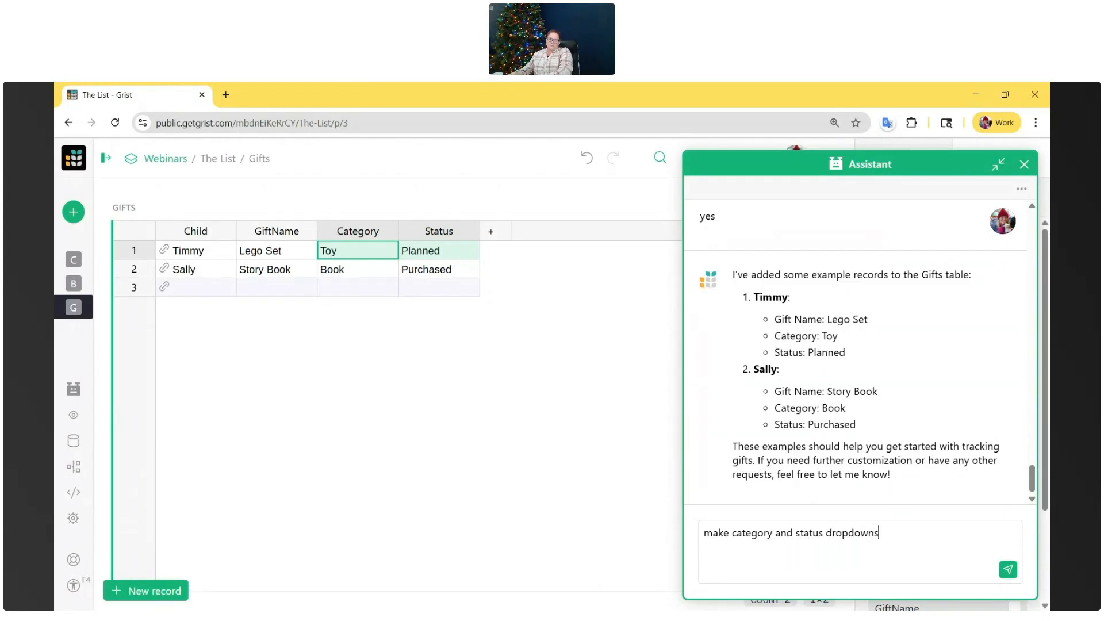
pyautogui.press('Return')
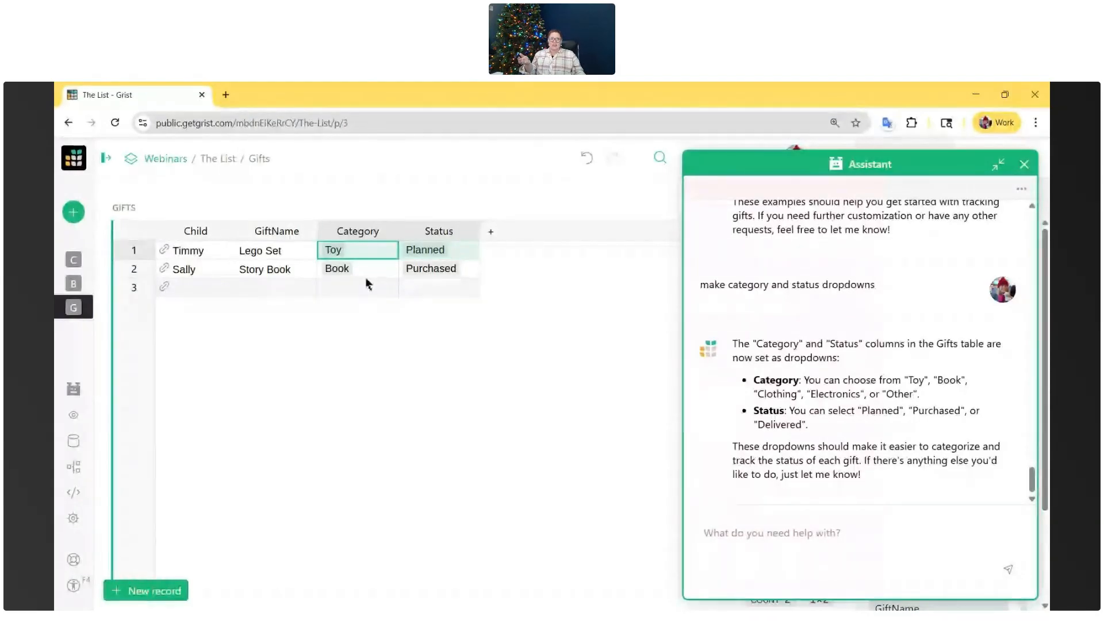
pyautogui.doubleClick(364, 286)
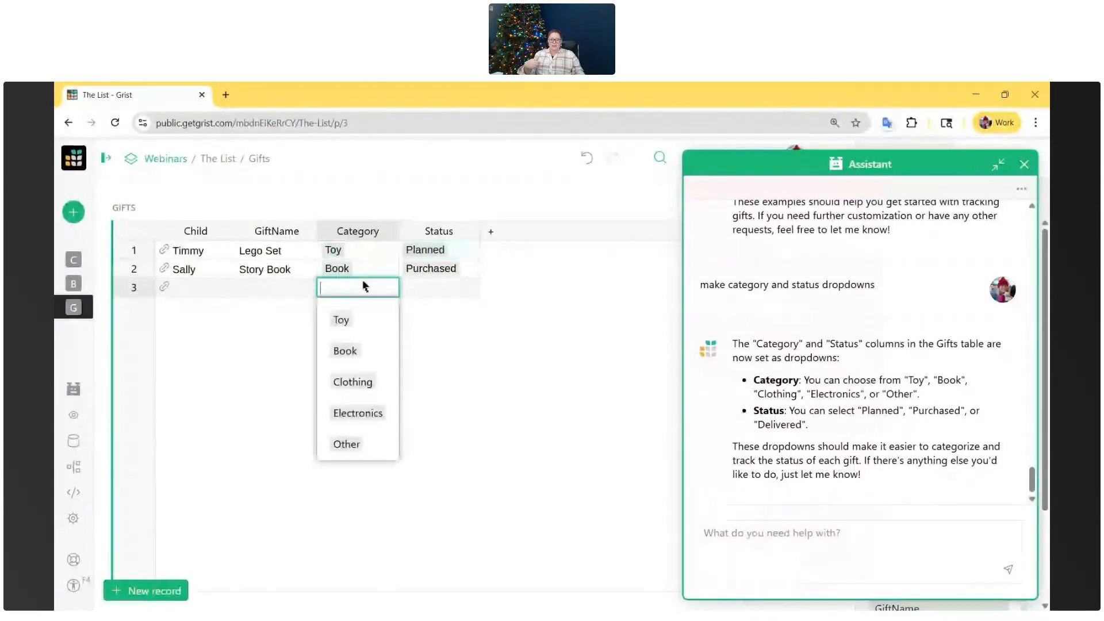
pyautogui.doubleClick(425, 287)
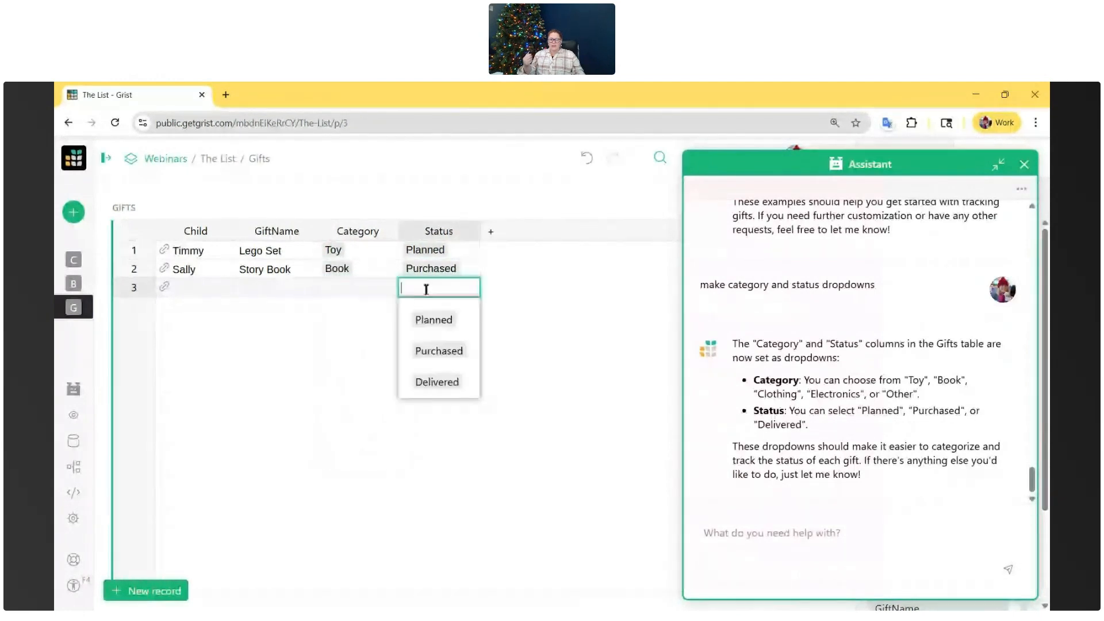
# - Close the Status choice list and tell the Assistant "Add more example data. at least 10 children, 18 gifts and 50 behavior records."
pyautogui.click(477, 270)
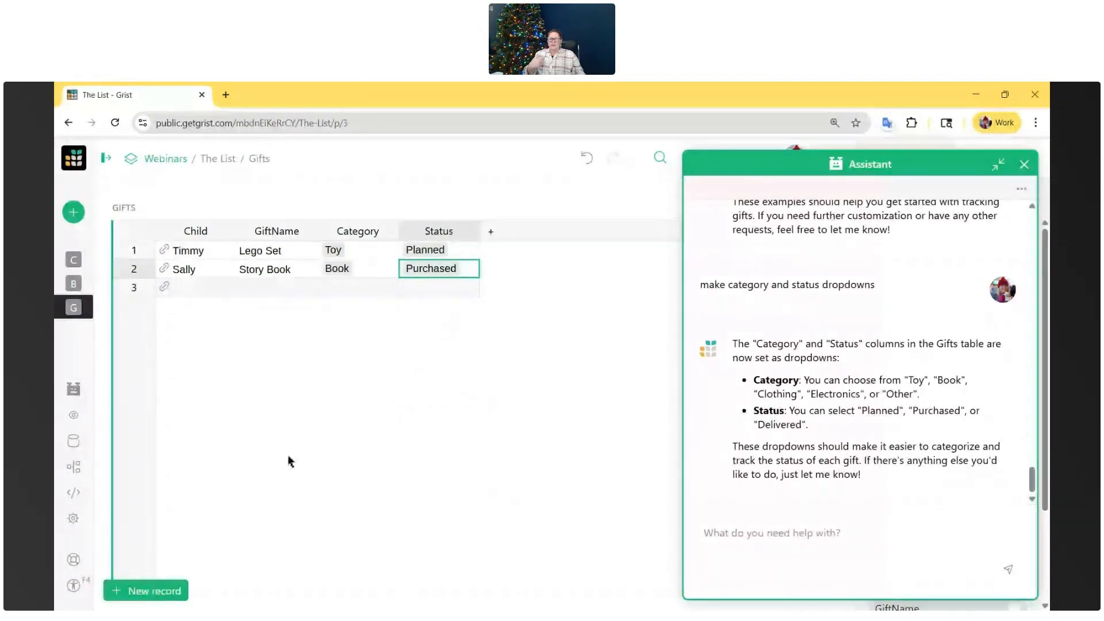
pyautogui.click(770, 541)
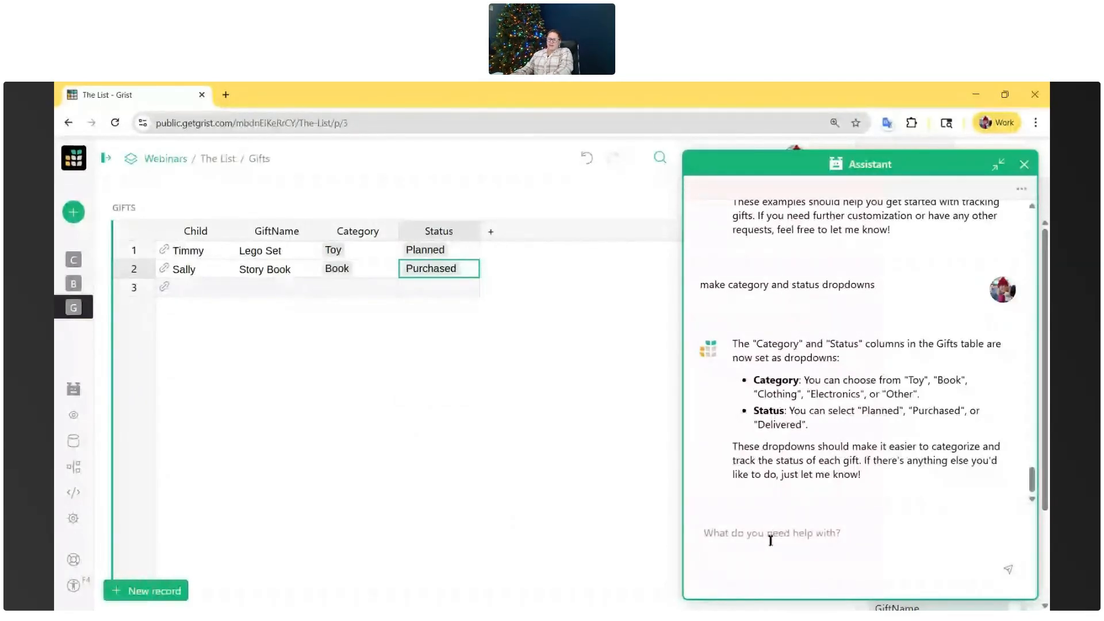
pyautogui.write('Add more example data. ')
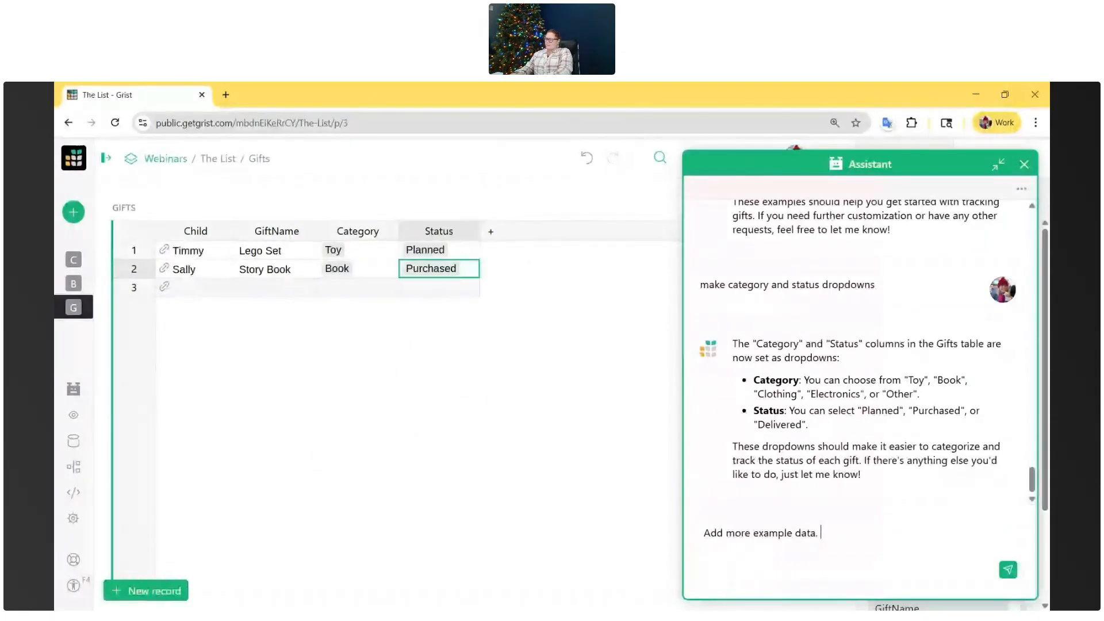
pyautogui.write('at least 10 children, 18 gif')
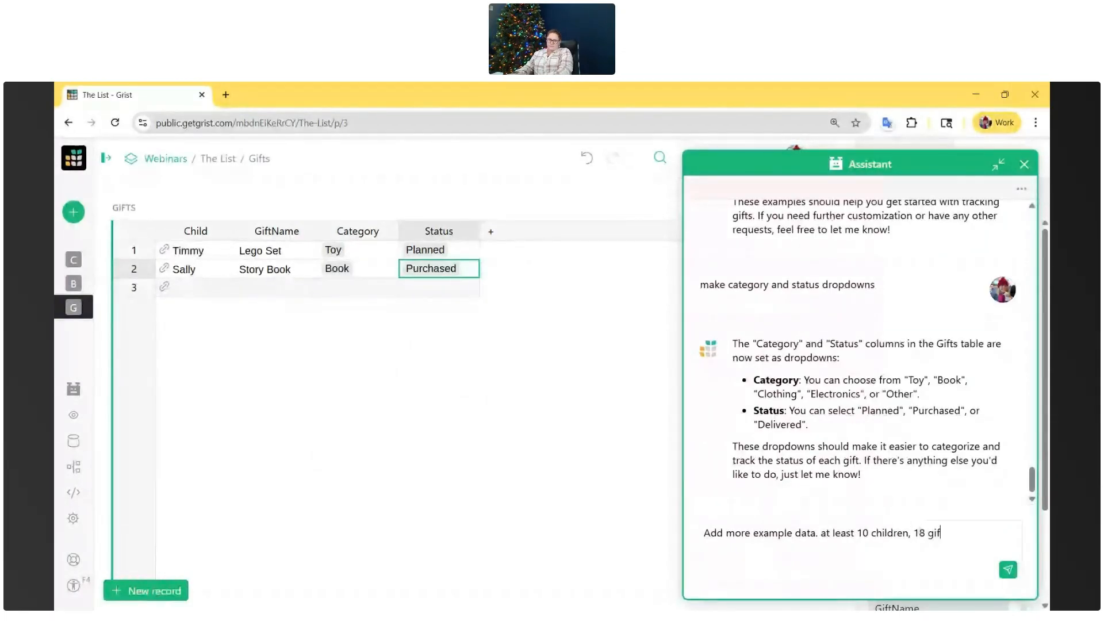
pyautogui.write('ts and 50 behavior records.')
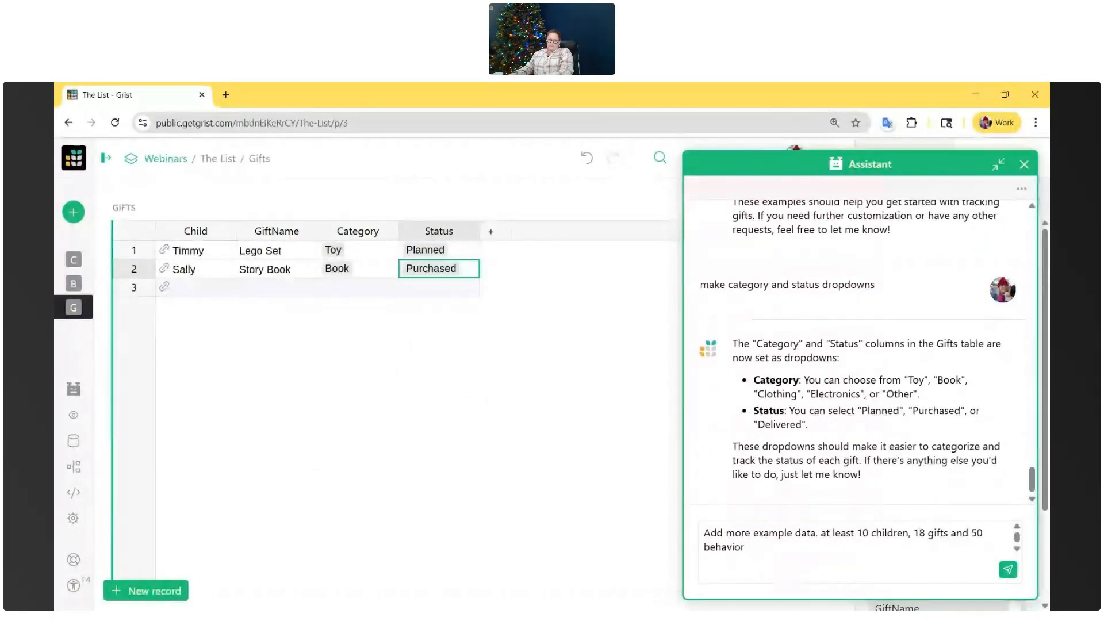
pyautogui.press('Return')
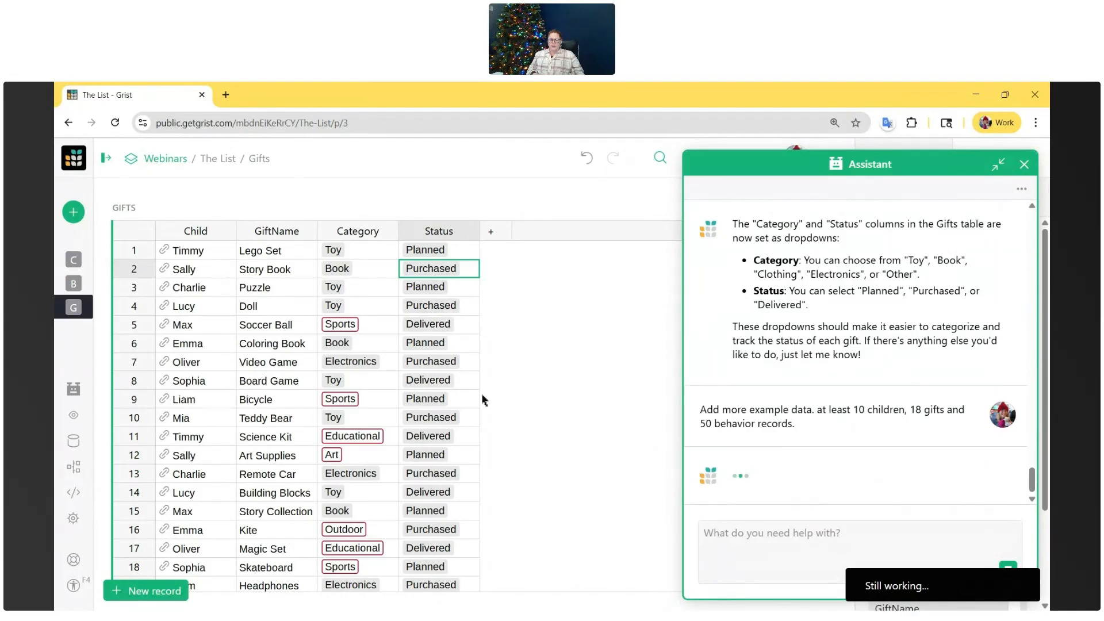
# - Look through the newly added example records in the Gifts table, including their Category values
pyautogui.scroll(-3, 455, 426)
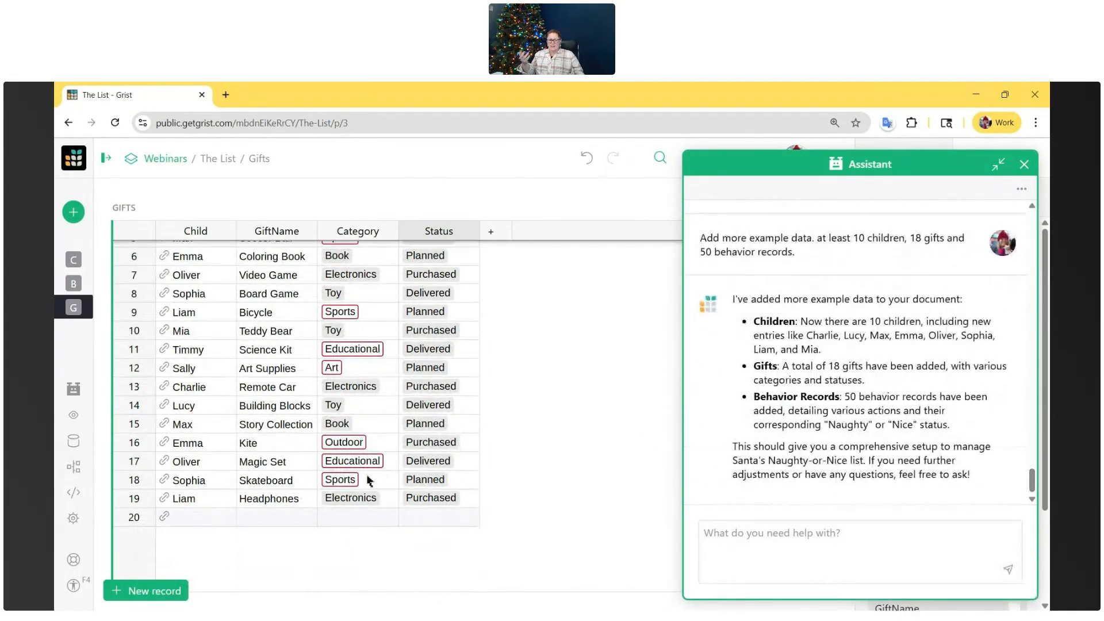
pyautogui.scroll(3, 369, 481)
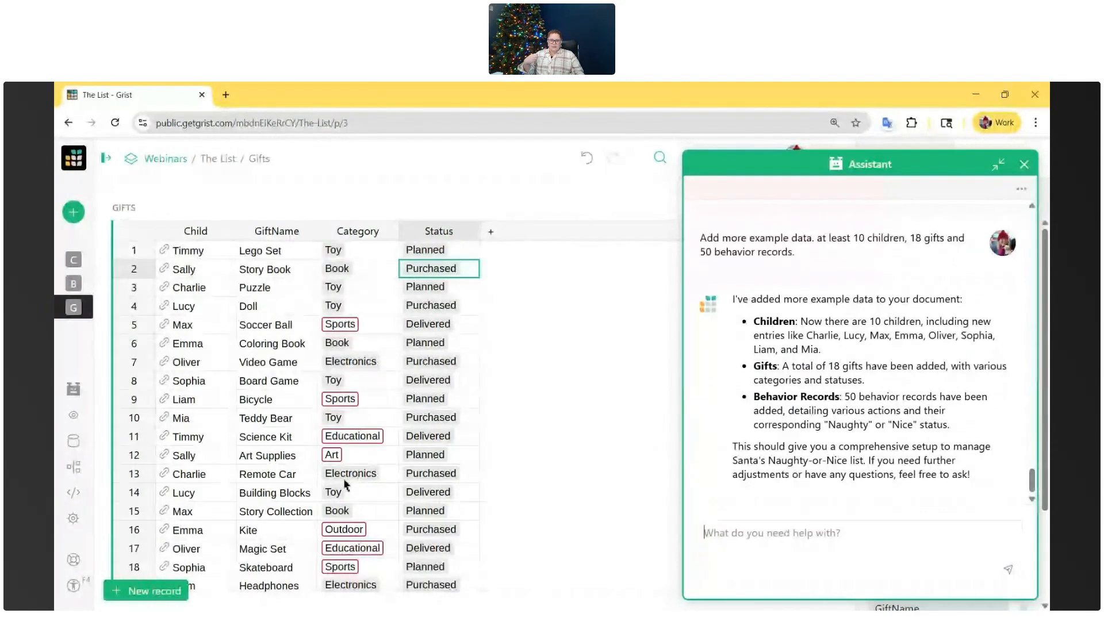
pyautogui.moveTo(131, 291)
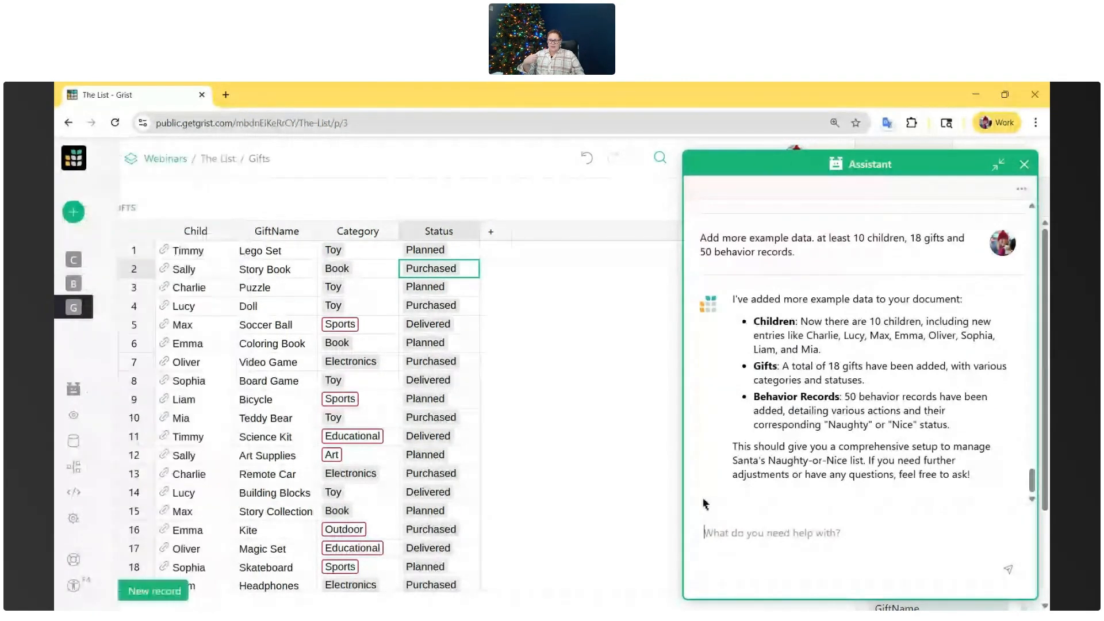
pyautogui.scroll(-2, 476, 481)
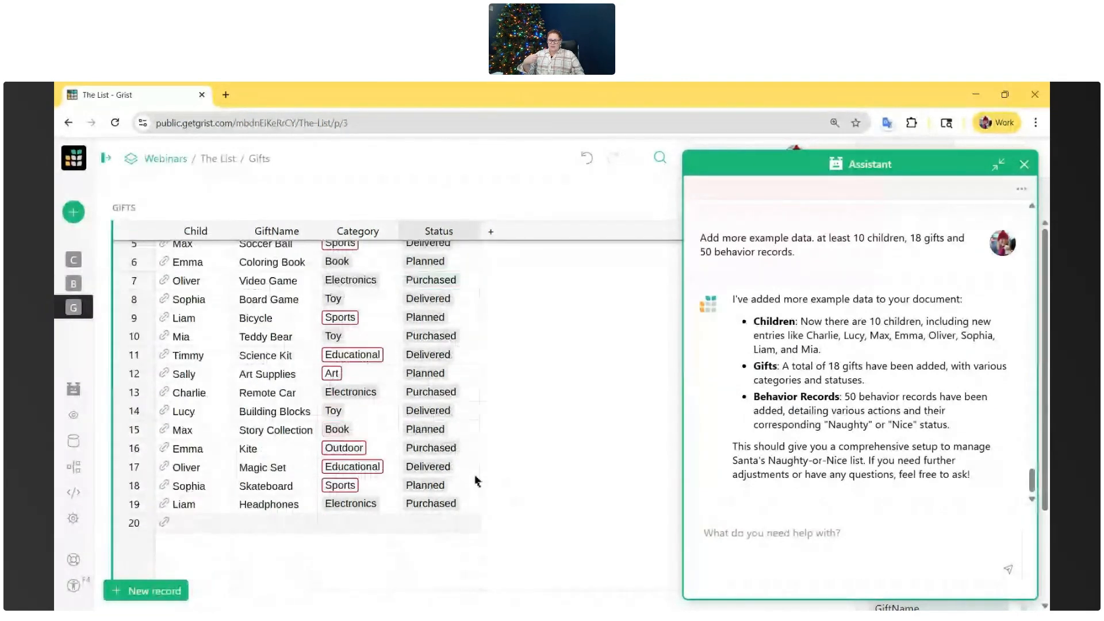
# - Minimize the Assistant and review the added example records in the BehaviorRecords and Children tables
pyautogui.click(80, 290)
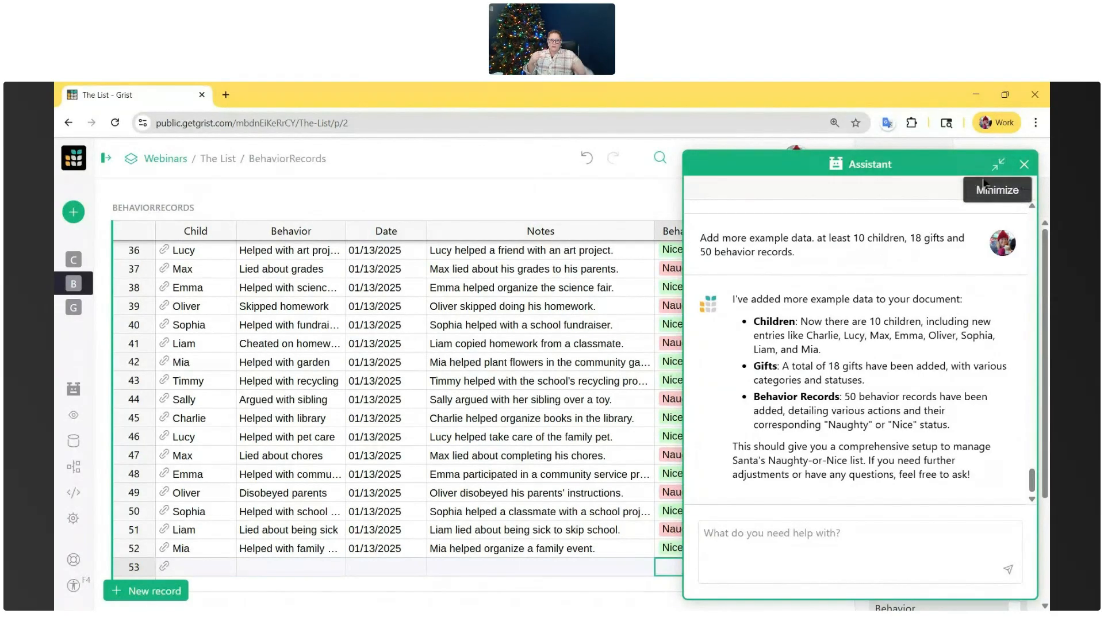
pyautogui.click(998, 166)
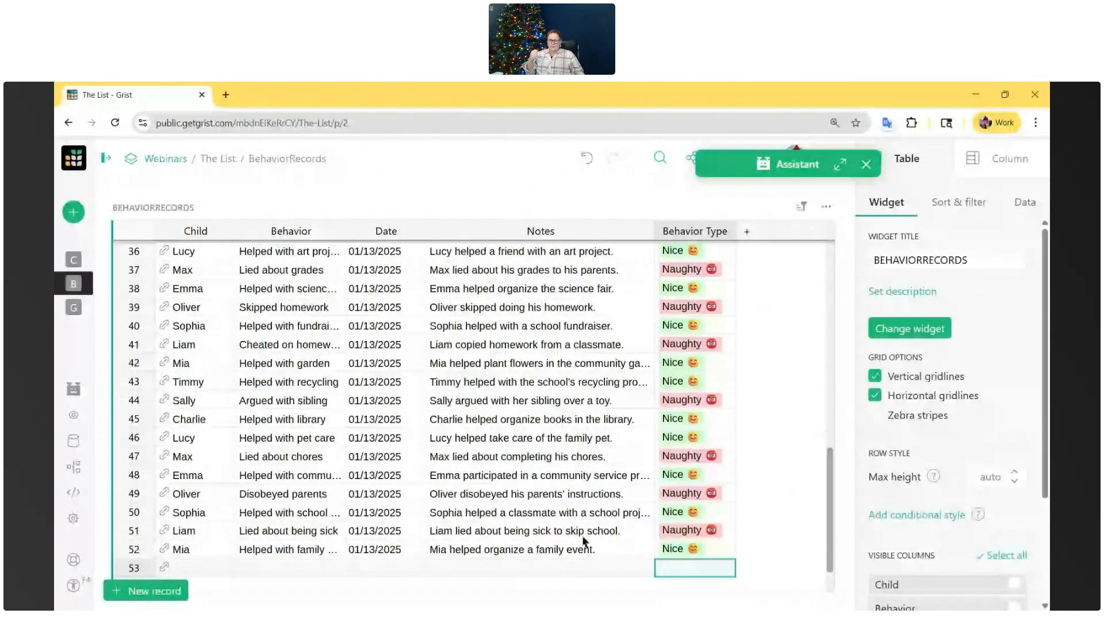
pyautogui.scroll(1, 584, 530)
pyautogui.scroll(8, 401, 520)
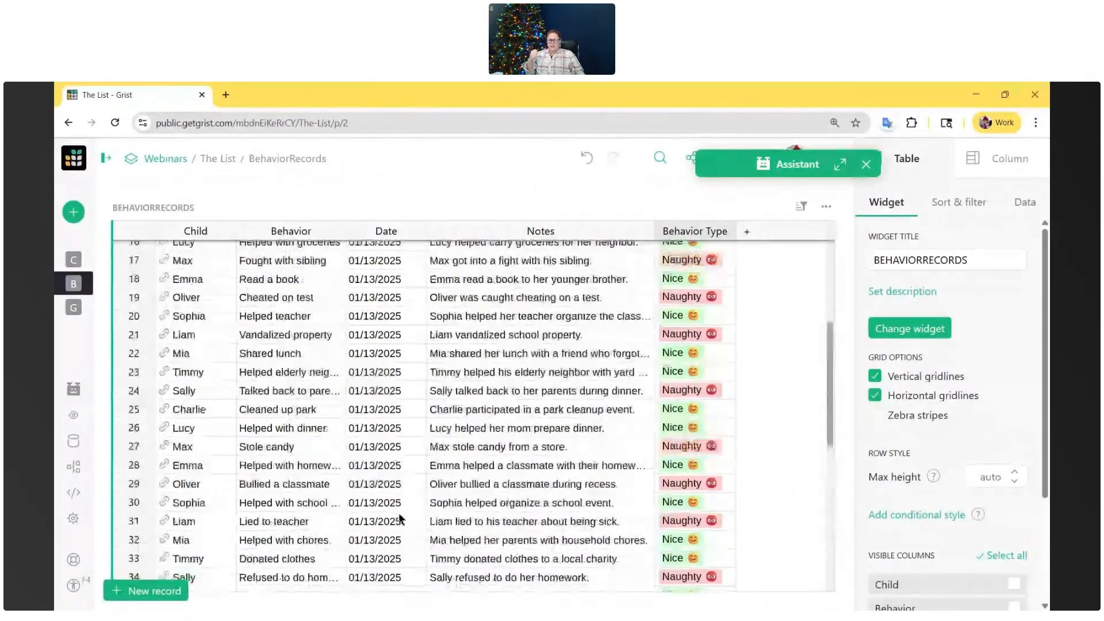
pyautogui.scroll(3, 401, 519)
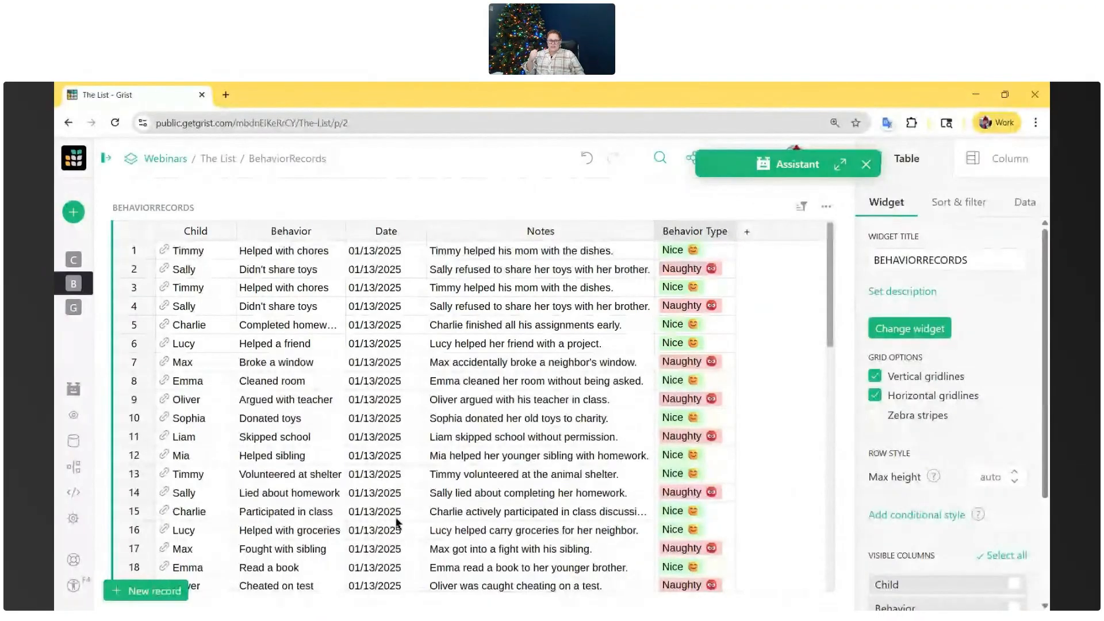
pyautogui.scroll(-10, 398, 521)
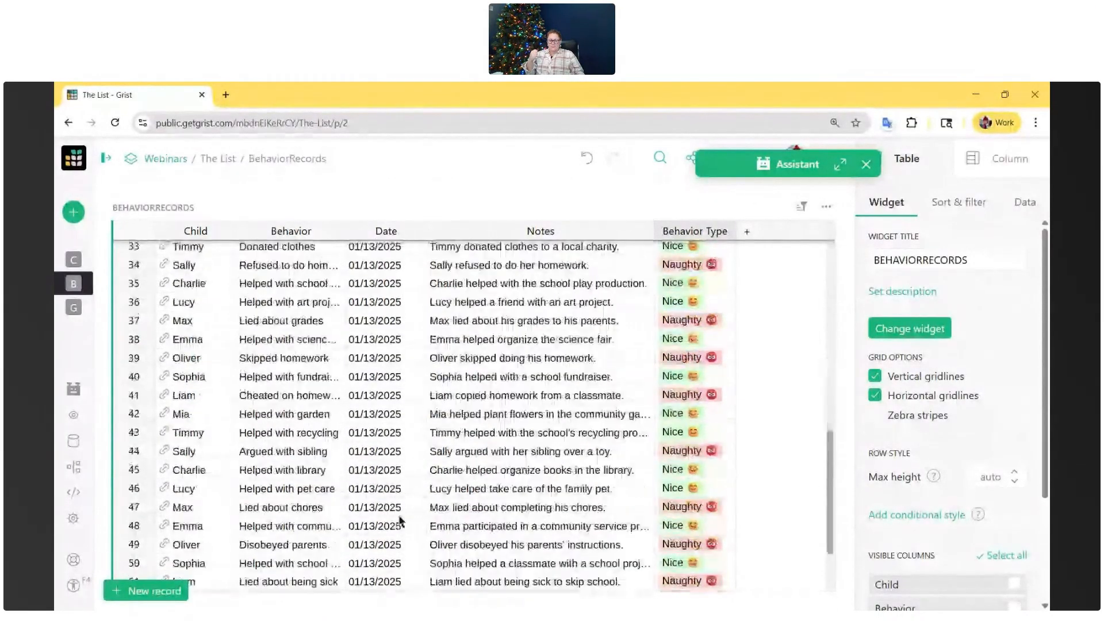
pyautogui.scroll(-3, 402, 521)
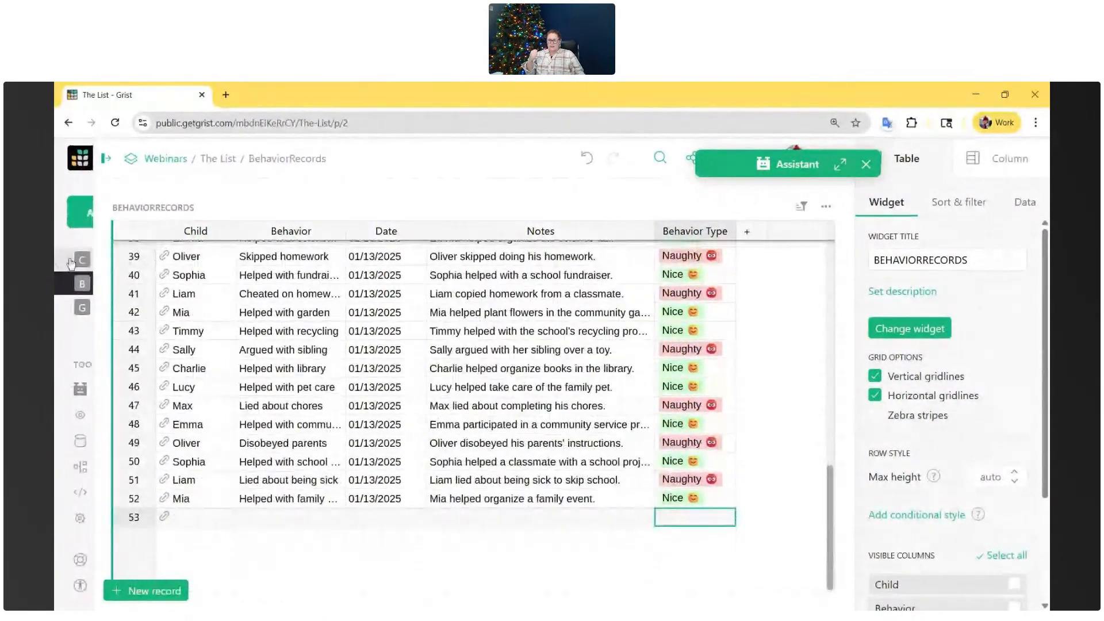
pyautogui.click(71, 264)
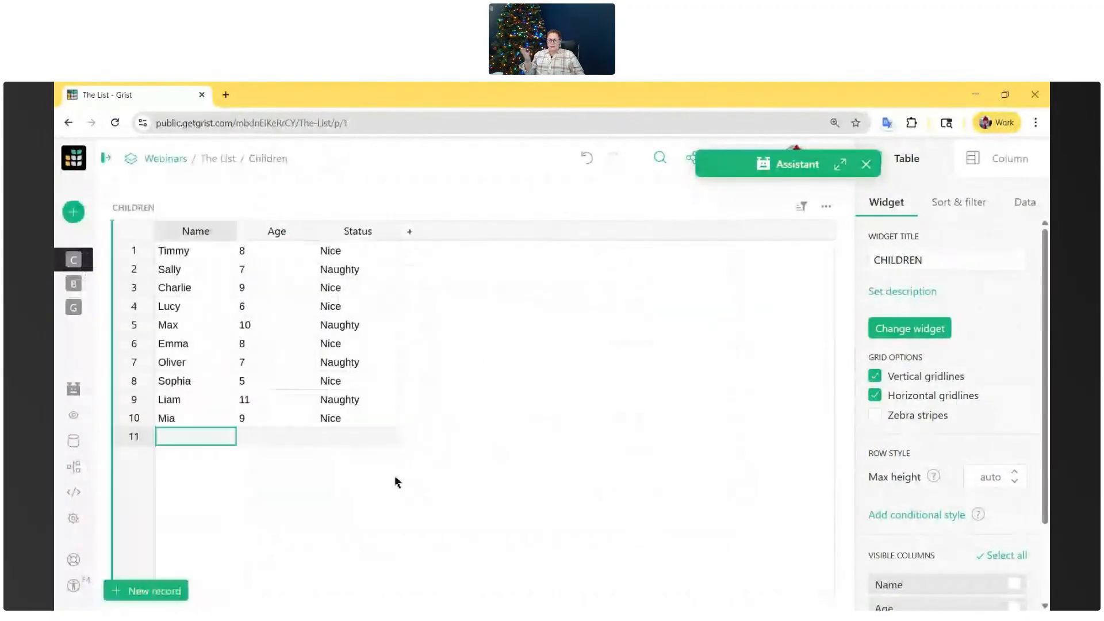
# - Return to the Gifts table and tell the Assistant "There are some categories that don't exist in the dropdown options. can you add them"
pyautogui.click(88, 312)
pyautogui.click(377, 317)
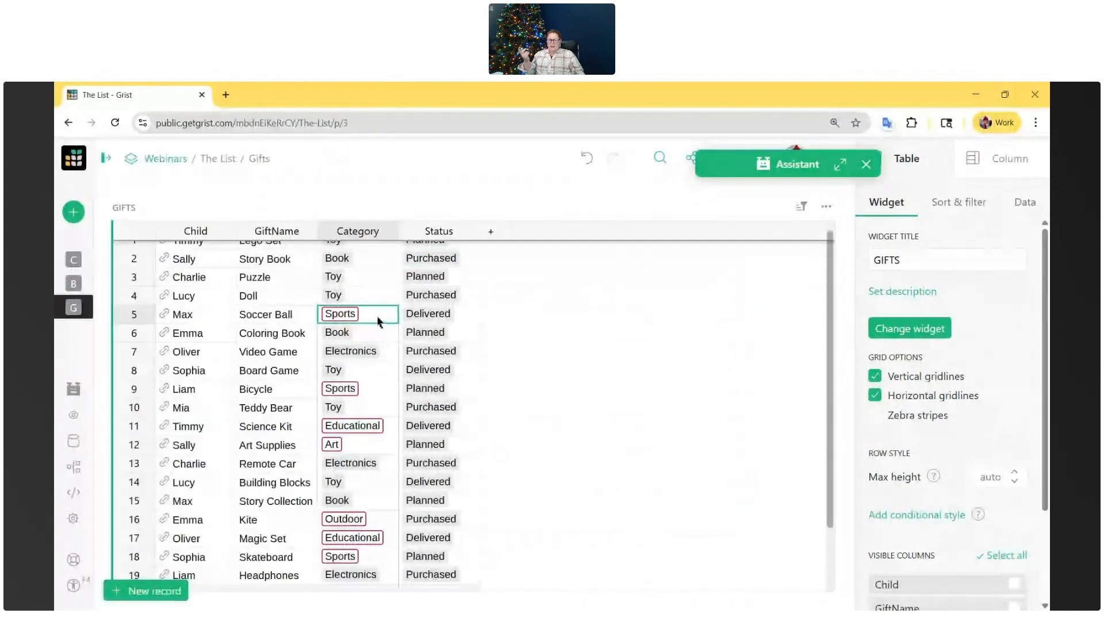
pyautogui.click(841, 164)
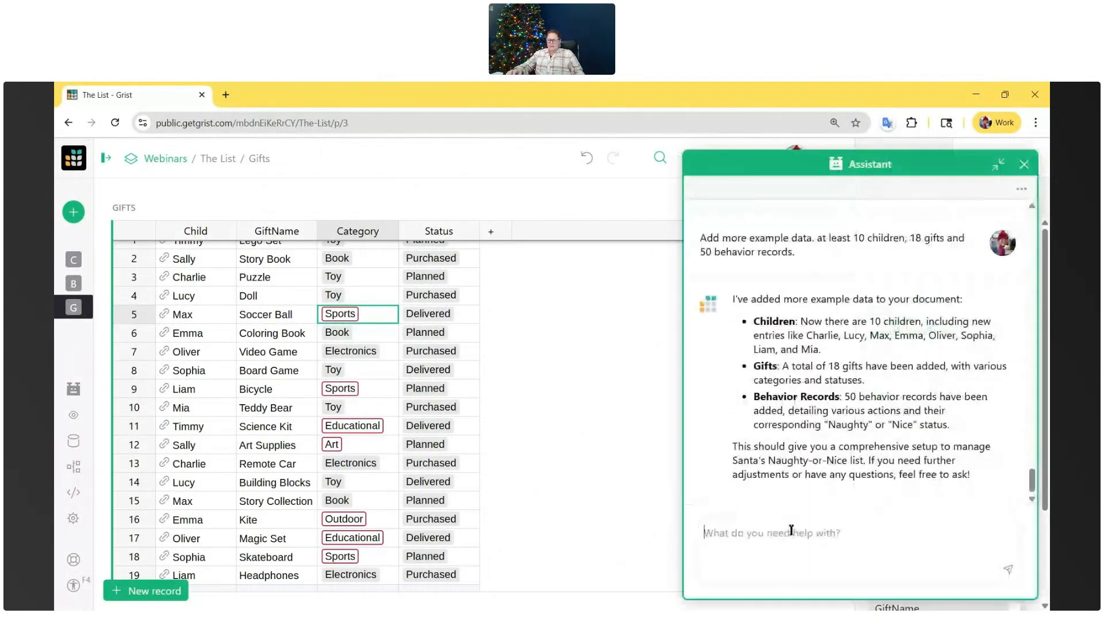
pyautogui.click(783, 549)
pyautogui.write('There are some catego')
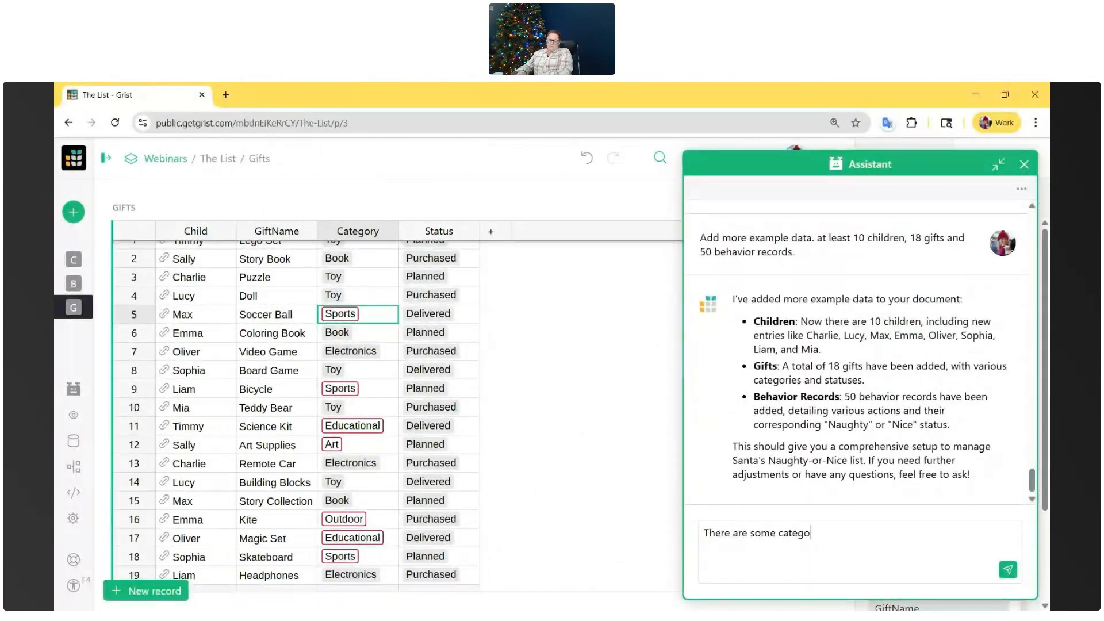
pyautogui.write("ries that don't exist in the dropdown options. can you add them")
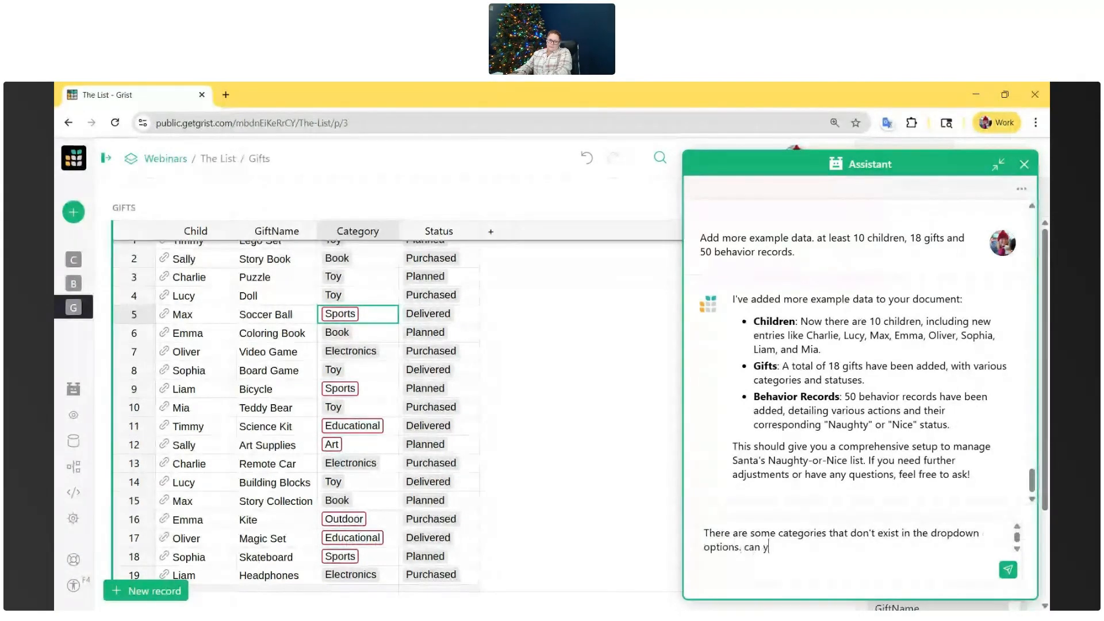
pyautogui.press('Return')
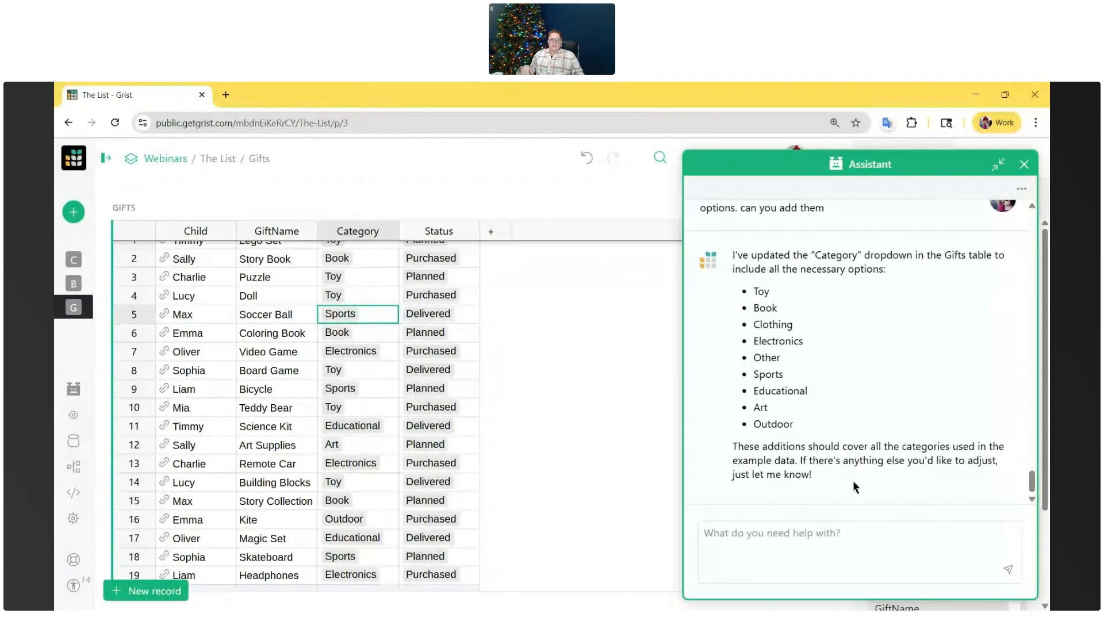
# - Check the updated Category choice list in the Video Game row and look over the Gifts records
pyautogui.doubleClick(394, 353)
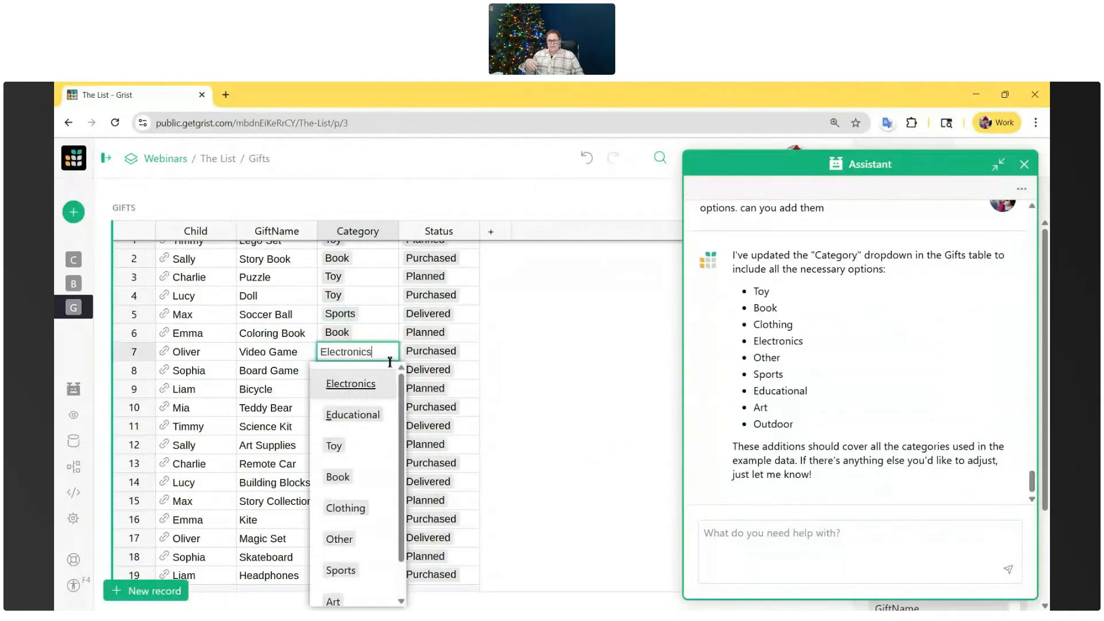
pyautogui.scroll(-1, 384, 421)
pyautogui.click(617, 331)
pyautogui.scroll(-3, 562, 363)
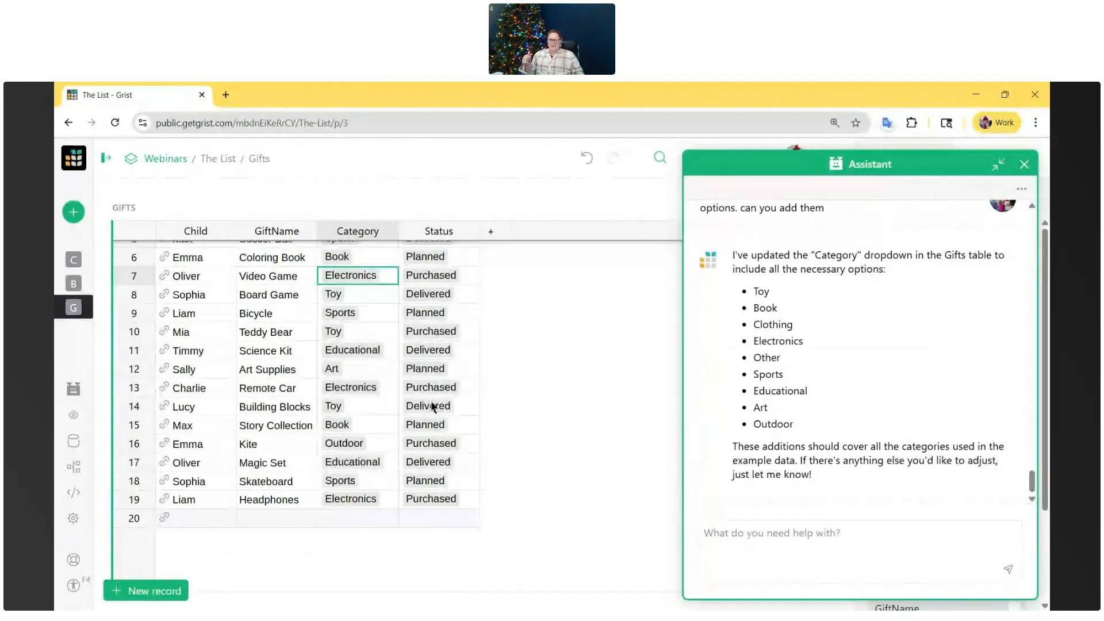
pyautogui.scroll(3, 431, 411)
pyautogui.scroll(1, 428, 415)
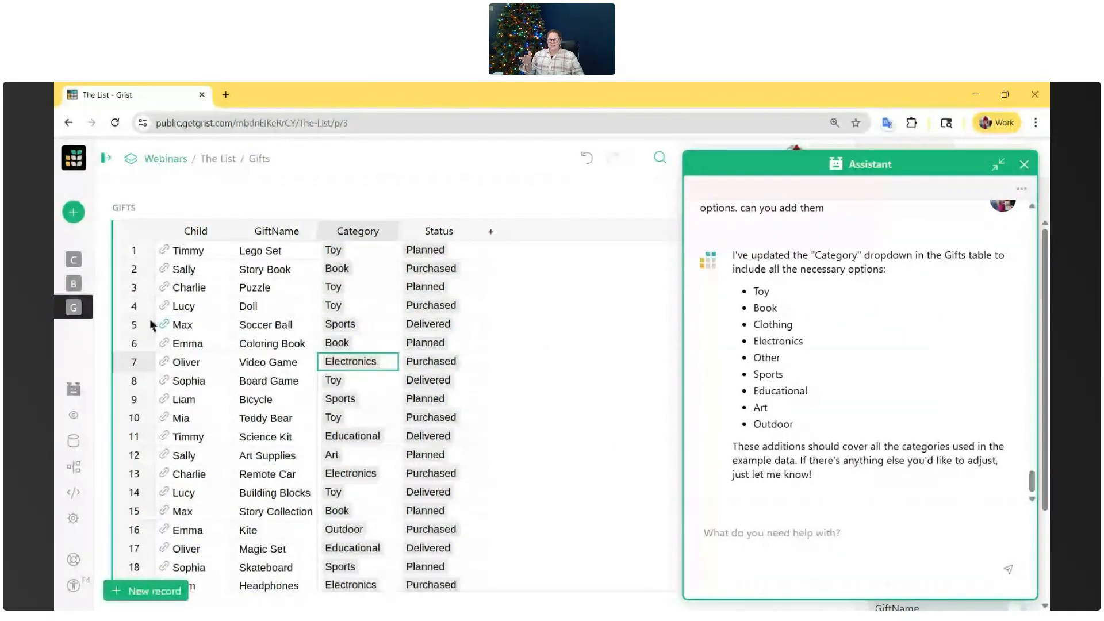
# - Open the BehaviorRecords table, minimize the Assistant and examine the Behavior Type values up to the first record
pyautogui.click(73, 284)
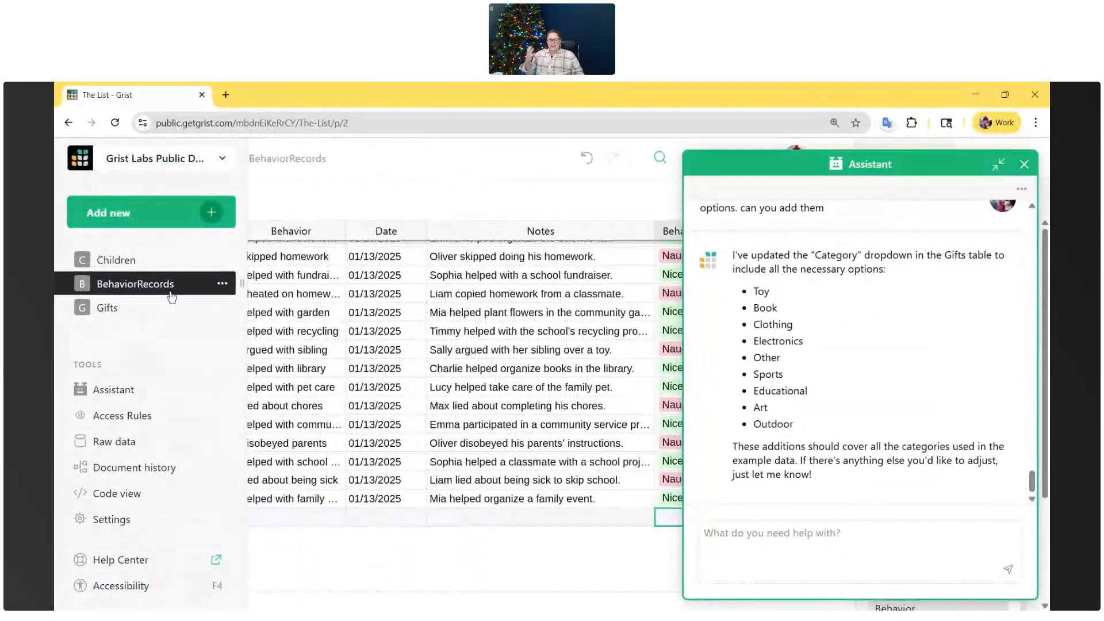
pyautogui.click(998, 165)
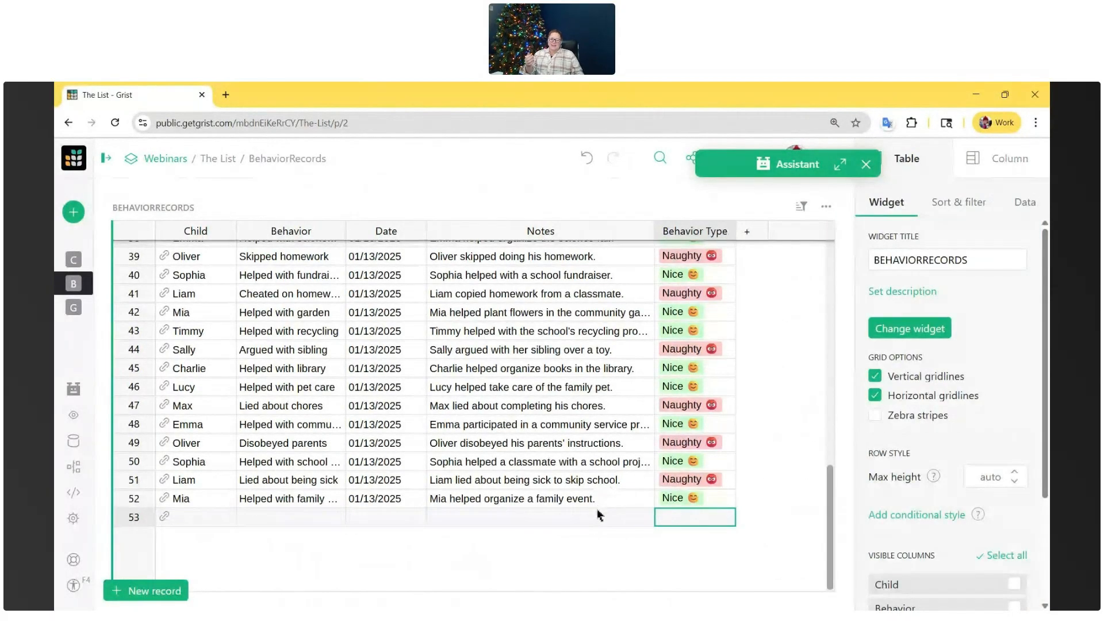
pyautogui.scroll(1, 483, 499)
pyautogui.scroll(3, 483, 499)
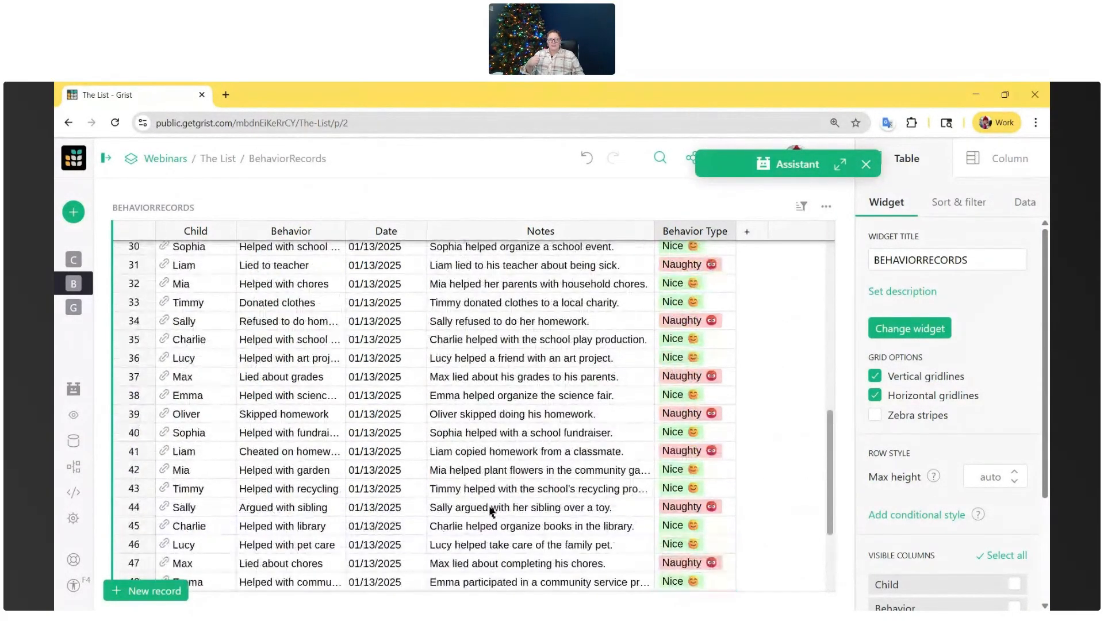
pyautogui.scroll(10, 309, 366)
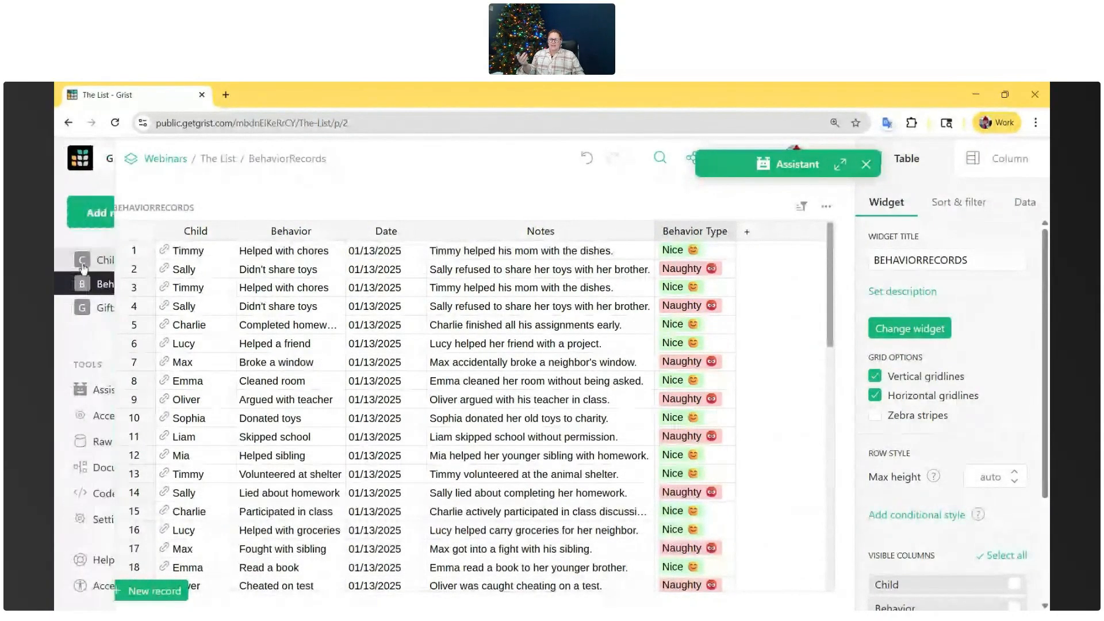
# - Ask the Assistant to make the Children table's Status column a formula showing naughty when a child has done more naughty things than nice, otherwise 'nice'
pyautogui.click(92, 255)
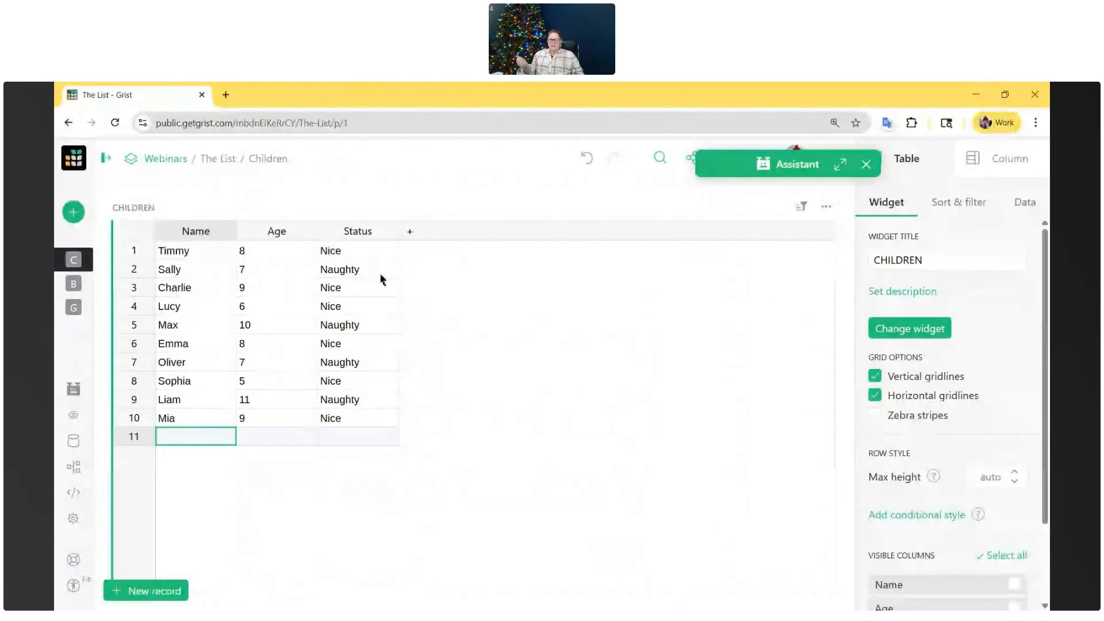
pyautogui.click(384, 419)
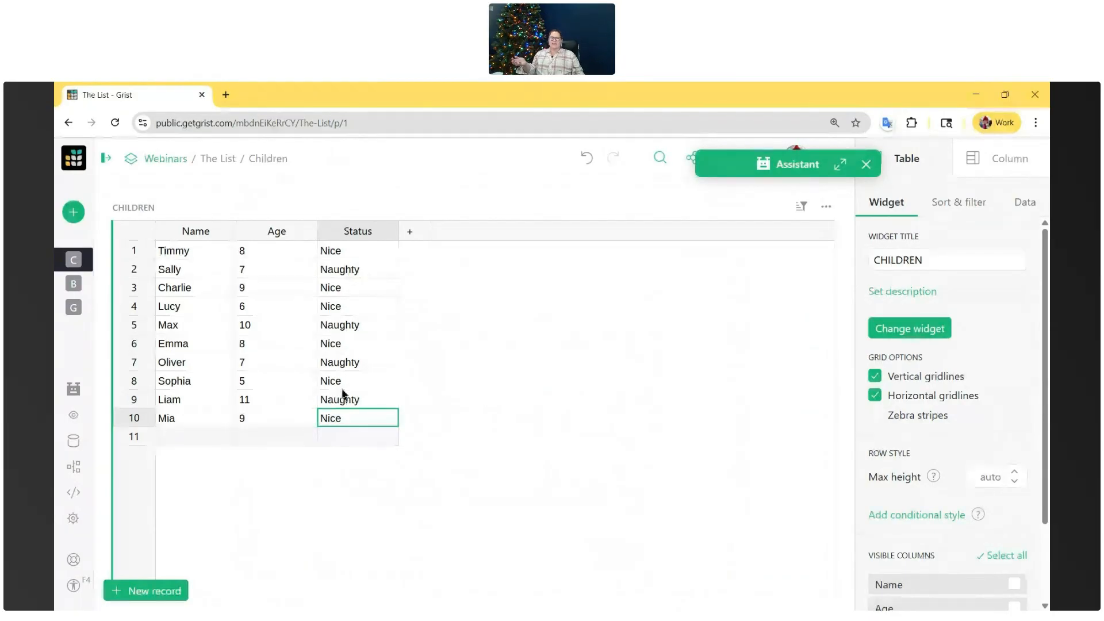
pyautogui.click(841, 165)
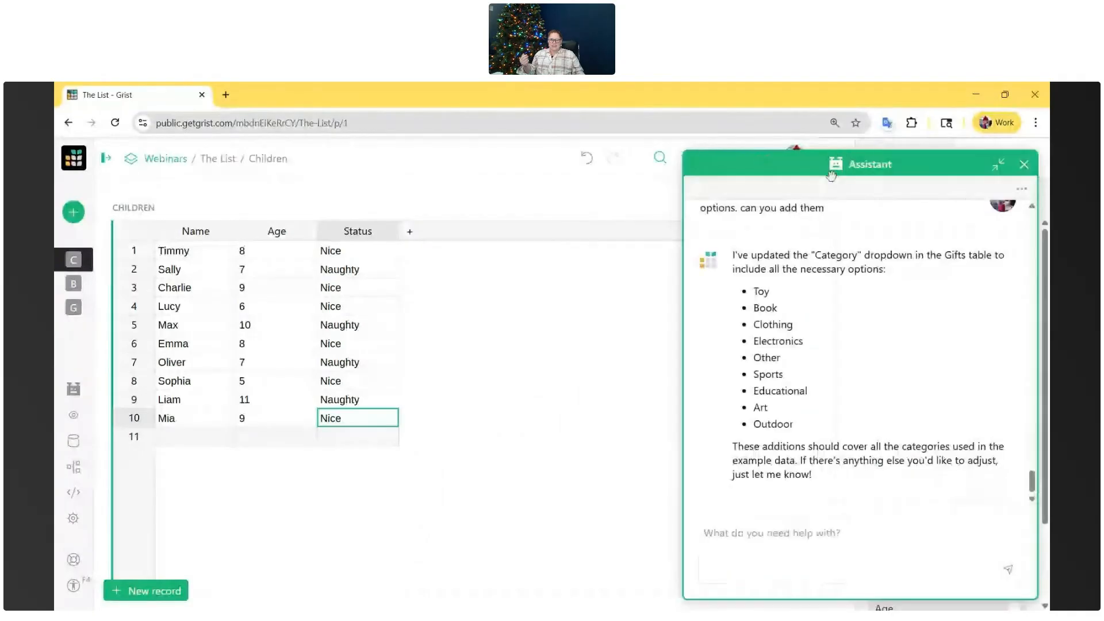
pyautogui.click(838, 551)
pyautogui.write('Make the status column a')
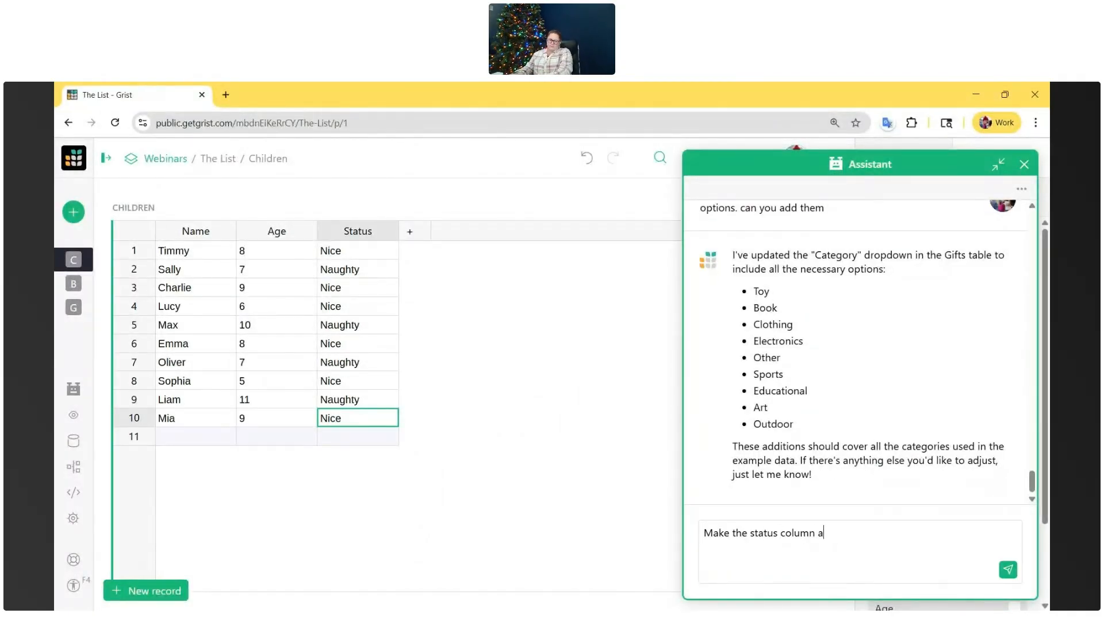
pyautogui.write(' formula so if the child has done ')
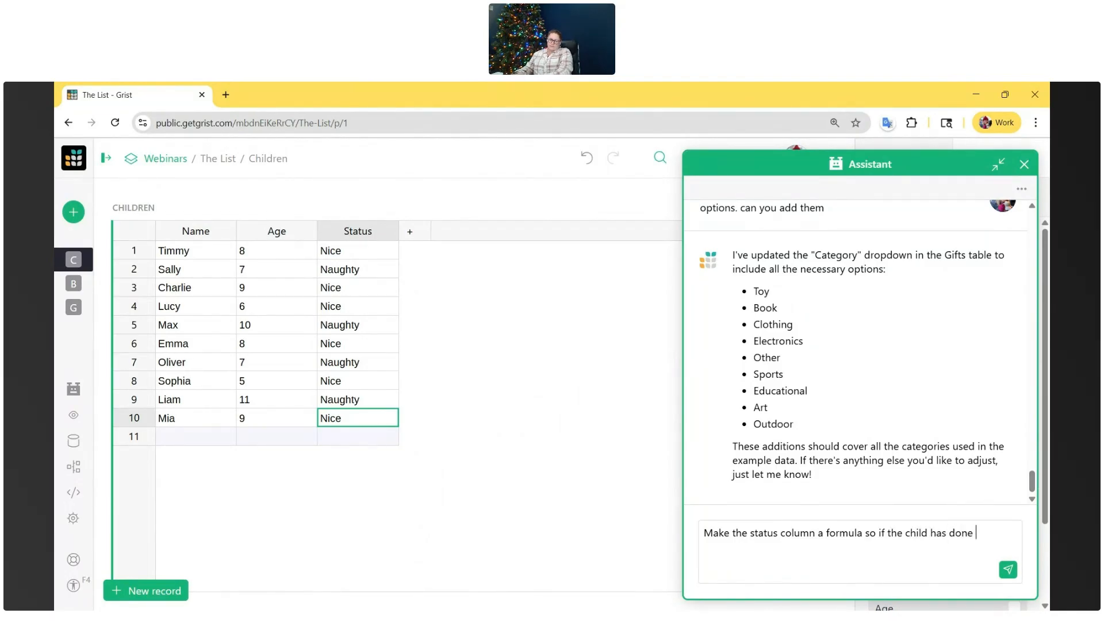
pyautogui.write('more naughty things than nice, it shows a')
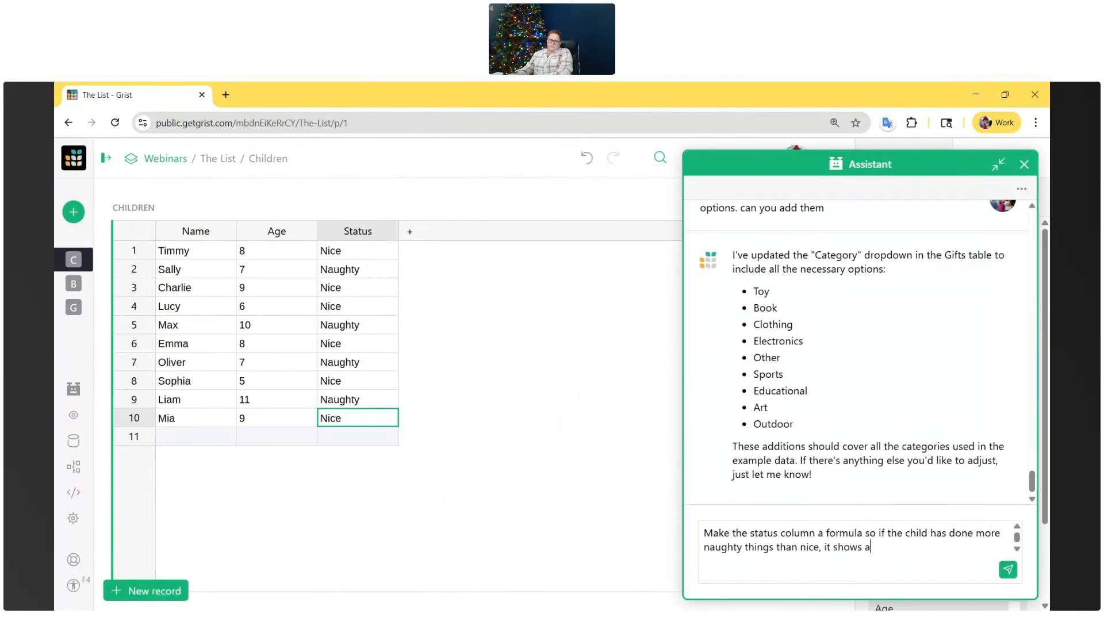
pyautogui.write("s naughty. but otherwise, should be 'nice'.")
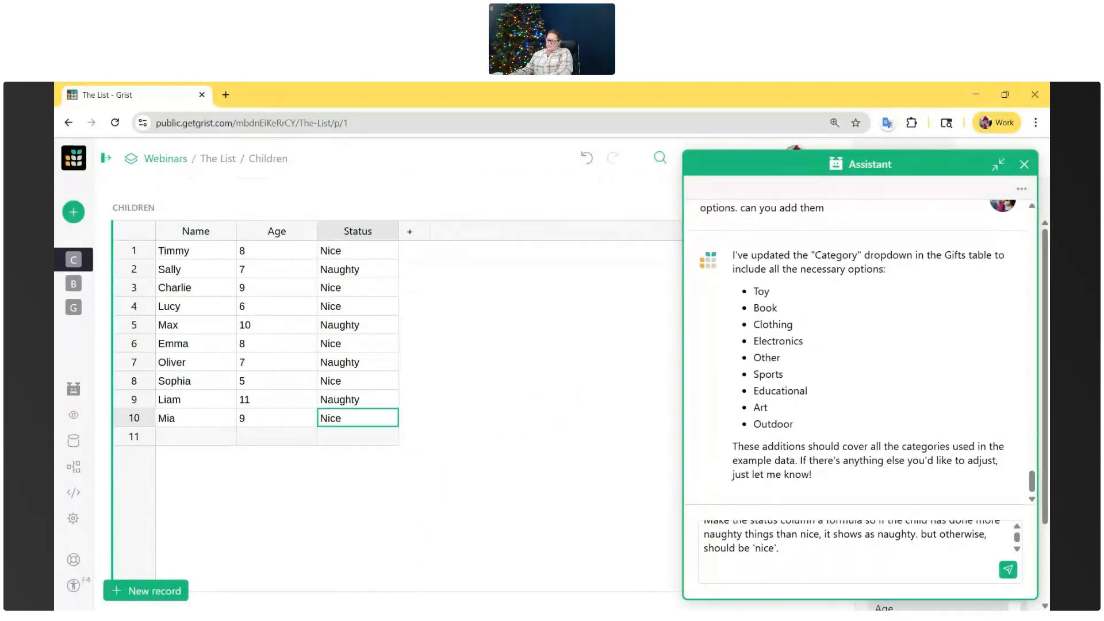
pyautogui.press('Return')
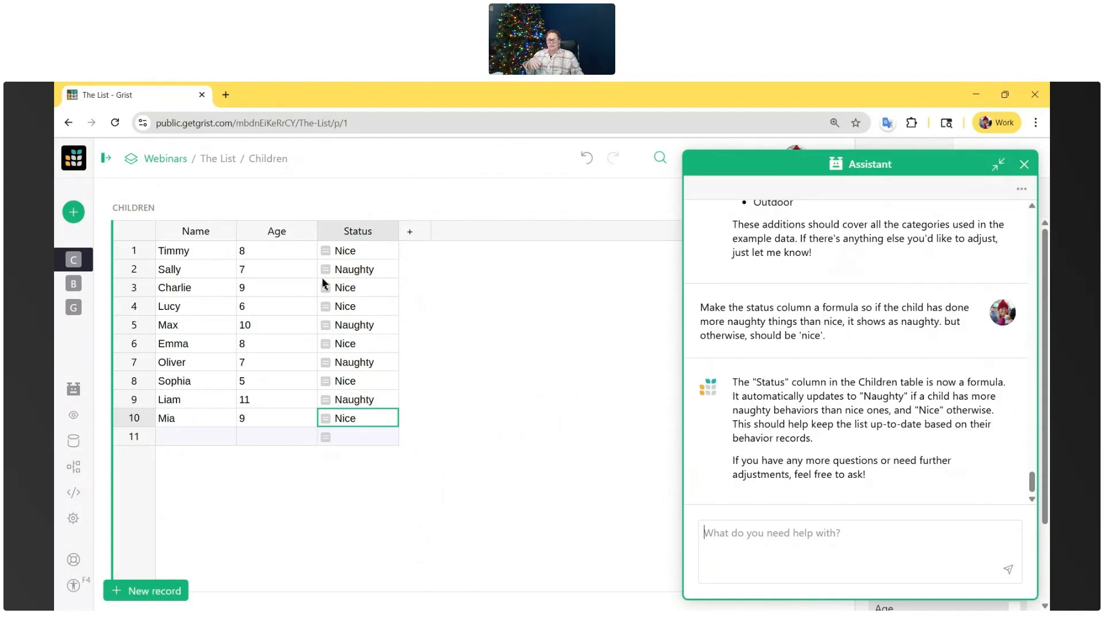
# - Open the Status formula in the second row, minimize the Assistant and read the formula through to its end
pyautogui.doubleClick(371, 275)
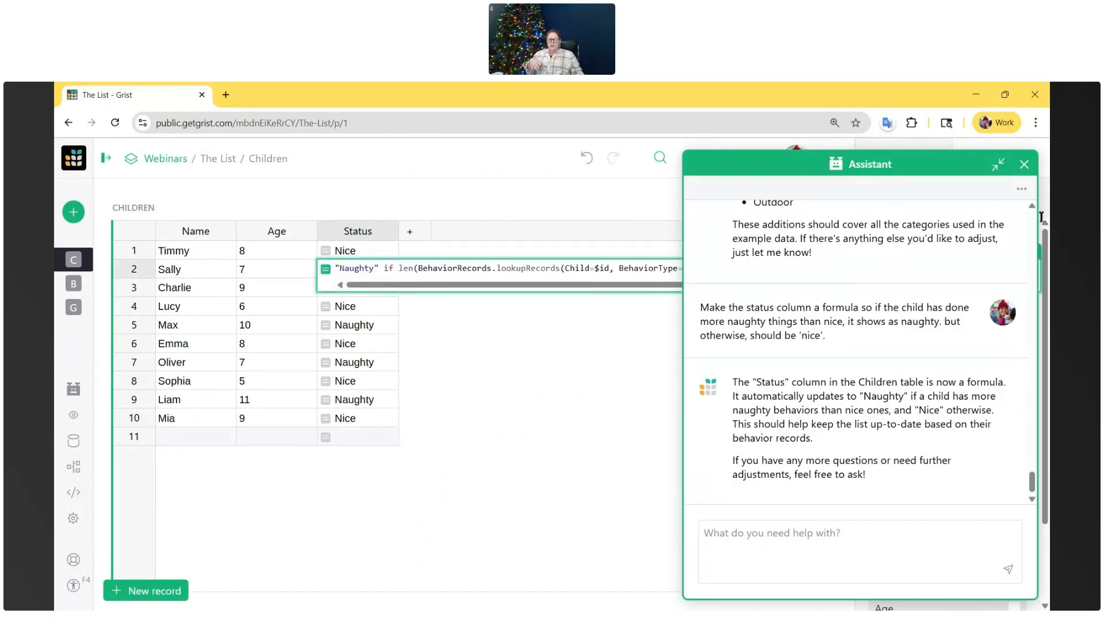
pyautogui.click(999, 165)
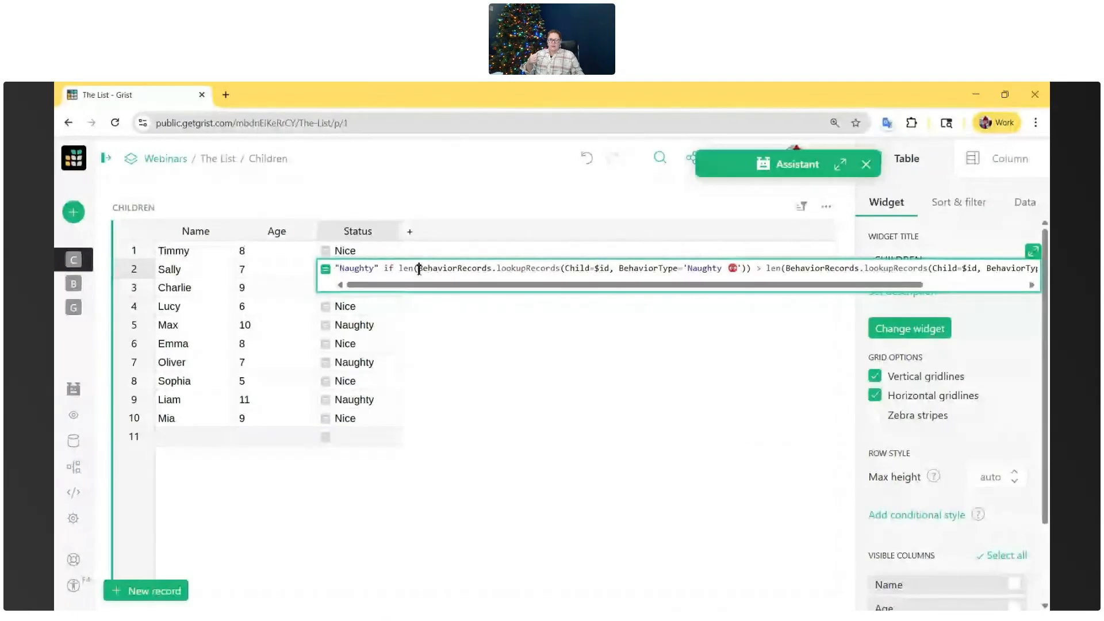
pyautogui.moveTo(419, 269); pyautogui.dragTo(382, 275)
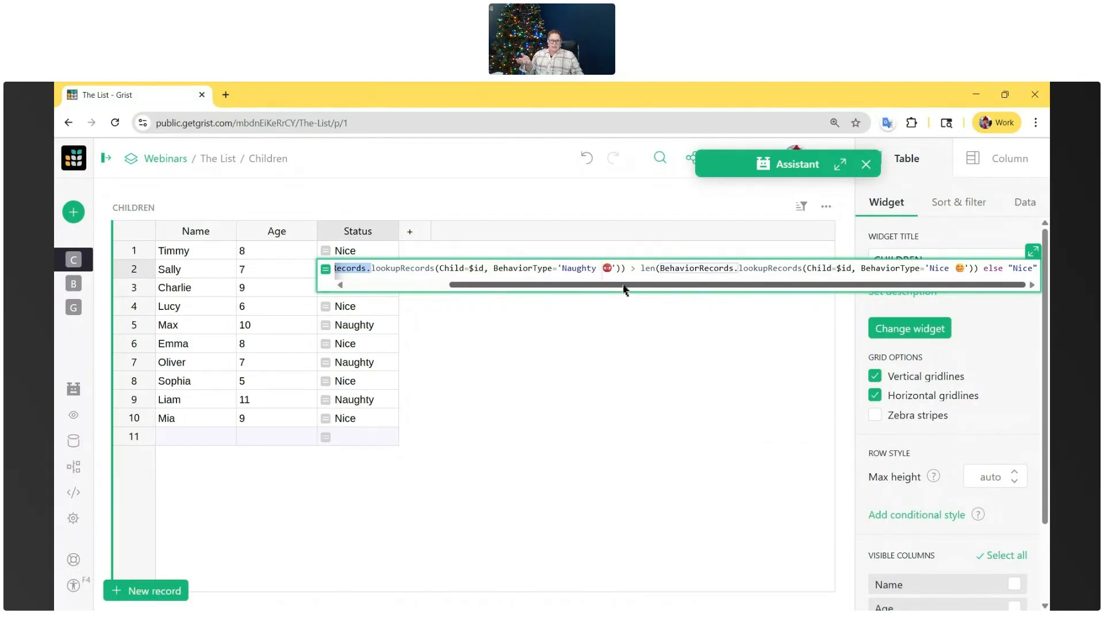
pyautogui.moveTo(803, 287); pyautogui.dragTo(895, 297)
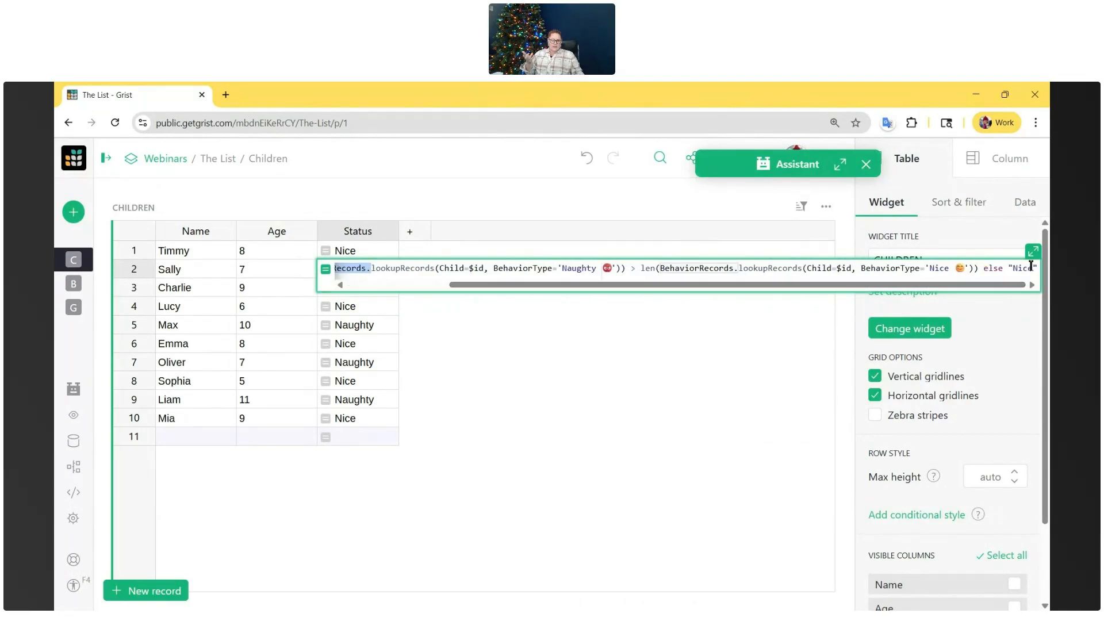
pyautogui.click(759, 383)
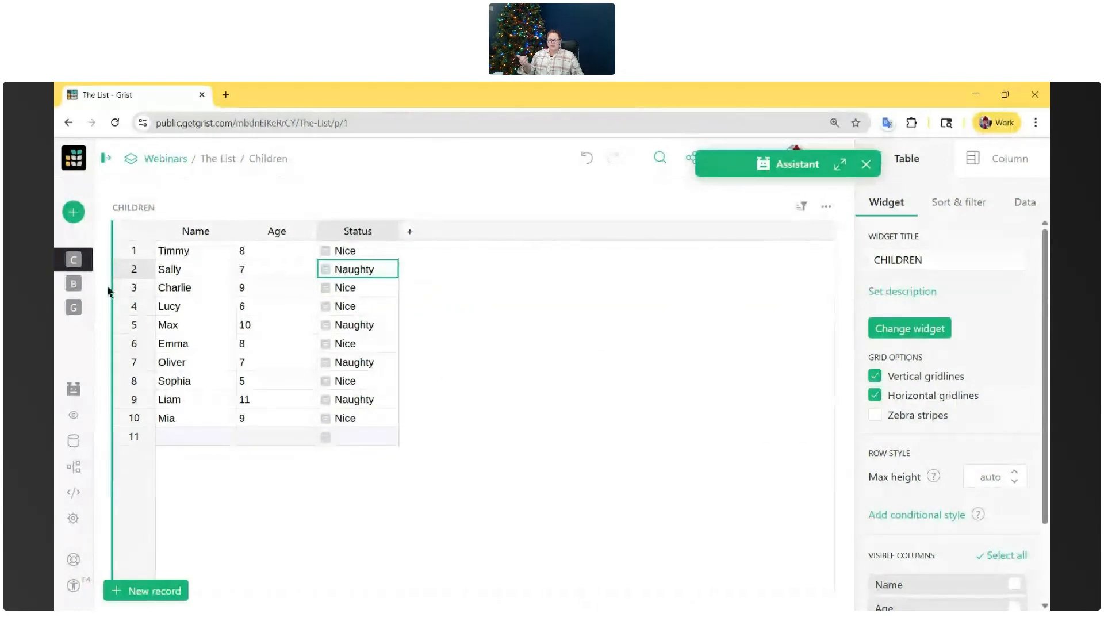
# - On the Children table, tell the Assistant "make this status column look like the one in the behavior table with colors and emojis", and widen Status
pyautogui.click(84, 284)
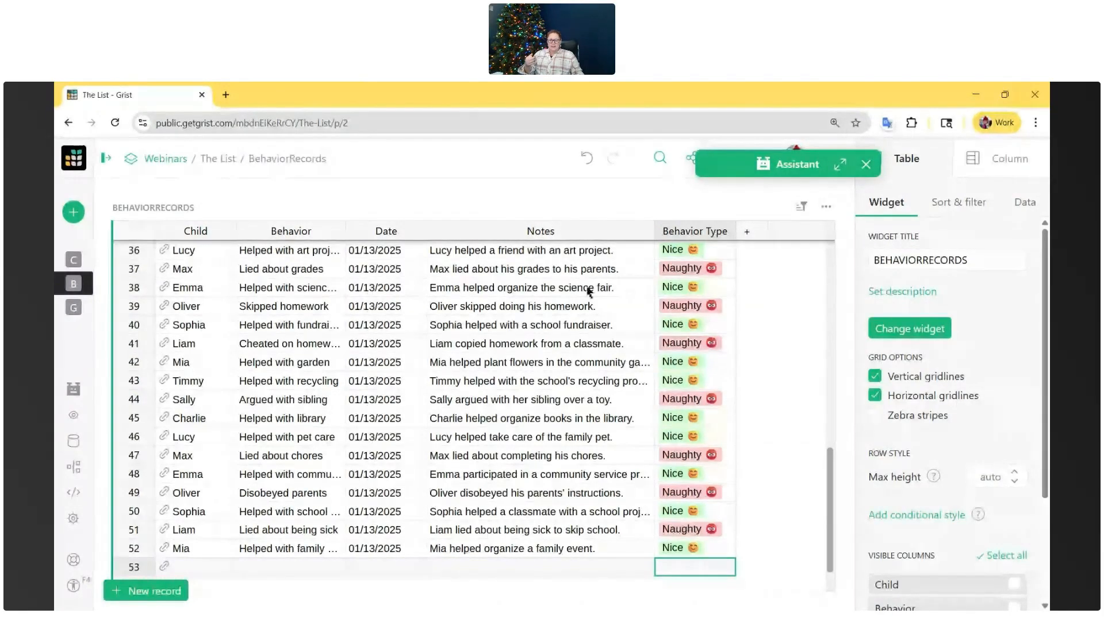
pyautogui.click(74, 260)
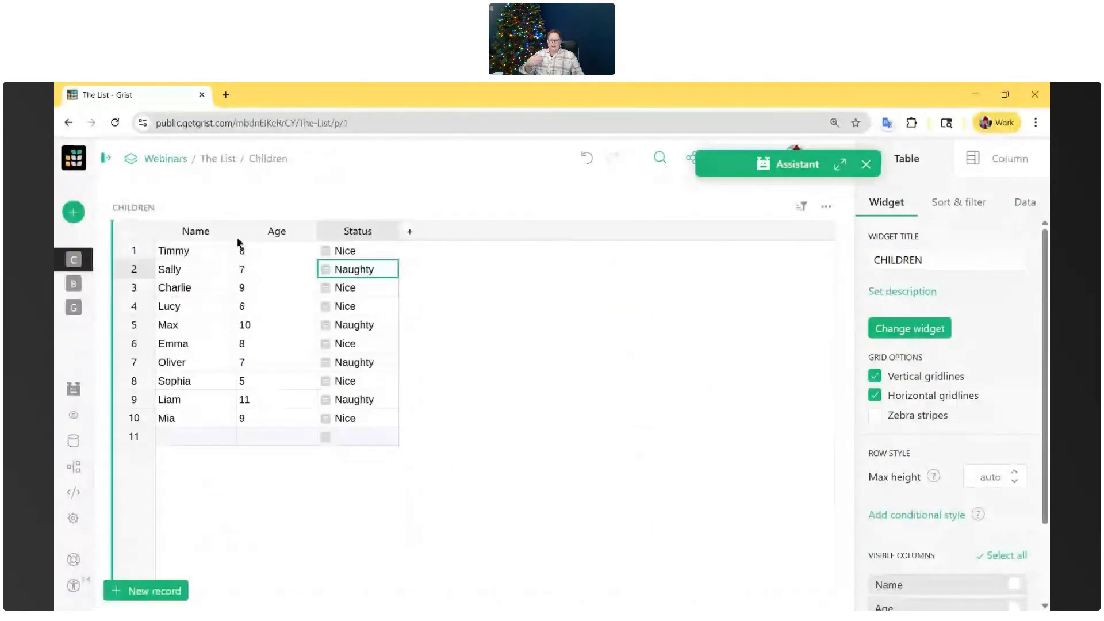
pyautogui.click(840, 164)
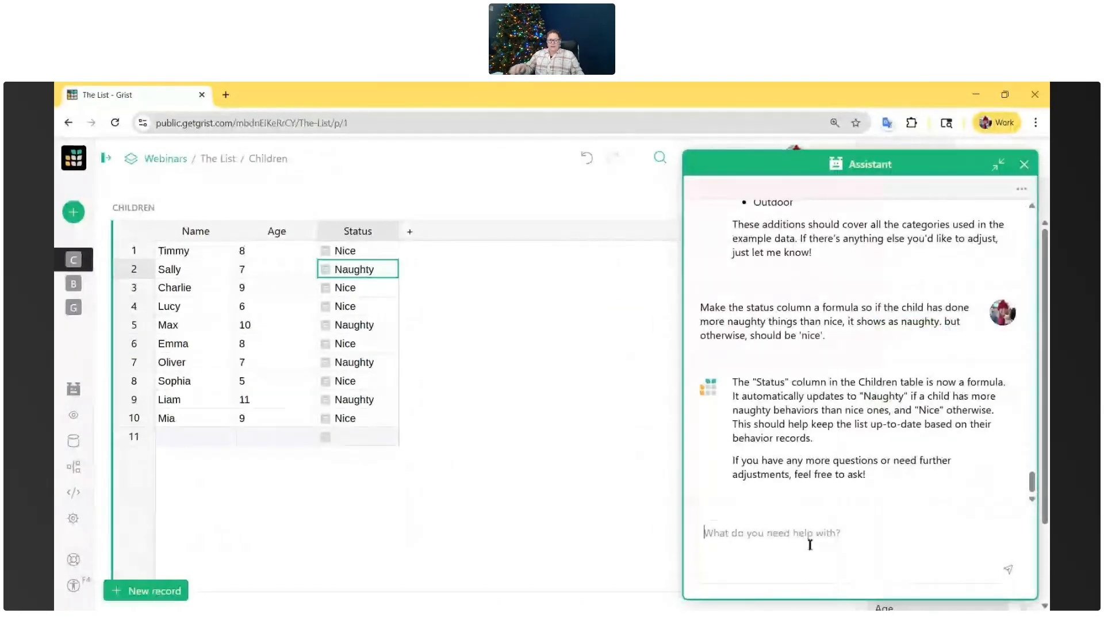
pyautogui.click(742, 537)
pyautogui.write('make this status column loo')
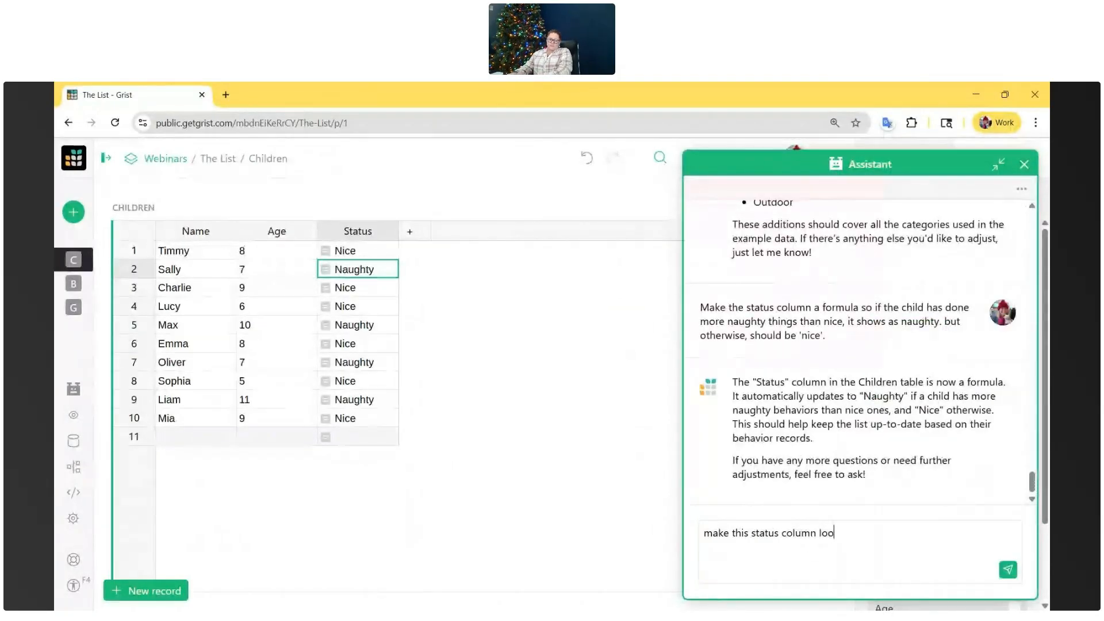
pyautogui.write('k like the one in the behavior table with colors and emojis')
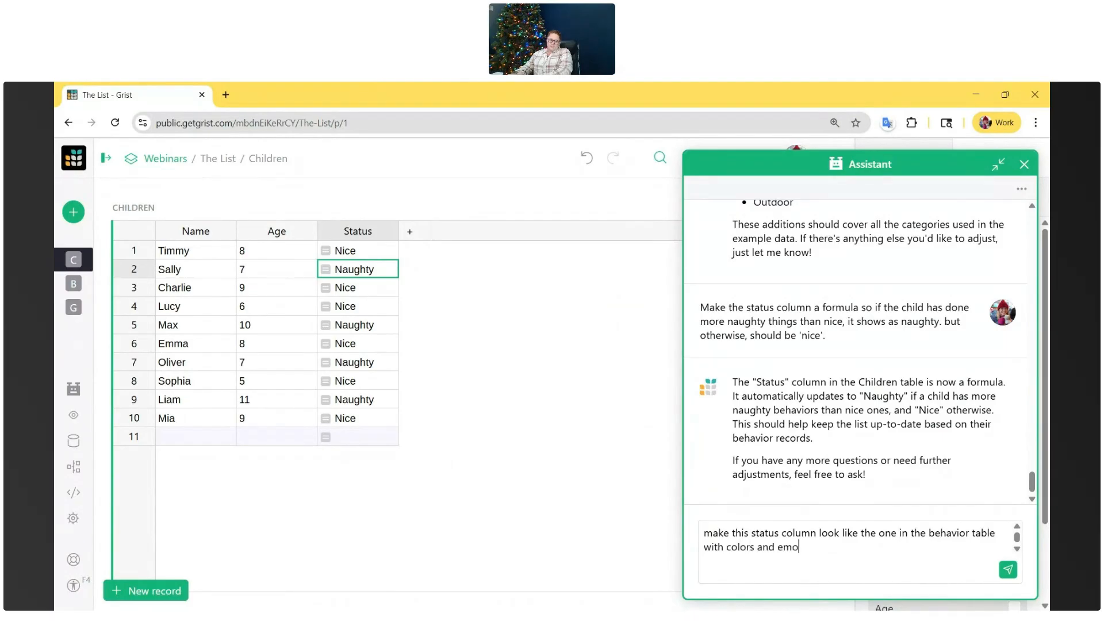
pyautogui.press('Return')
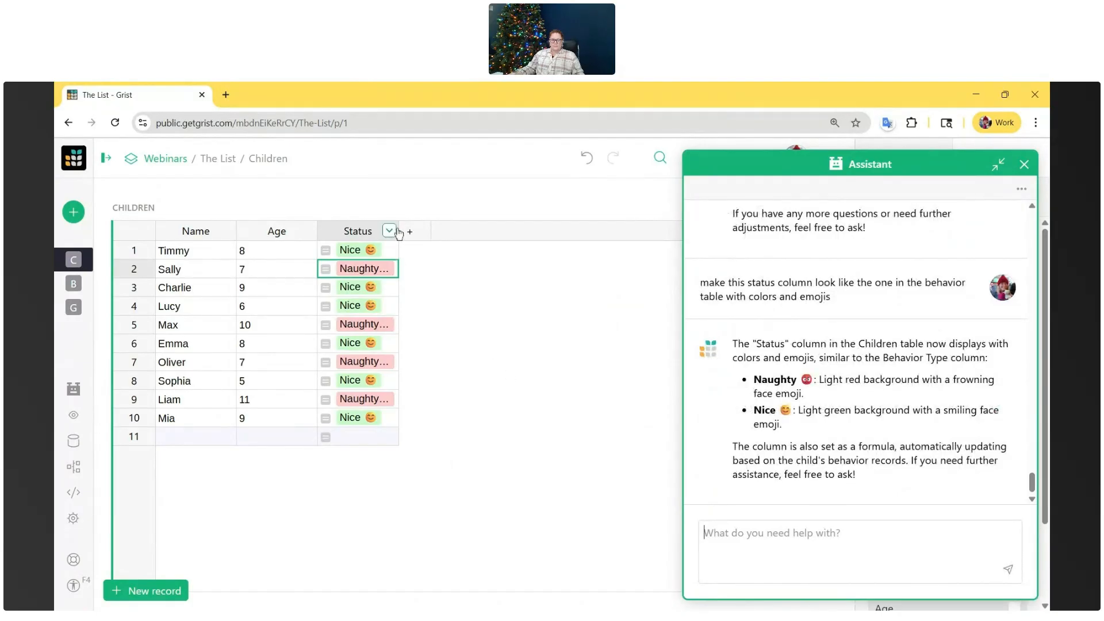
pyautogui.moveTo(399, 230); pyautogui.dragTo(426, 230)
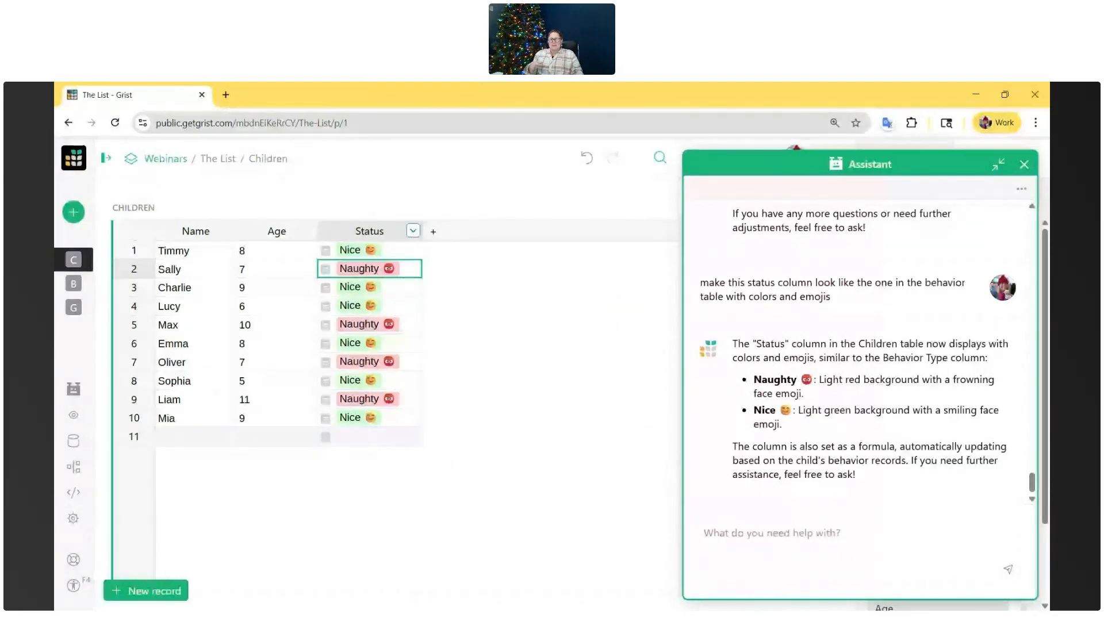
# - Minimize the Assistant and review the records in the Children, BehaviorRecords and Gifts tables
pyautogui.click(84, 285)
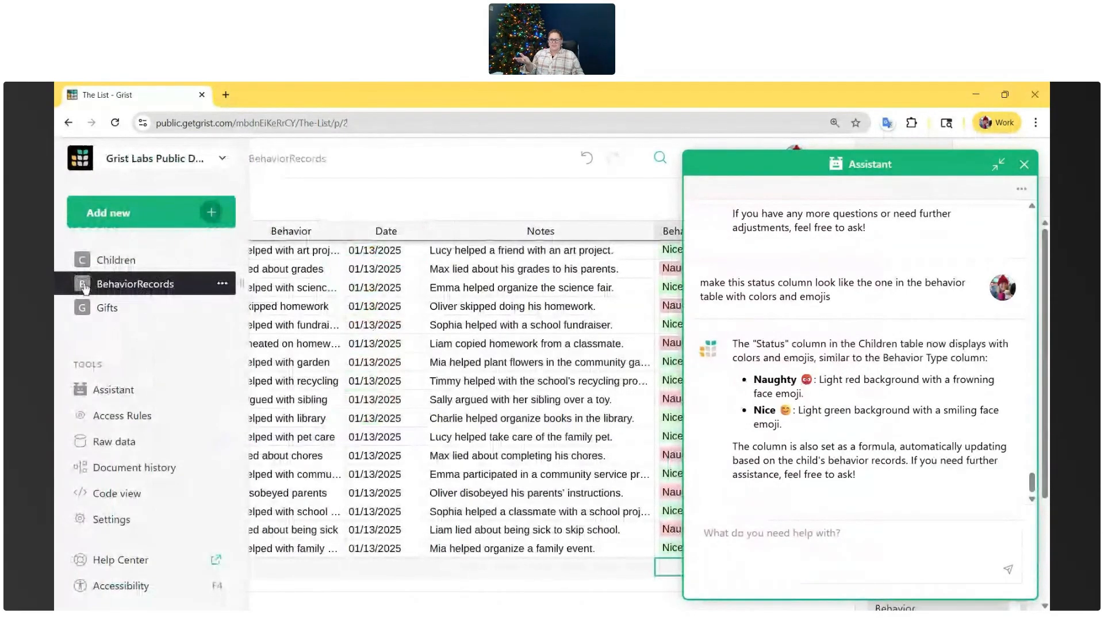
pyautogui.click(89, 260)
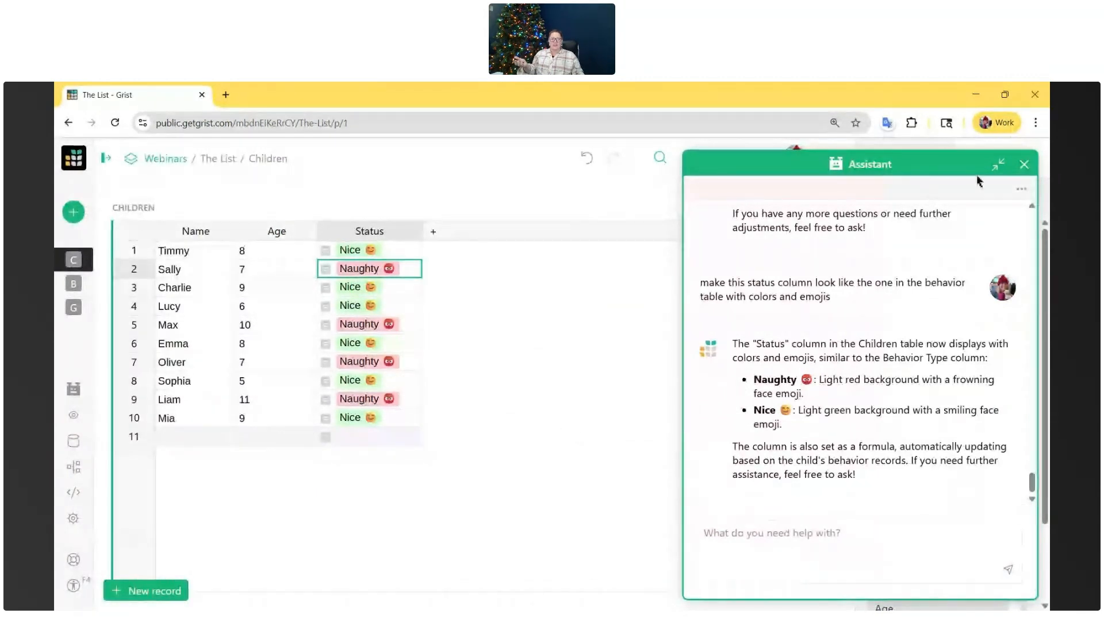
pyautogui.click(998, 165)
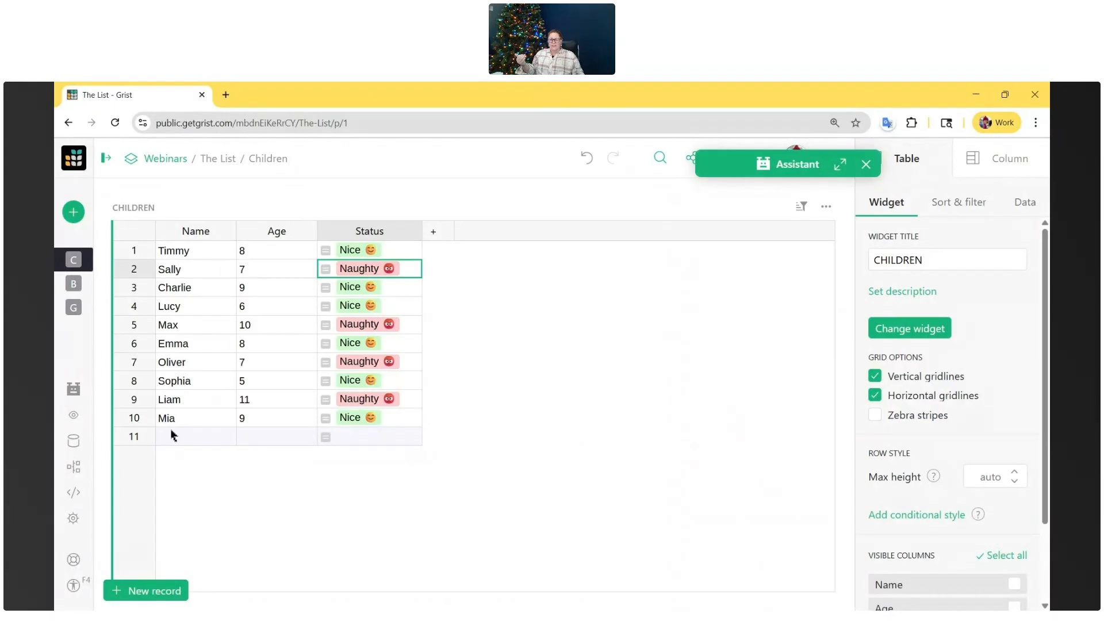
pyautogui.click(79, 286)
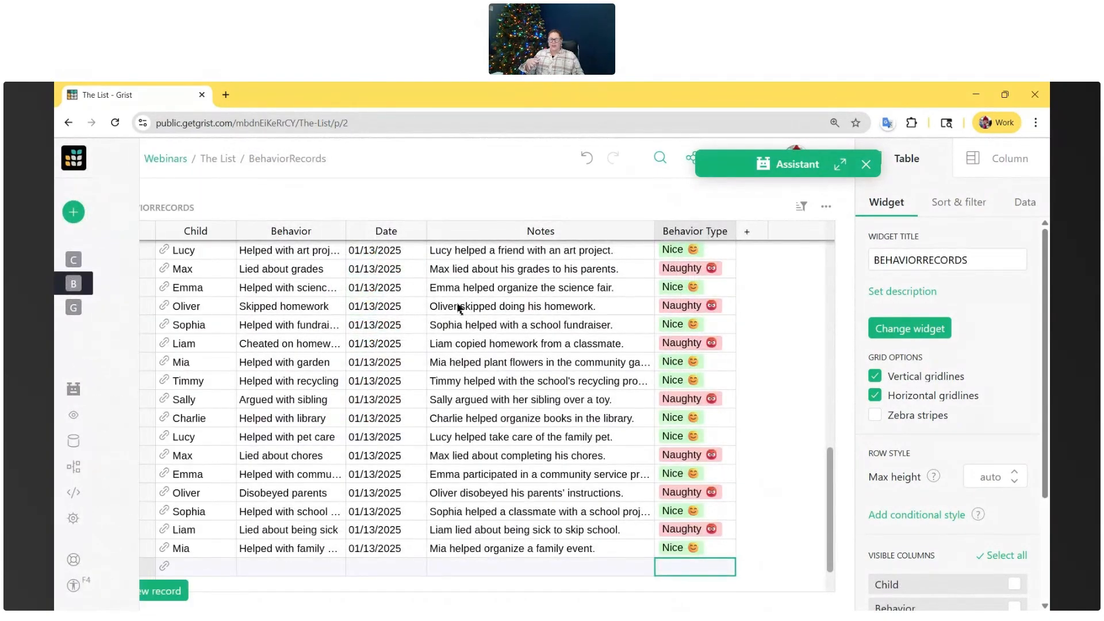
pyautogui.scroll(-2, 455, 311)
pyautogui.scroll(10, 455, 311)
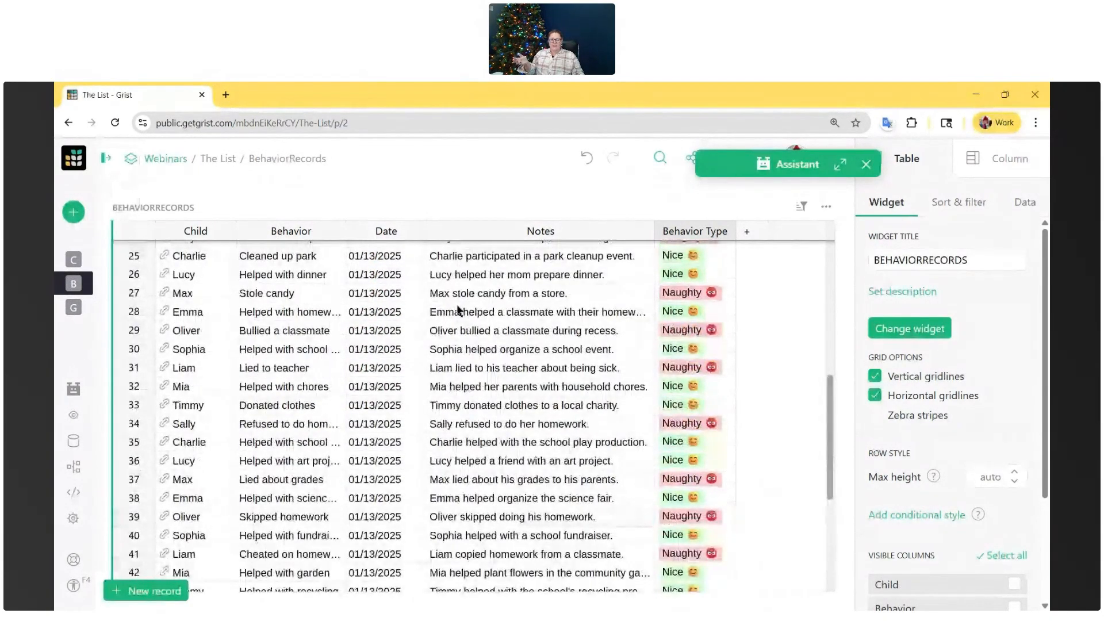
pyautogui.scroll(3, 458, 311)
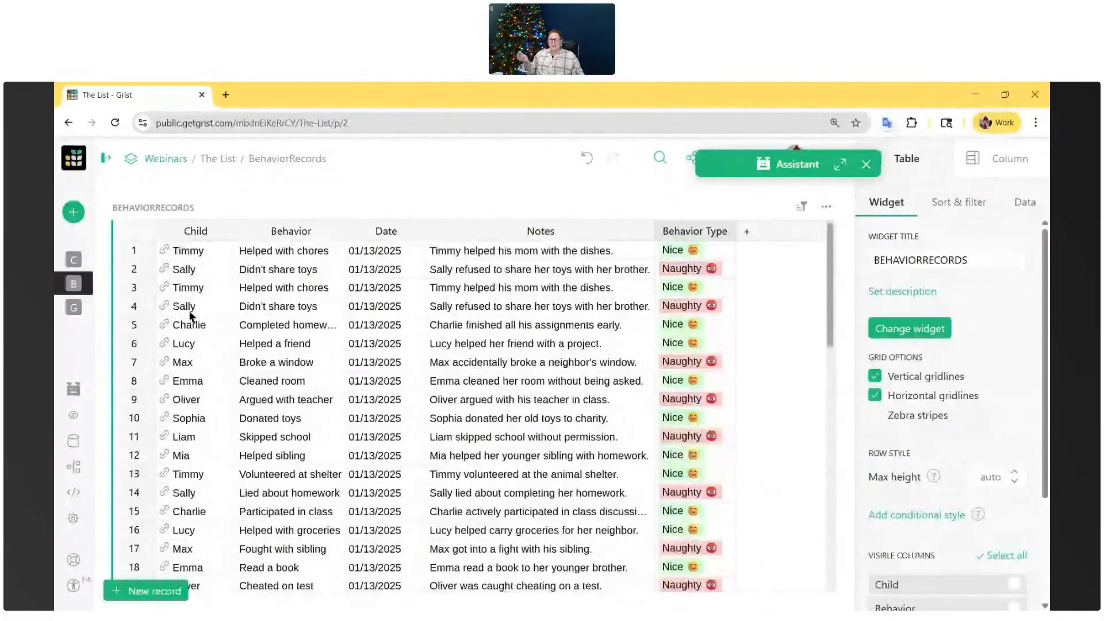
pyautogui.click(108, 310)
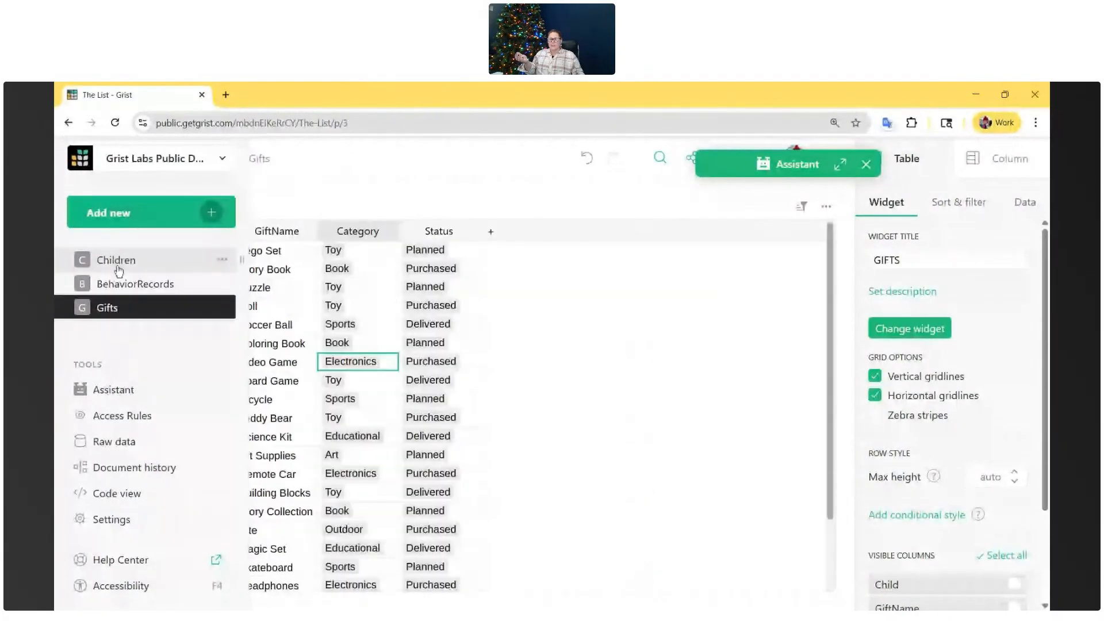
# - Return to the Children table and tell the Assistant "I want to be able to use this year after year"
pyautogui.click(117, 261)
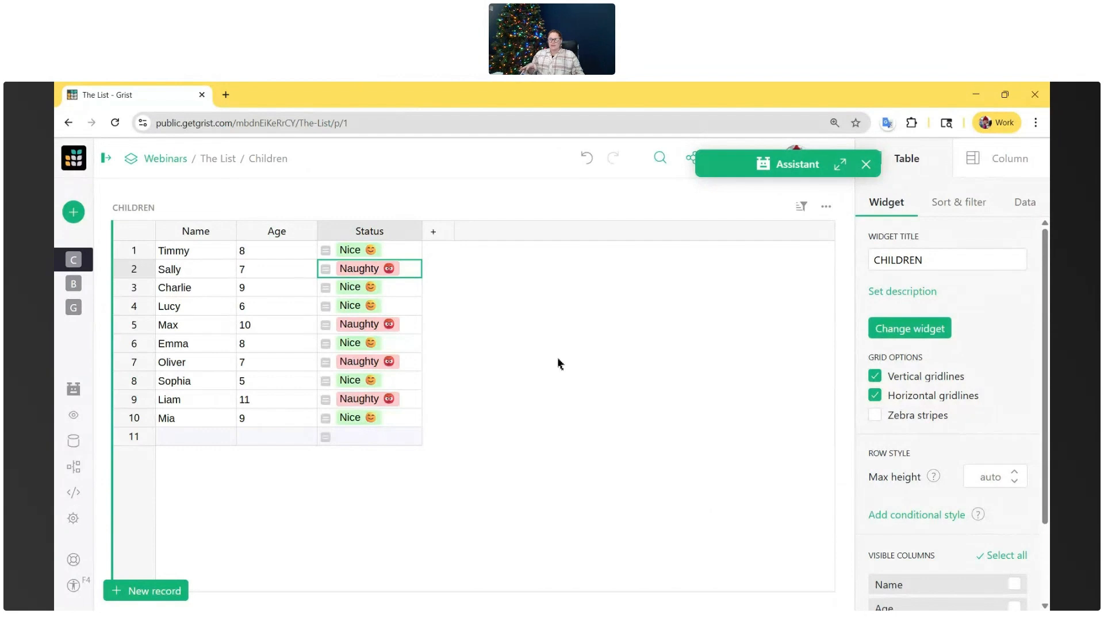
pyautogui.click(840, 164)
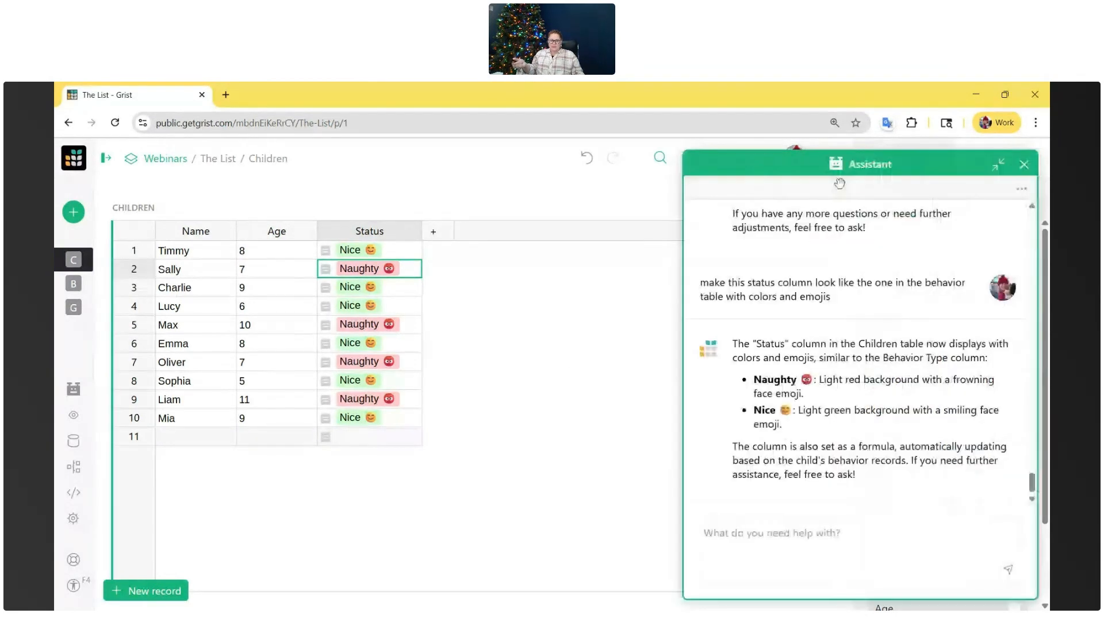
pyautogui.doubleClick(811, 549)
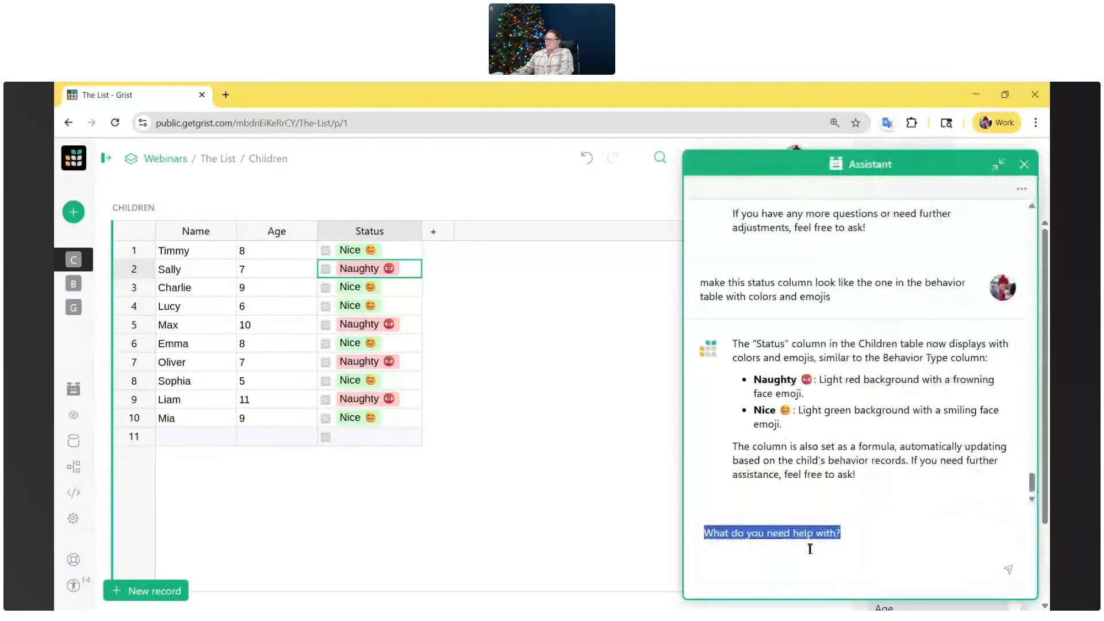
pyautogui.write('I want to be able to use this year after year')
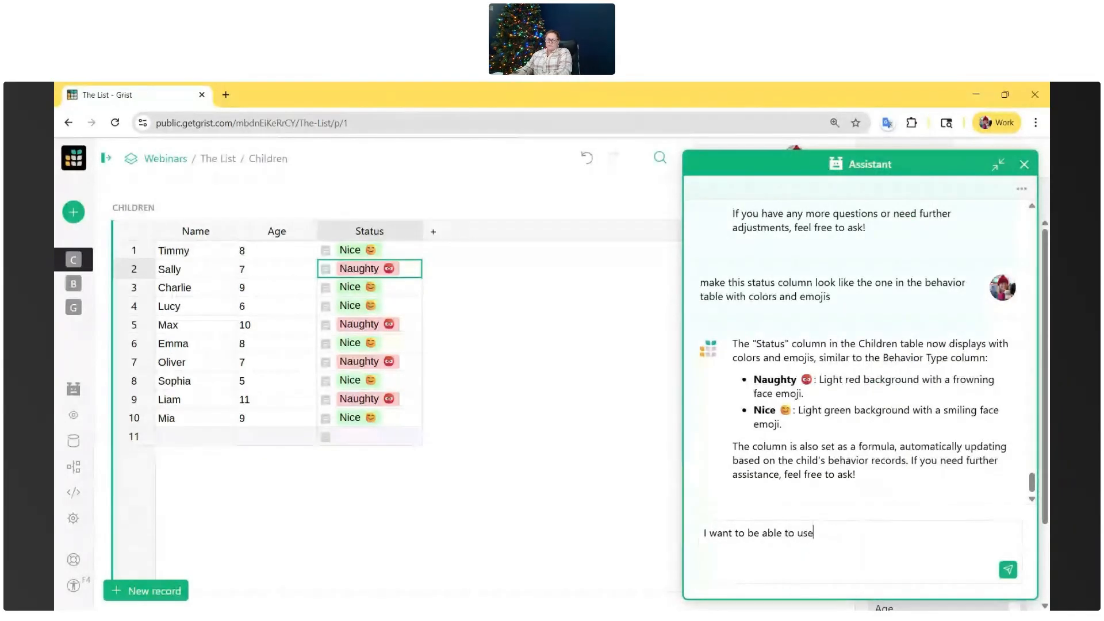
pyautogui.press('Return')
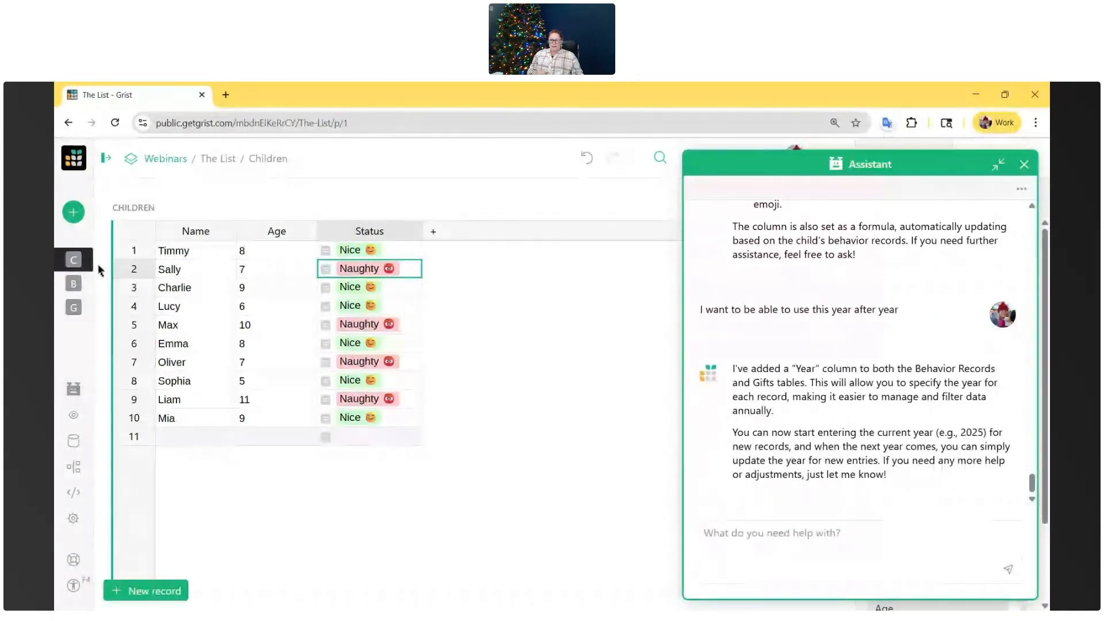
# - Open the BehaviorRecords table, minimize the Assistant and examine the added Year column up to the first record
pyautogui.moveTo(85, 288)
pyautogui.click(137, 284)
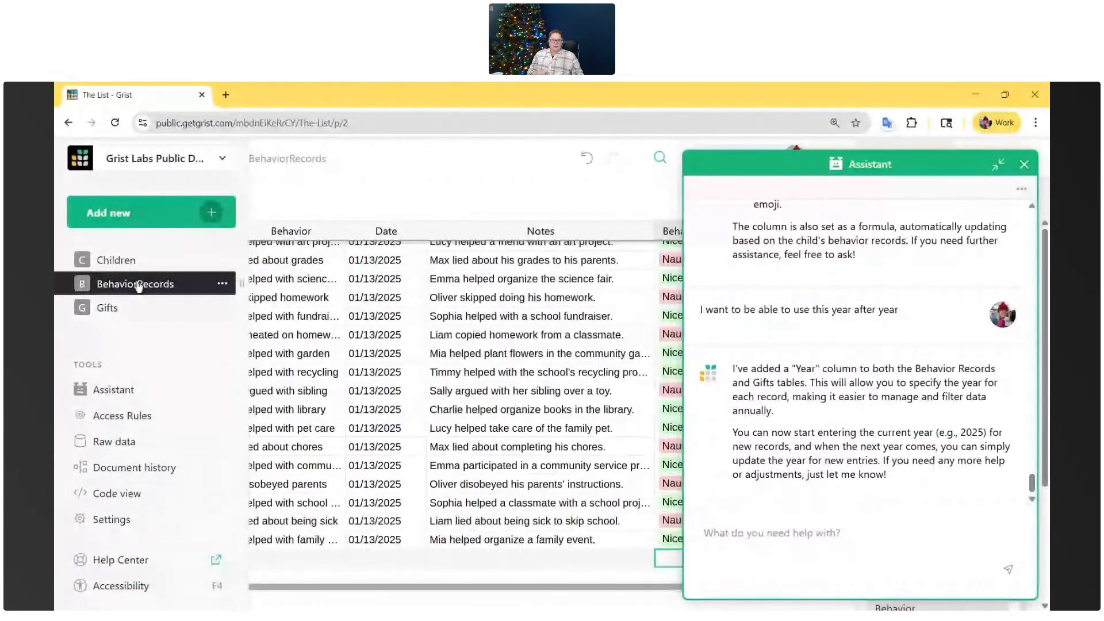
pyautogui.click(999, 165)
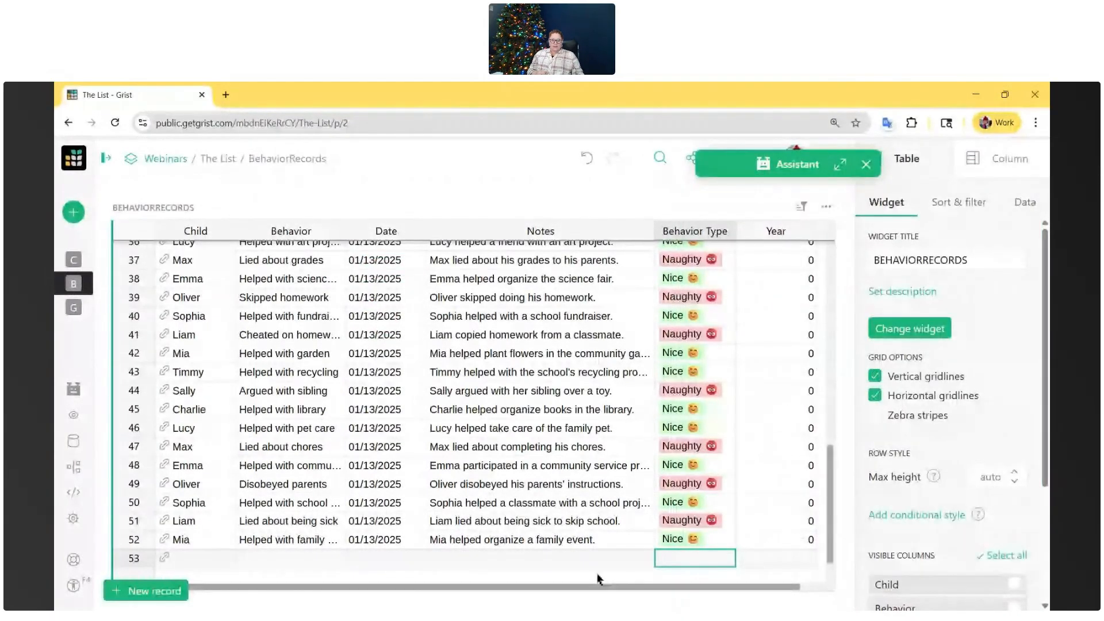
pyautogui.moveTo(596, 589); pyautogui.dragTo(635, 588)
pyautogui.scroll(10, 779, 481)
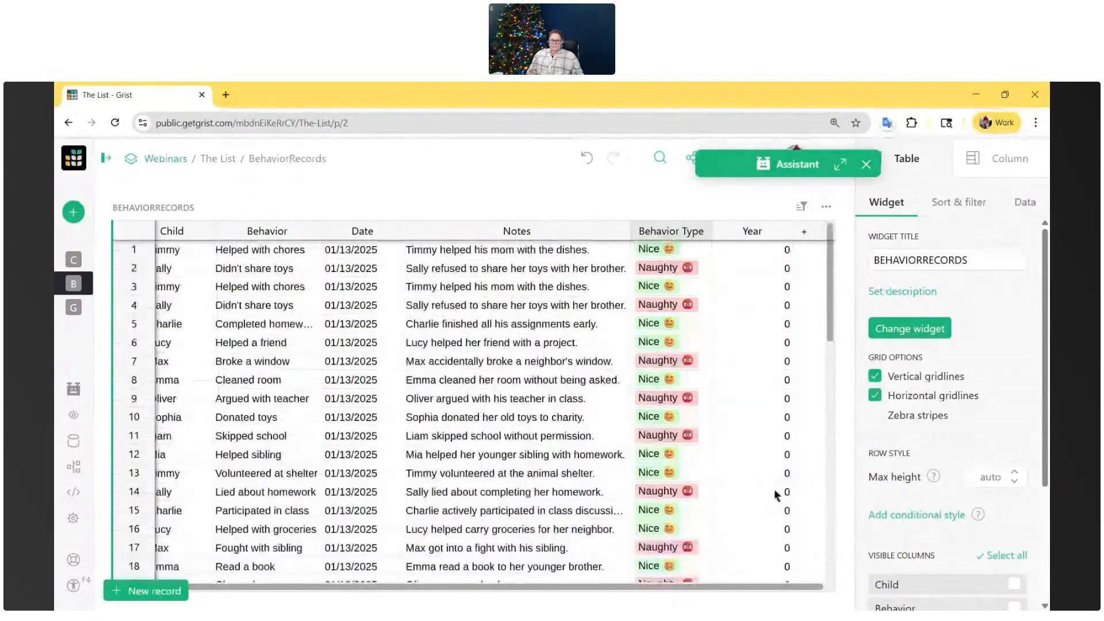
# - Compare the Year column in the Gifts and BehaviorRecords tables, and select the Date column of BehaviorRecords
pyautogui.click(86, 300)
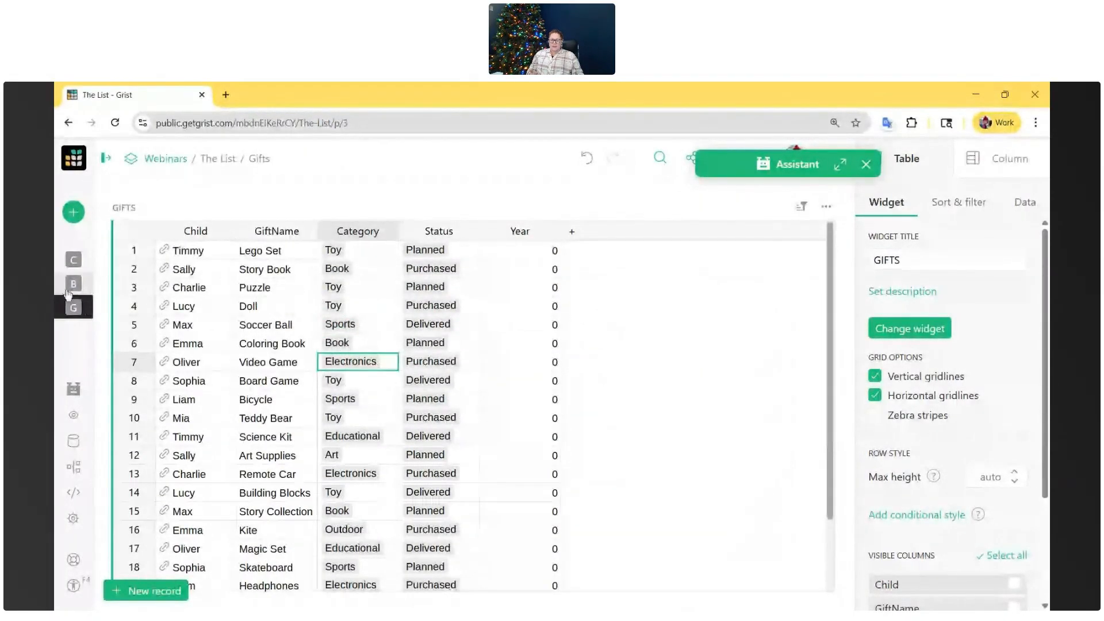
pyautogui.click(104, 284)
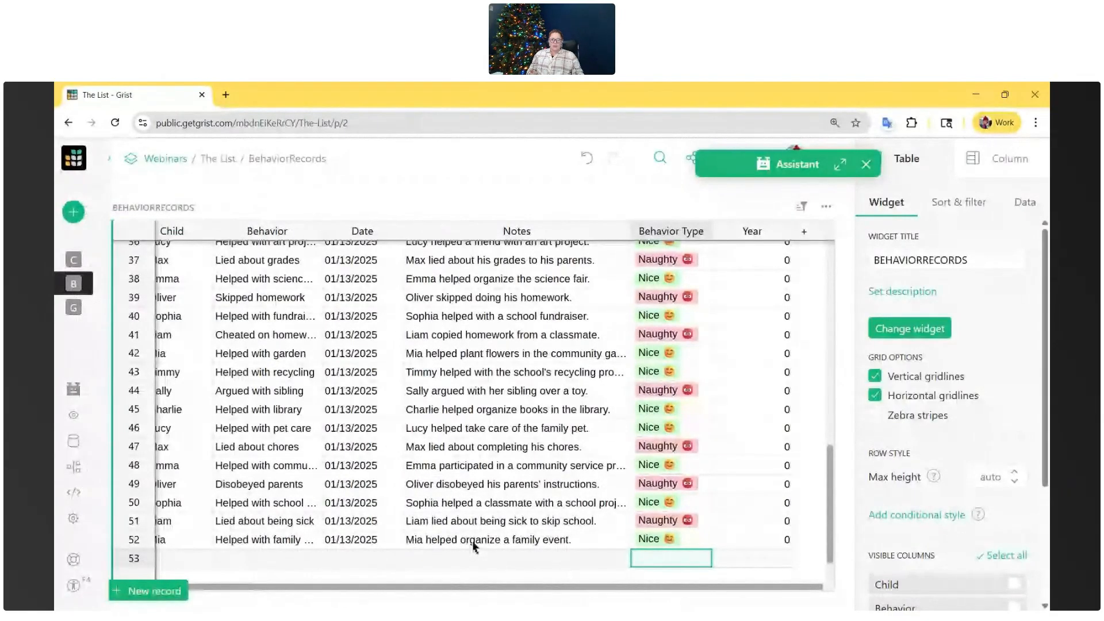
pyautogui.scroll(12, 475, 547)
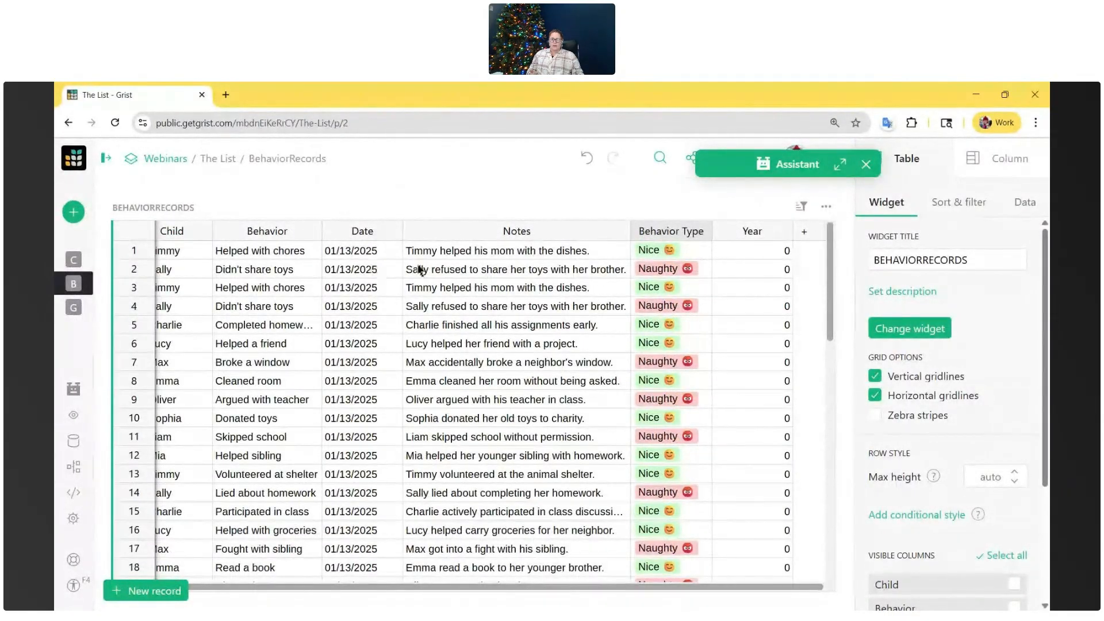
pyautogui.click(362, 231)
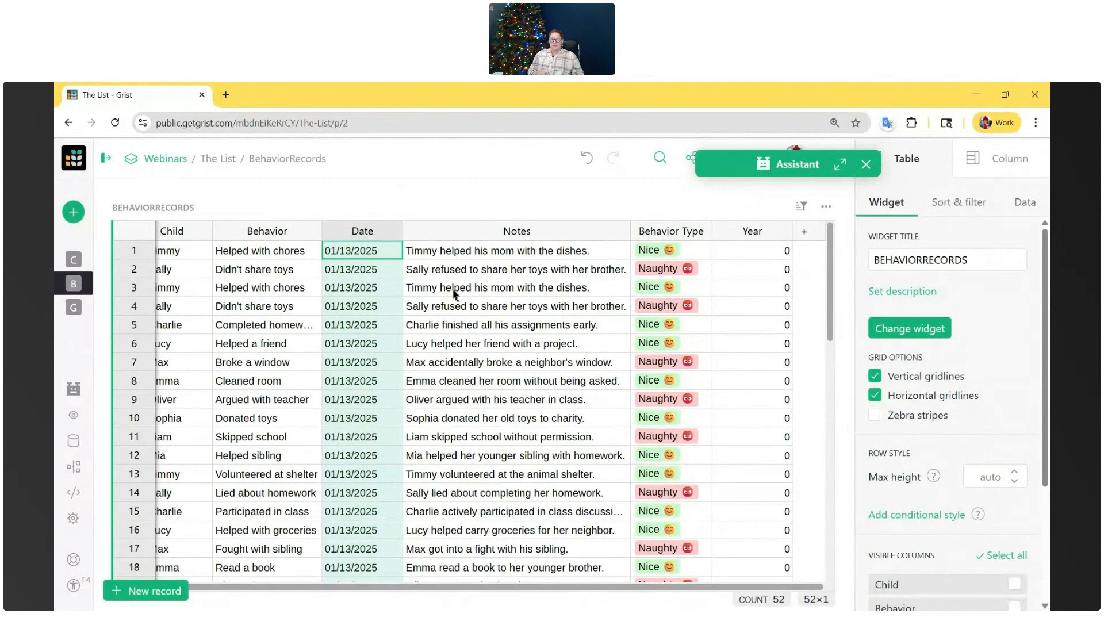
# - Tell the Assistant "in the behavior records table, use the date column to figure out the year automatically"
pyautogui.click(840, 165)
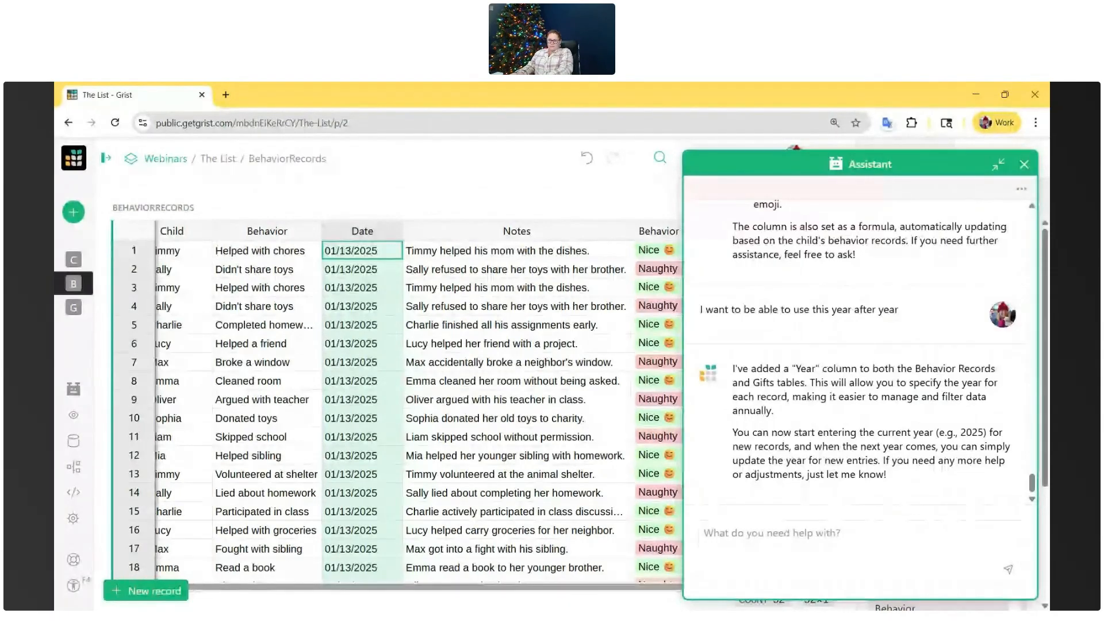
pyautogui.write('in the behavior records table, use the date ')
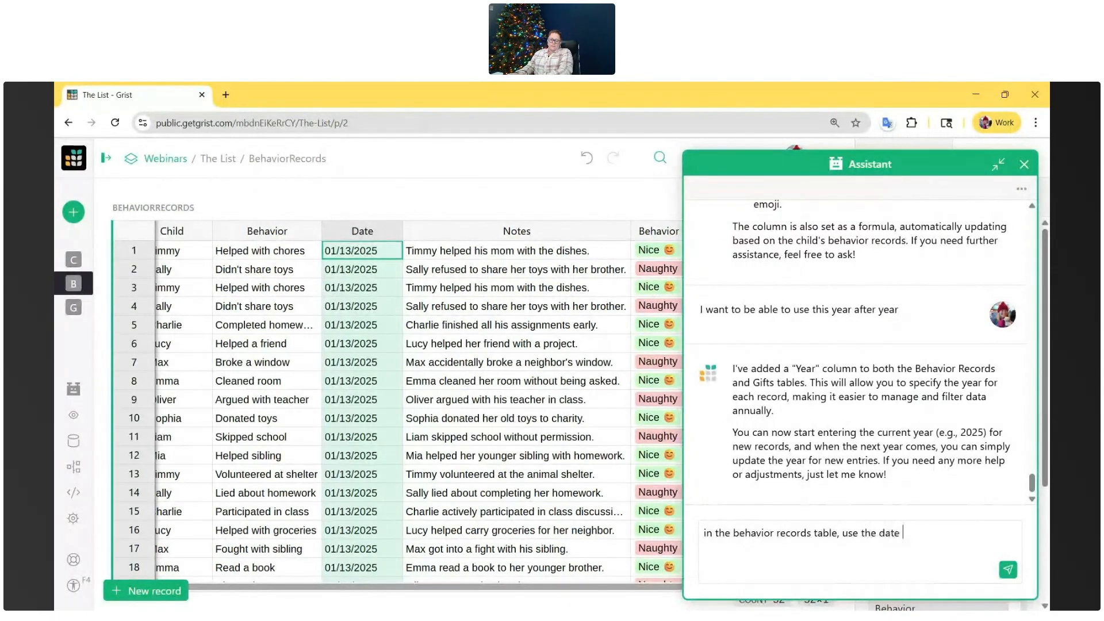
pyautogui.write('column to figure out the year automatically')
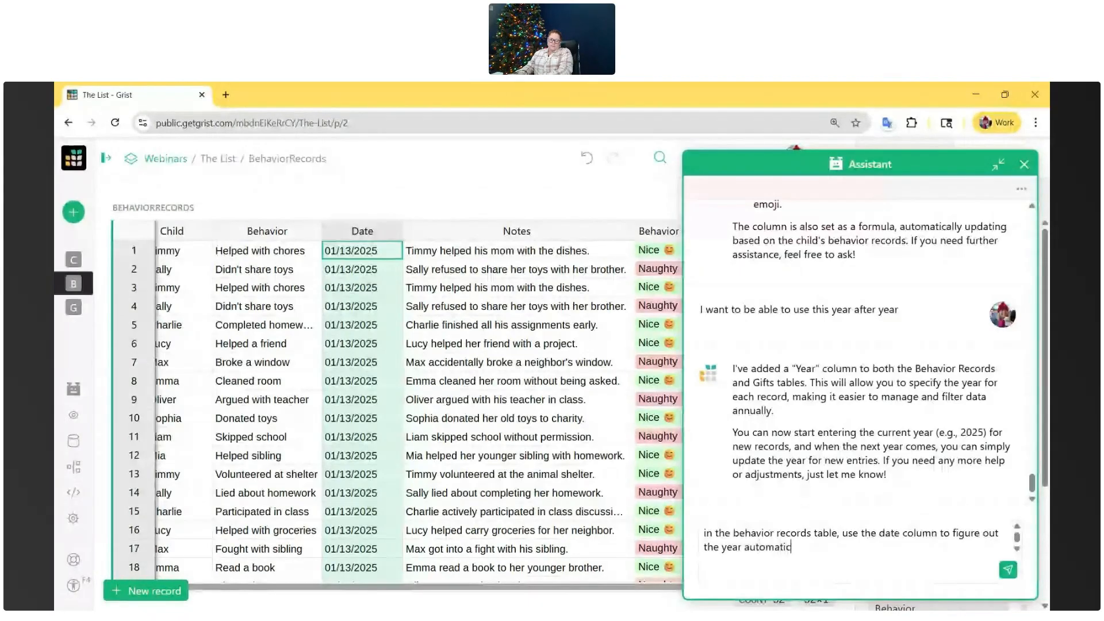
pyautogui.press('Return')
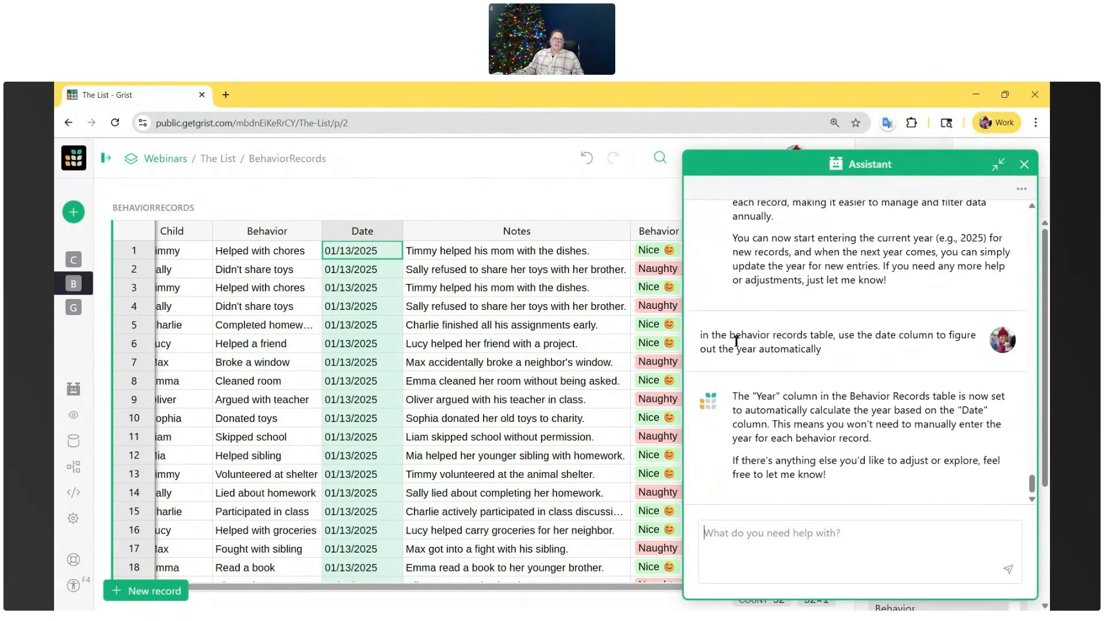
pyautogui.moveTo(731, 335); pyautogui.dragTo(809, 338)
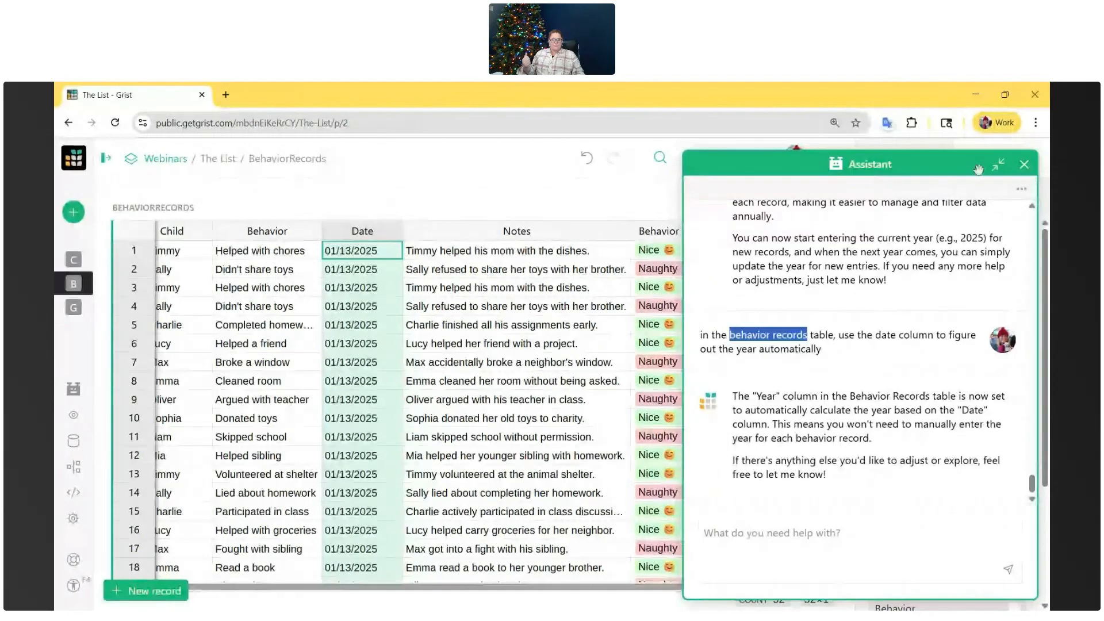
# - Minimize the Assistant and examine the formula and values of the Year column in BehaviorRecords through the last record
pyautogui.click(1000, 166)
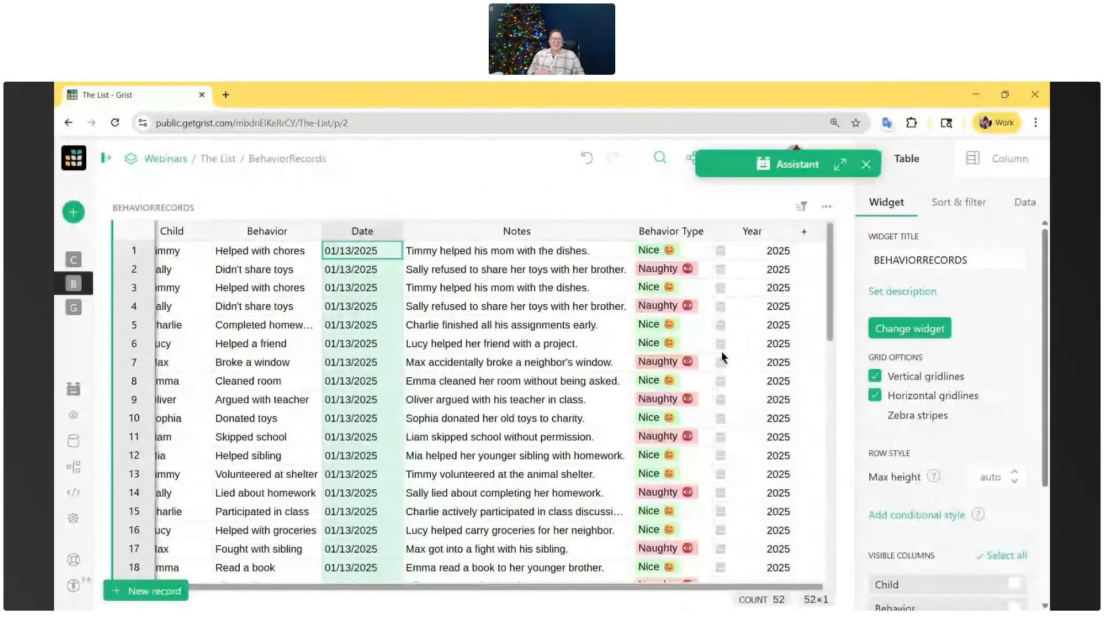
pyautogui.click(765, 250)
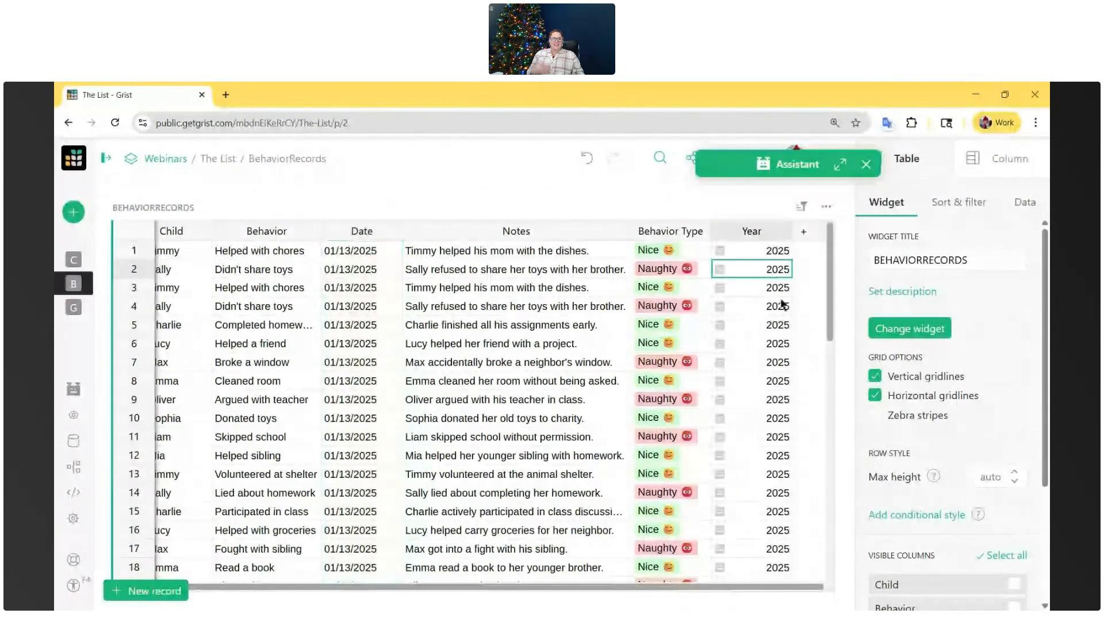
pyautogui.doubleClick(748, 325)
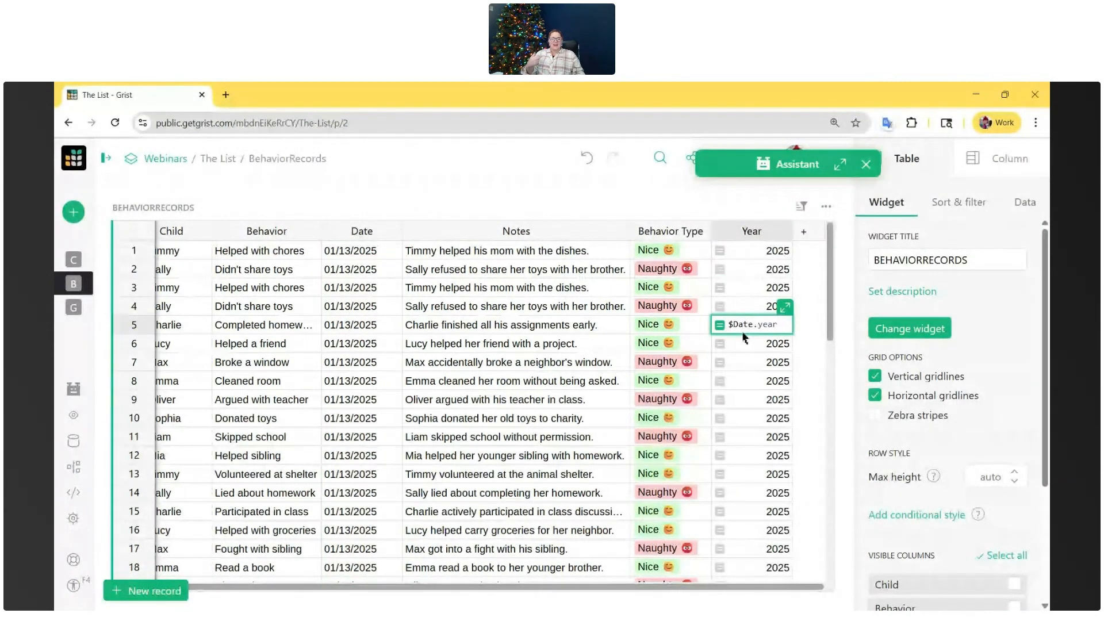
pyautogui.scroll(-2, 742, 340)
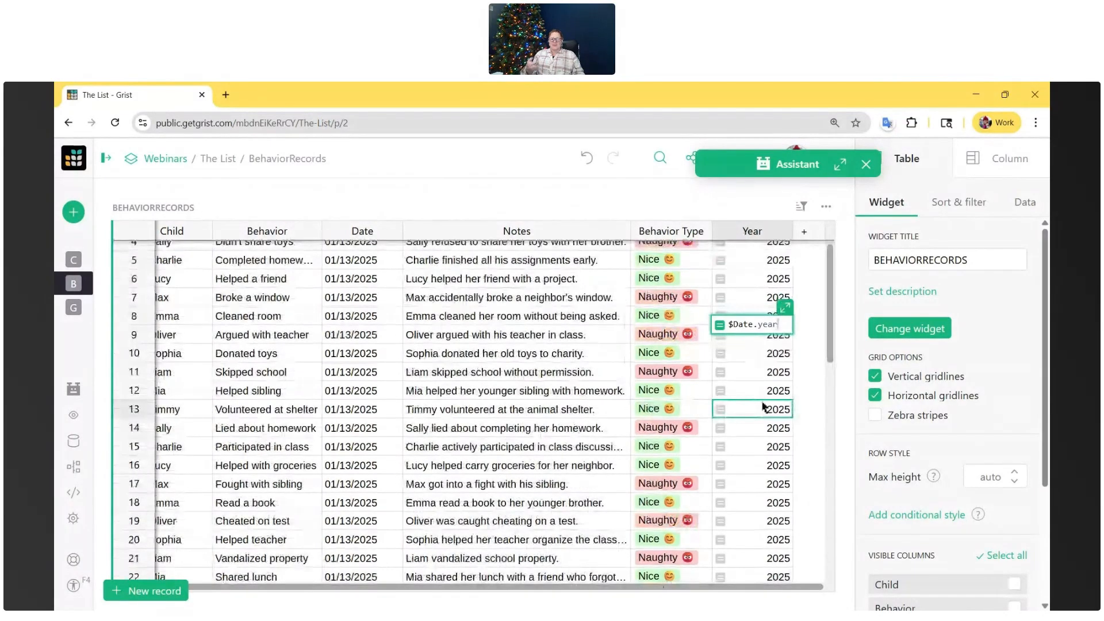
pyautogui.click(761, 407)
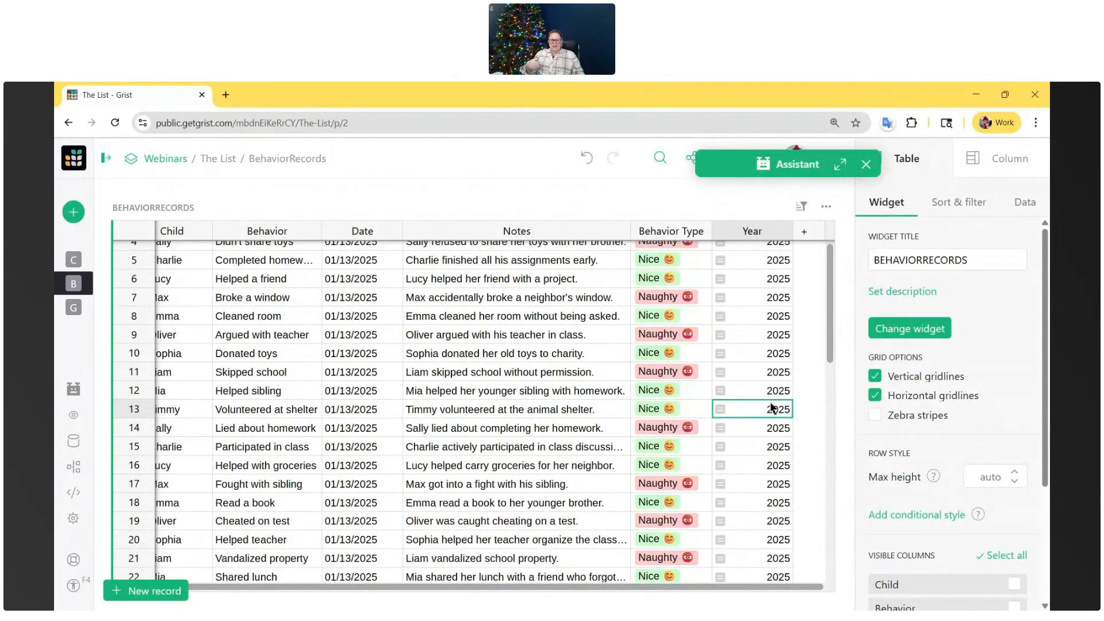
pyautogui.scroll(-10, 776, 403)
pyautogui.scroll(-5, 791, 505)
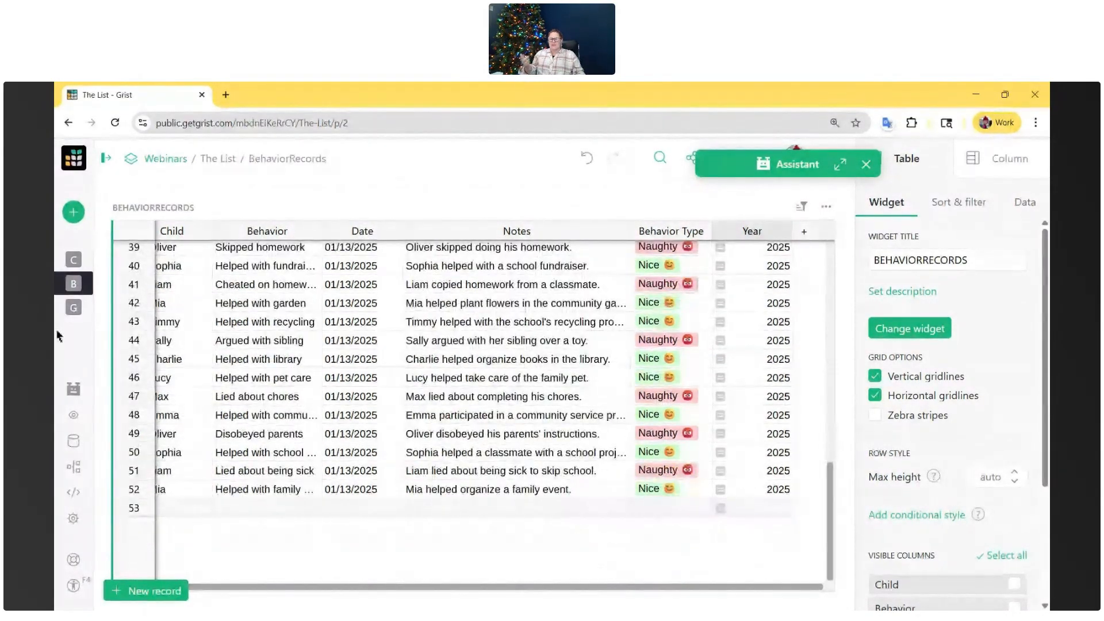
# - Open the Gifts table, tell the Assistant "set year to 2025 for all gift records", and check the Year column
pyautogui.click(74, 308)
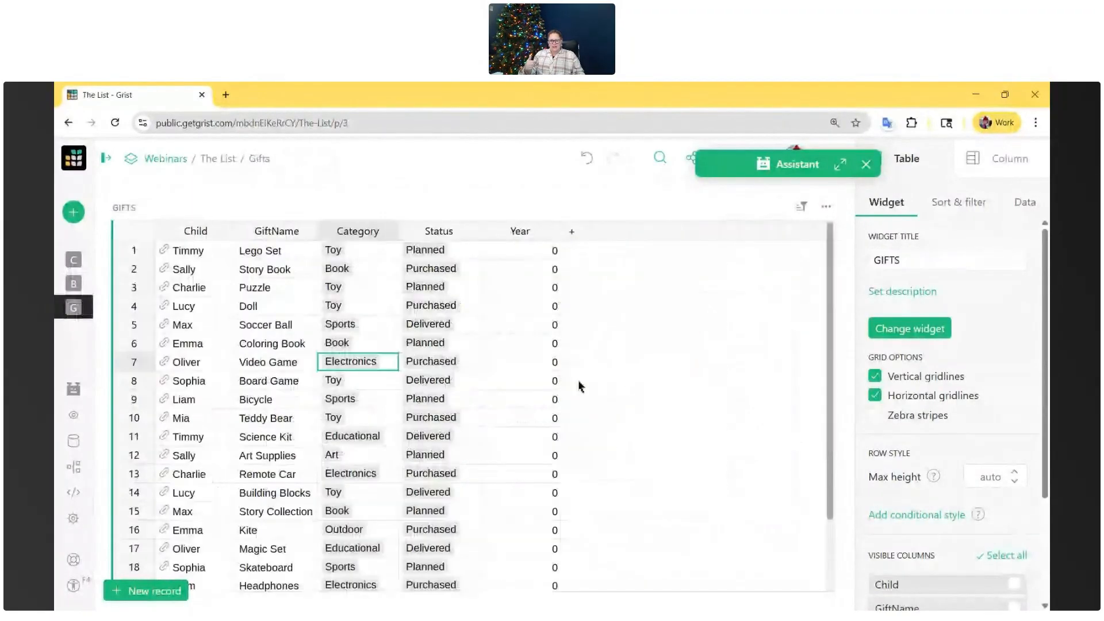
pyautogui.click(840, 165)
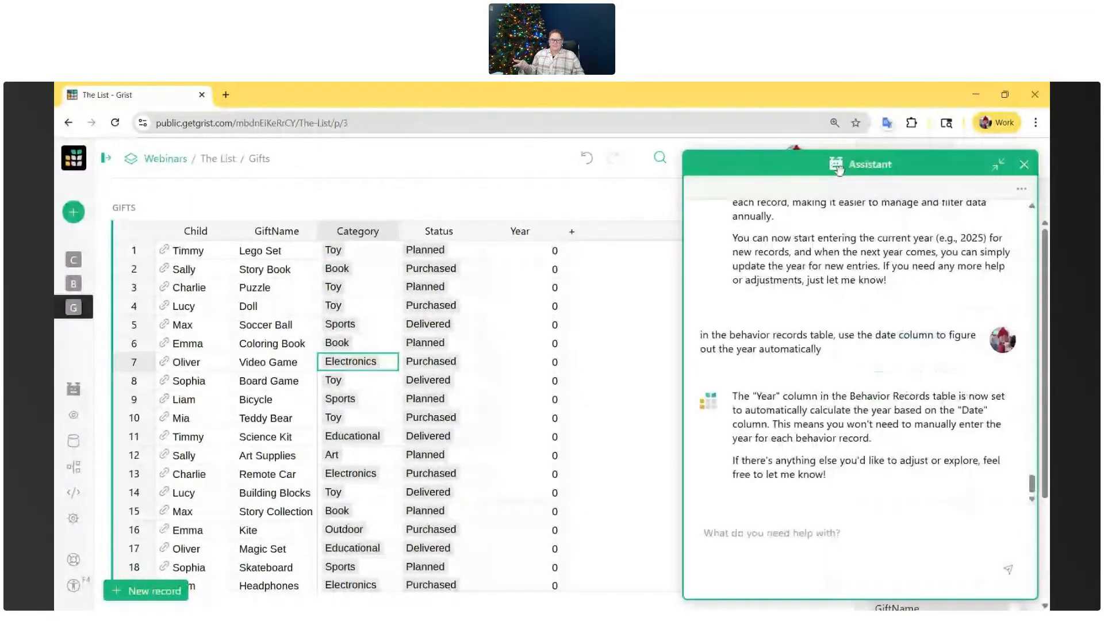
pyautogui.write('set year to 2025 for all gift records')
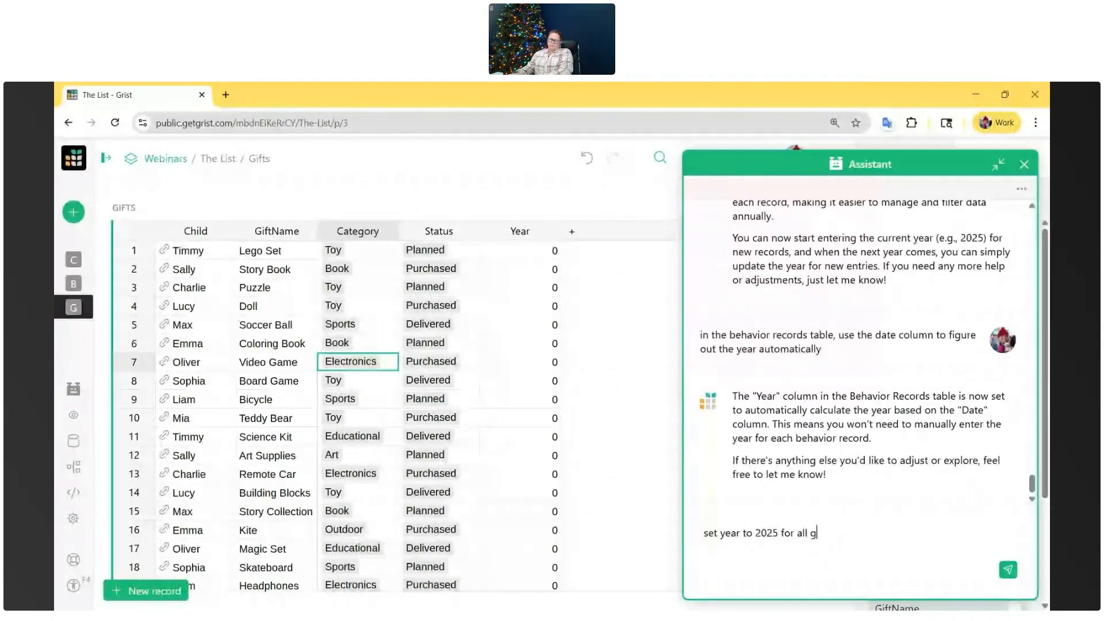
pyautogui.press('Return')
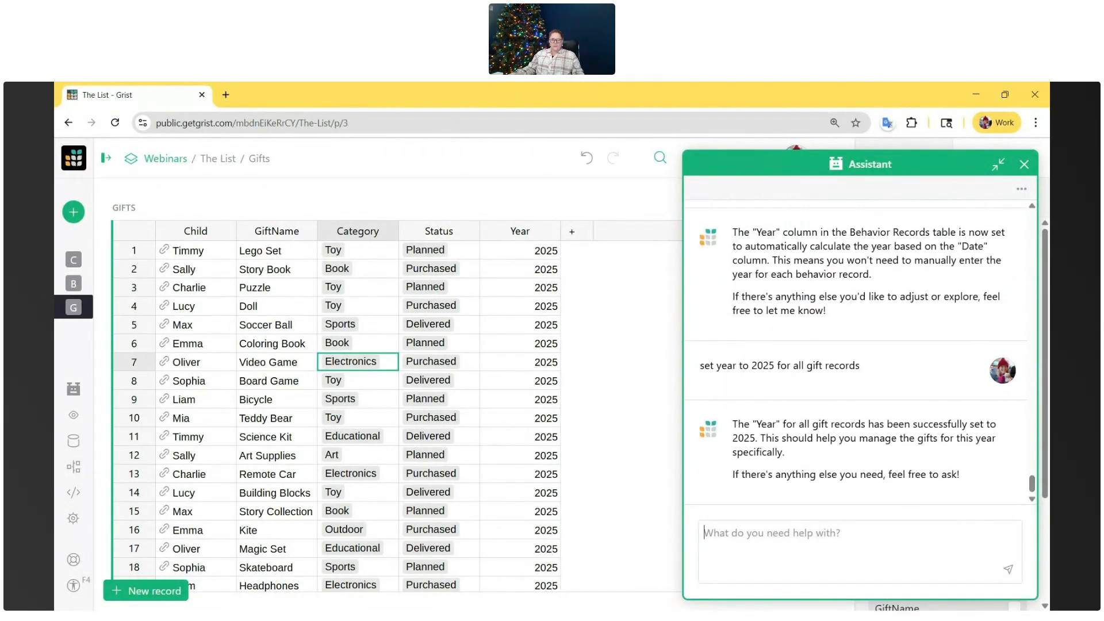
pyautogui.scroll(-3, 548, 374)
pyautogui.scroll(3, 548, 374)
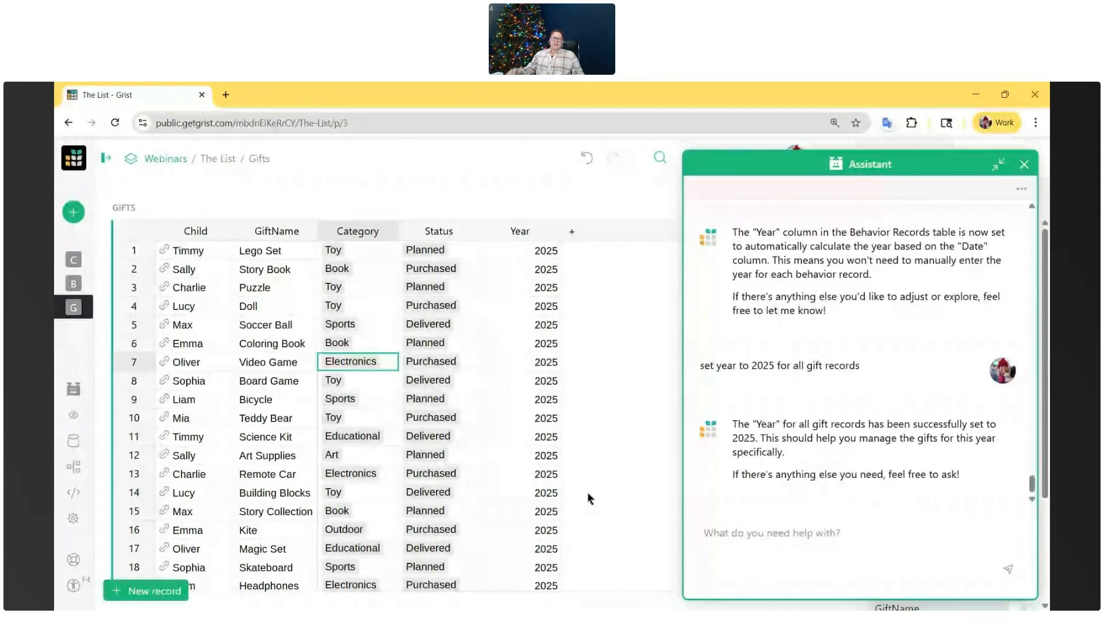
# - Tell the Assistant "update the year column so when a new record is created, year is set to the current year. i still want it to editable."
pyautogui.scroll(-3, 190, 513)
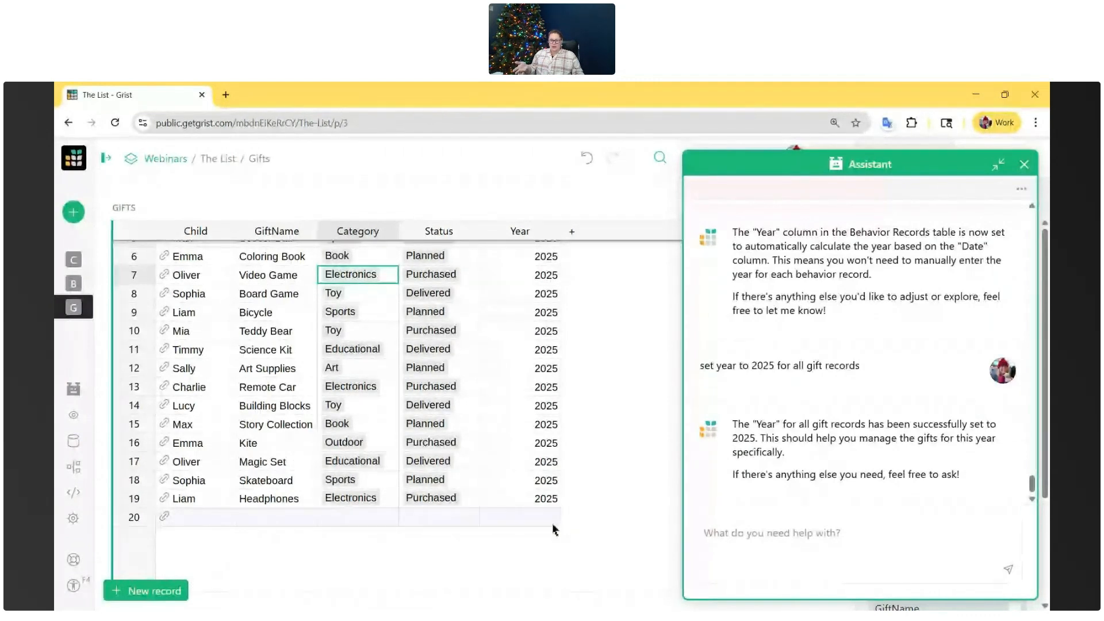
pyautogui.write('u')
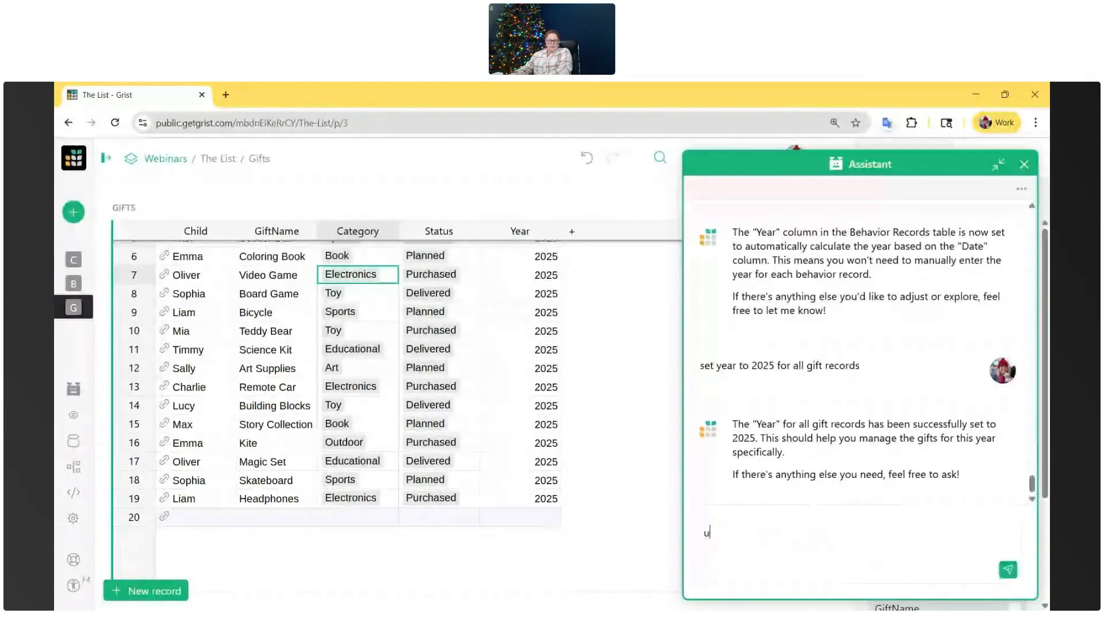
pyautogui.write('pdate the year column so when ')
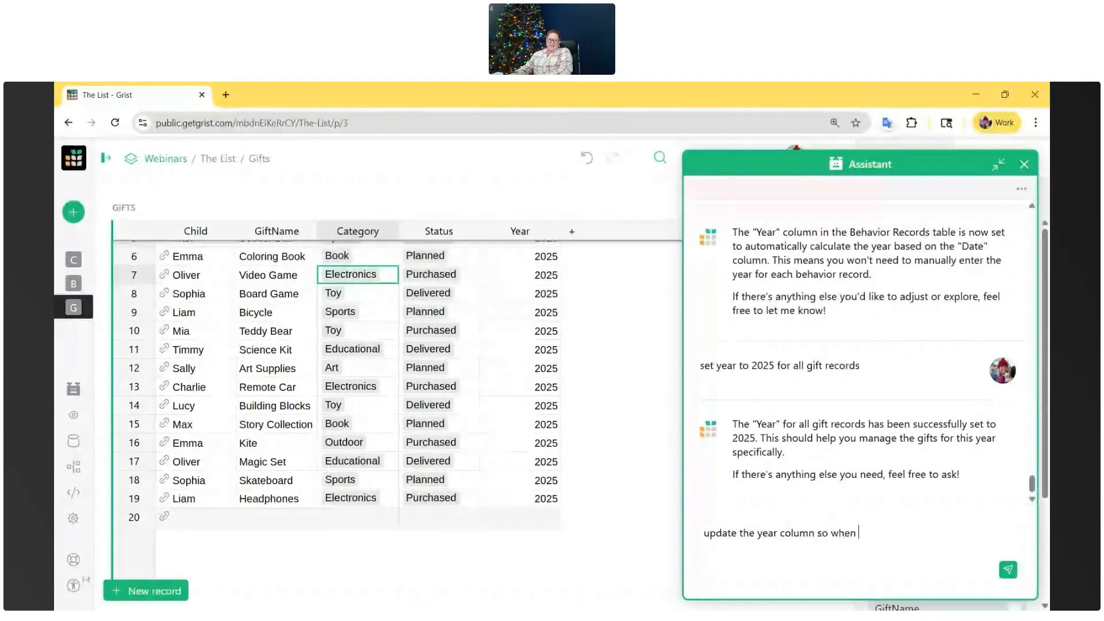
pyautogui.write('a new record is created, year is set to')
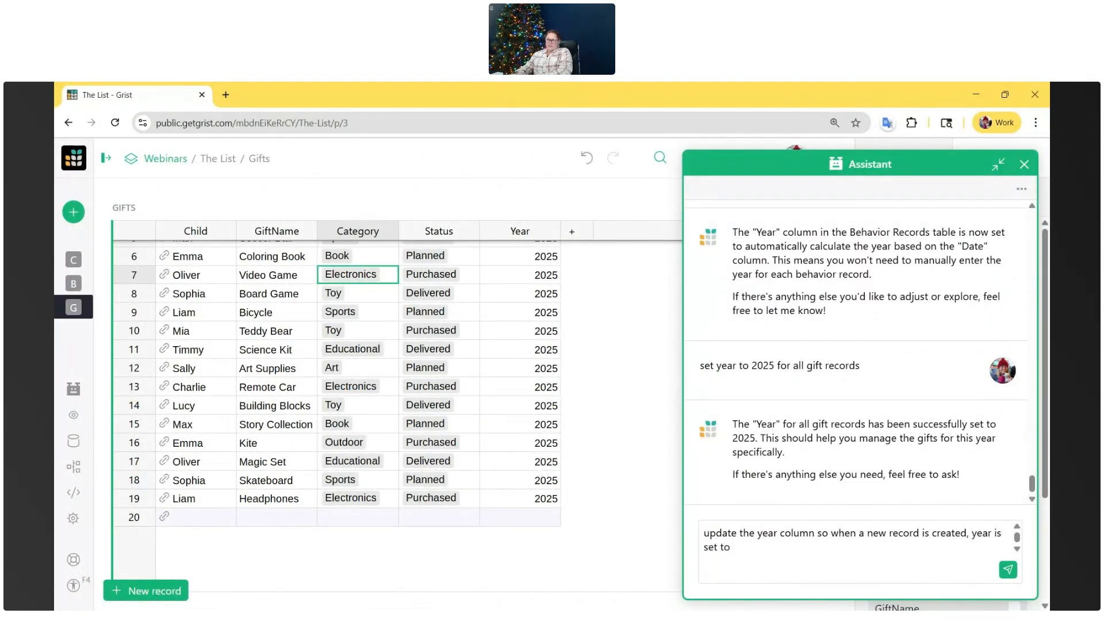
pyautogui.write(' the current year. i still want it to editable.')
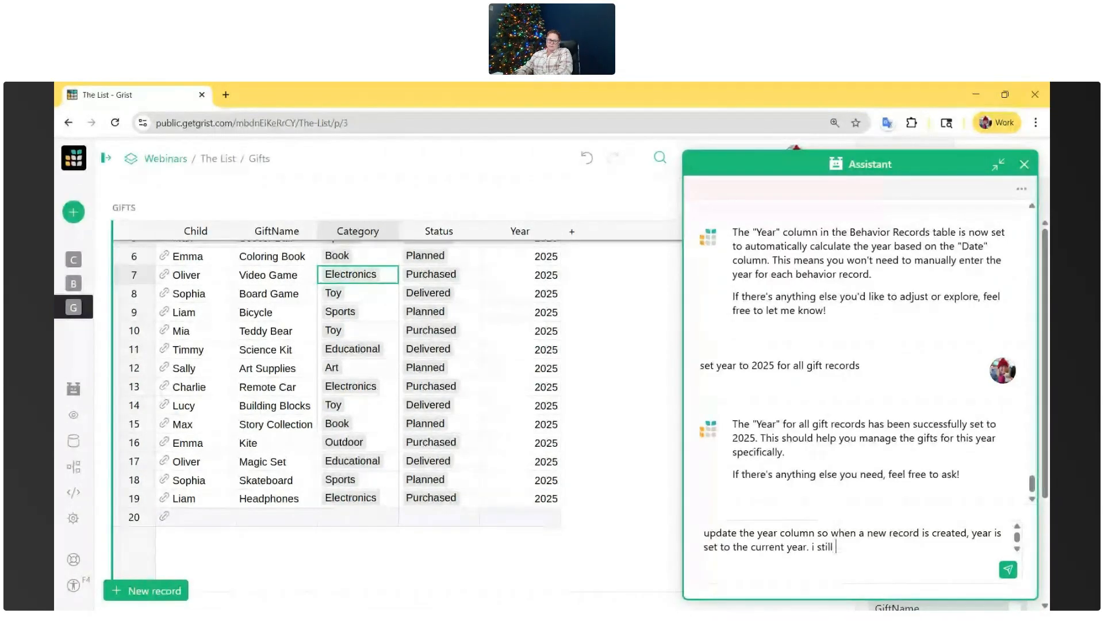
pyautogui.press('Return')
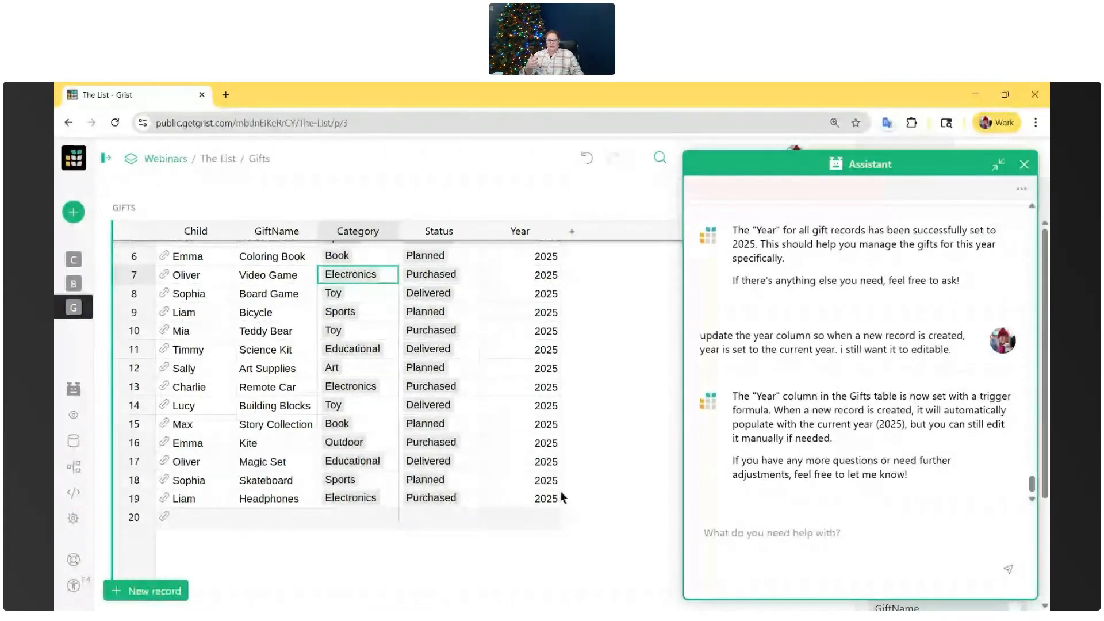
# - Add a new record in row 20 of Gifts for the last child offered, and select its Year cell
pyautogui.click(705, 533)
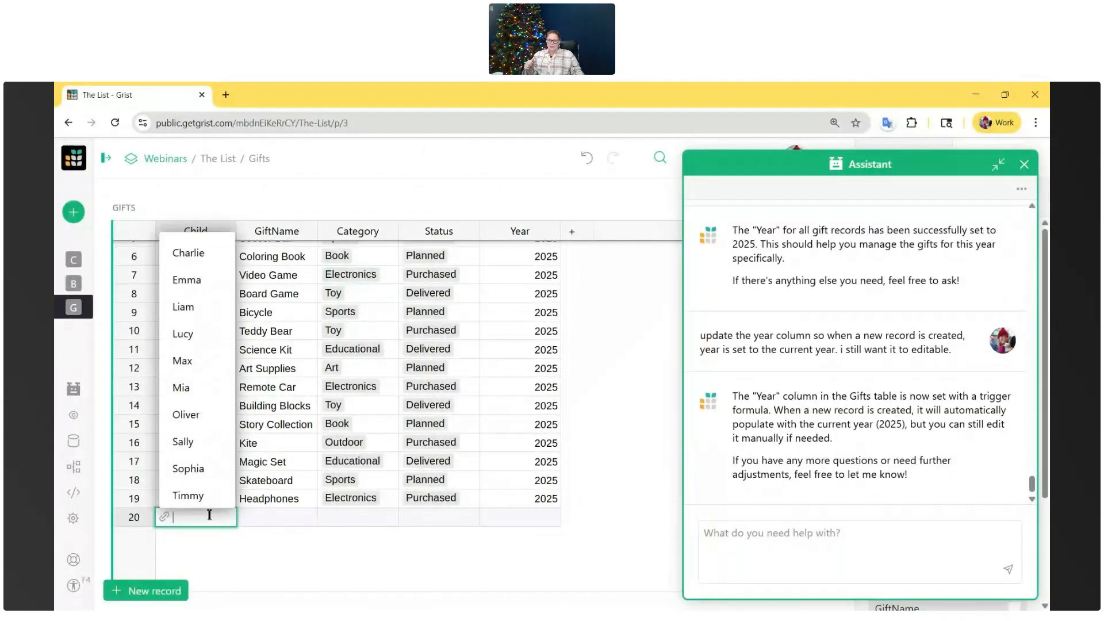
pyautogui.click(204, 497)
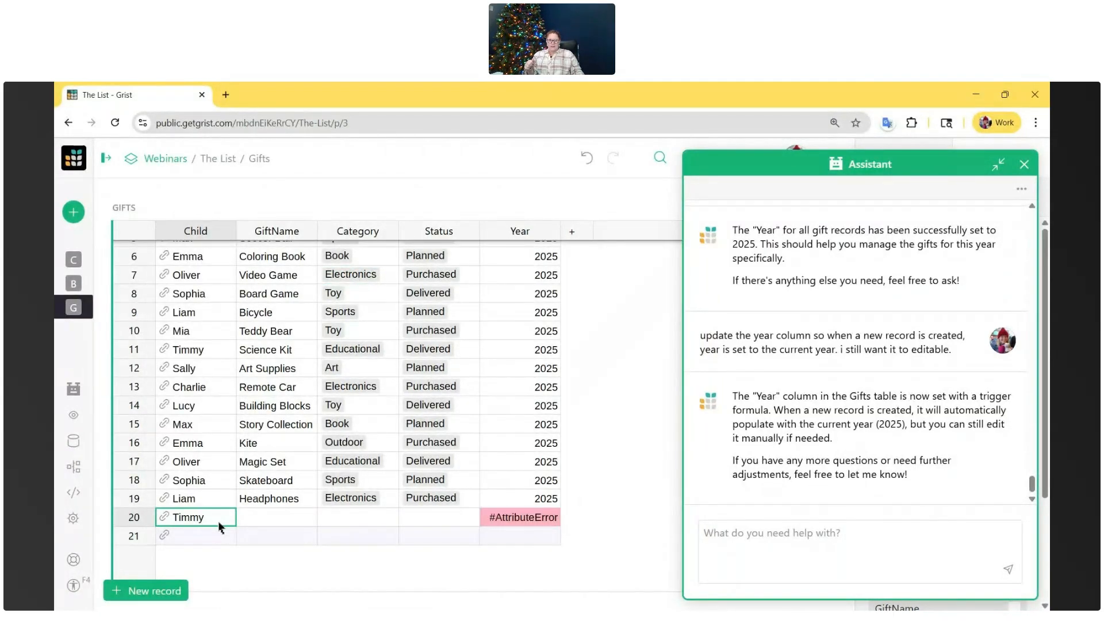
pyautogui.click(519, 517)
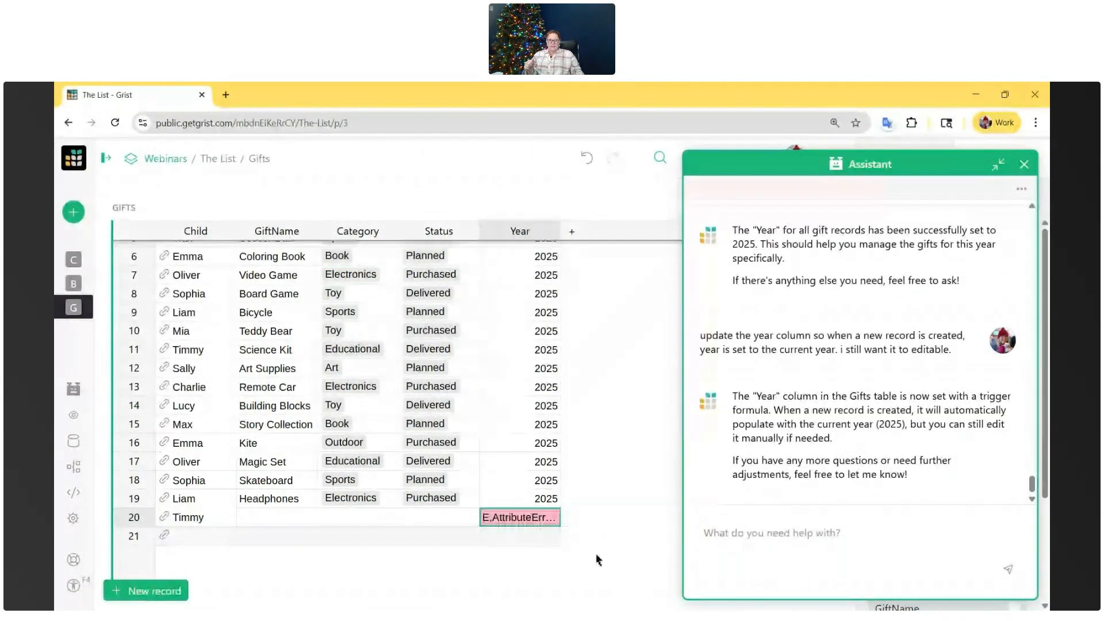
# - Minimize the Assistant and inspect the Year column's trigger formula and the full content of the Year cell in row 20
pyautogui.click(993, 173)
pyautogui.click(1001, 158)
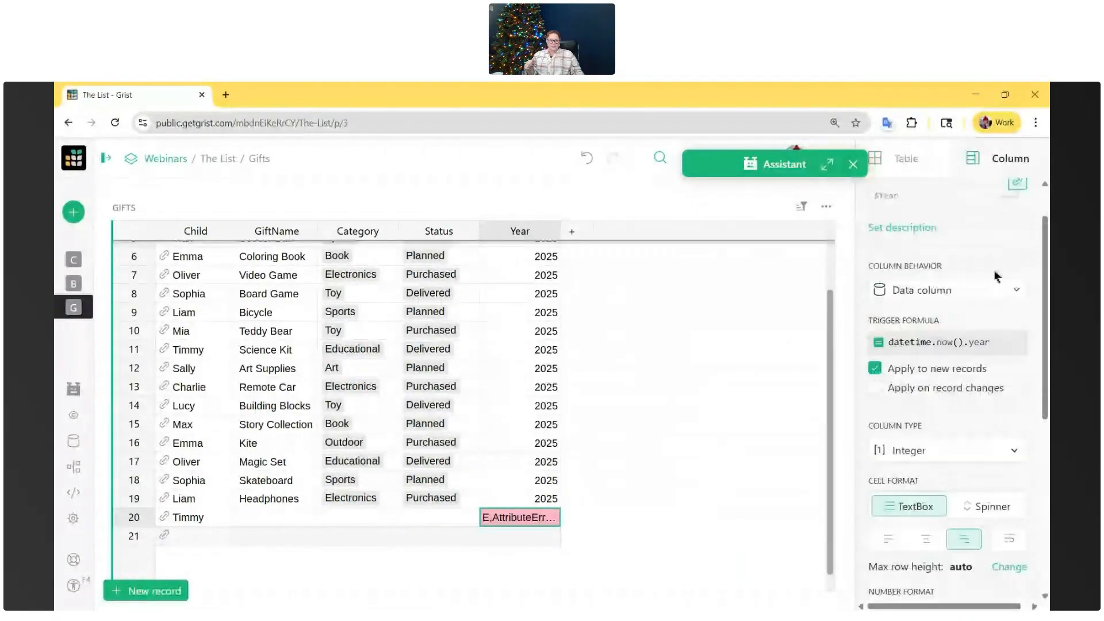
pyautogui.scroll(-1, 998, 277)
pyautogui.doubleClick(551, 517)
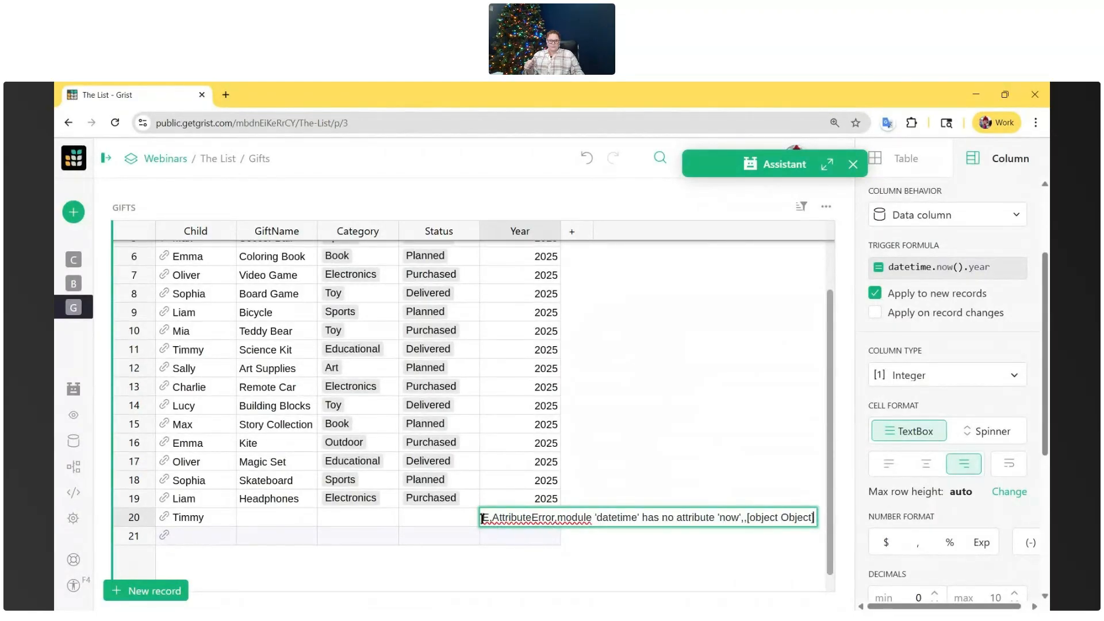
pyautogui.moveTo(486, 519); pyautogui.dragTo(811, 517)
pyautogui.hotkey('ctrl', 'c')
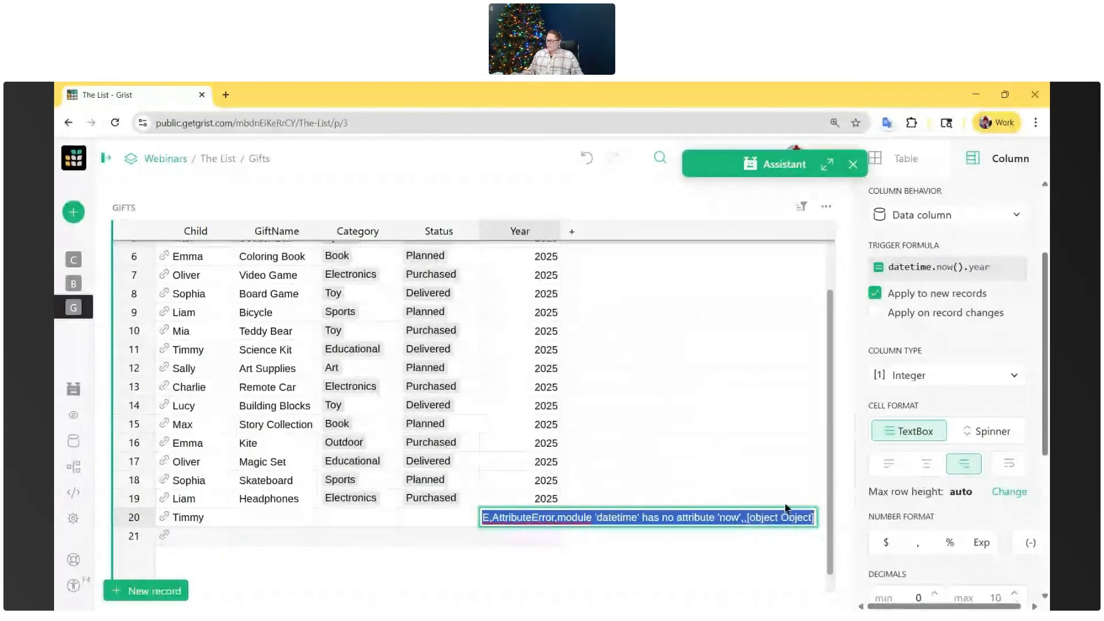
# - Reopen the Assistant and tell it "it gave an error when i created a new record"
pyautogui.click(837, 171)
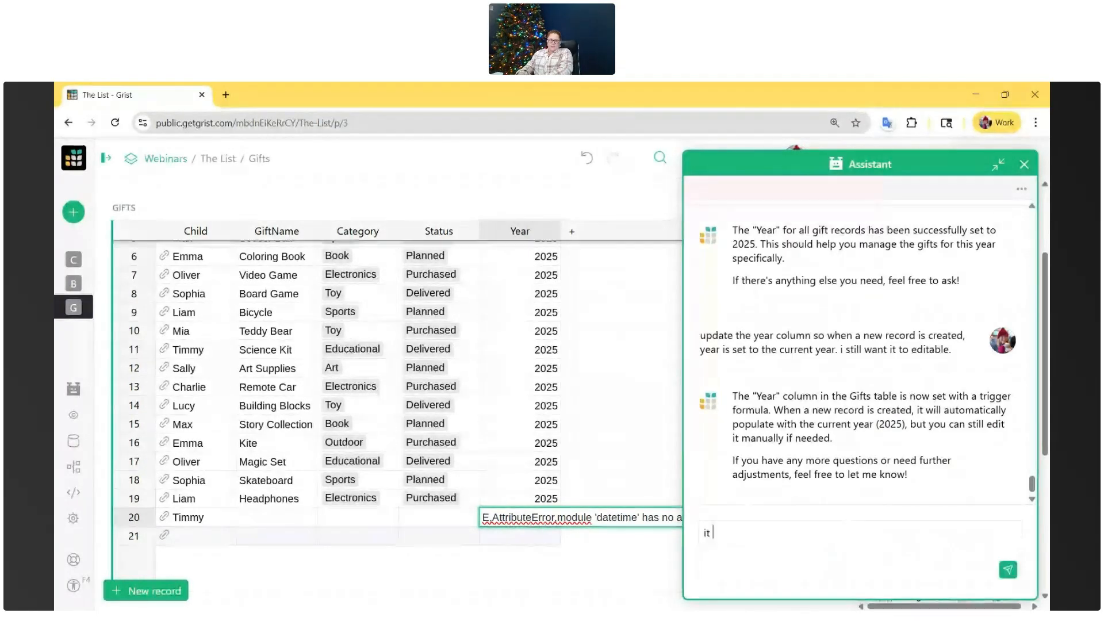
pyautogui.write('it gave an error when i created a new record')
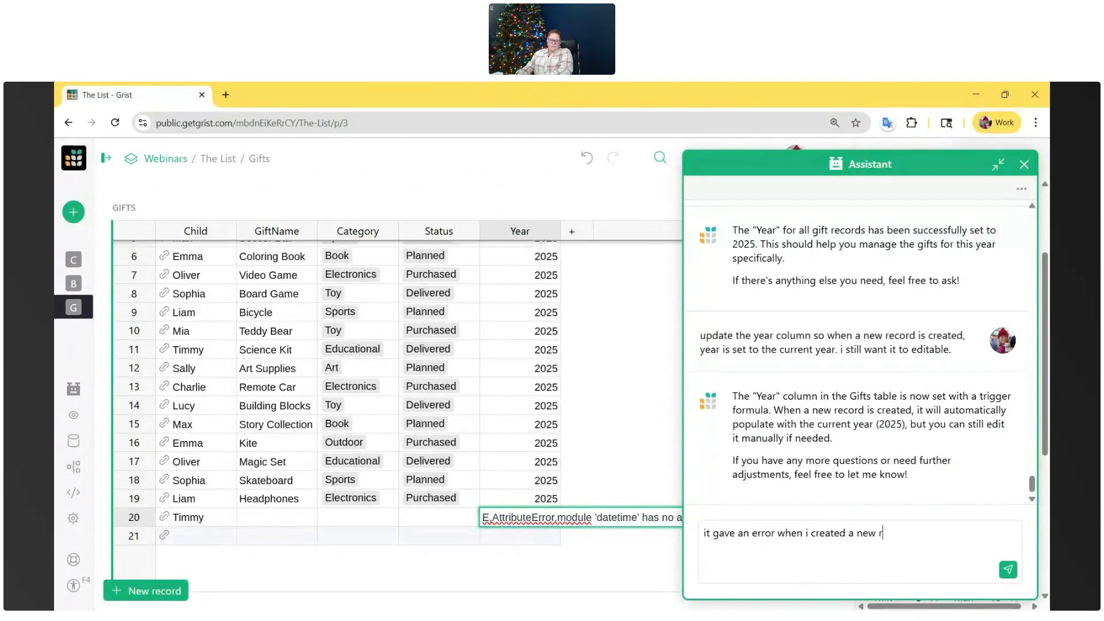
pyautogui.press('Return')
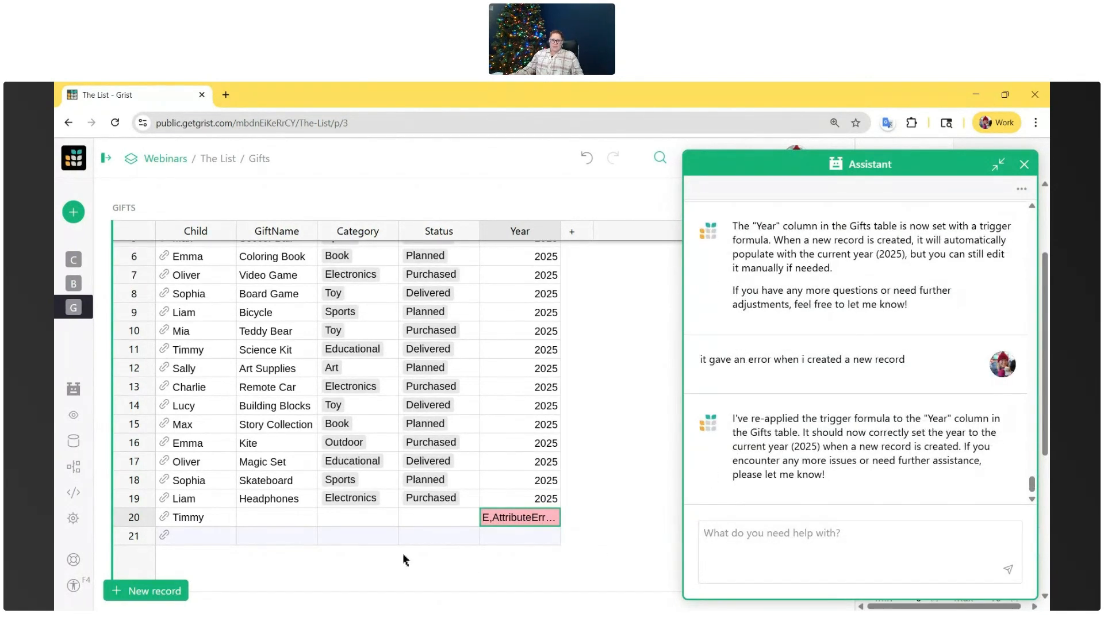
# - Add a test record in row 21 of Gifts for the same child as in row 18
pyautogui.click(210, 540)
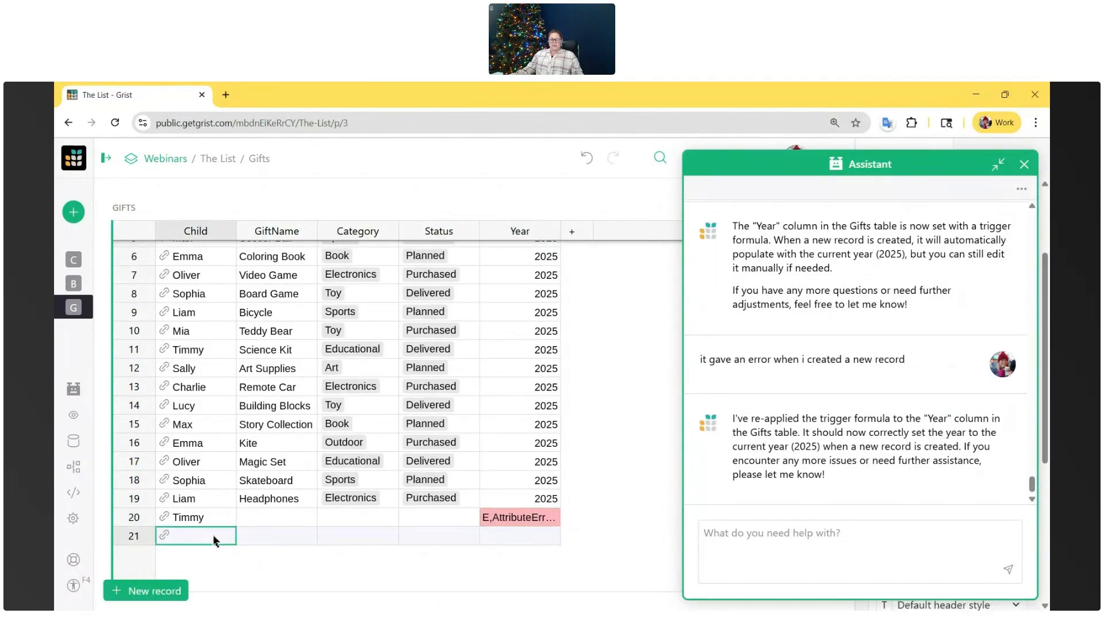
pyautogui.press('Return')
pyautogui.write('Sophia')
pyautogui.click(211, 489)
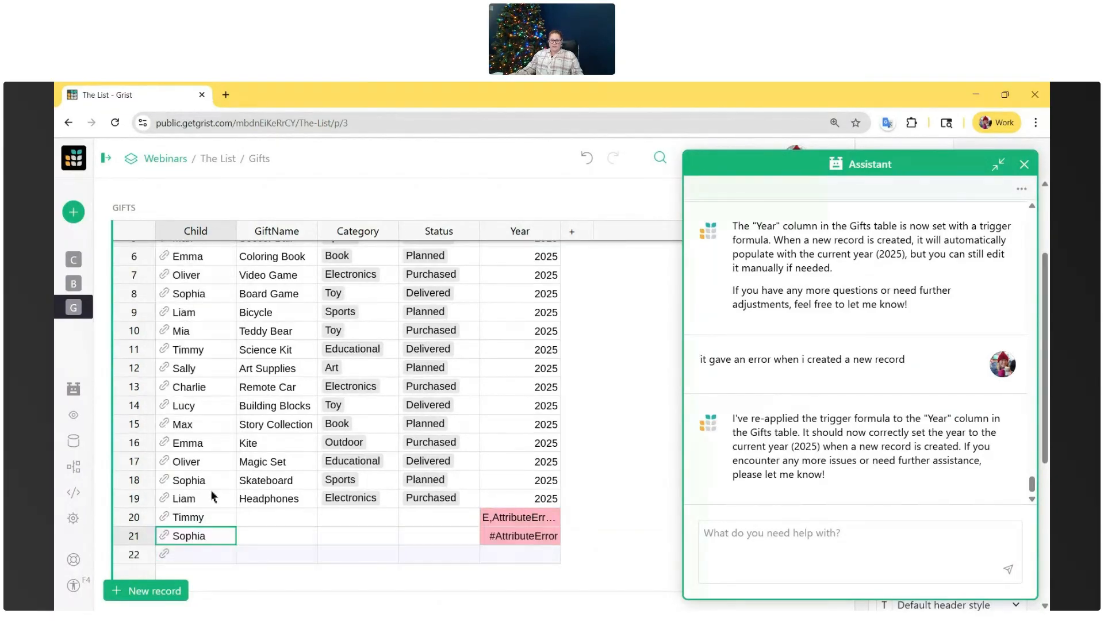
# - Copy the full error text from row 21's Year cell and send it to the Assistant
pyautogui.doubleClick(507, 539)
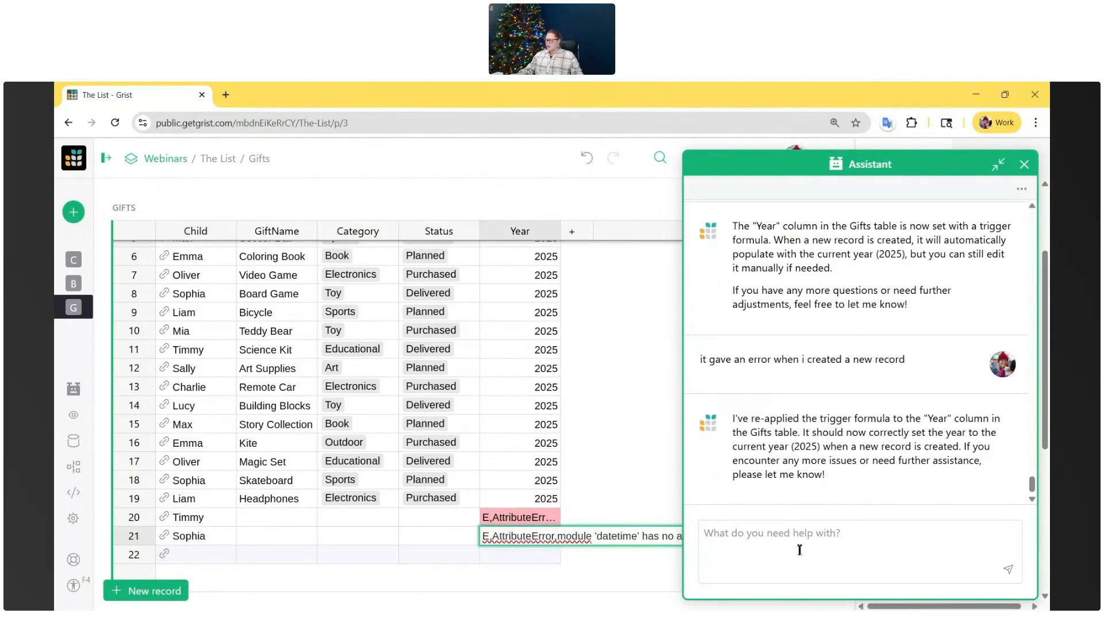
pyautogui.hotkey('ctrl', 'v')
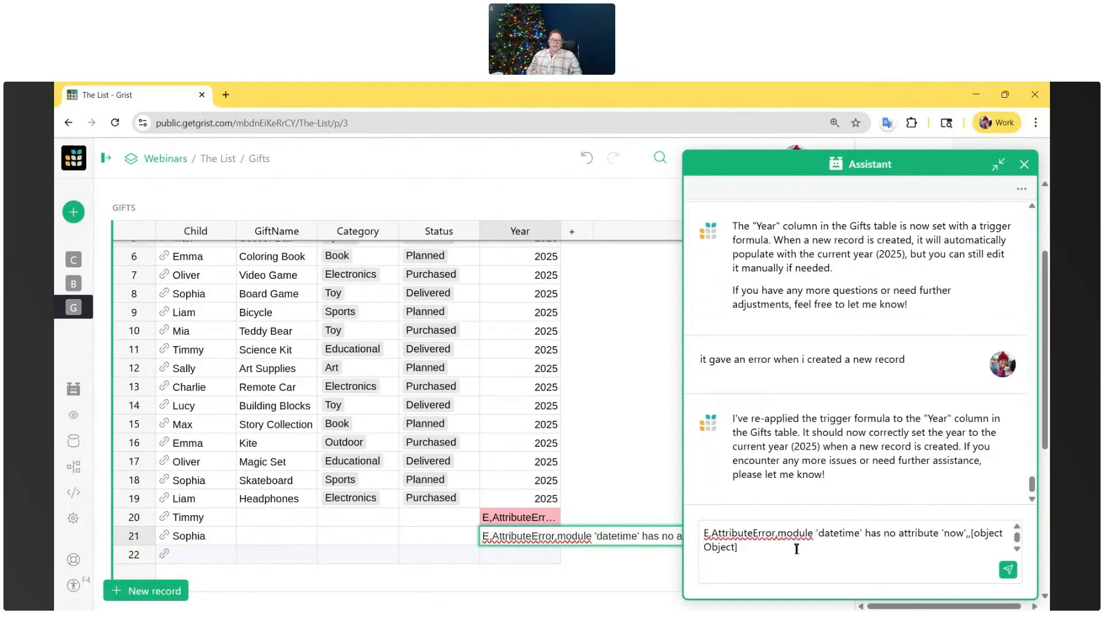
pyautogui.press('Return')
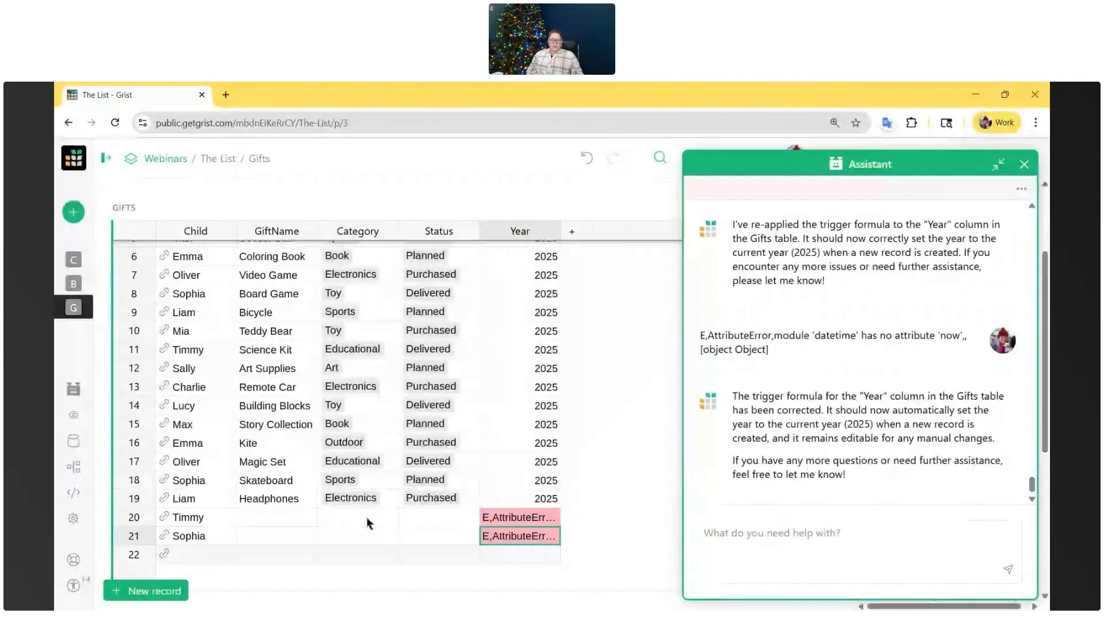
# - Add a test record in row 22 of Gifts for the same child as in row 17, and select its Year cell
pyautogui.doubleClick(196, 554)
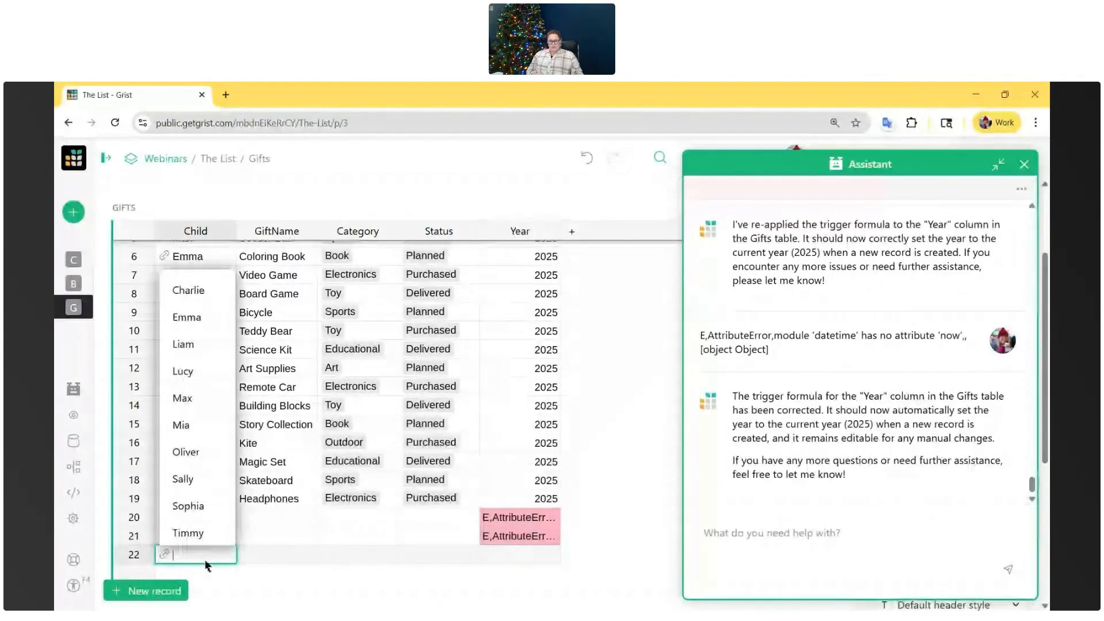
pyautogui.click(195, 451)
pyautogui.click(551, 568)
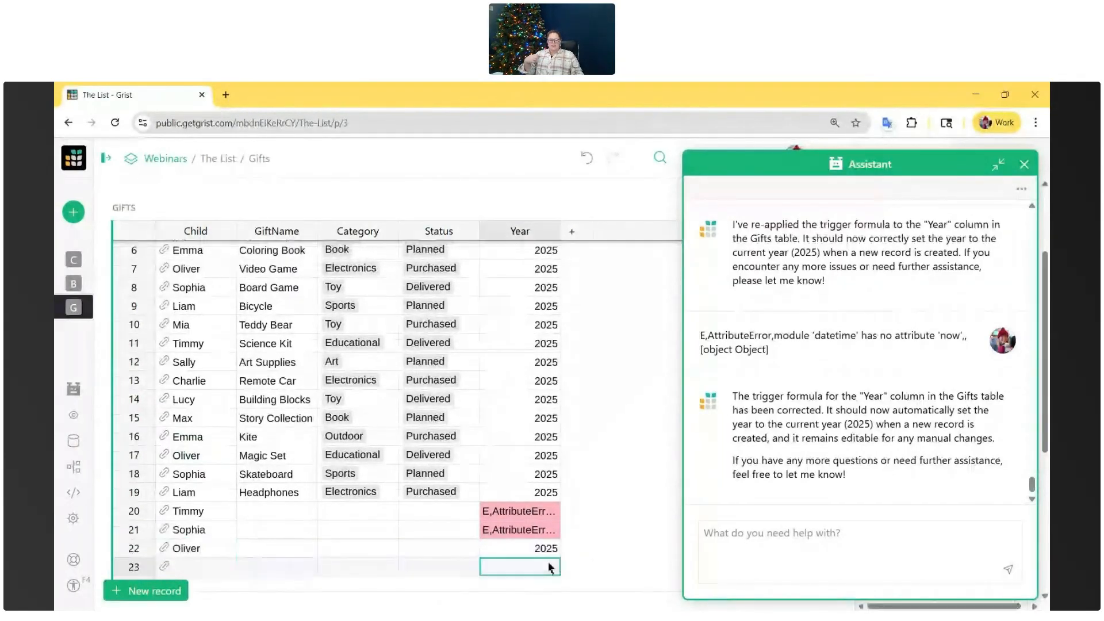
pyautogui.click(533, 546)
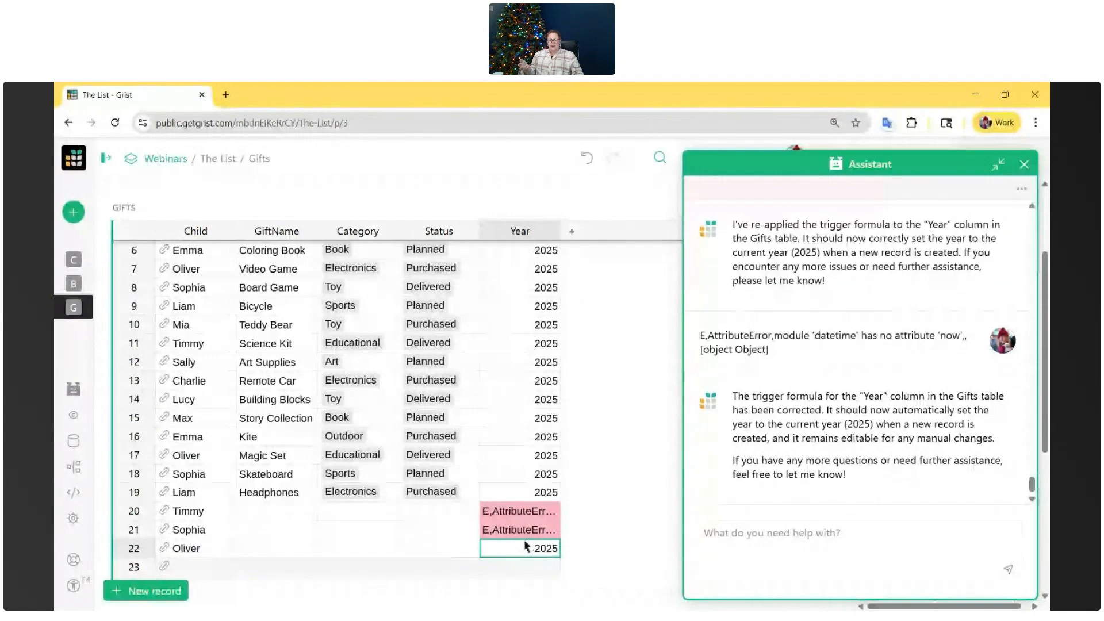
# - Delete the test records in rows 20 to 22 of the Gifts table
pyautogui.click(131, 512)
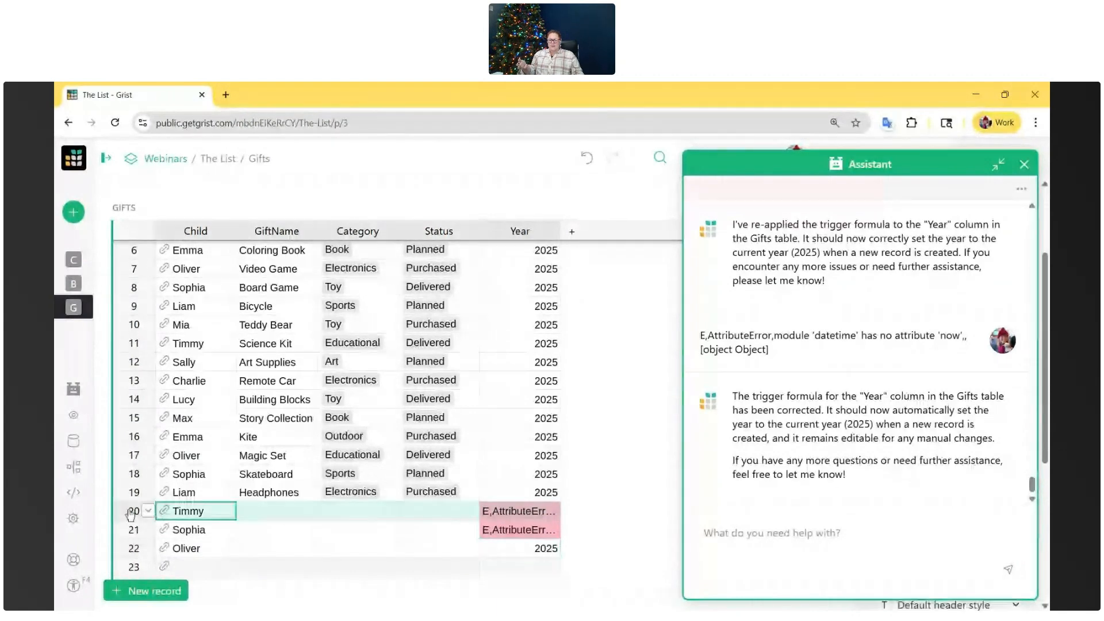
pyautogui.moveTo(131, 512); pyautogui.dragTo(133, 548)
pyautogui.rightClick(137, 526)
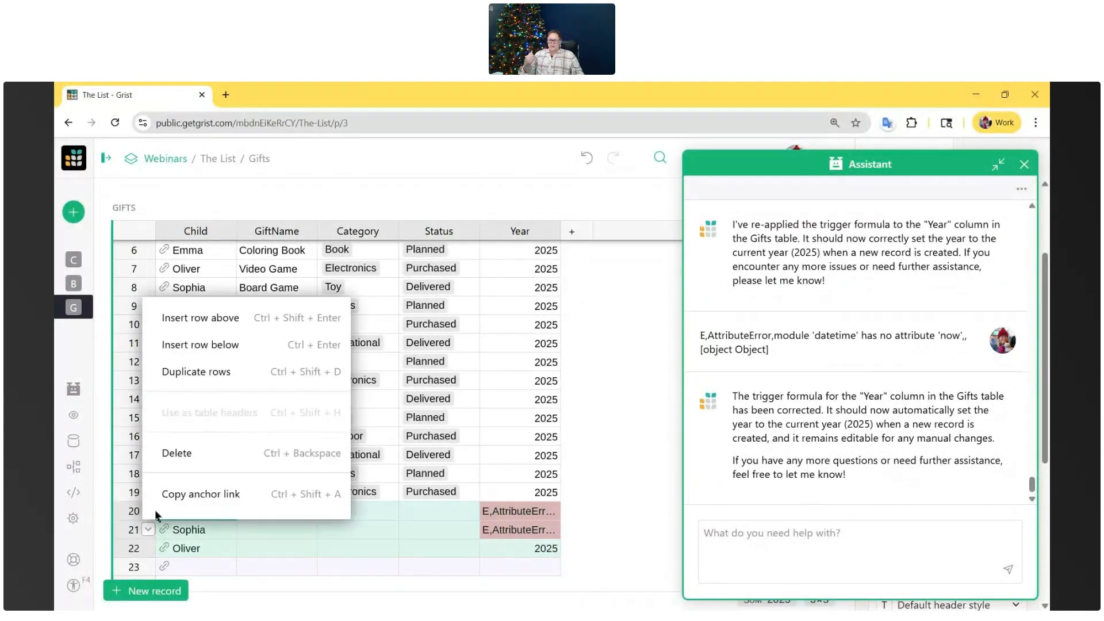
pyautogui.click(199, 460)
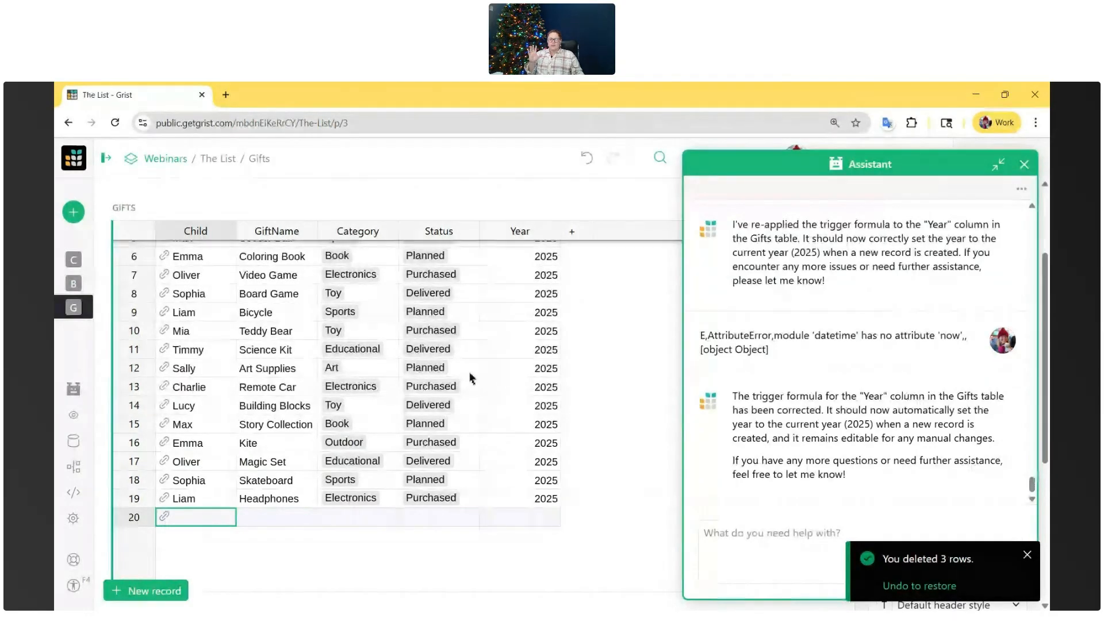
pyautogui.scroll(2, 440, 435)
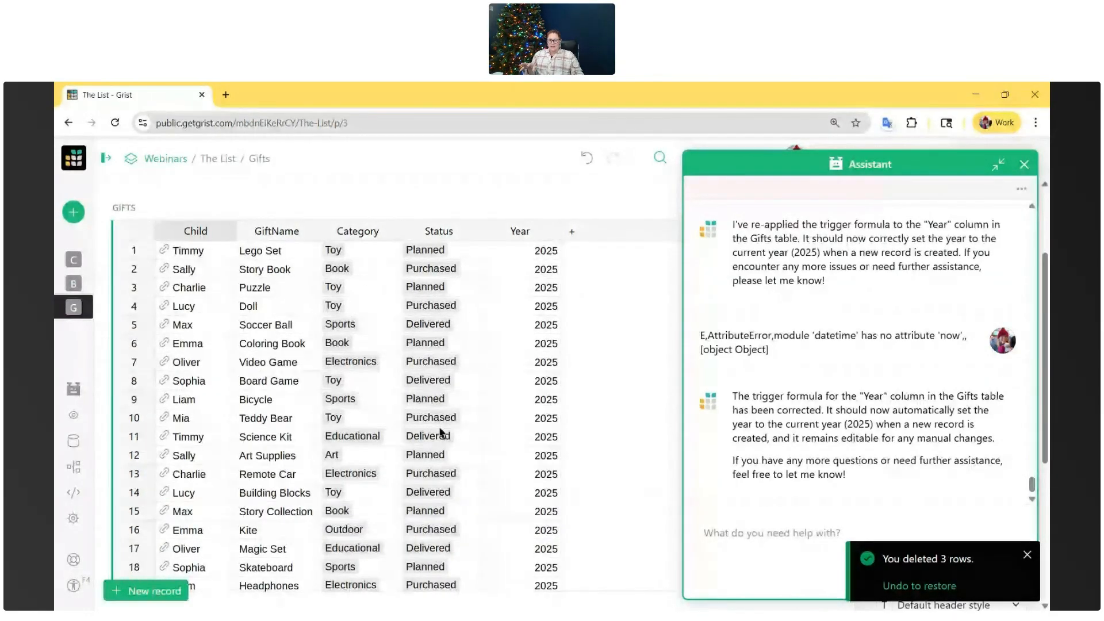
# - Check the BehaviorRecords page with the Assistant minimized, and open the Children page
pyautogui.click(77, 283)
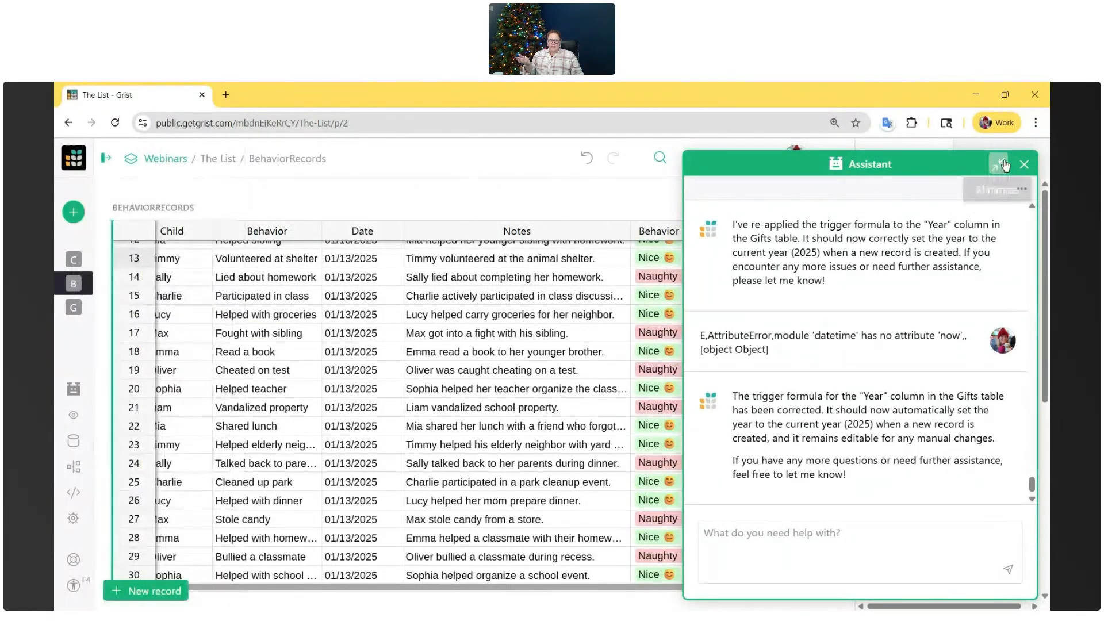
pyautogui.click(1003, 165)
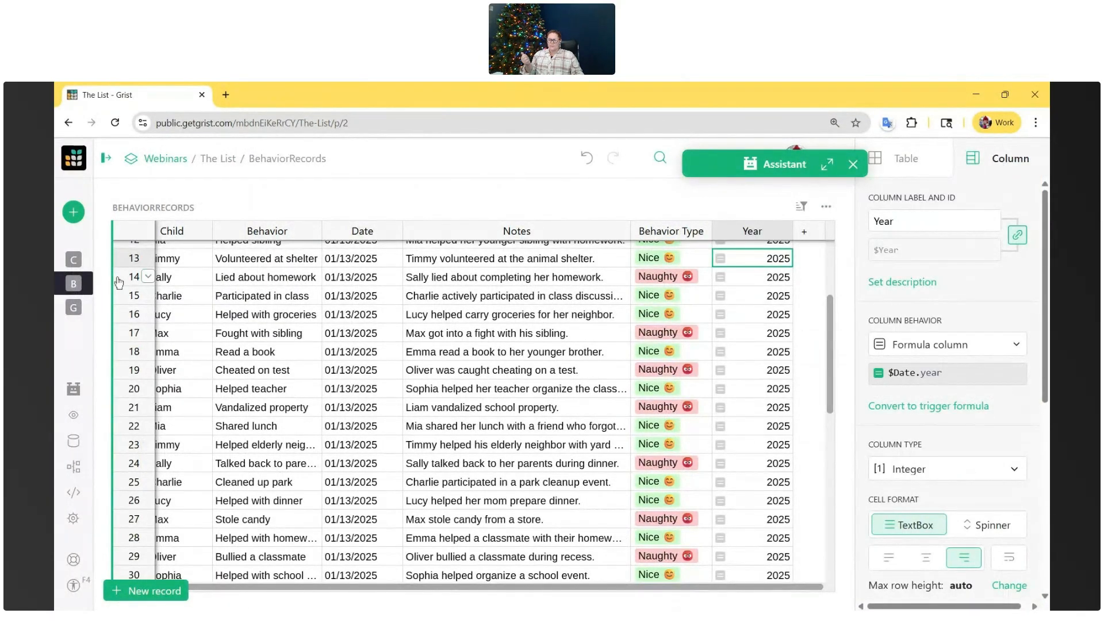
pyautogui.click(73, 259)
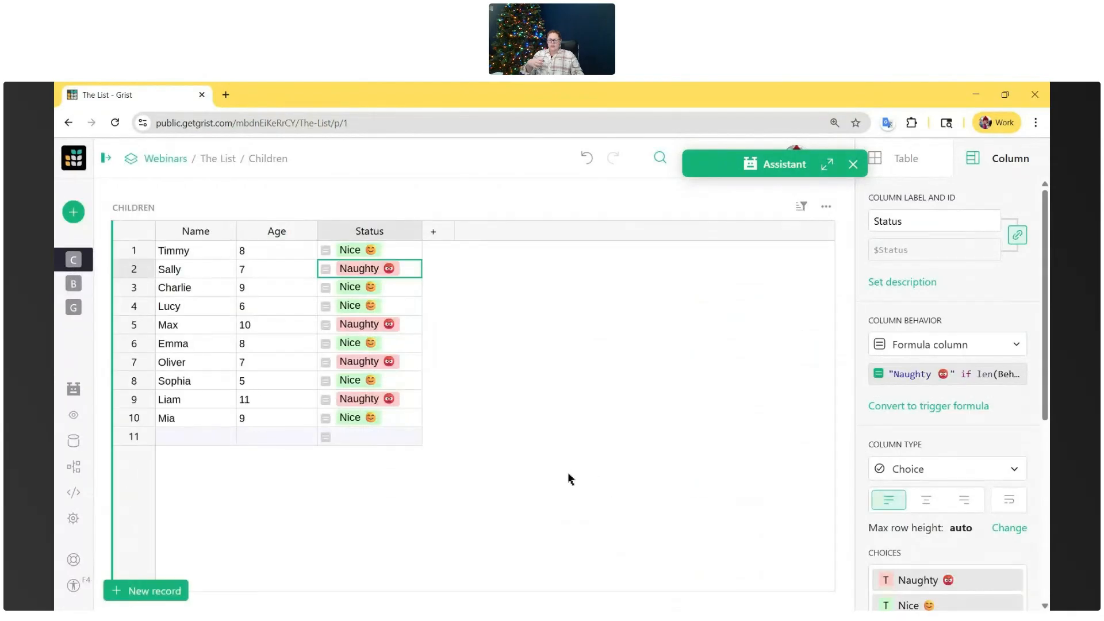
# - Reopen the Assistant and tell it "We want to automatically calculate the age of each kid based on birthday"
pyautogui.click(827, 165)
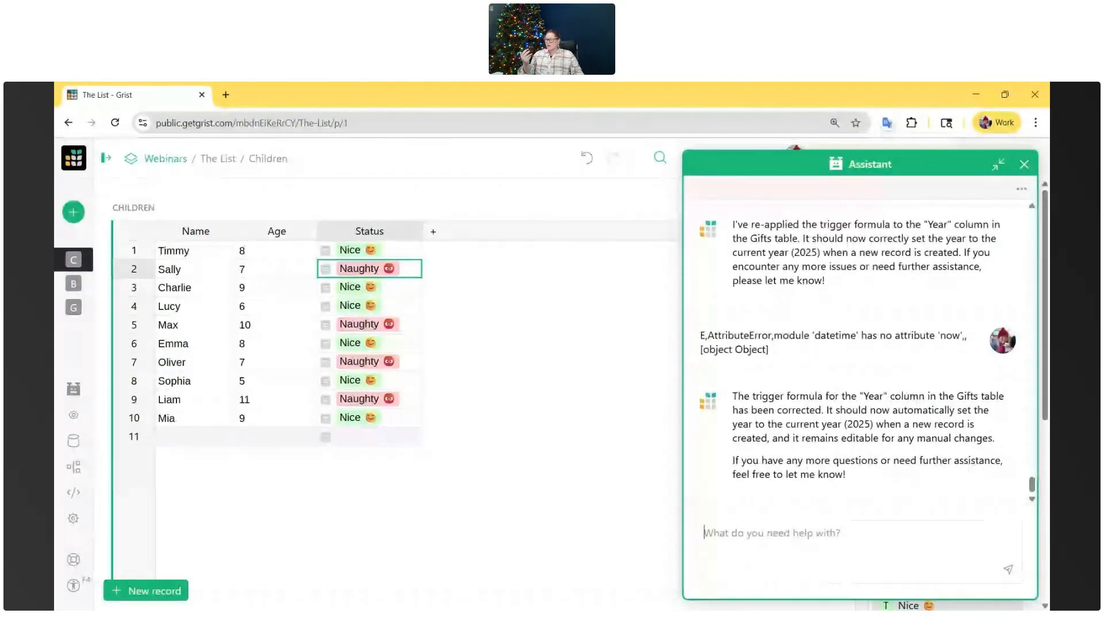
pyautogui.write('We want ')
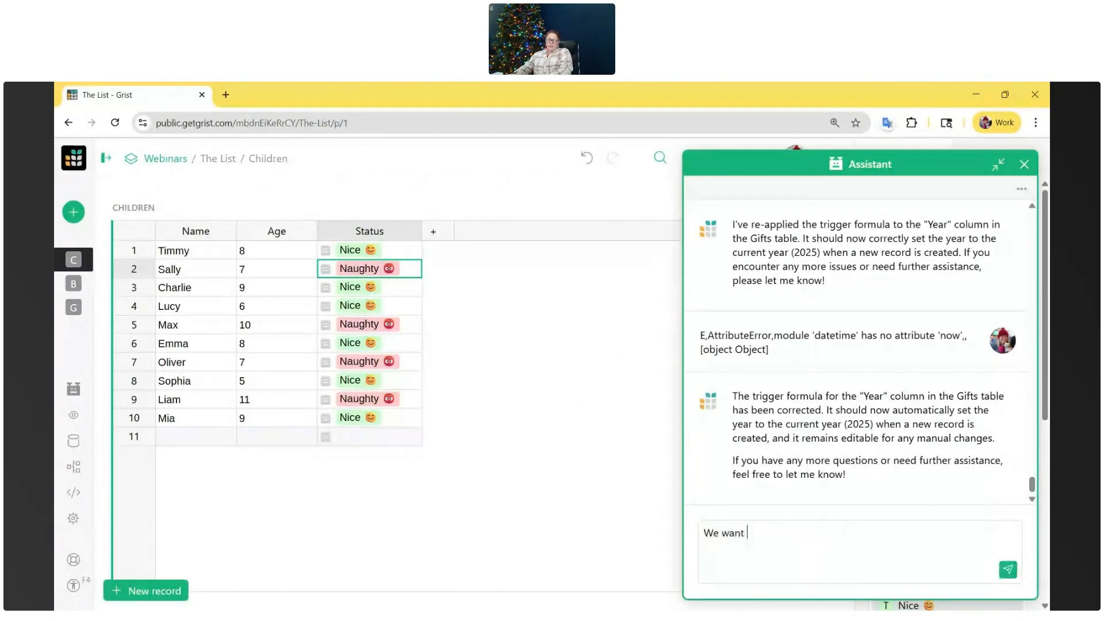
pyautogui.write('to automatically calculate the age of each kid based on birthday')
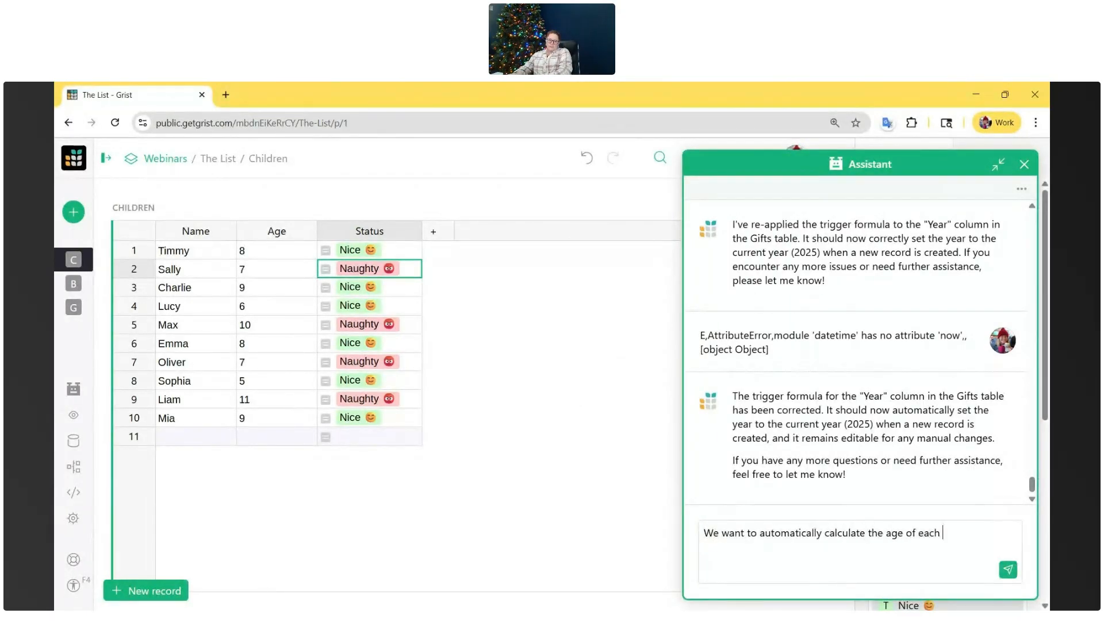
pyautogui.press('Return')
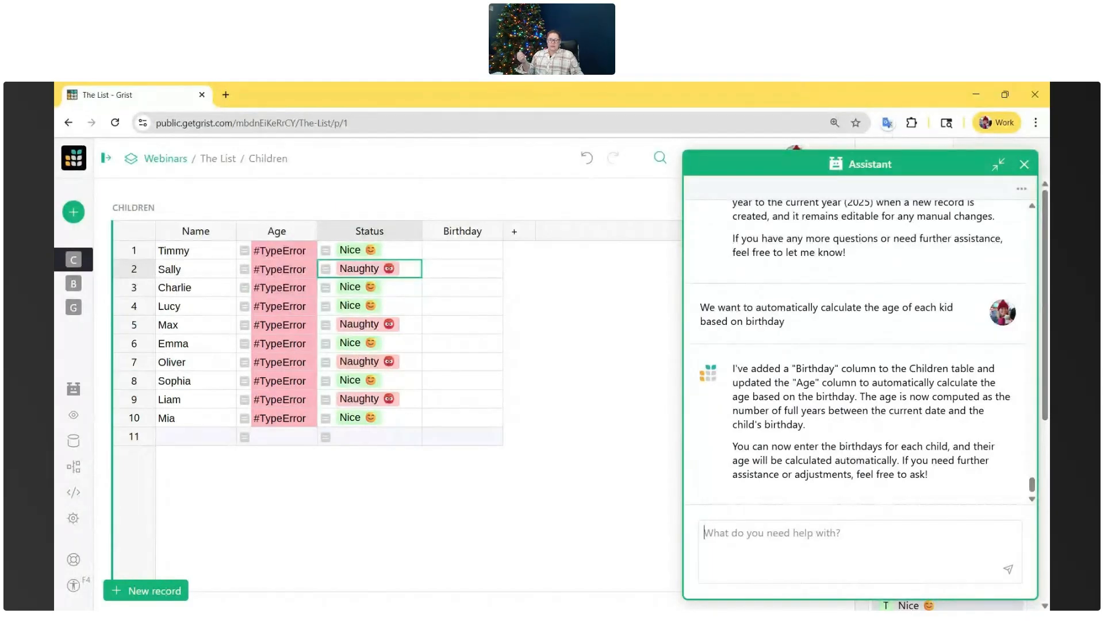
# - Tell the Assistant "add birthdays for the children."
pyautogui.write('add birthda')
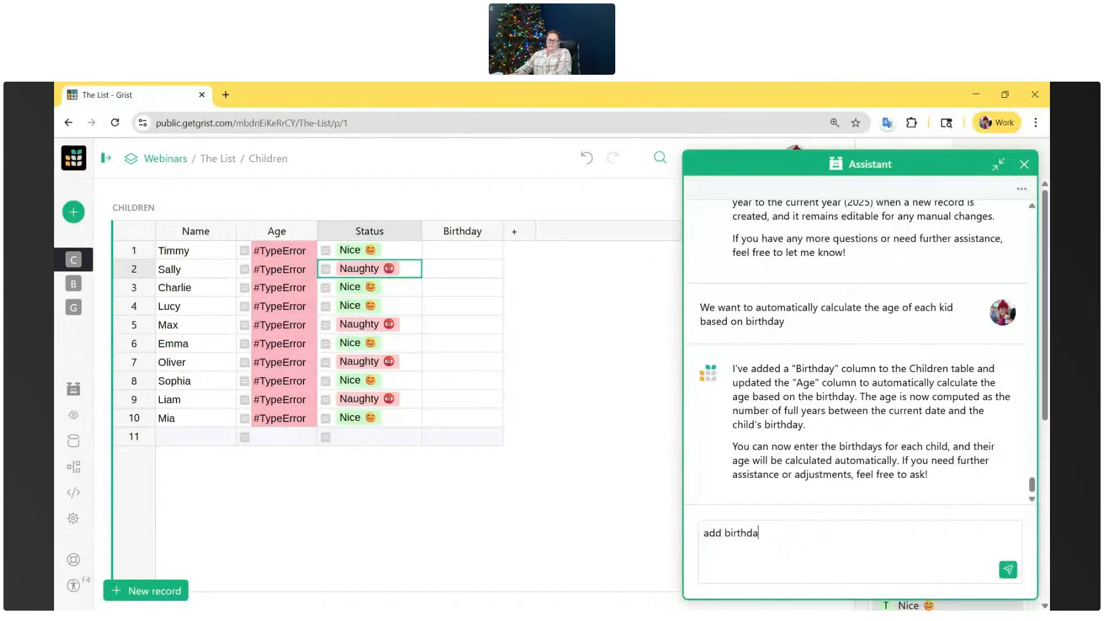
pyautogui.write('ys for the children.')
pyautogui.press('Return')
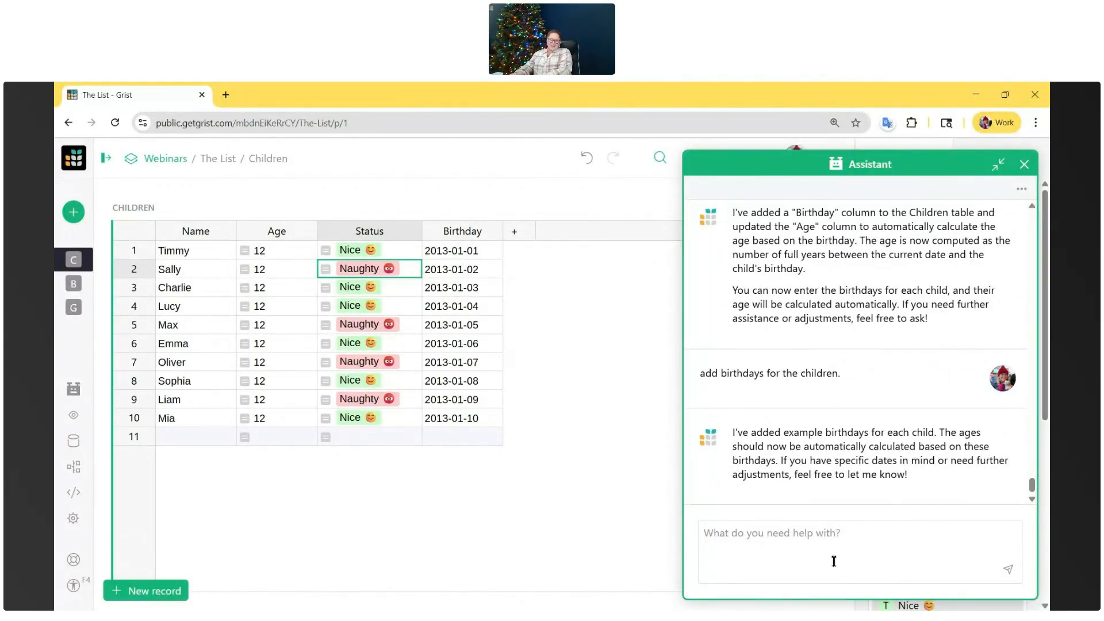
# - Tell the Assistant "randomize the birthdays more. all kids should be under the age of 14 but month date and year should still be random...right now they are not"
pyautogui.write('randomize the birthdays more. all kids sho')
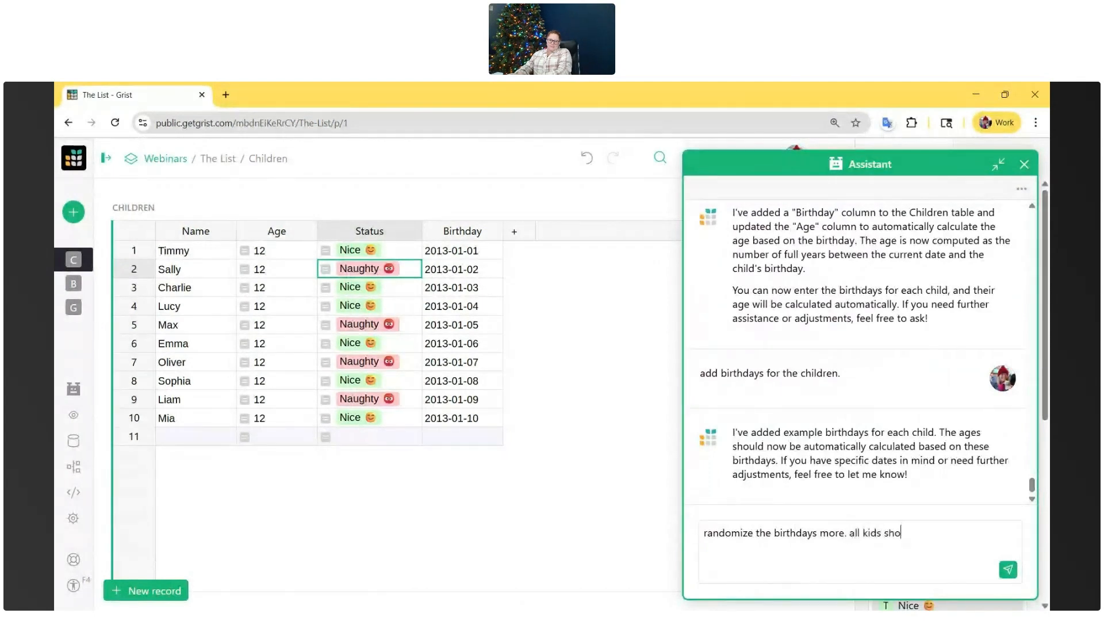
pyautogui.write('uld be under the age of 14 but ')
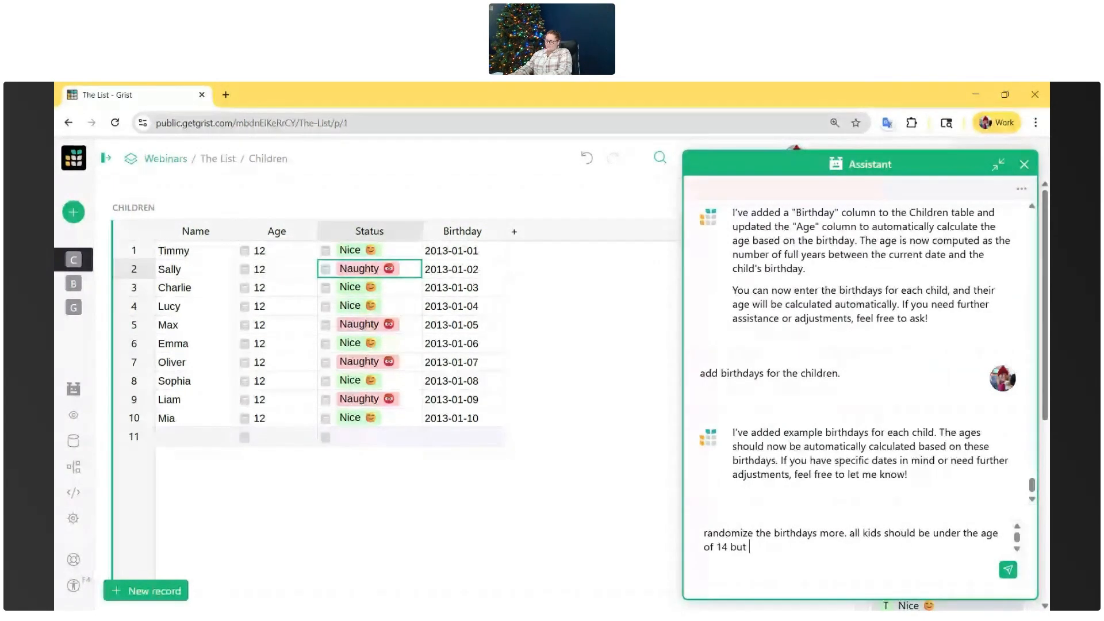
pyautogui.write('should')
pyautogui.press('BackSpace')
pyautogui.press('BackSpace')
pyautogui.press('BackSpace')
pyautogui.press('BackSpace')
pyautogui.press('BackSpace')
pyautogui.press('BackSpace')
pyautogui.write('month date ')
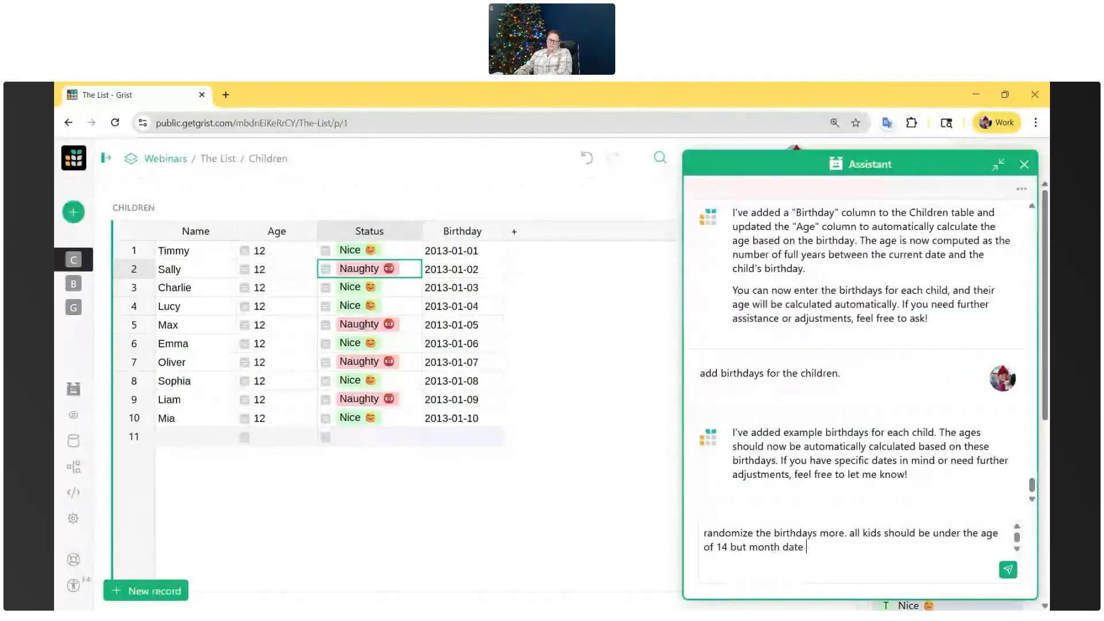
pyautogui.write('and year should still be random...right now they are n')
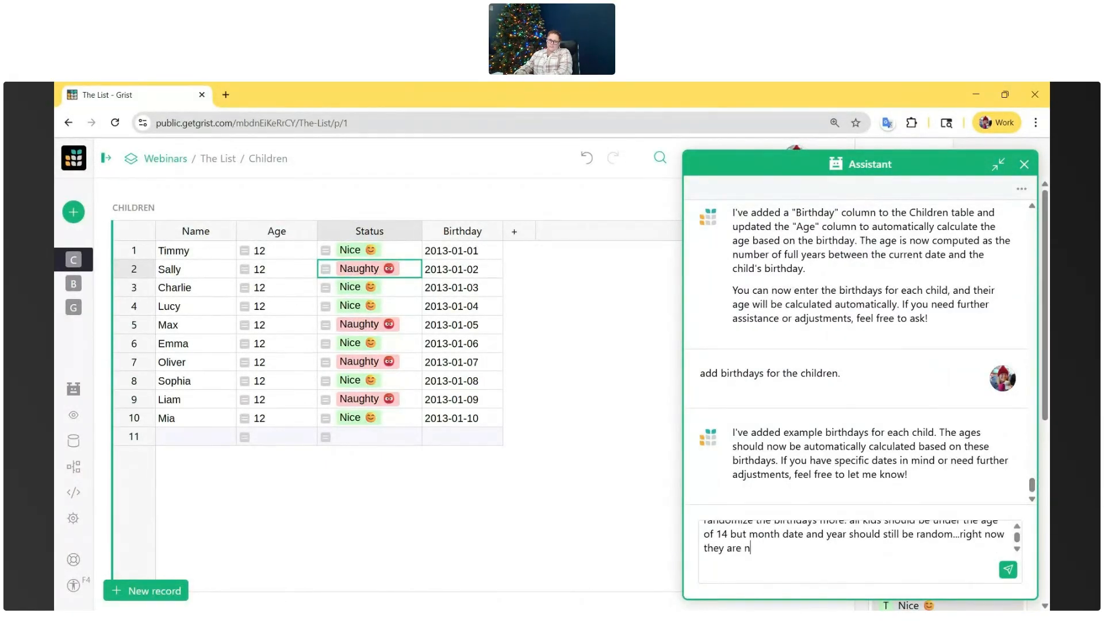
pyautogui.write('ot')
pyautogui.press('Return')
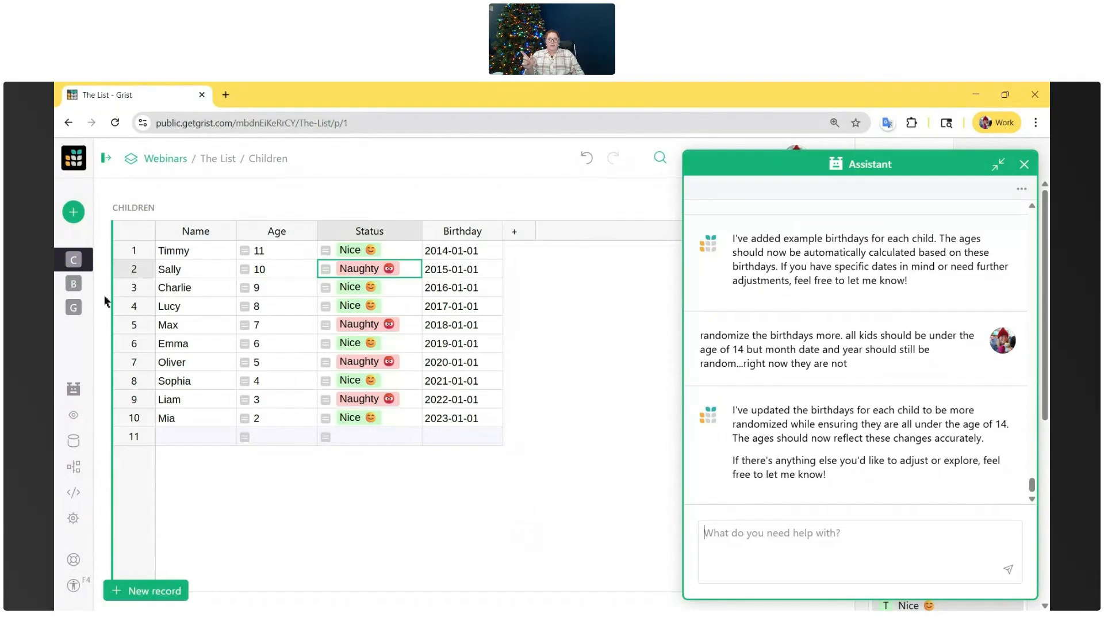
# - Open the BehaviorRecords page and minimize the Assistant to view the table and its Year column settings
pyautogui.moveTo(74, 284)
pyautogui.click(131, 287)
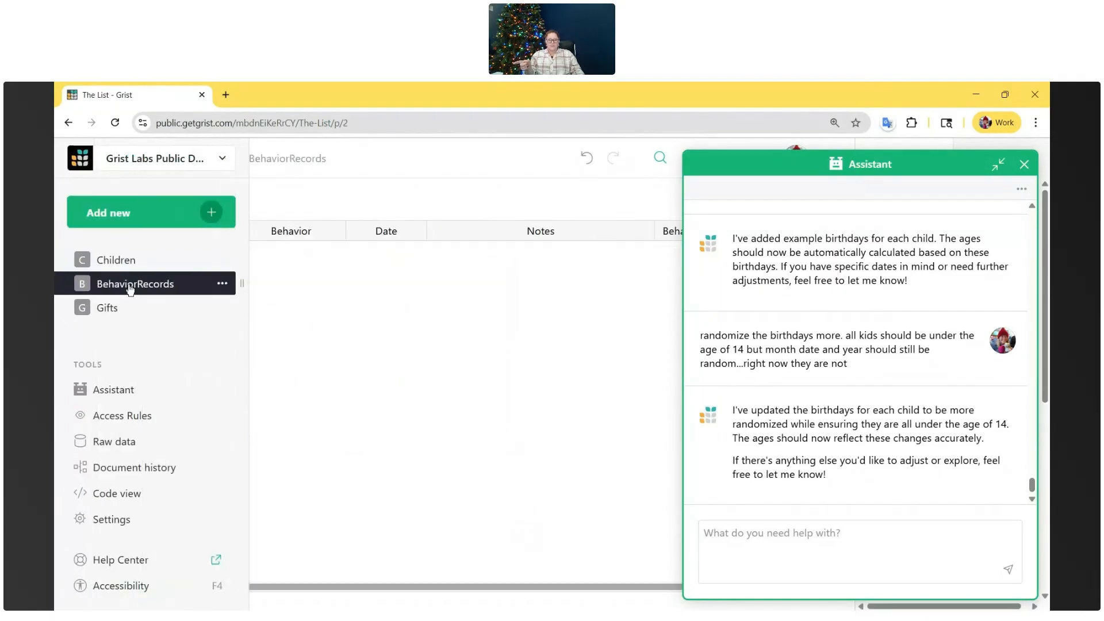
pyautogui.click(998, 166)
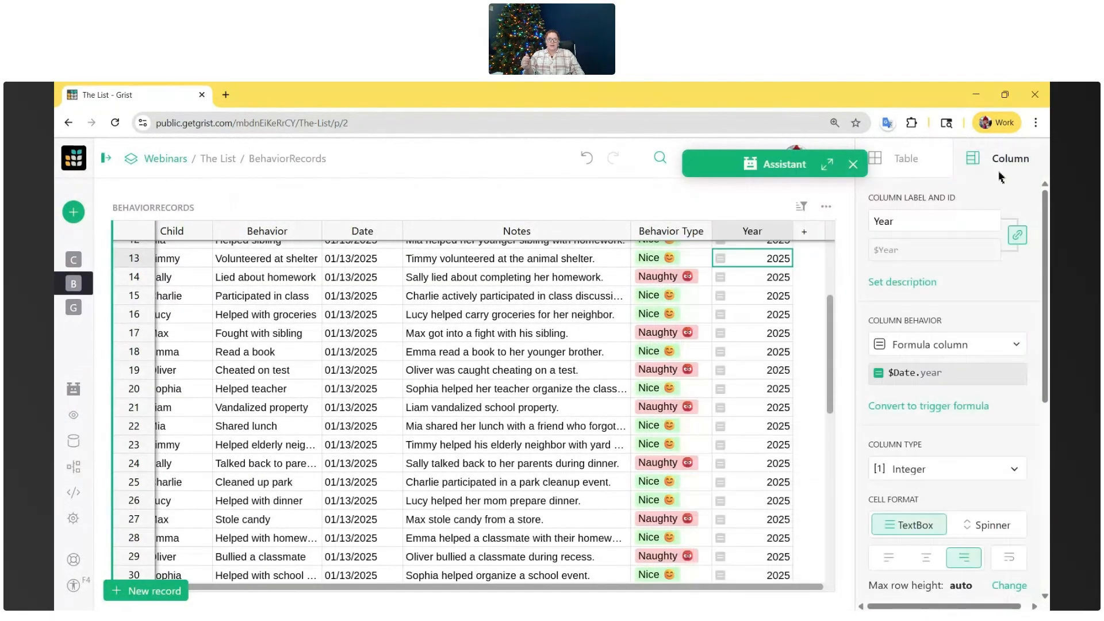
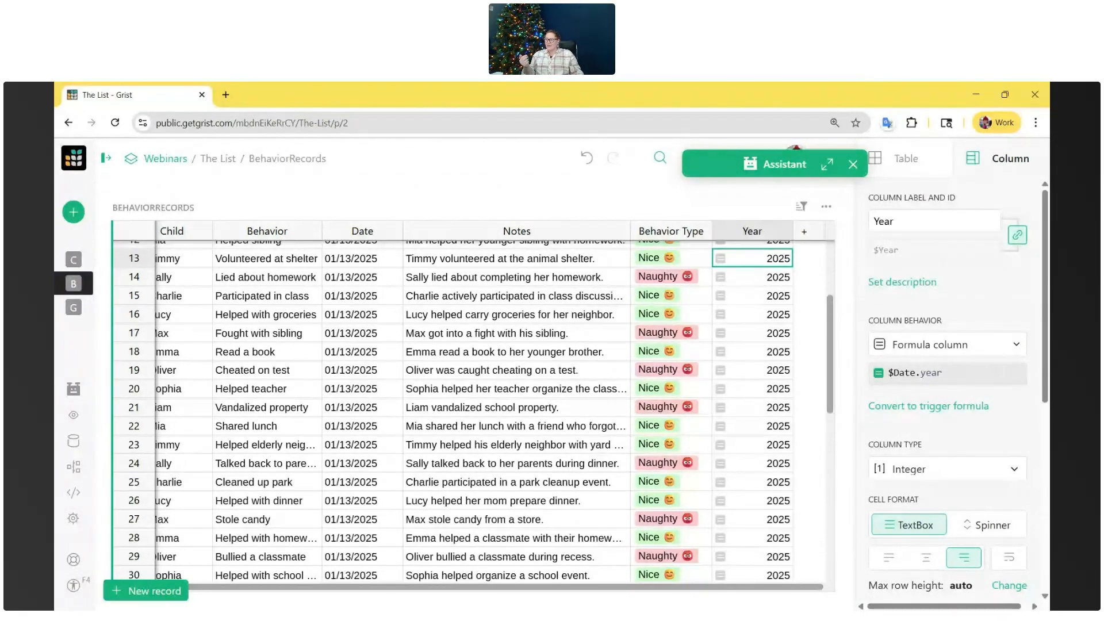
# - Tell the Assistant to make the Year column run Dec 25 of the prior year through Dec 24, e.g. Dec 26, 2025 counts as 2026
pyautogui.click(829, 165)
pyautogui.click(817, 539)
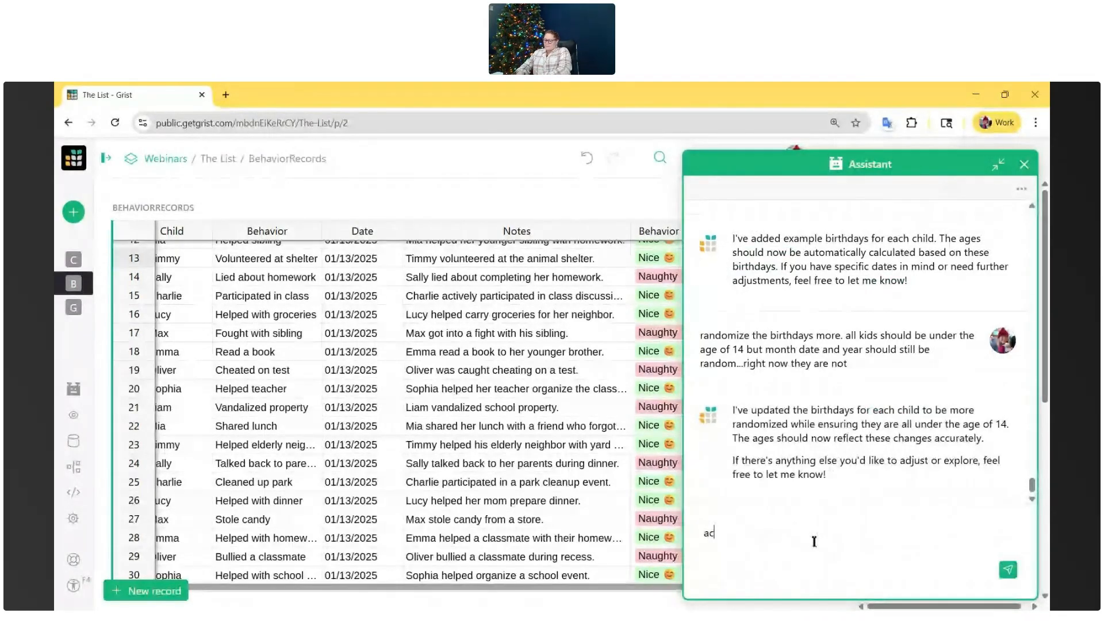
pyautogui.write('actually, lets update the year column ')
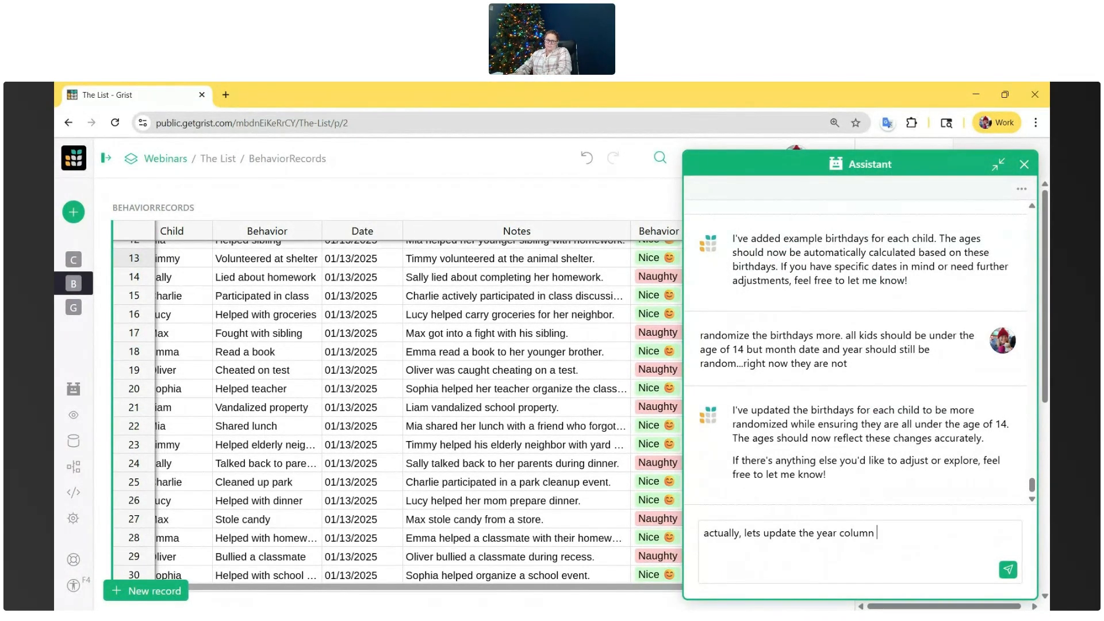
pyautogui.write('so a year runs from dec')
pyautogui.write('25th the prior')
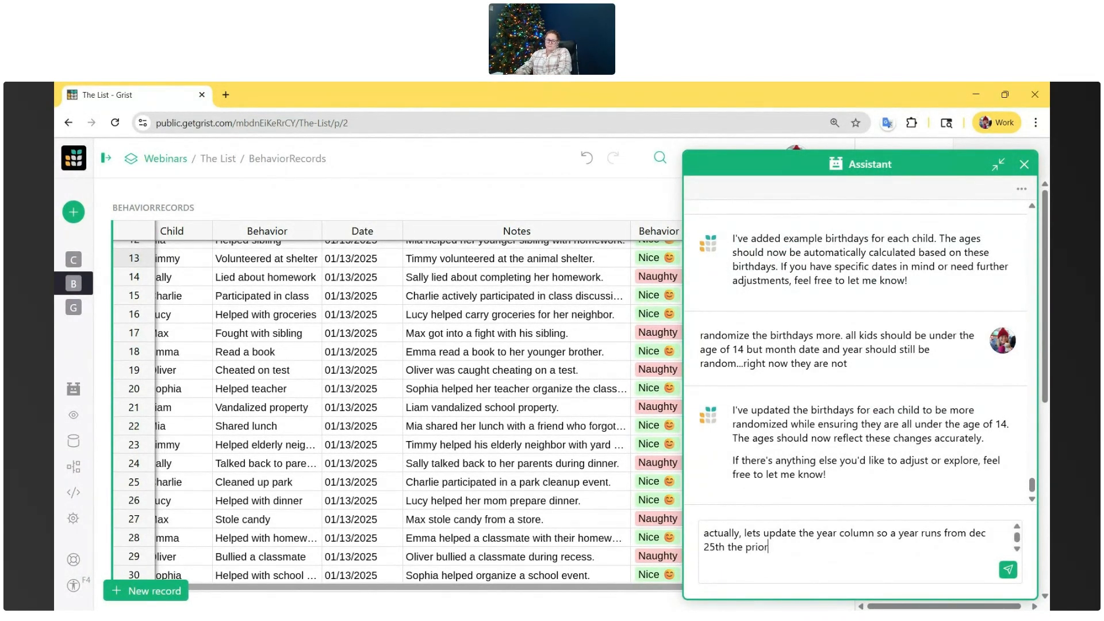
pyautogui.write(' year thru dec 24th of the current year.')
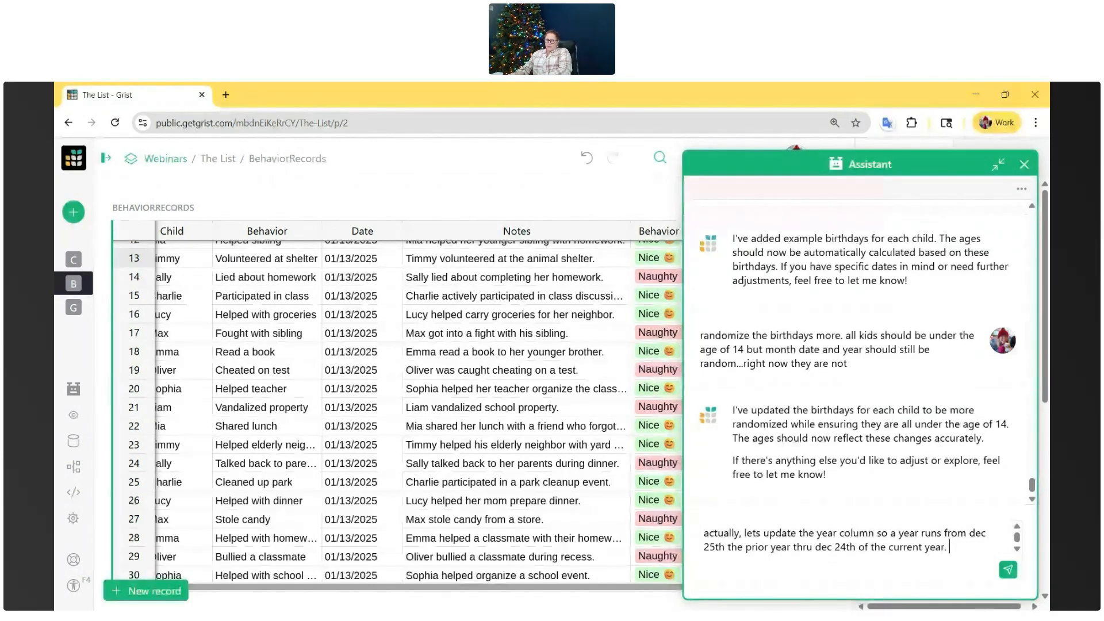
pyautogui.write(' For example, d')
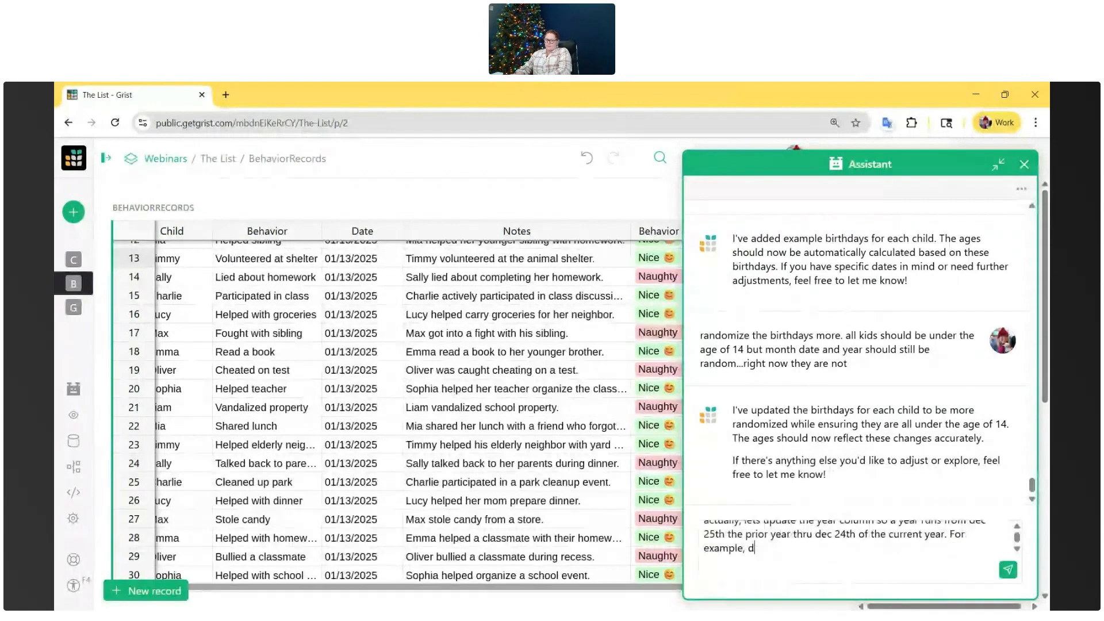
pyautogui.write('ev 26,2025 should ')
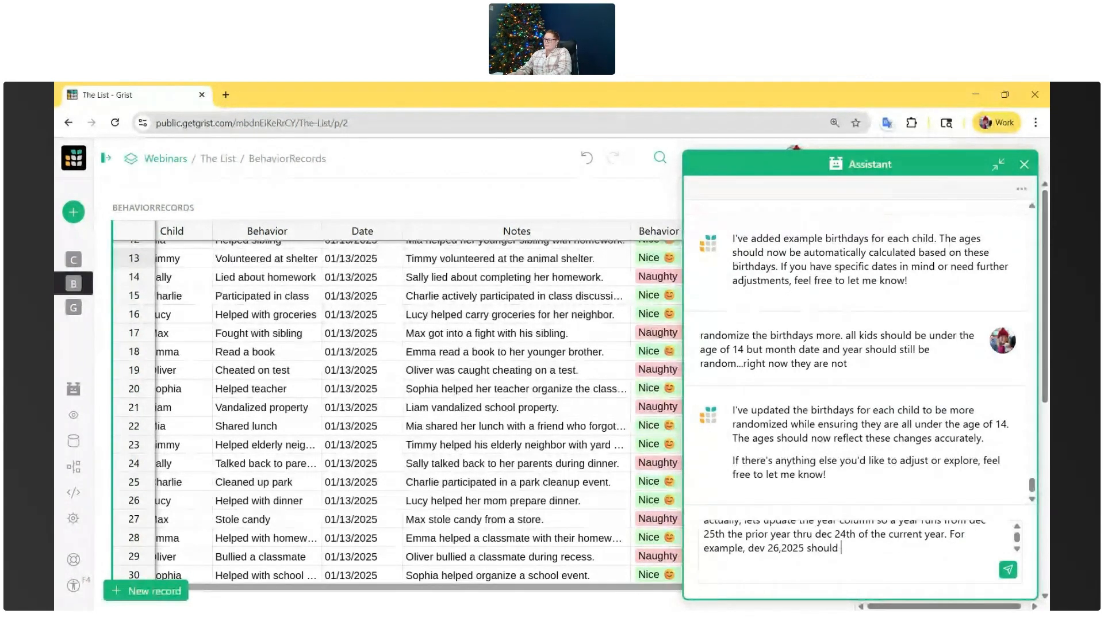
pyautogui.write('coulnt as 2026')
pyautogui.press('Return')
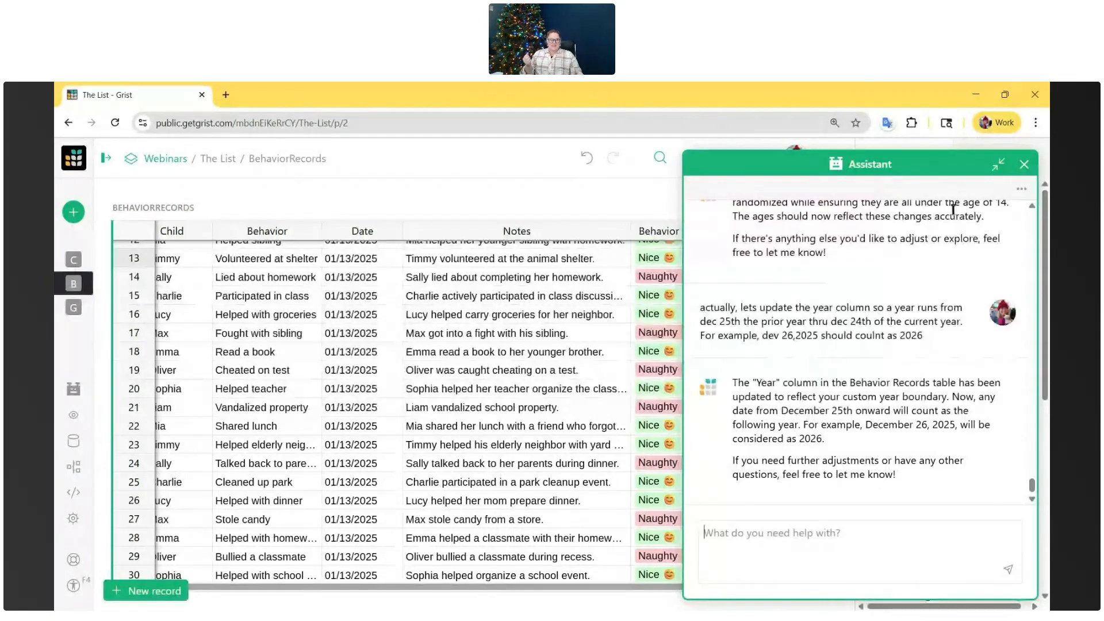
# - Minimize the Assistant, add a BehaviorRecords row dated 12/29/2025 and check its Year cell
pyautogui.click(998, 164)
pyautogui.scroll(-1, 645, 300)
pyautogui.scroll(-8, 645, 300)
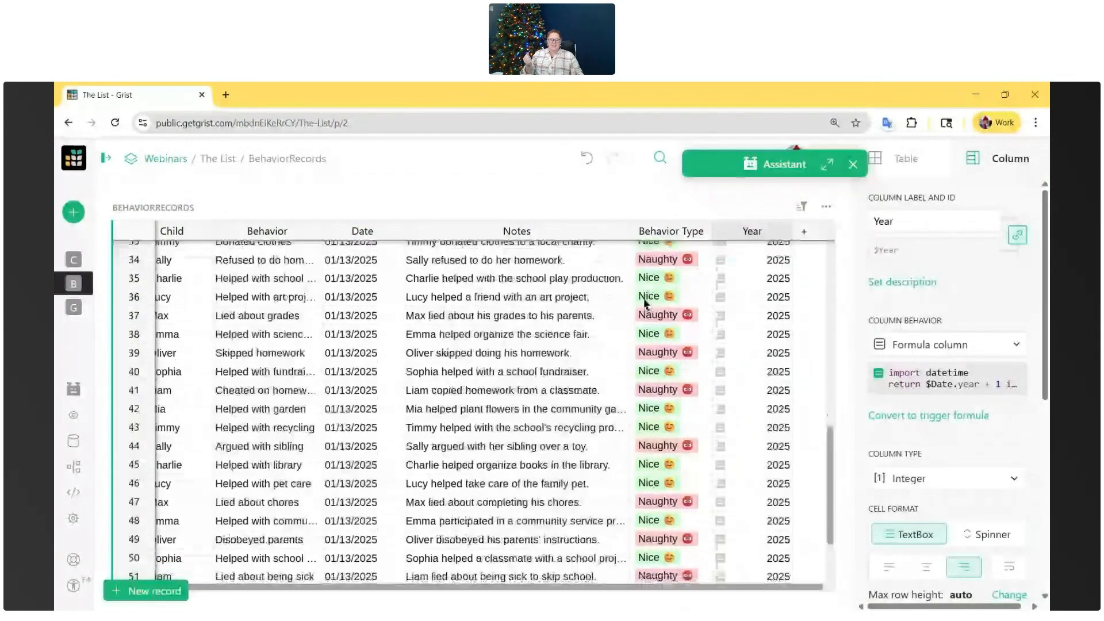
pyautogui.doubleClick(355, 513)
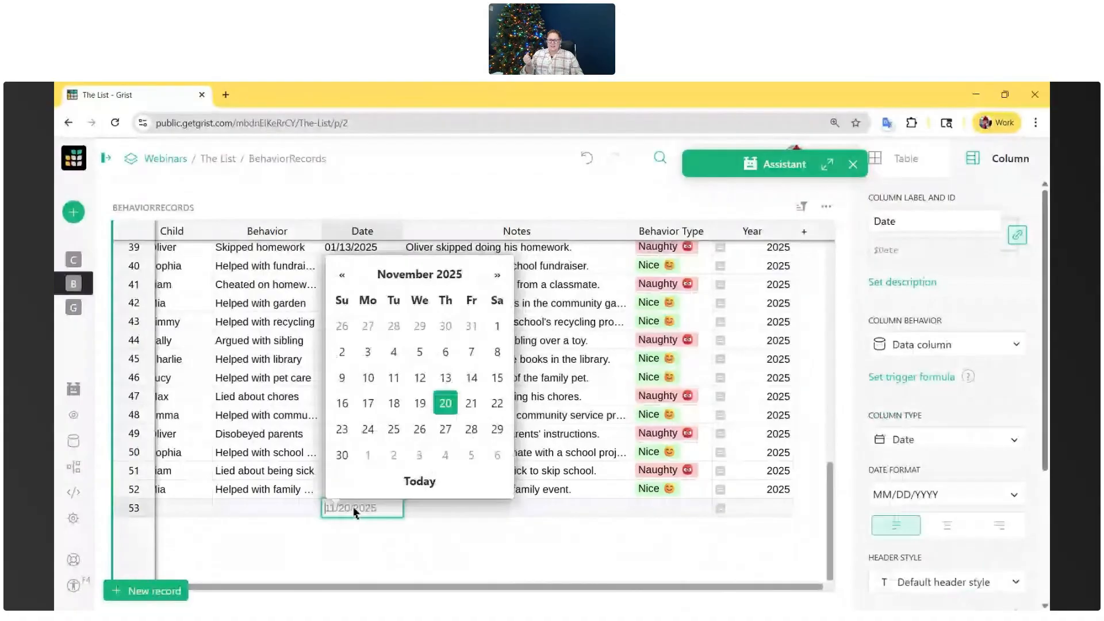
pyautogui.click(497, 275)
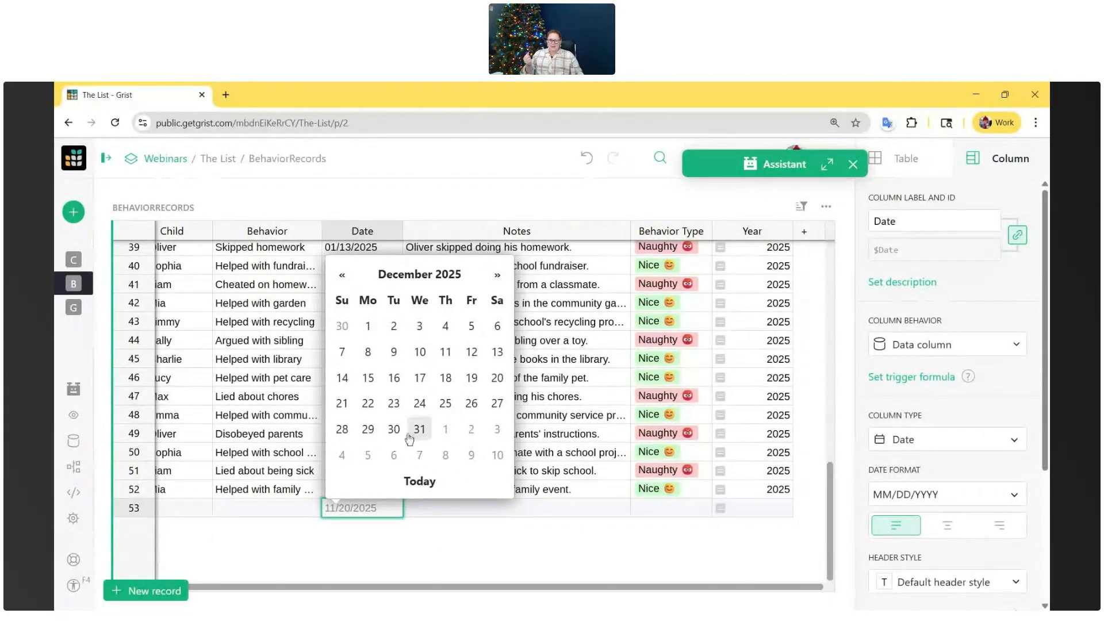
pyautogui.click(368, 429)
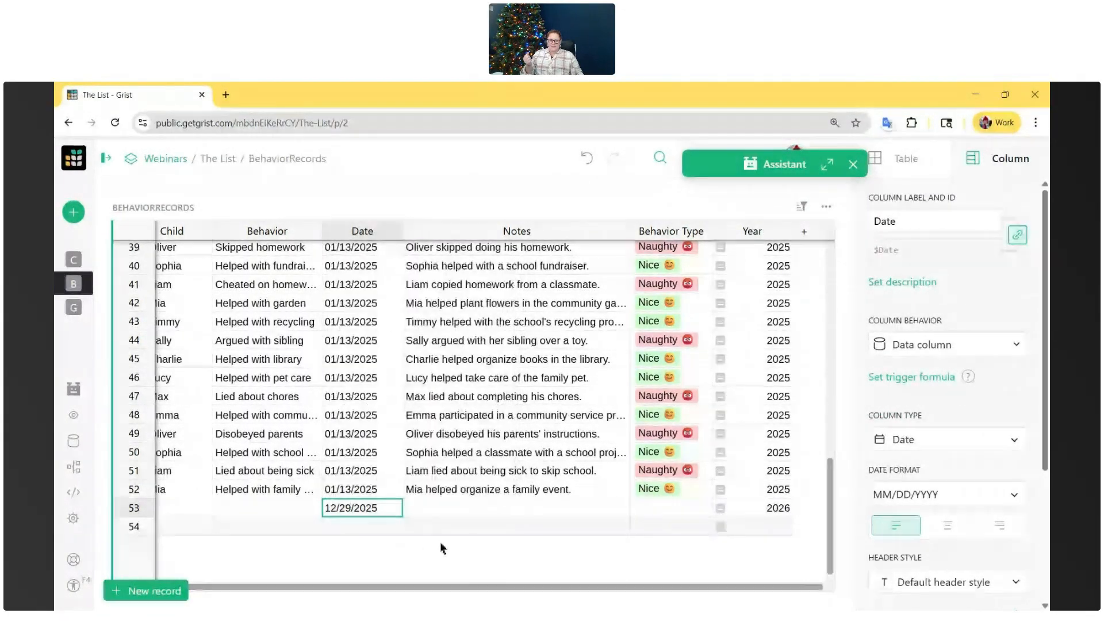
pyautogui.click(775, 506)
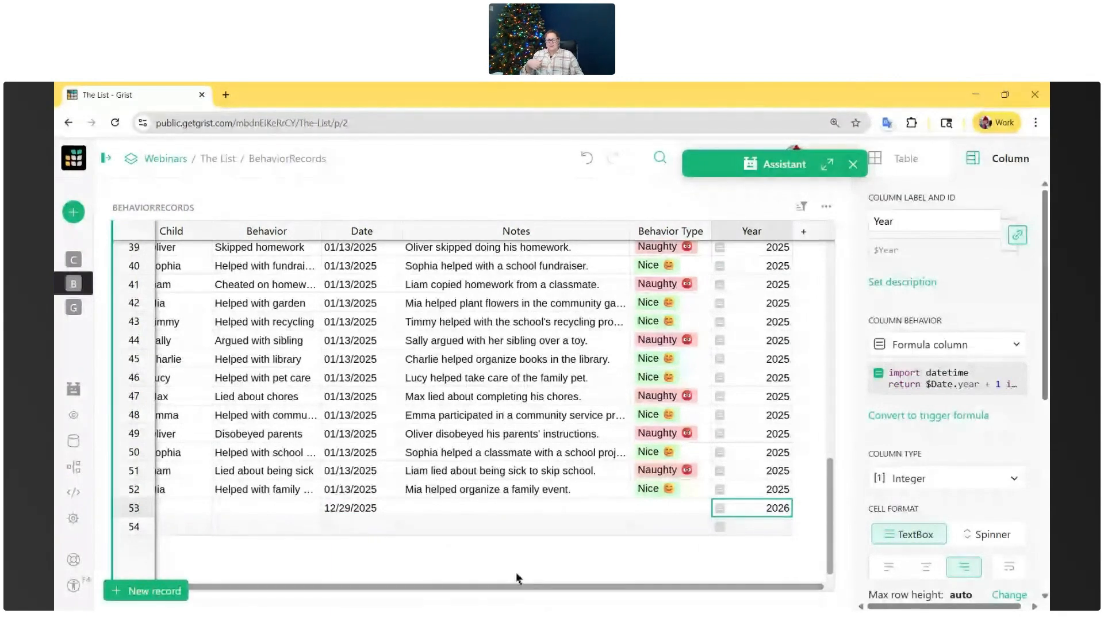
# - Expand the Assistant and open a Status formula on the Children page to see how the status is determined
pyautogui.click(827, 165)
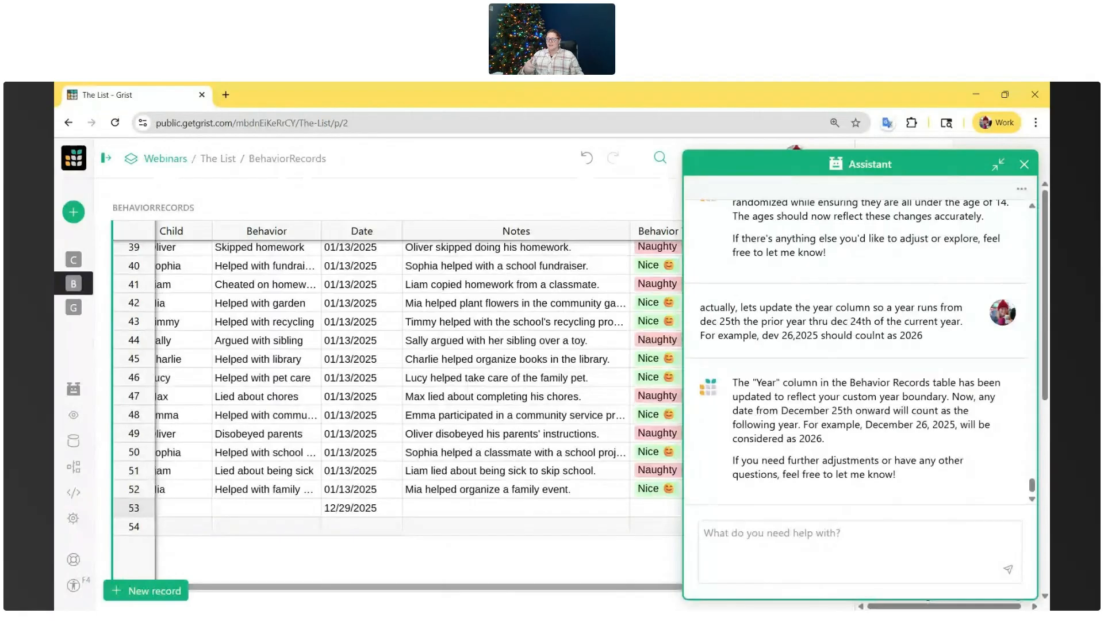
pyautogui.click(74, 261)
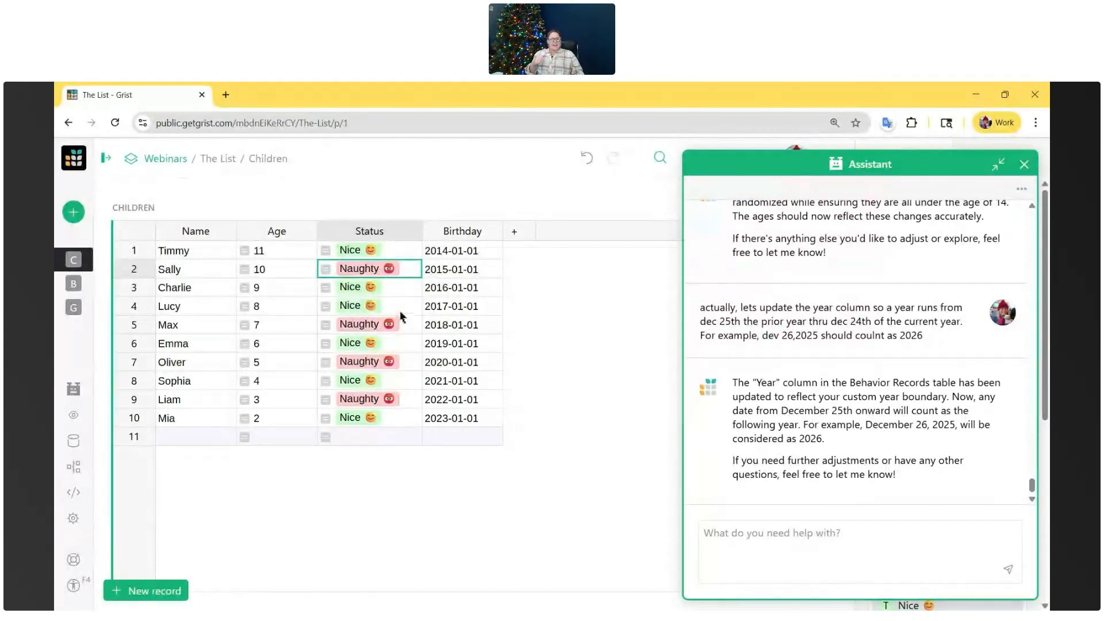
pyautogui.click(401, 310)
pyautogui.doubleClick(405, 309)
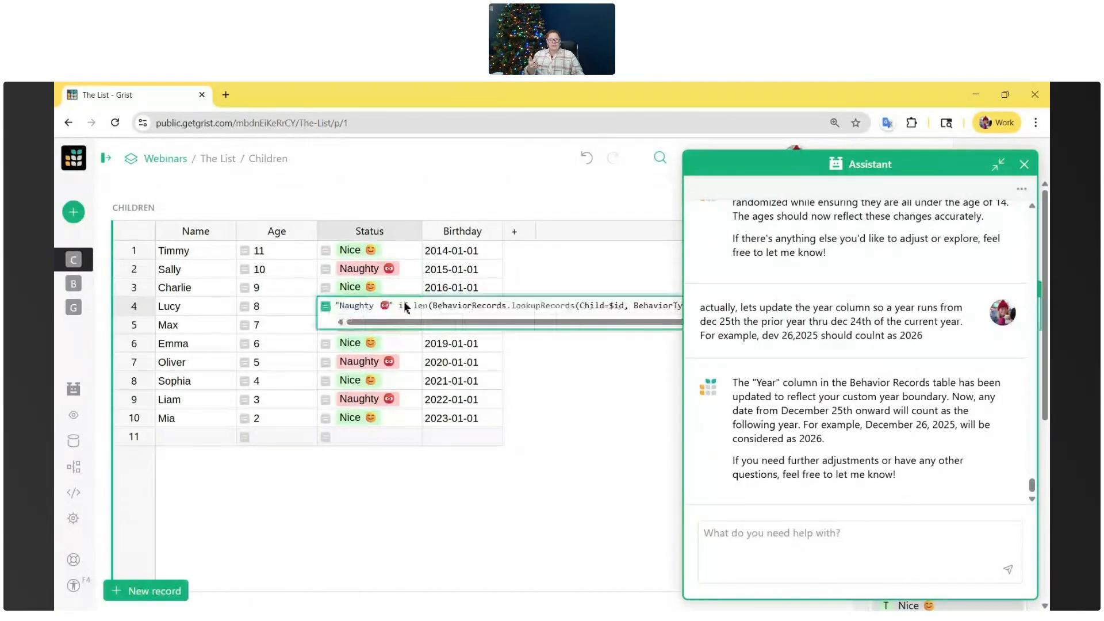
# - Tell the Assistant "update the status to only look at the current year's behavior"
pyautogui.click(807, 525)
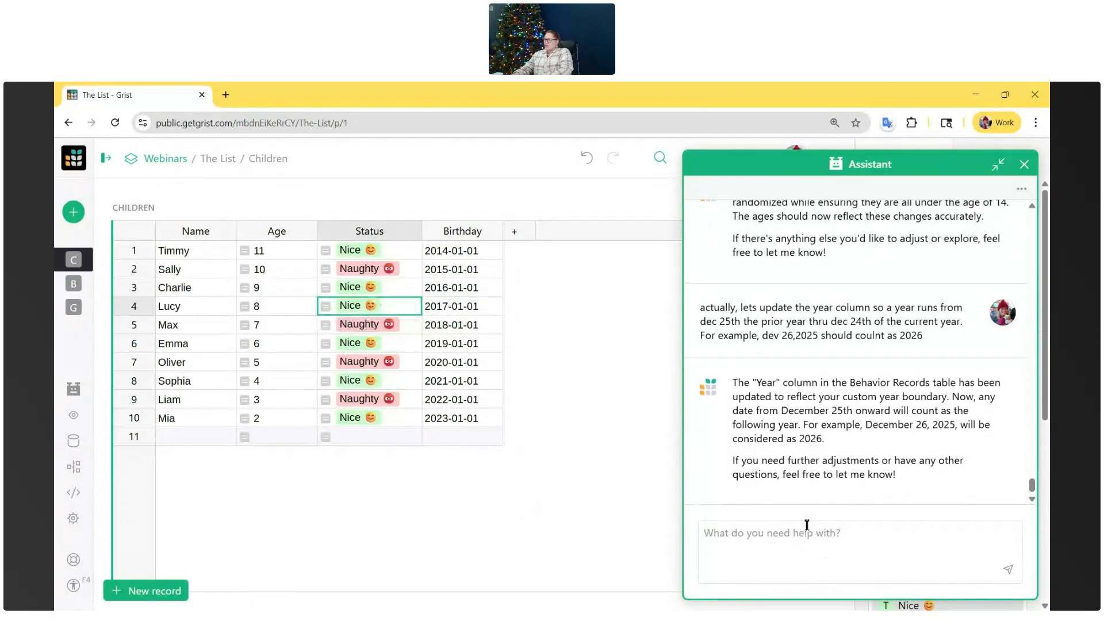
pyautogui.write('updat')
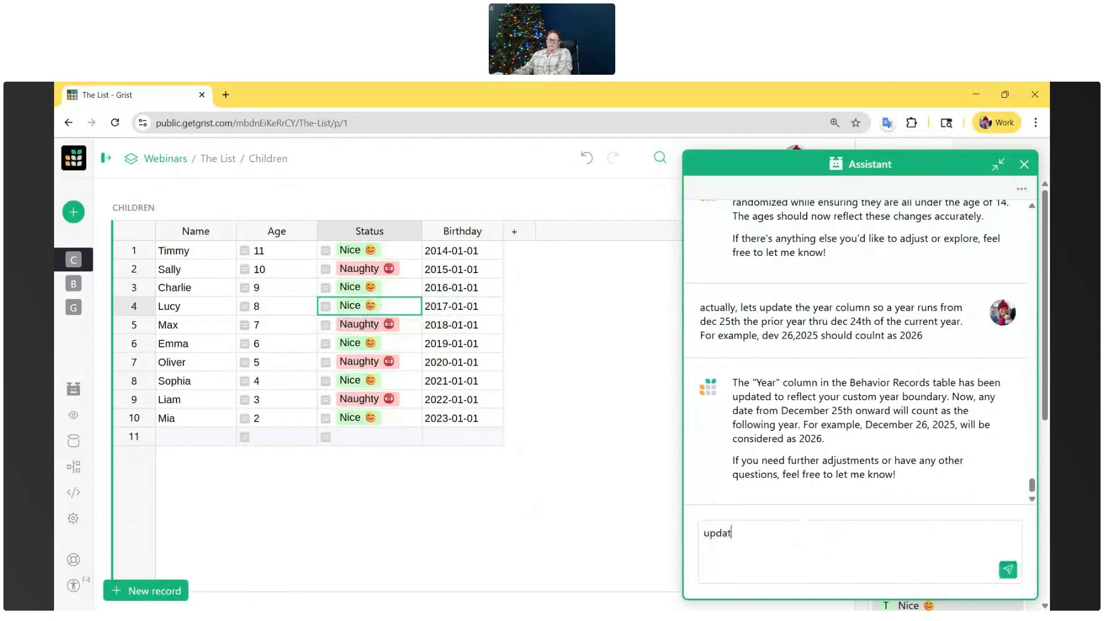
pyautogui.write("e the status to only look at the current year's behavior")
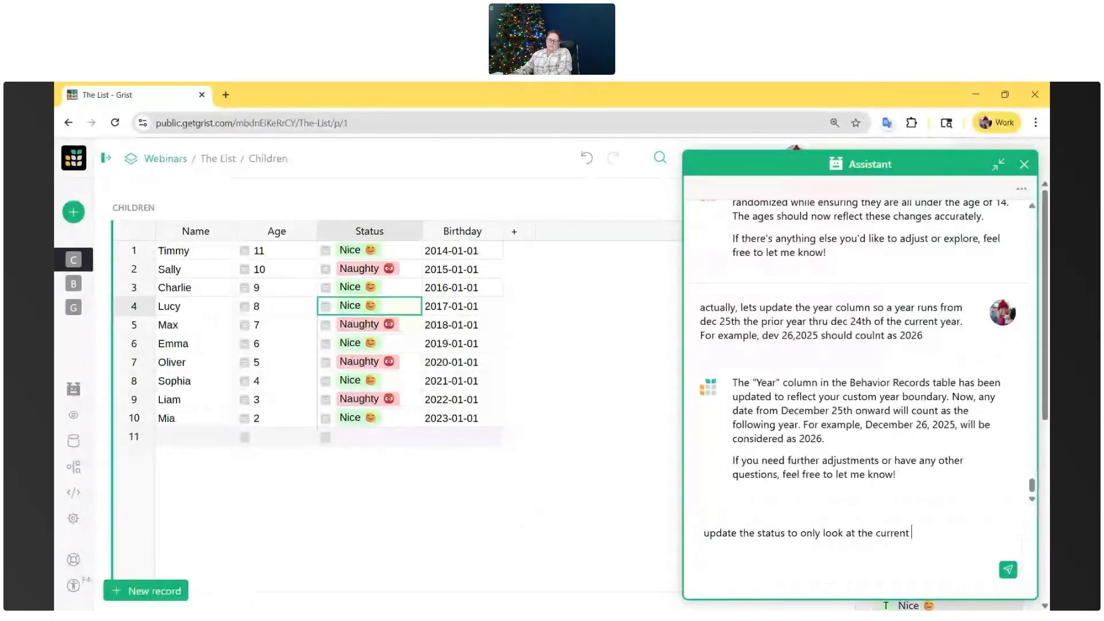
pyautogui.press('Return')
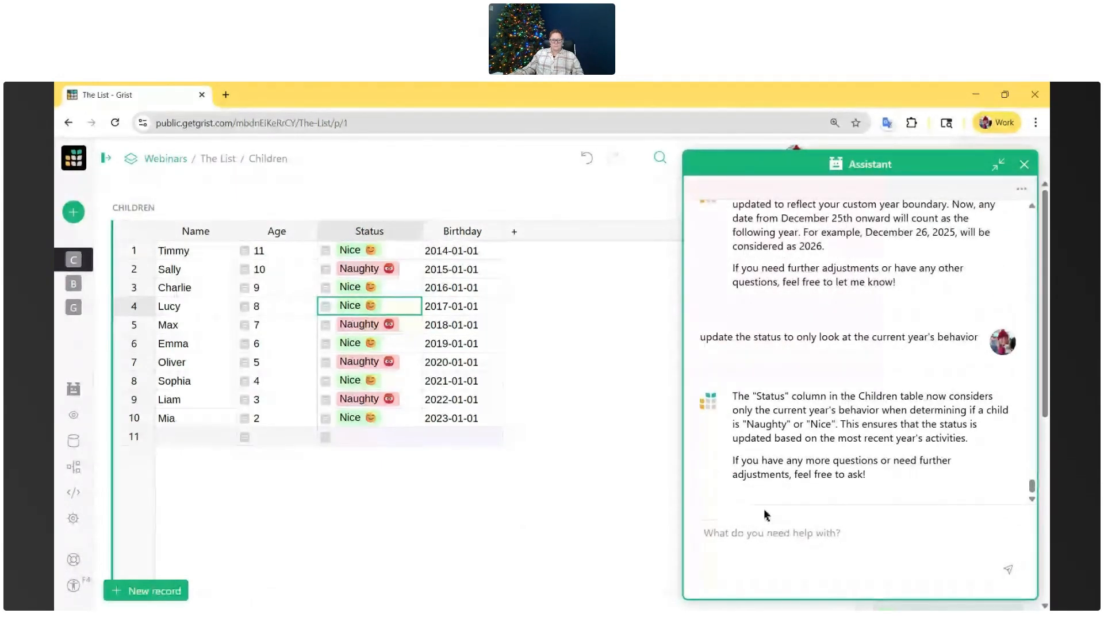
# - Minimize the Assistant and examine the current_year definition and Year=current_year filter in the updated Status formula
pyautogui.click(998, 164)
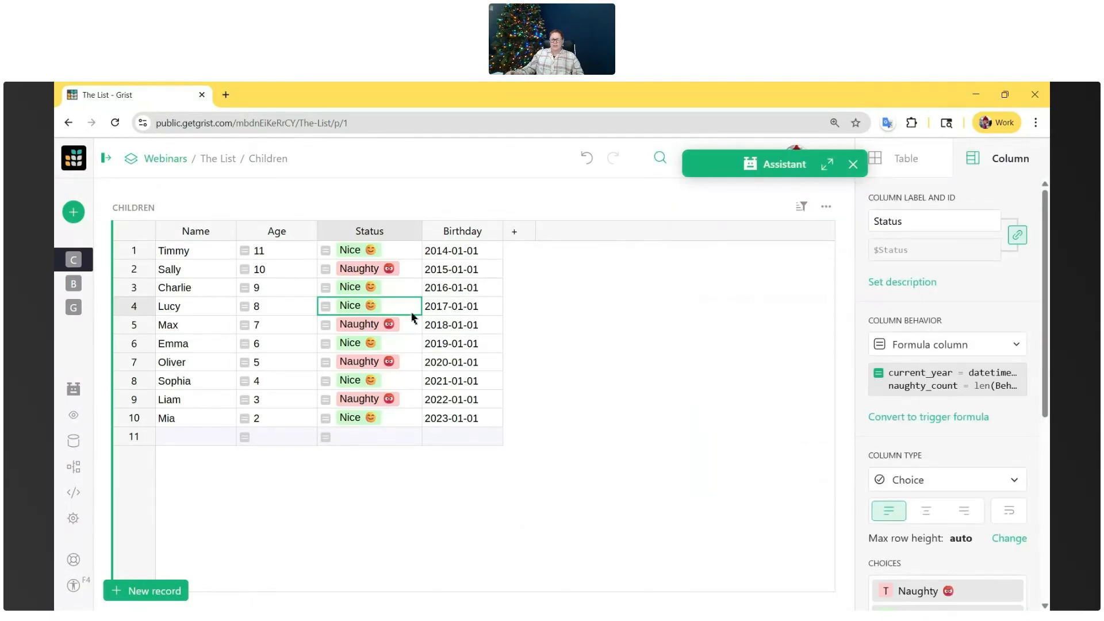
pyautogui.doubleClick(412, 309)
pyautogui.moveTo(555, 311); pyautogui.dragTo(330, 306)
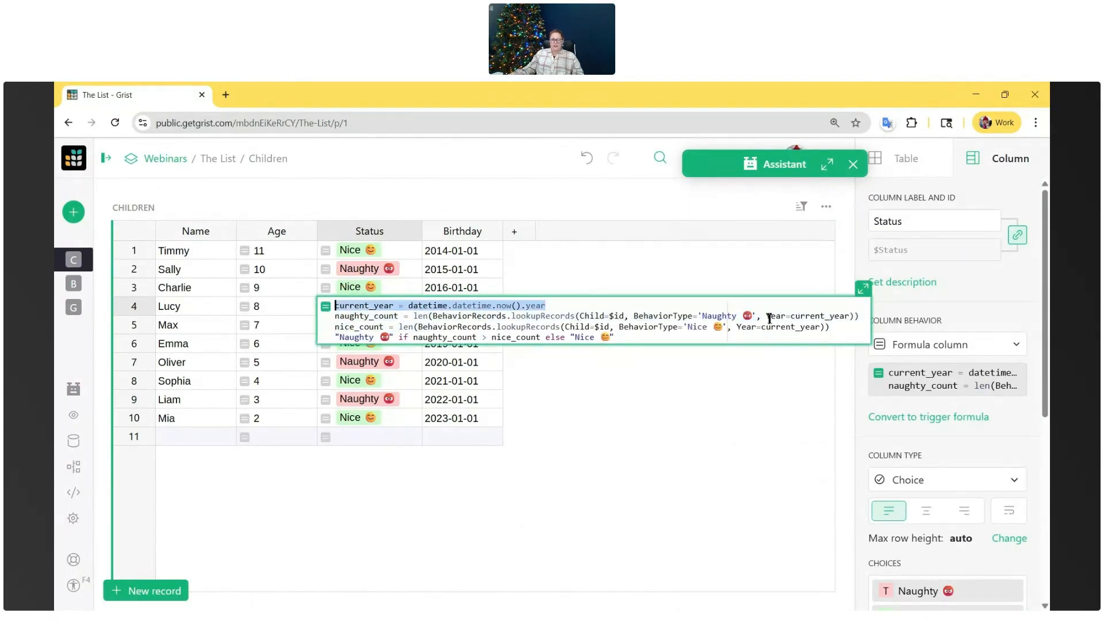
pyautogui.moveTo(766, 315); pyautogui.dragTo(854, 320)
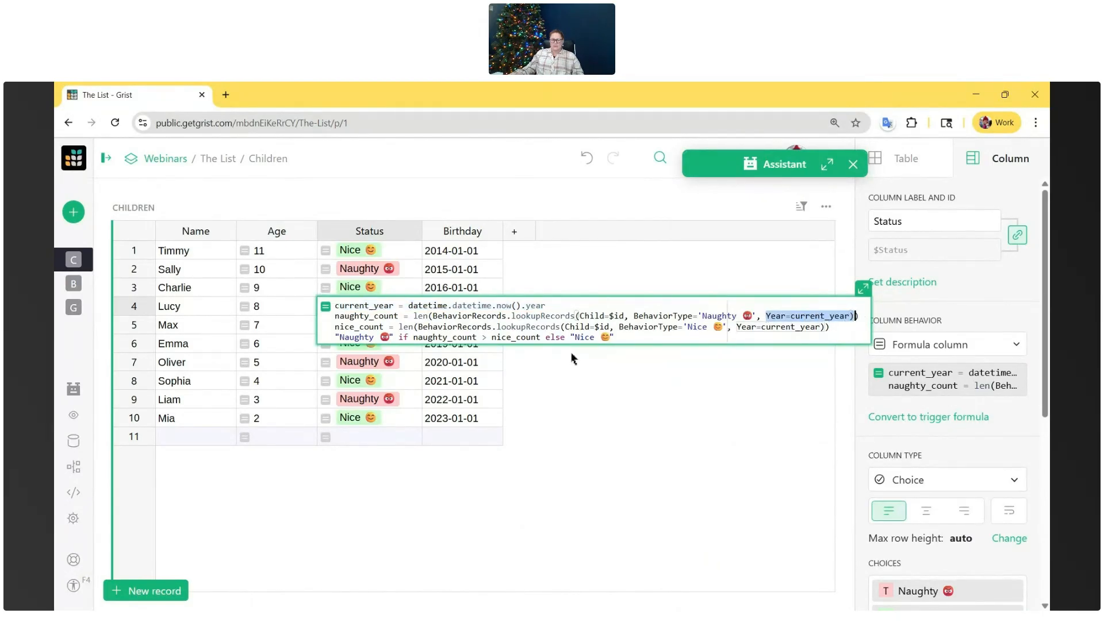
pyautogui.click(604, 362)
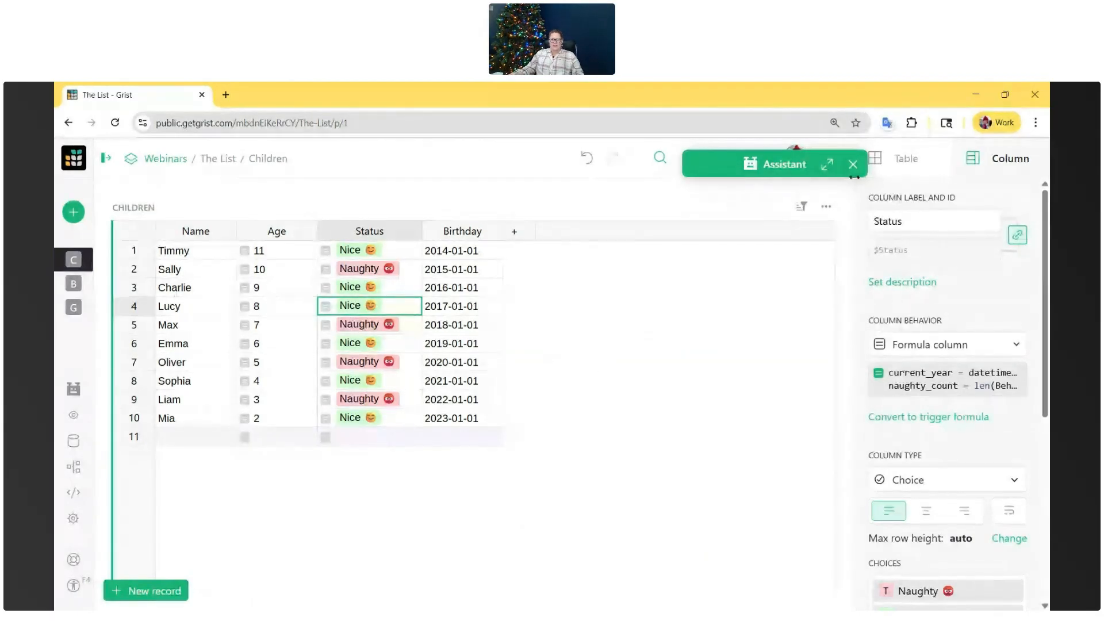
# - Reopen the Assistant and tell it "update the label to 'Current Year's Status'"
pyautogui.click(827, 164)
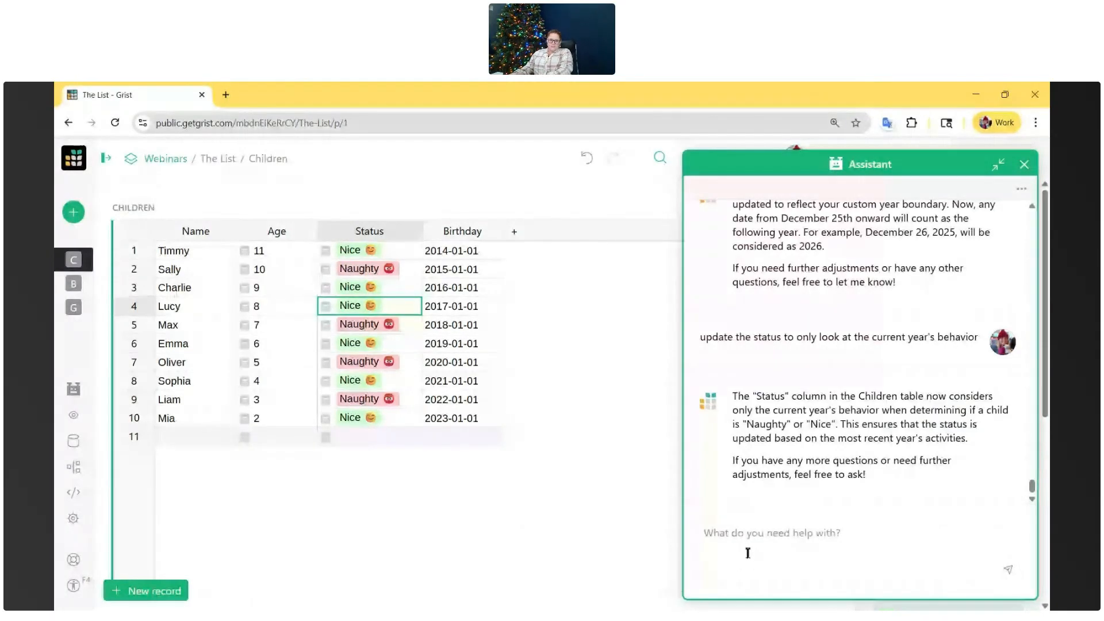
pyautogui.write('update the label t')
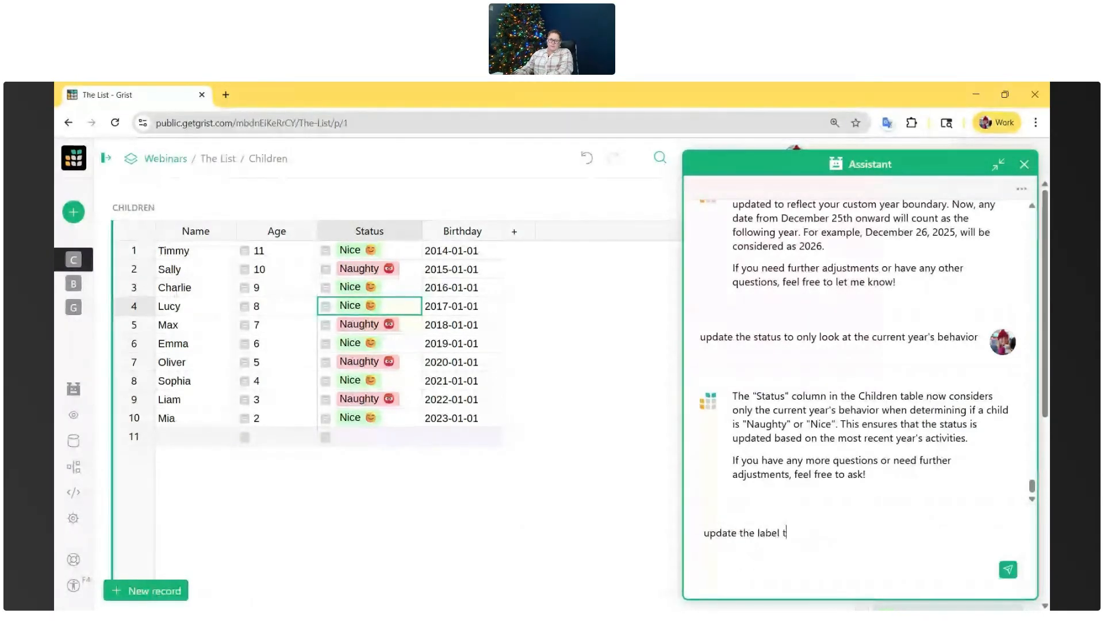
pyautogui.write("o 'Current Year's Status'")
pyautogui.press('Return')
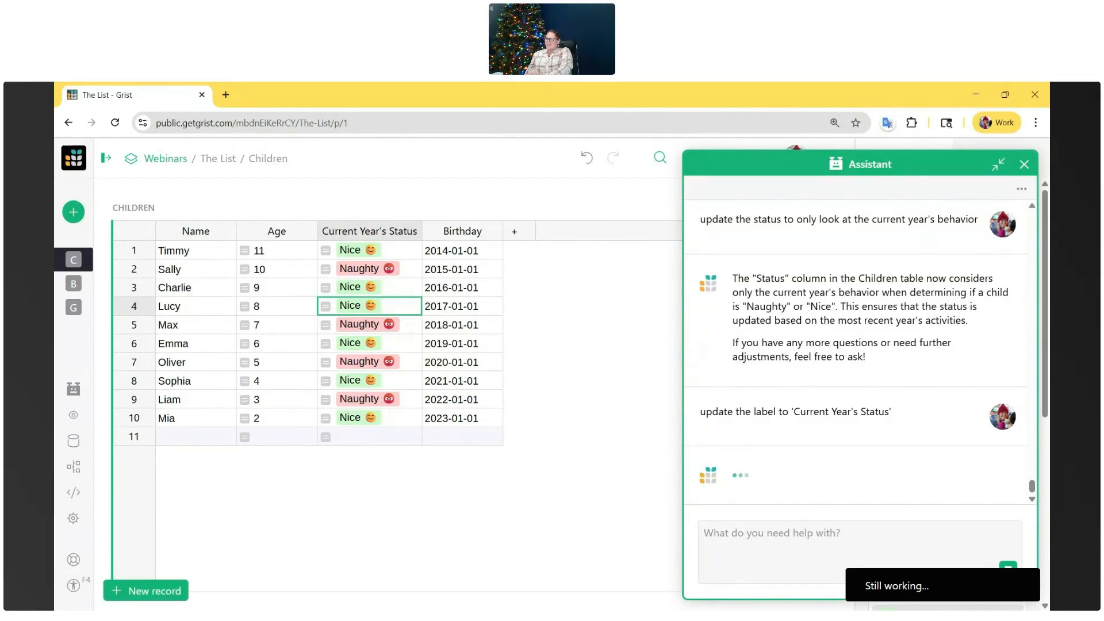
# - Tell the Assistant "add another column that looks at last year's overall behavior"
pyautogui.write('add anothe')
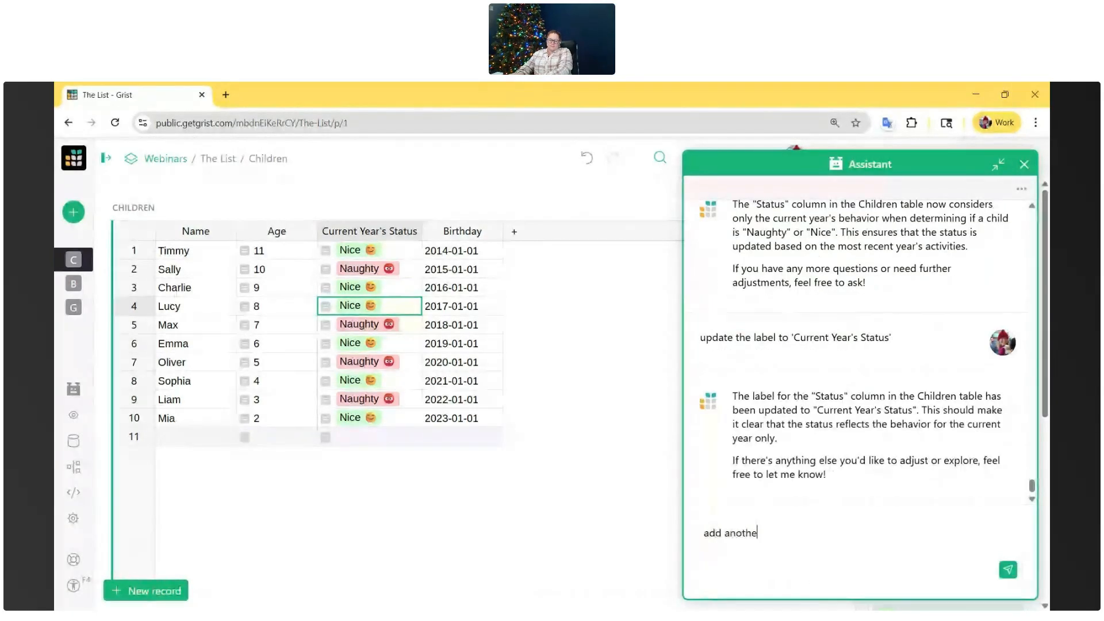
pyautogui.write("r column that looks at last year's overall behavio")
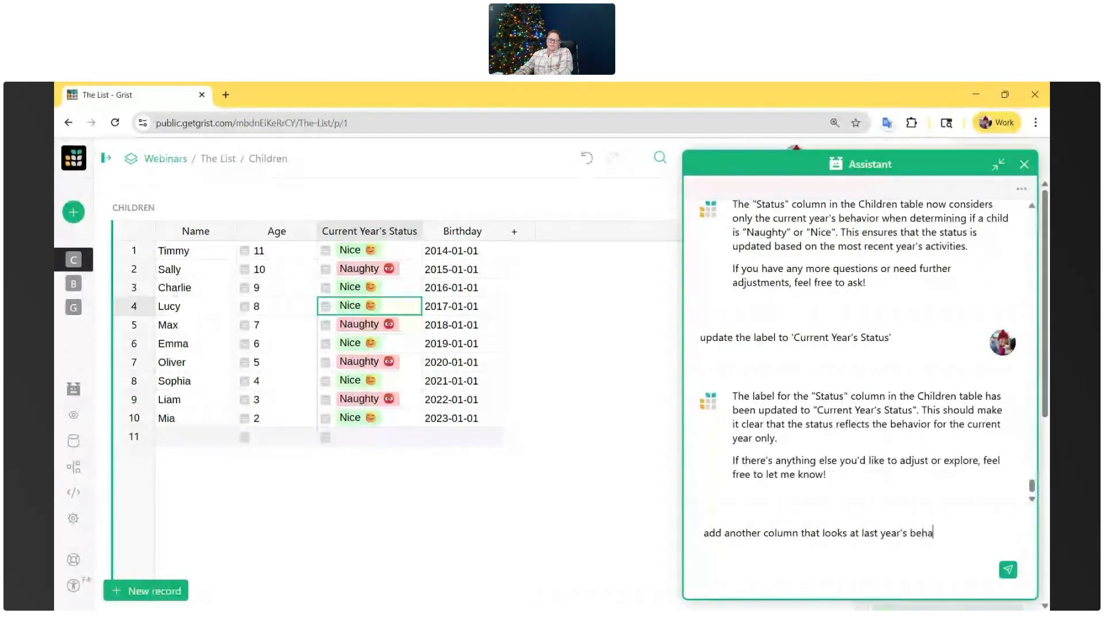
pyautogui.write('r')
pyautogui.press('Return')
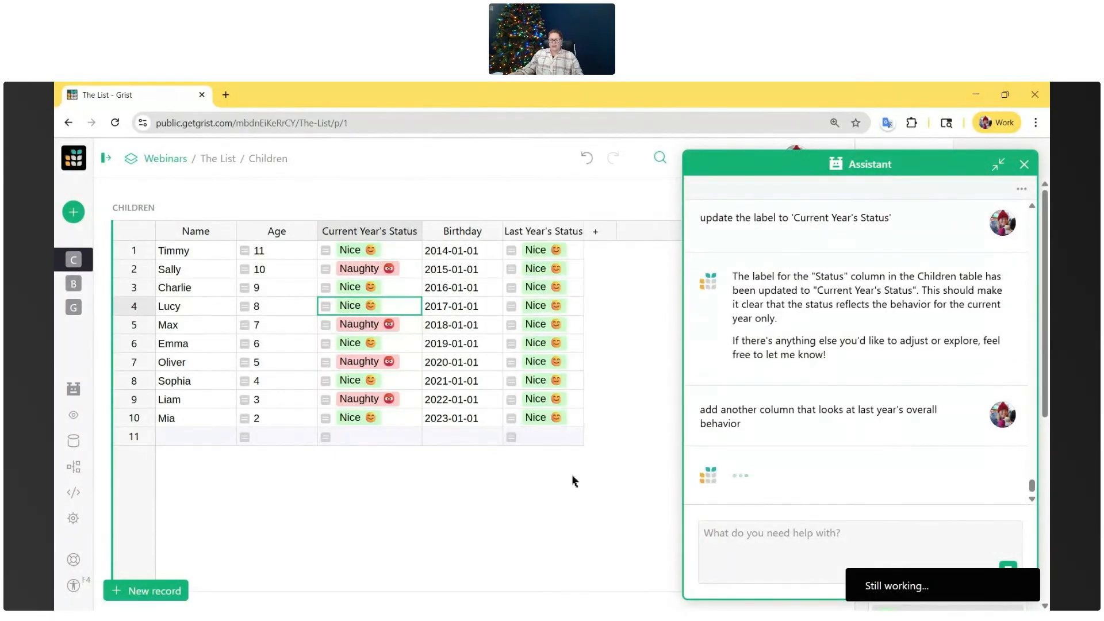
# - Widen the Last Year's Status column to show its full header and examine its formula with the Assistant minimized
pyautogui.click(581, 234)
pyautogui.moveTo(585, 234); pyautogui.dragTo(609, 234)
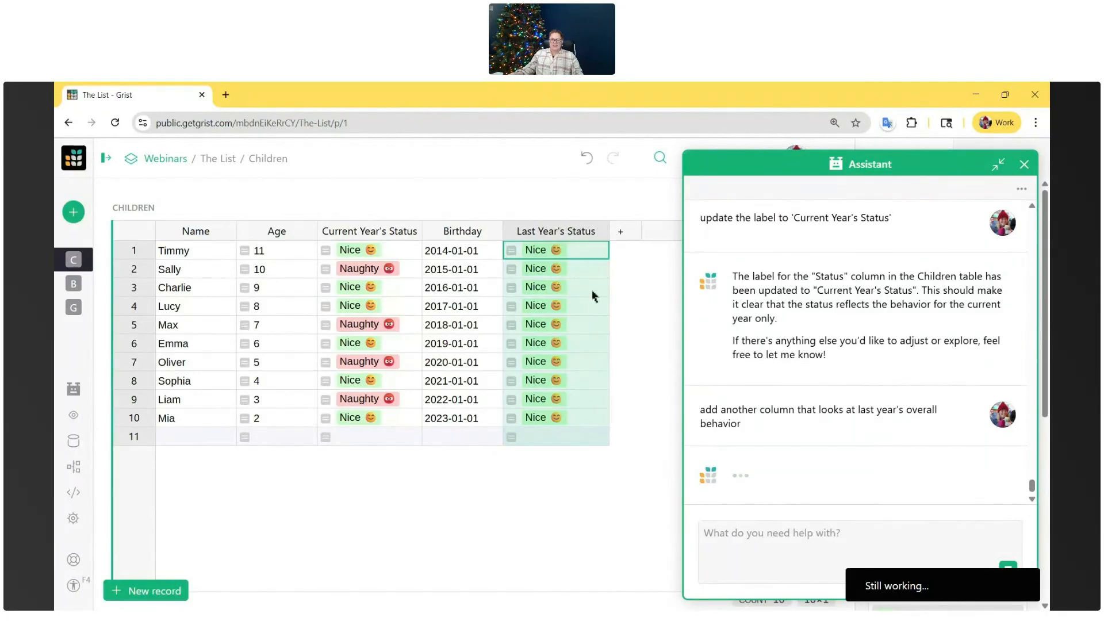
pyautogui.doubleClick(592, 321)
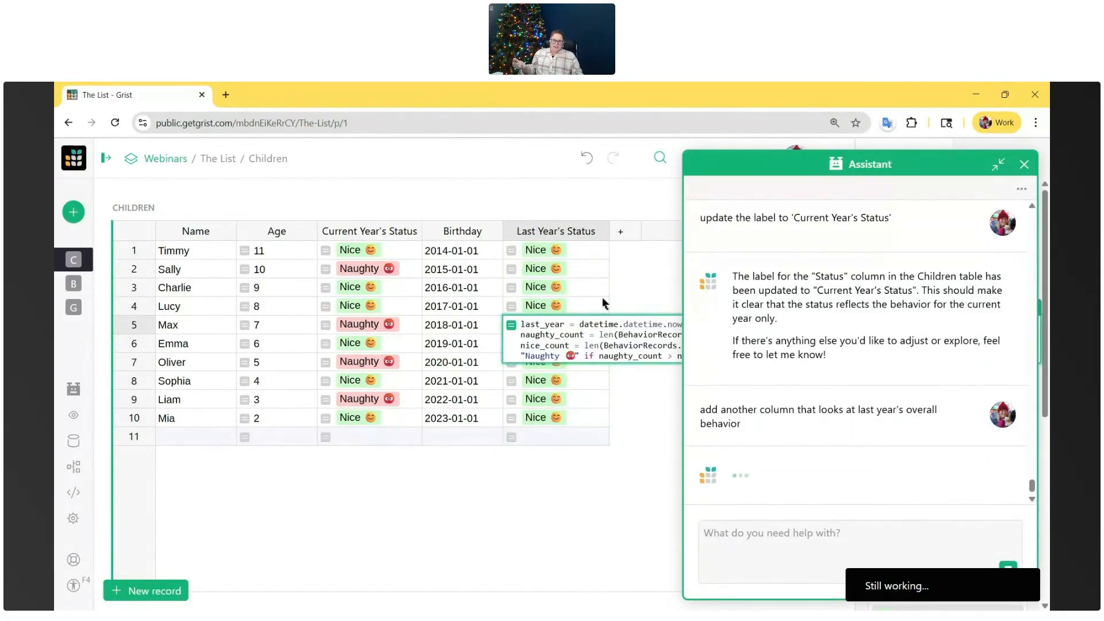
pyautogui.click(999, 164)
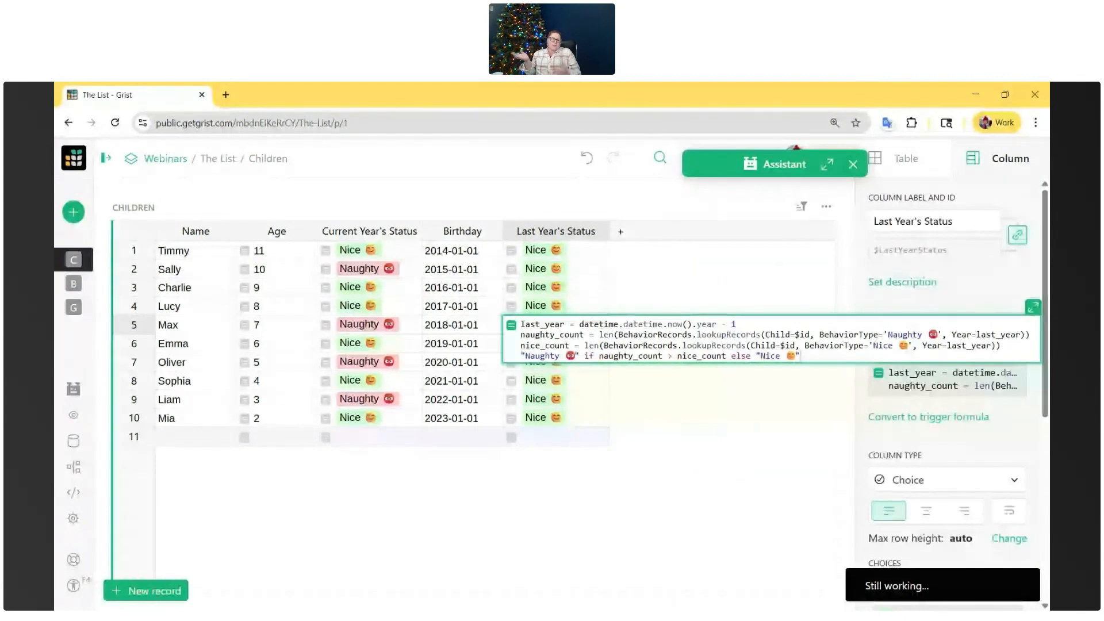
pyautogui.click(704, 407)
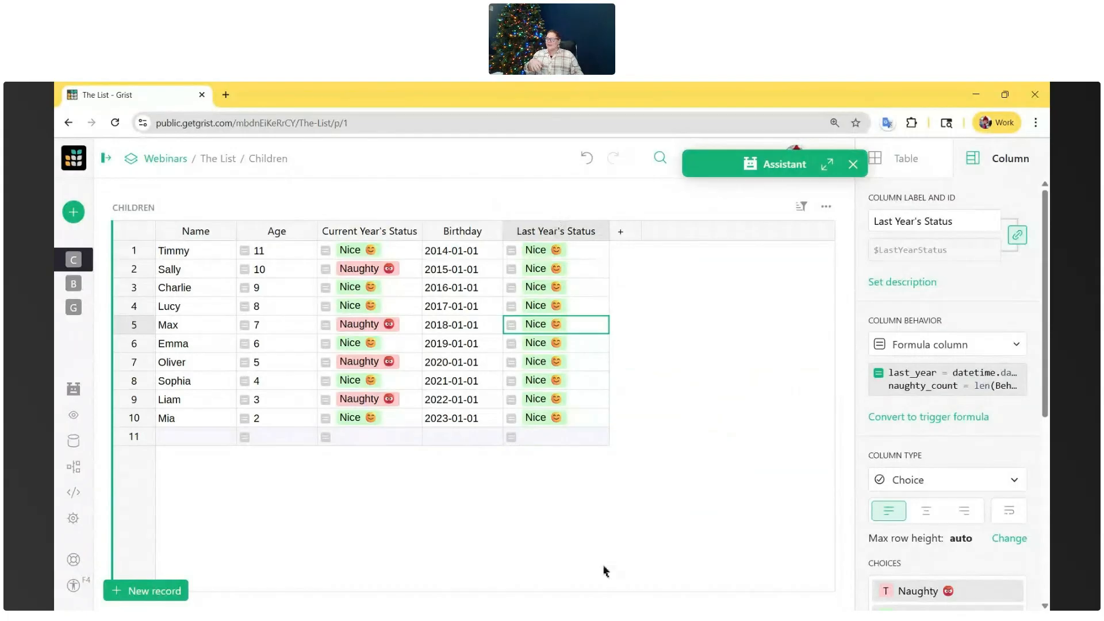
# - Go back to the BehaviorRecords page briefly and open the Gifts page to view its table
pyautogui.click(75, 287)
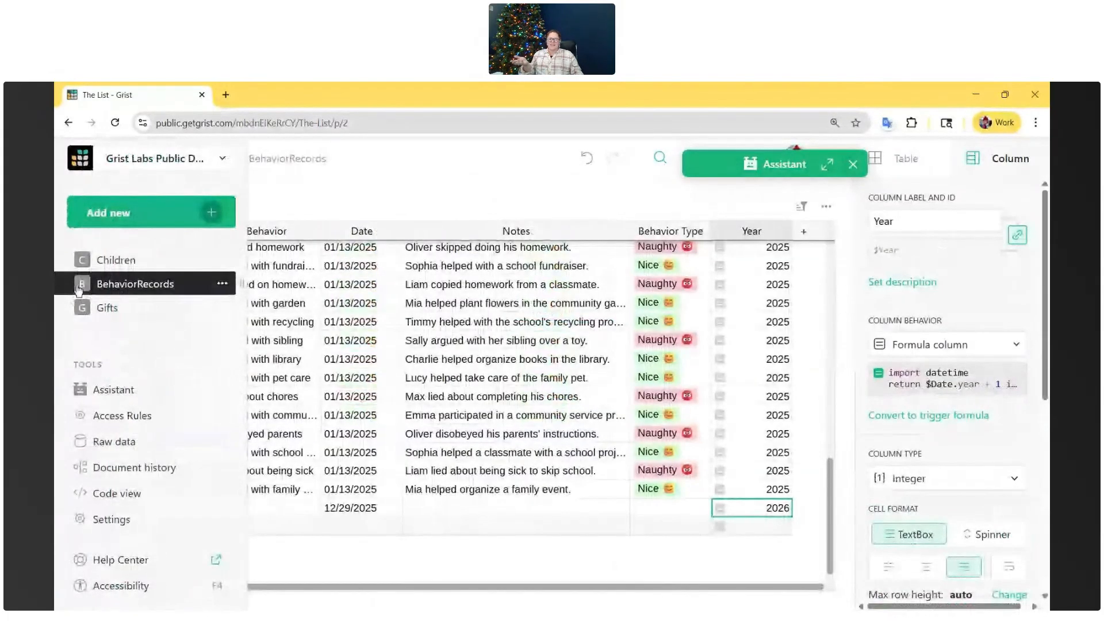
pyautogui.click(103, 307)
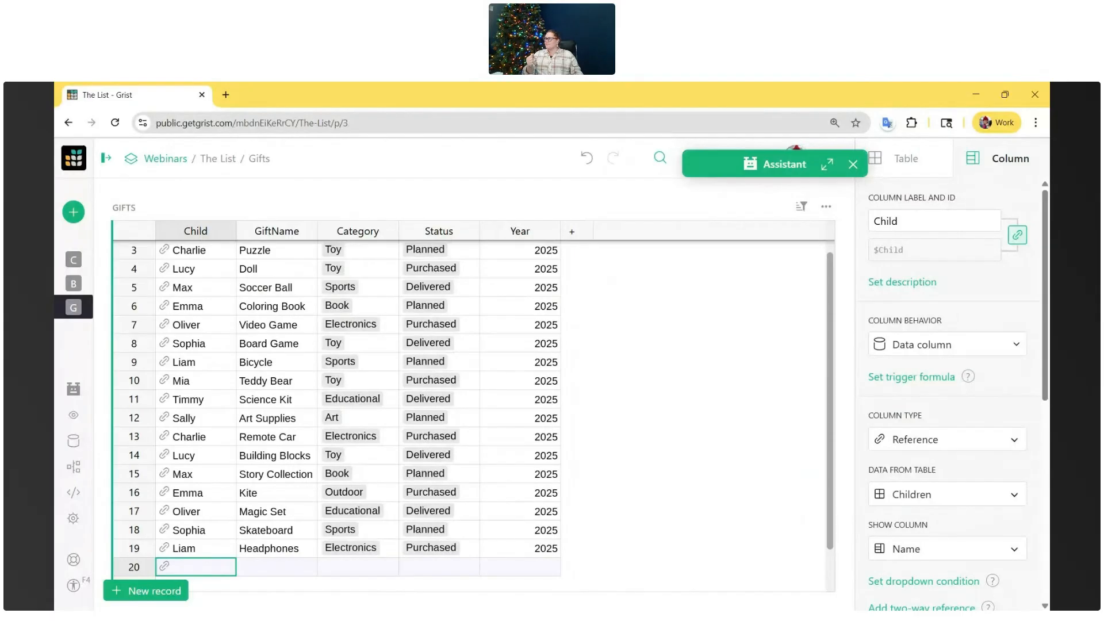
# - Reopen the Assistant and ask it "I want to know how many naughty kids vs nice kids. how do i do that"
pyautogui.click(827, 164)
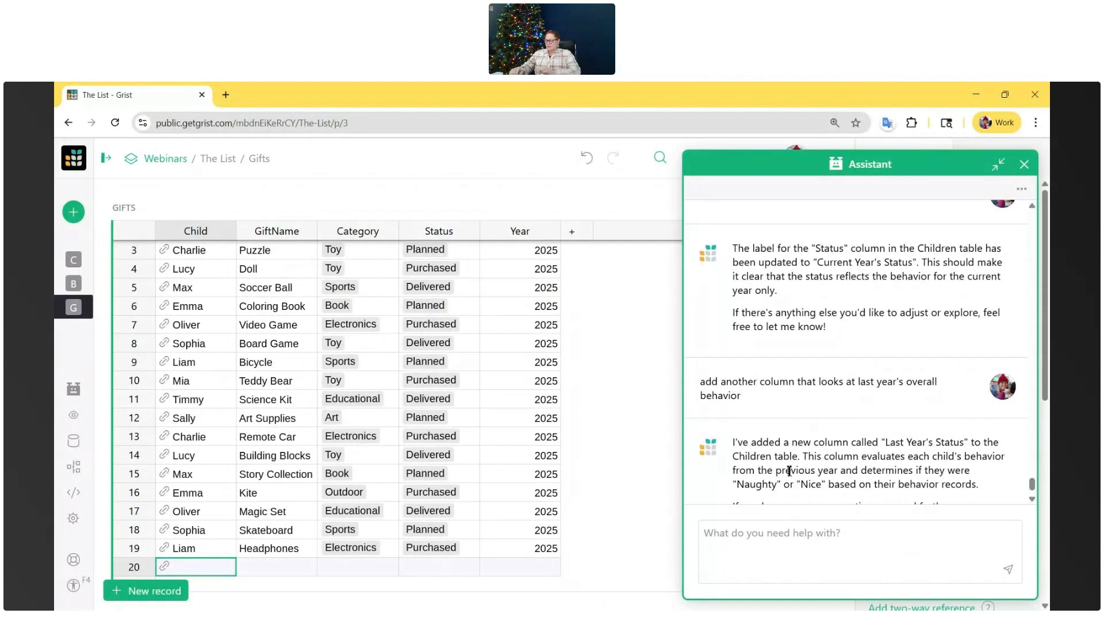
pyautogui.write('I want')
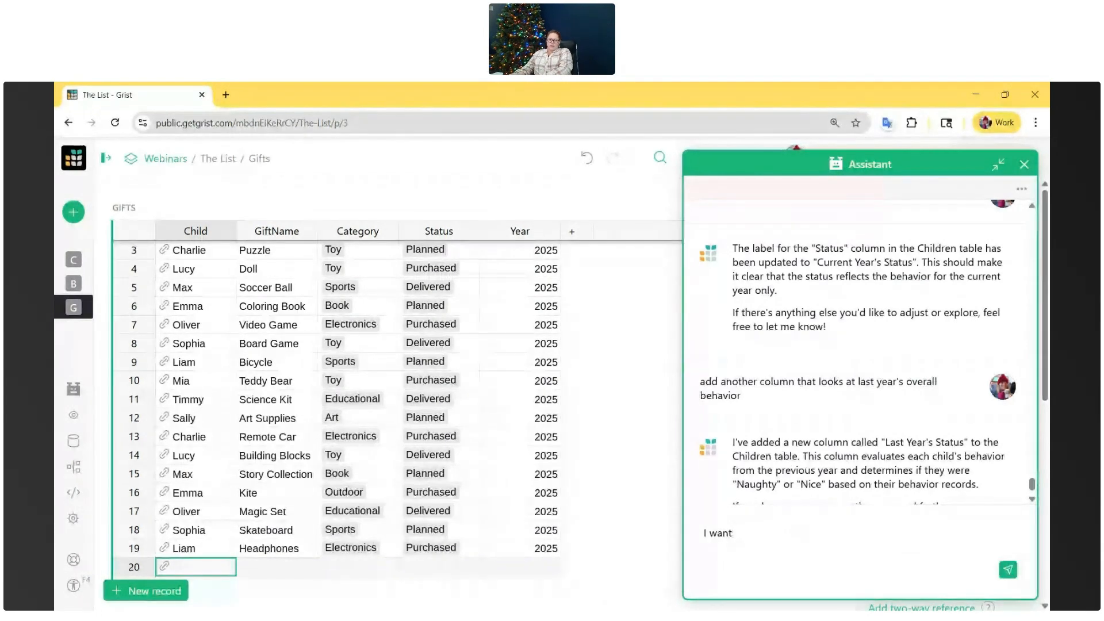
pyautogui.write(' to know how many naughty kids vs nice ki')
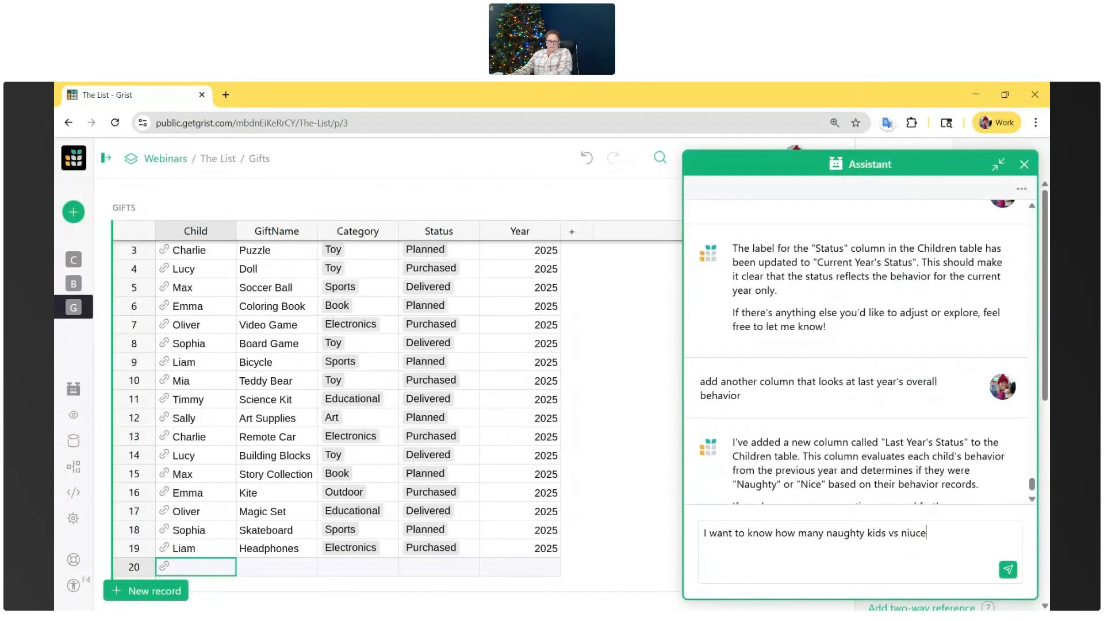
pyautogui.write('ds. how do i do that')
pyautogui.press('Return')
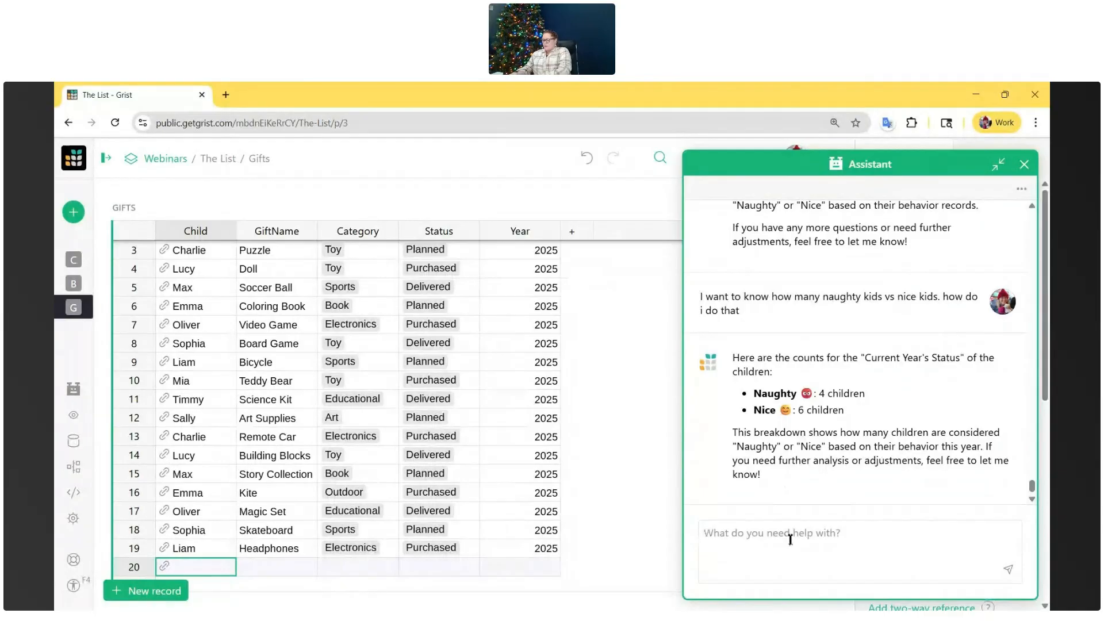
# - Ask the Assistant "how do i make a summary table" and read through its instructions
pyautogui.write('how do i make a summary table')
pyautogui.press('Return')
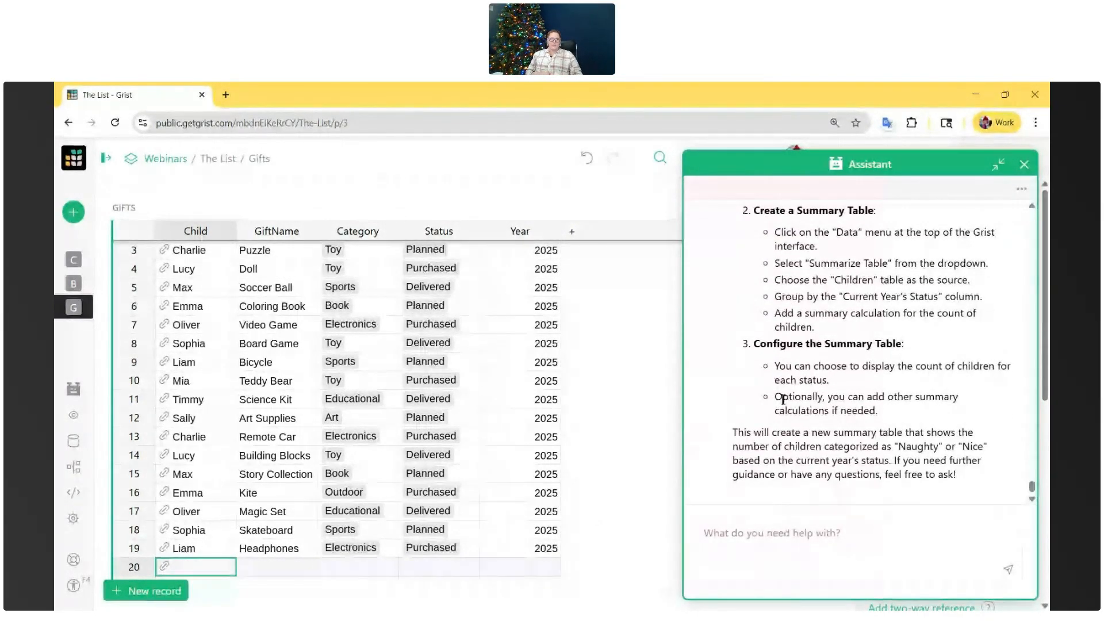
pyautogui.scroll(2, 784, 400)
pyautogui.scroll(1, 784, 401)
pyautogui.scroll(-1, 784, 401)
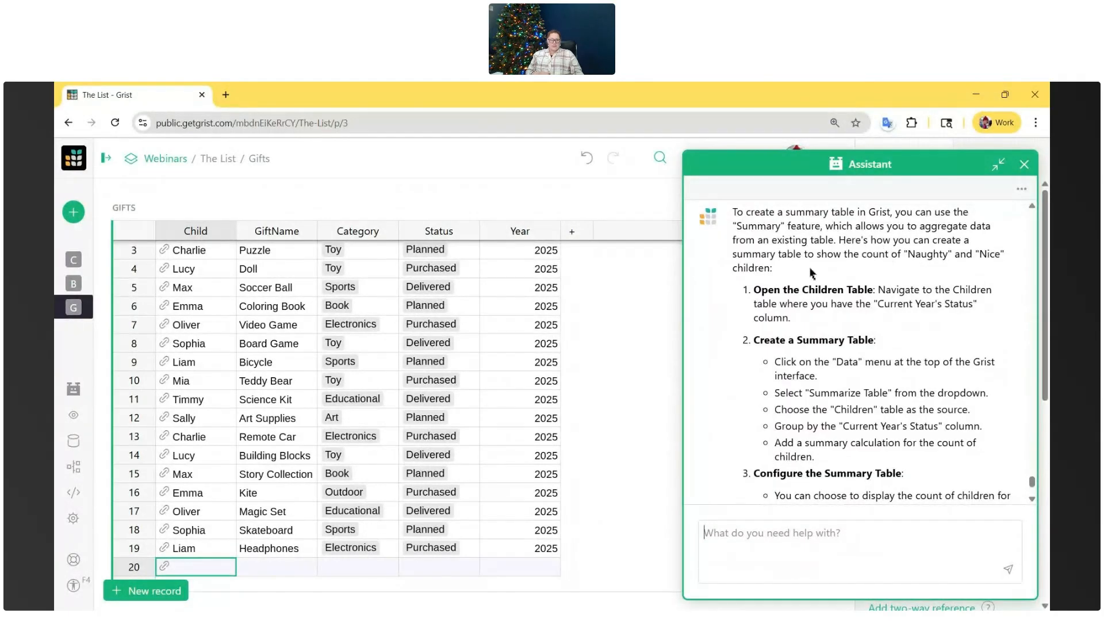
pyautogui.scroll(-1, 873, 274)
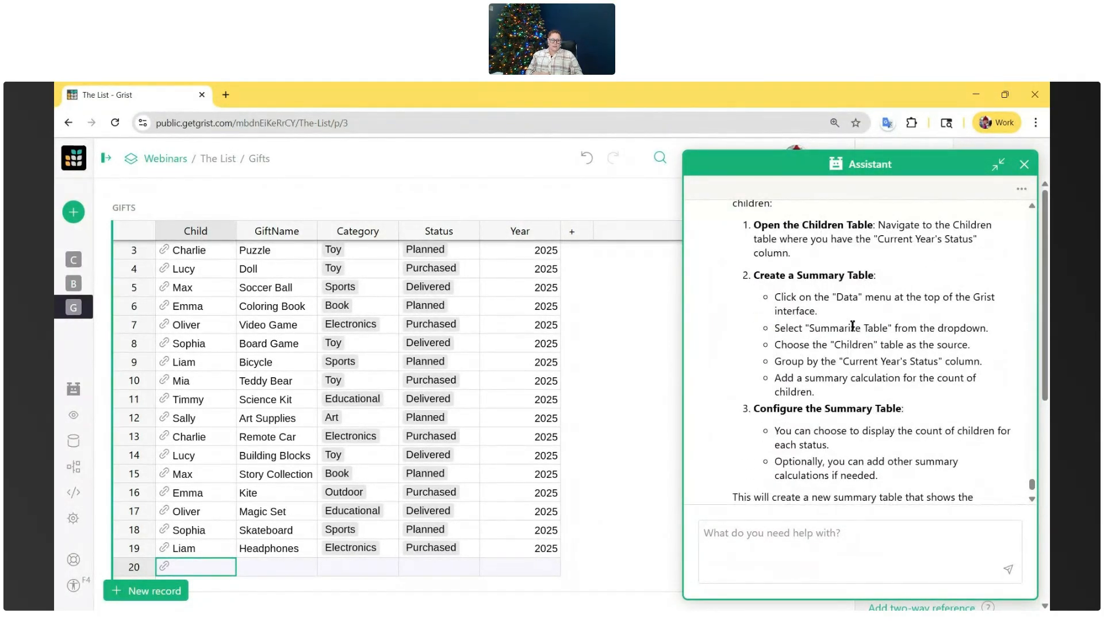
pyautogui.scroll(-1, 853, 325)
pyautogui.scroll(1, 853, 325)
pyautogui.scroll(-1, 853, 322)
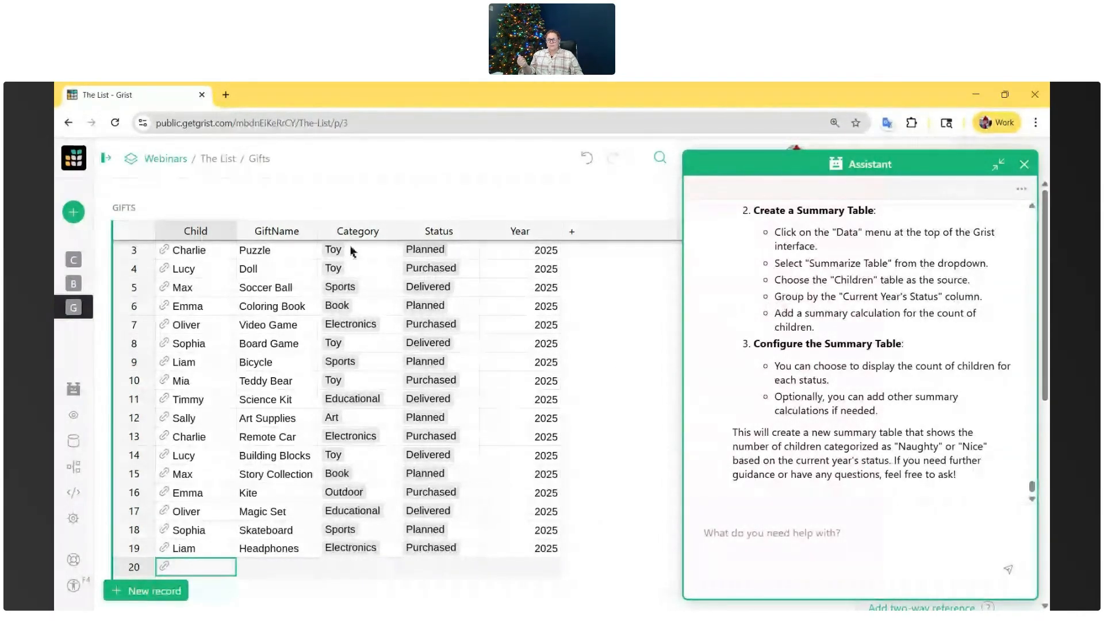
pyautogui.moveTo(73, 212)
pyautogui.click(118, 215)
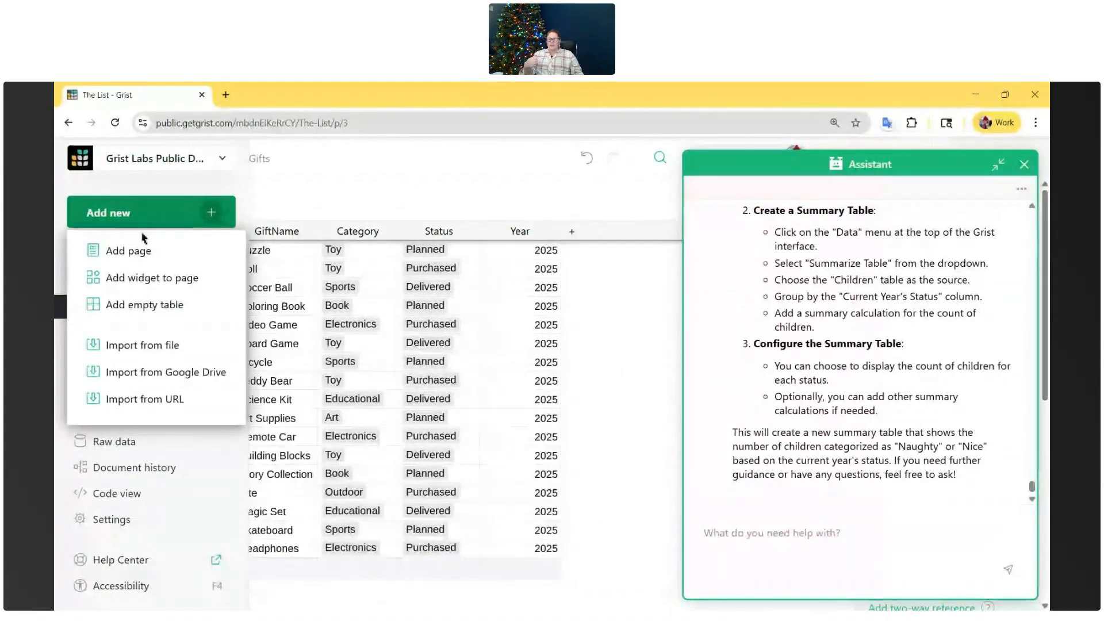
pyautogui.click(134, 249)
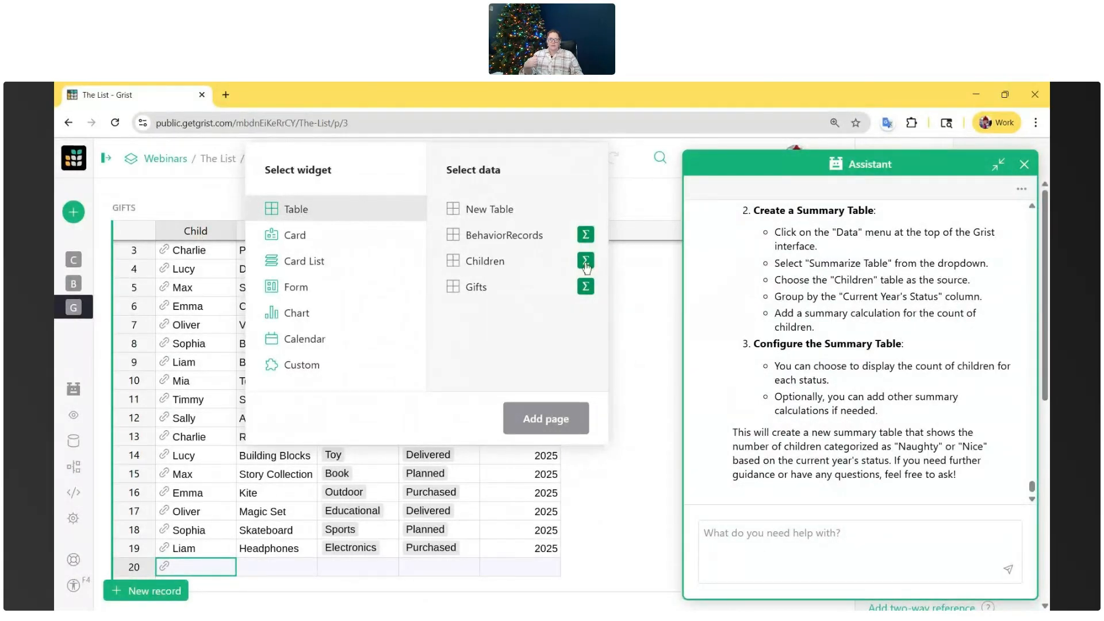
pyautogui.click(586, 265)
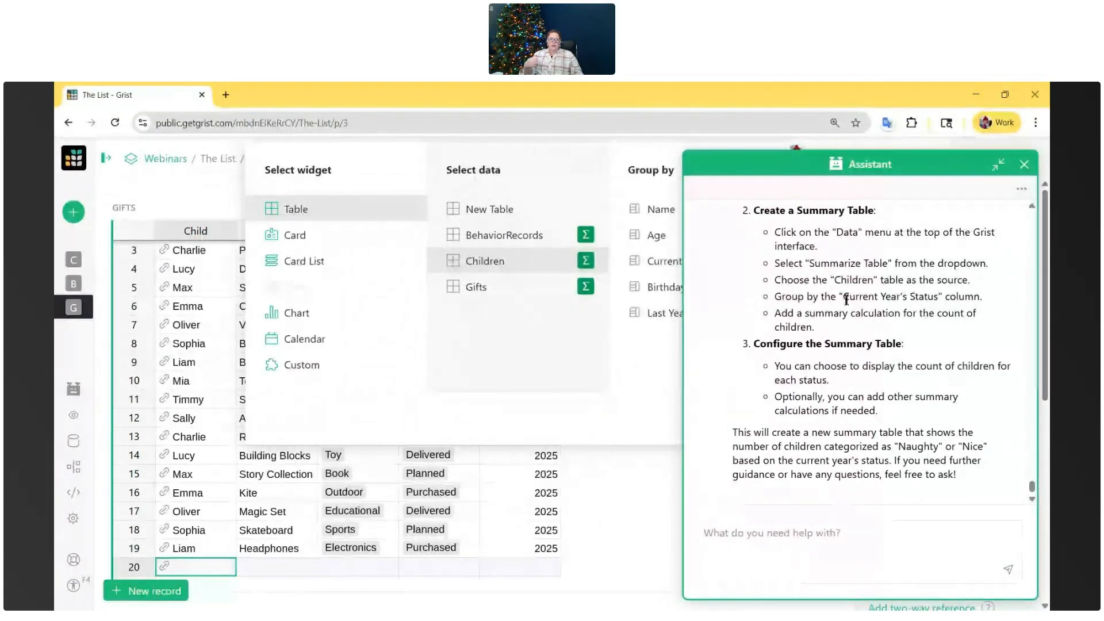
pyautogui.moveTo(773, 297); pyautogui.dragTo(1008, 300)
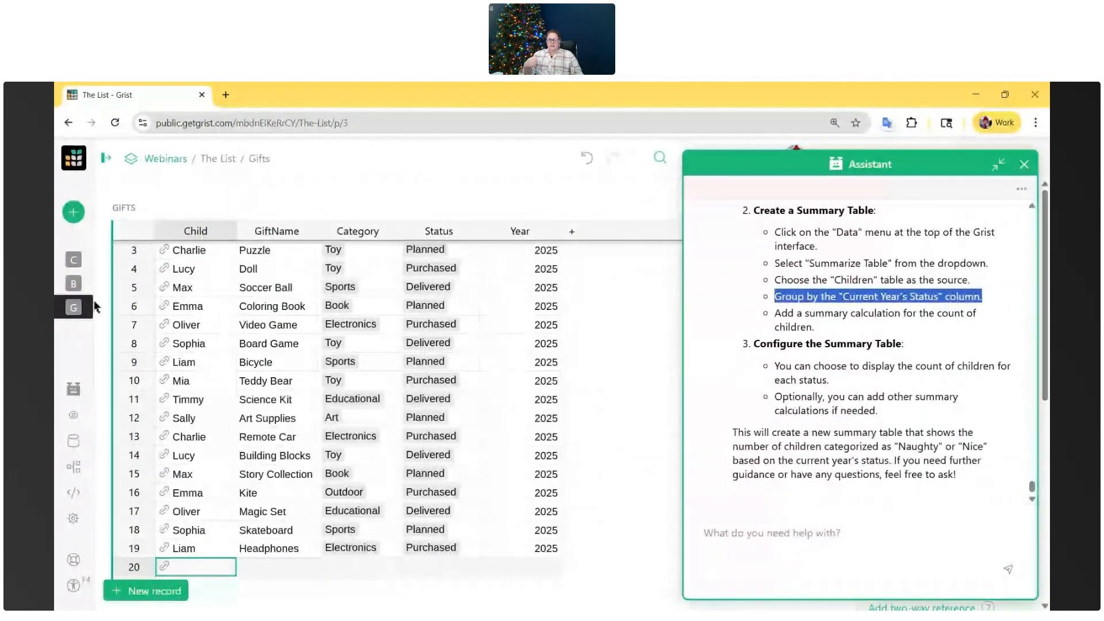
pyautogui.click(74, 212)
pyautogui.click(112, 278)
pyautogui.click(78, 214)
pyautogui.click(78, 213)
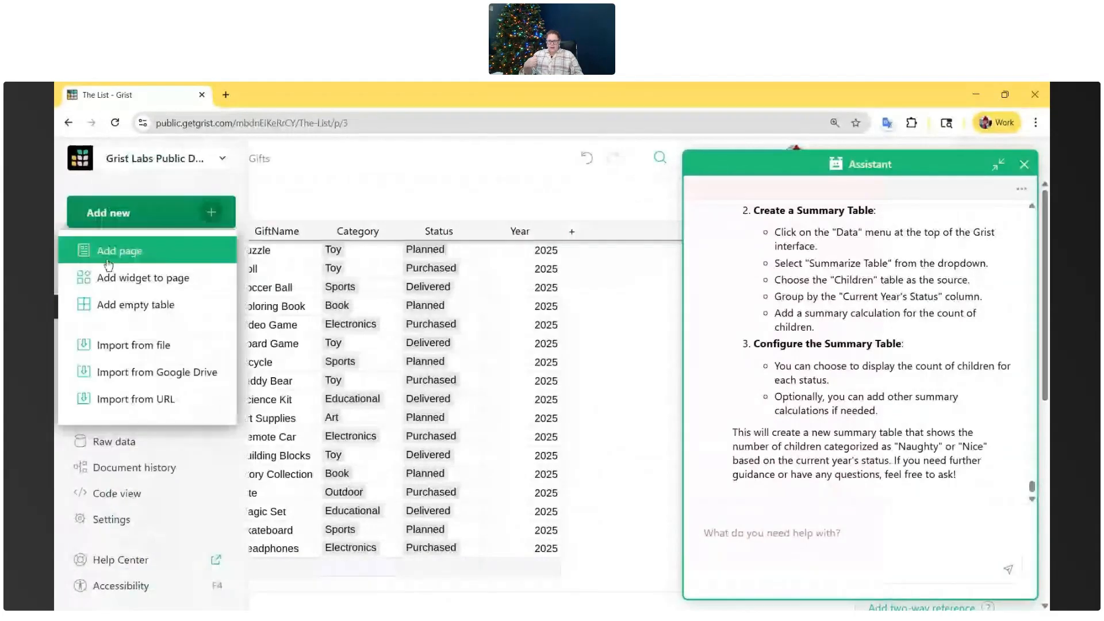
pyautogui.click(107, 260)
pyautogui.click(476, 260)
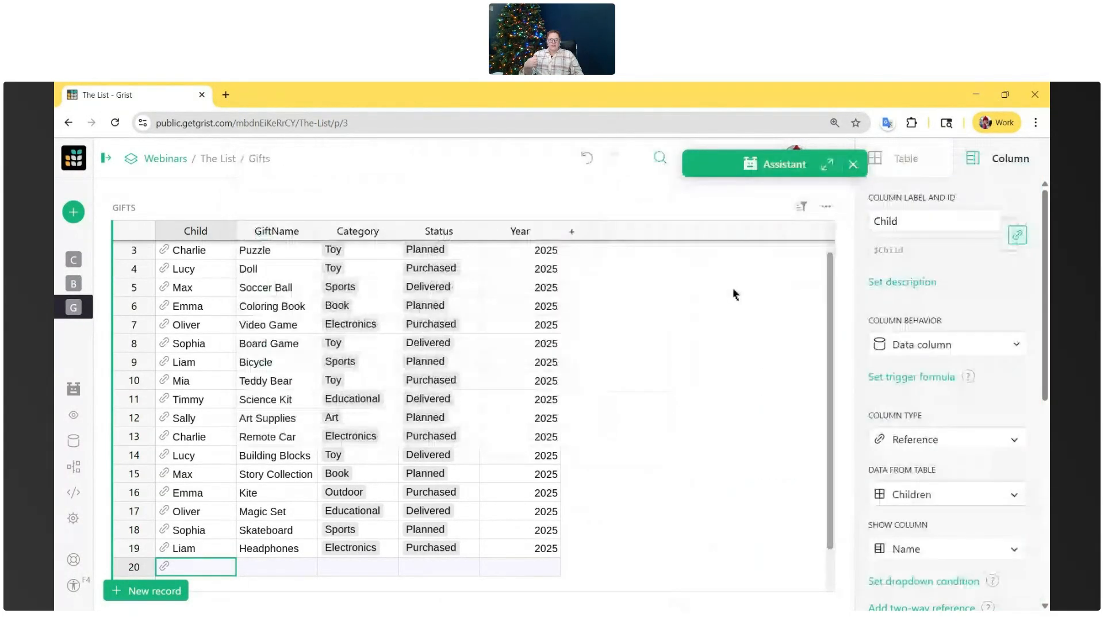
# - With the Assistant minimized, add a page with a table summarizing Children by Current Year's Status, and fit its column widths to the headers
pyautogui.click(999, 165)
pyautogui.click(74, 213)
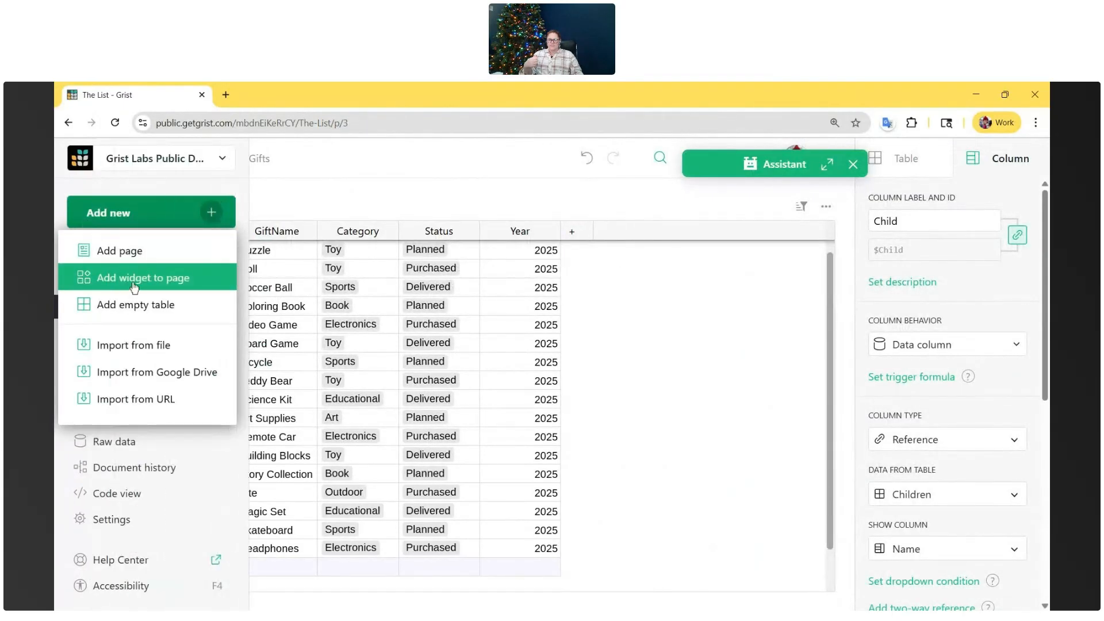
pyautogui.click(152, 258)
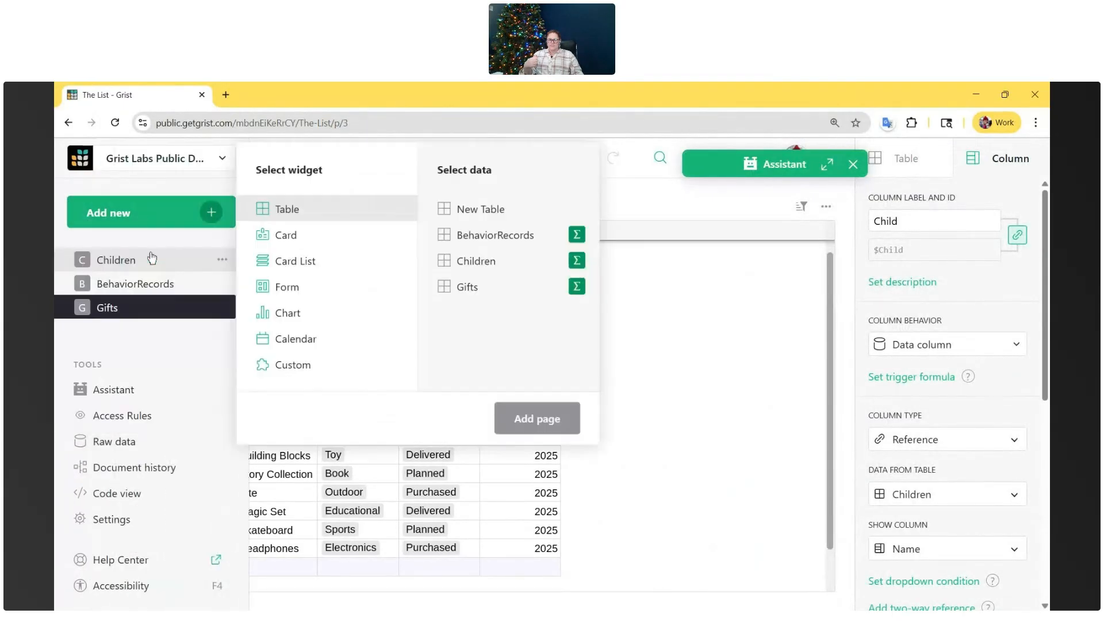
pyautogui.click(577, 261)
pyautogui.click(685, 261)
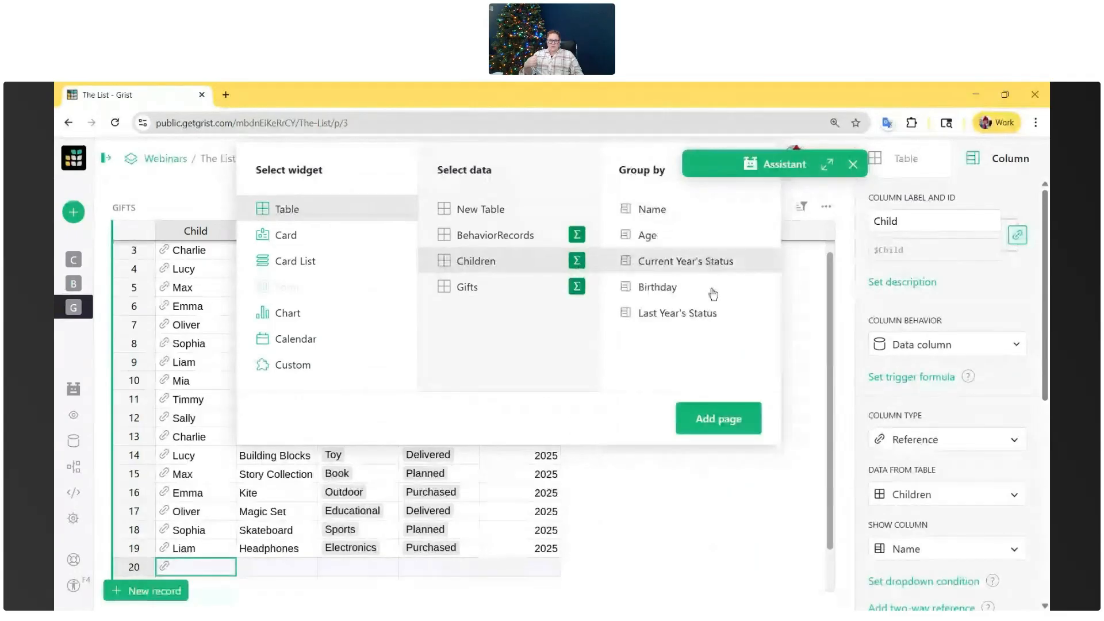
pyautogui.click(746, 420)
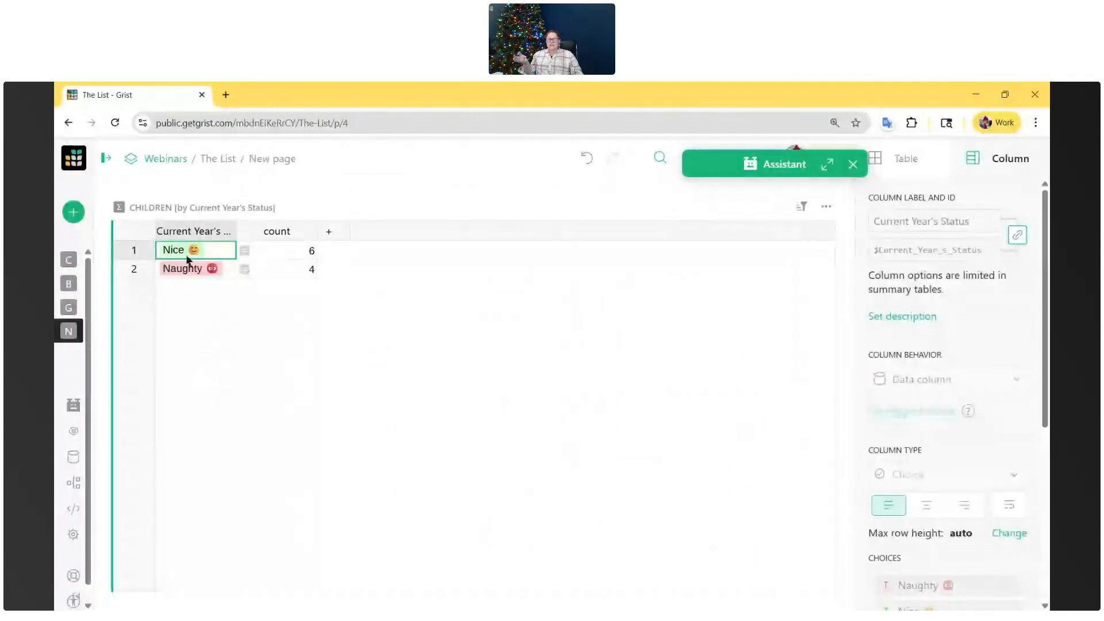
pyautogui.moveTo(239, 233); pyautogui.dragTo(270, 233)
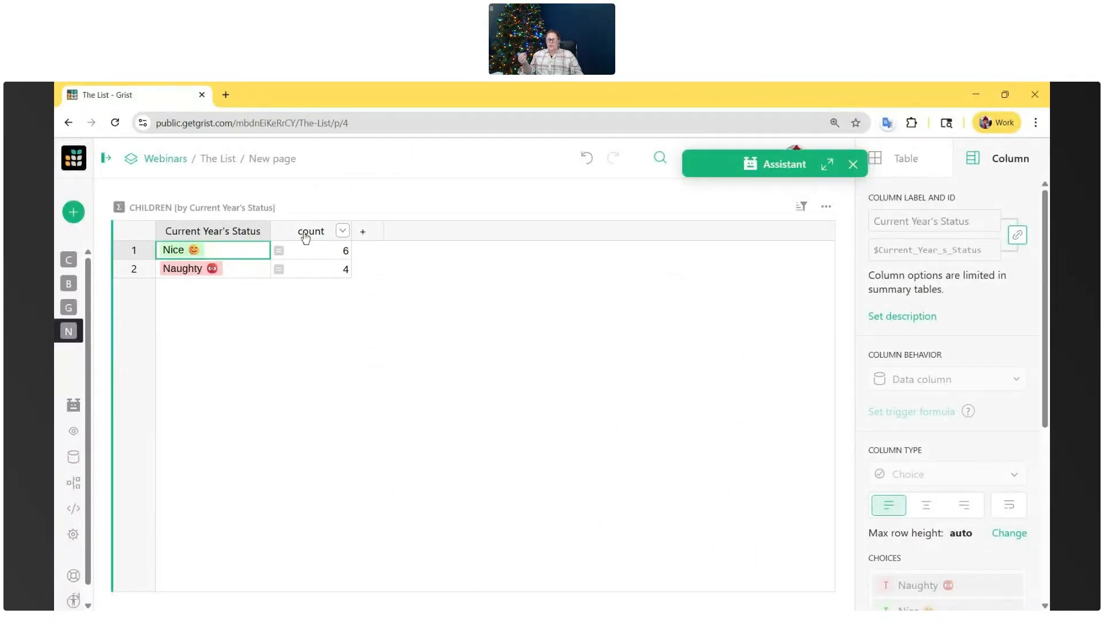
pyautogui.moveTo(352, 232); pyautogui.dragTo(334, 232)
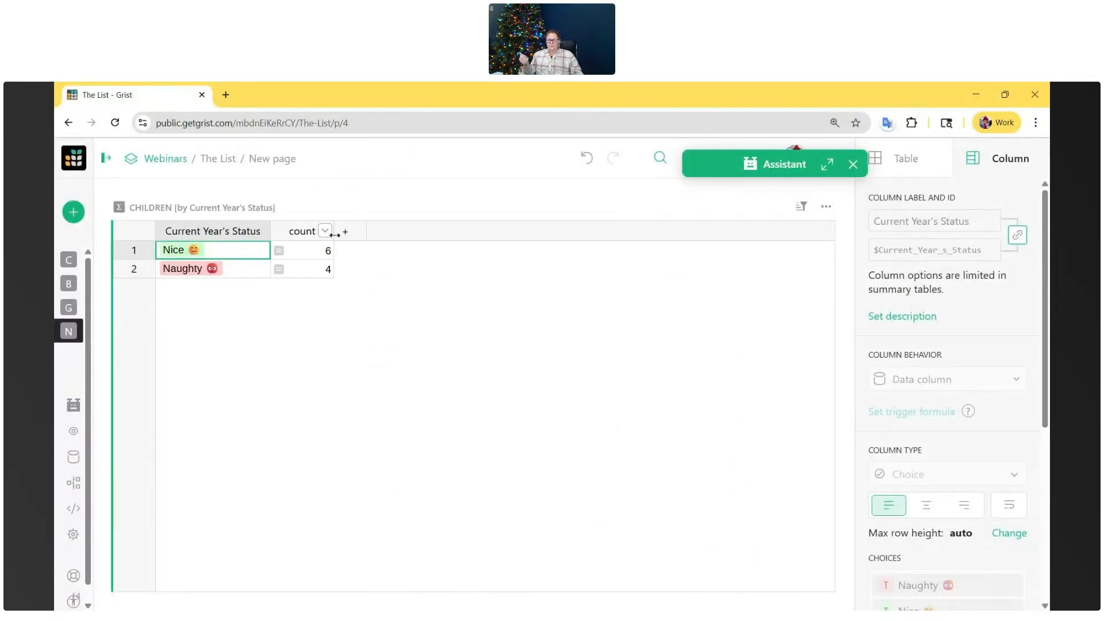
# - Reopen the Assistant and tell it "rename the page to 'Santa's List'"
pyautogui.click(828, 165)
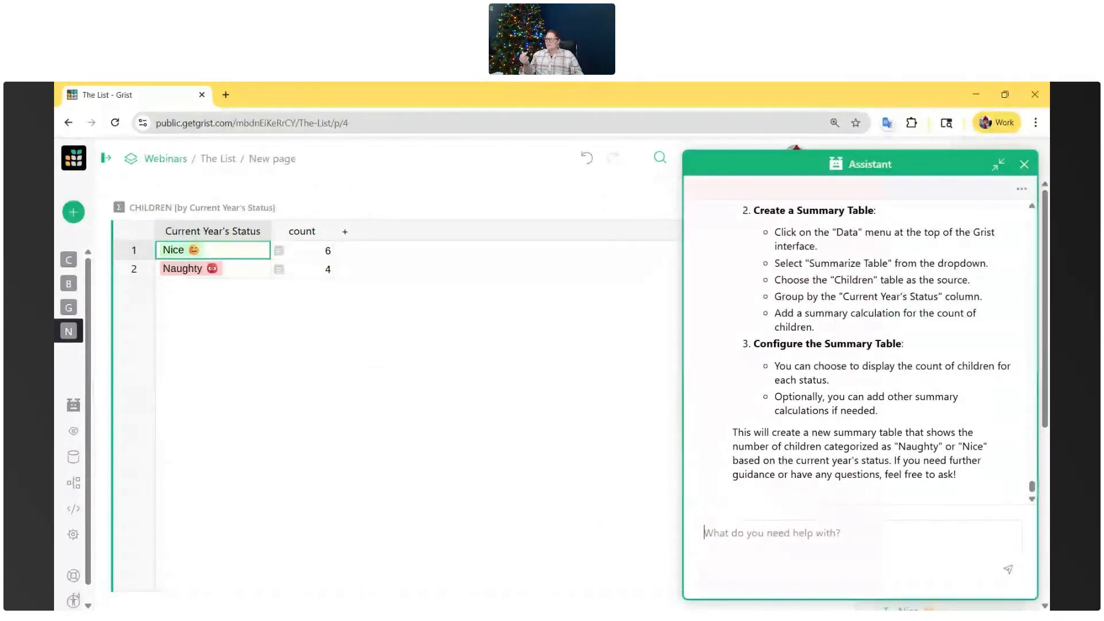
pyautogui.click(832, 534)
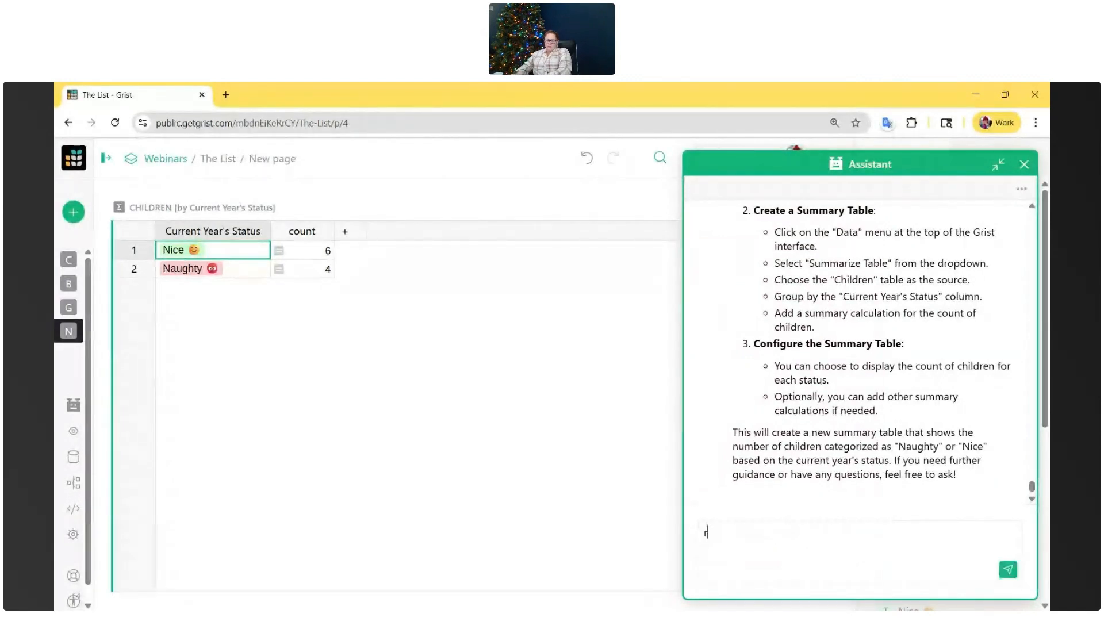
pyautogui.write("rename the page to 'Santa's List'")
pyautogui.press('Return')
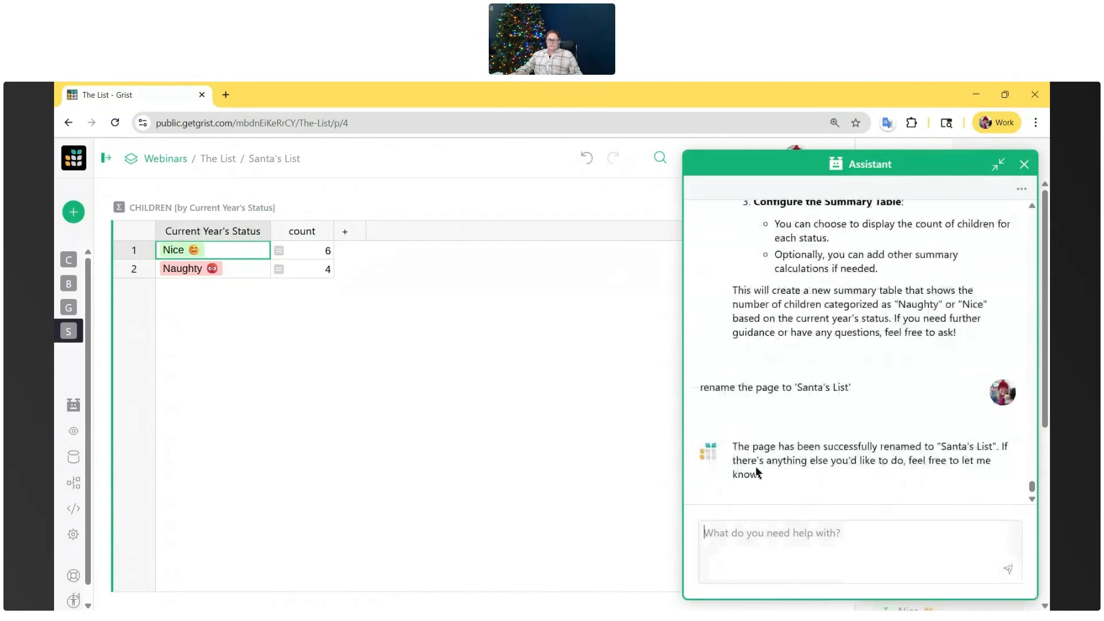
# - Expand the page list and tell the Assistant "add a Santa emoji to the front of the page name", checking the page list collapsed and expanded
pyautogui.click(102, 172)
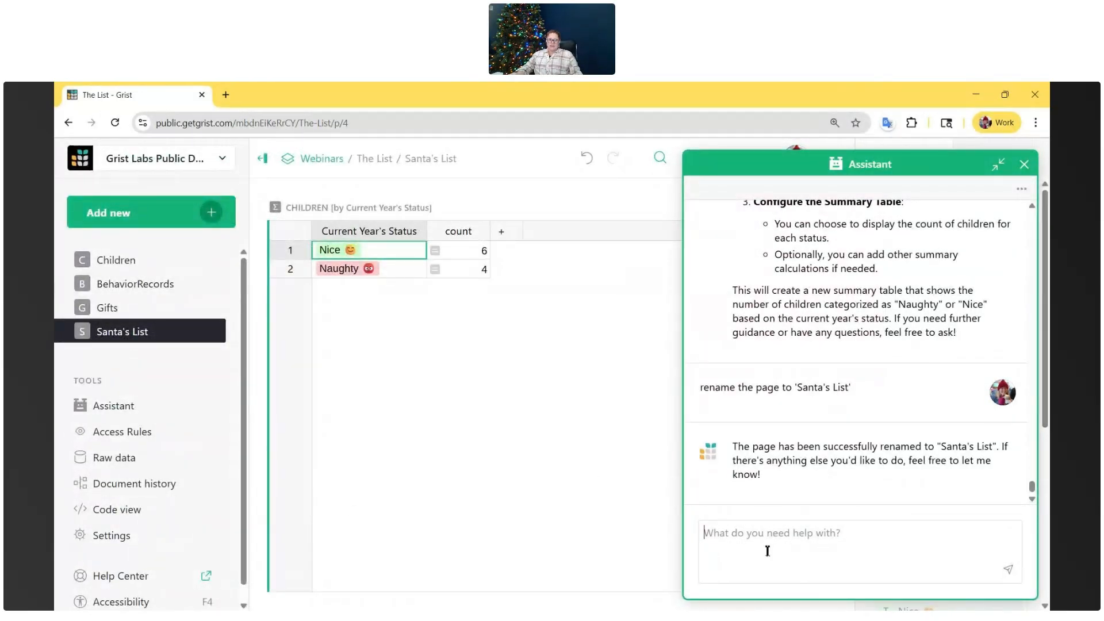
pyautogui.write('add a Santa emoji to the front of the page name')
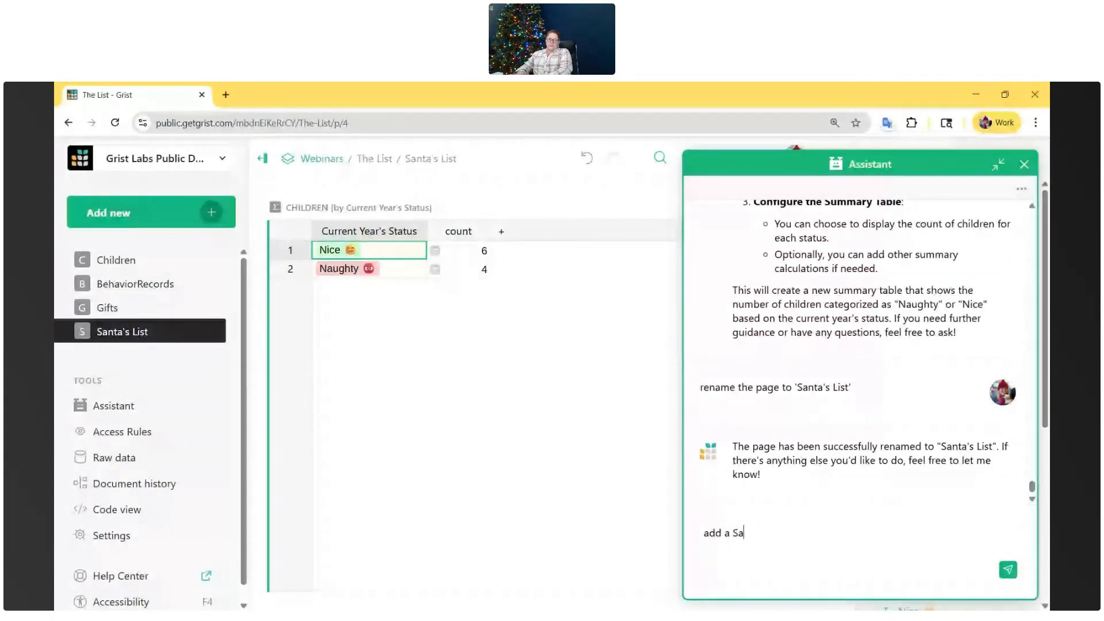
pyautogui.press('Return')
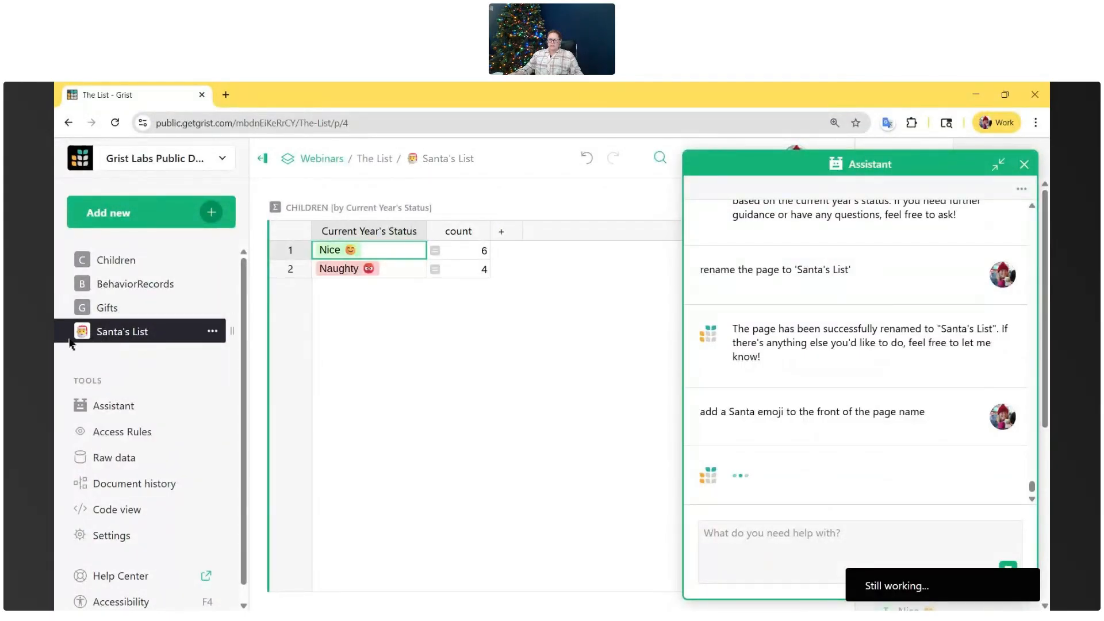
pyautogui.click(264, 164)
pyautogui.moveTo(79, 346)
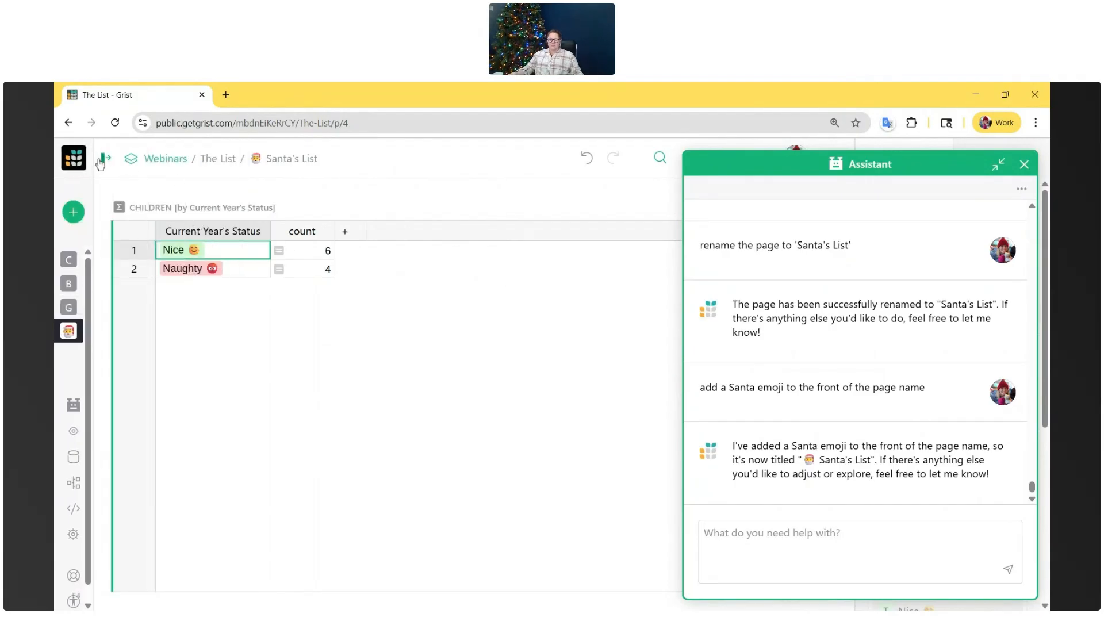
pyautogui.click(100, 162)
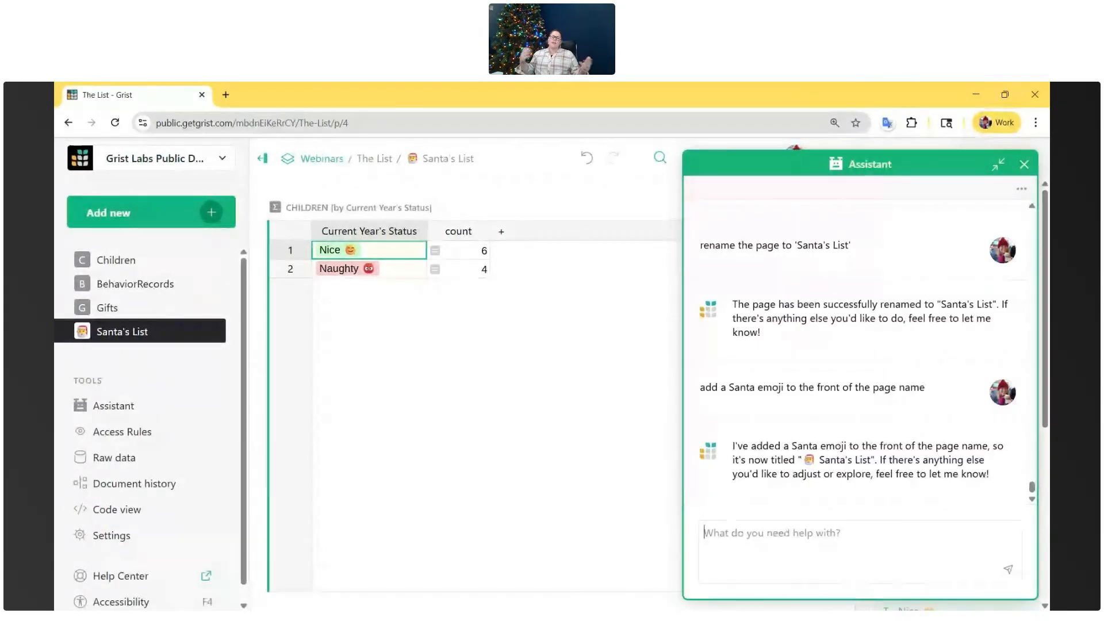
# - Tell the Assistant "i want to see a list of children in the selected status" and read its reply
pyautogui.click(812, 529)
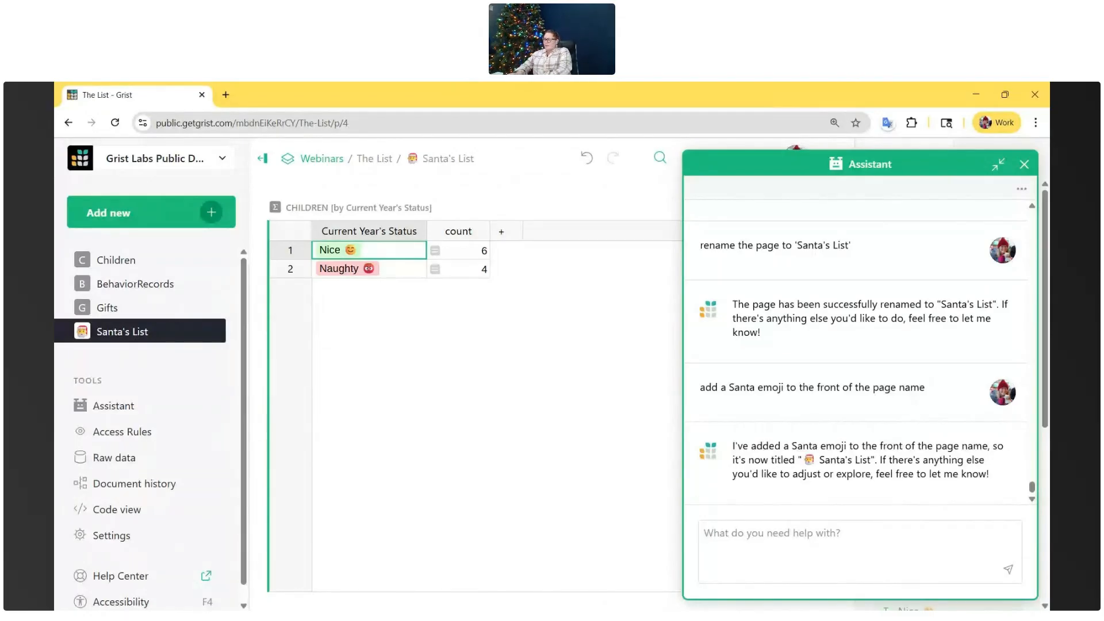
pyautogui.write('i want to see a list of children in the selected status')
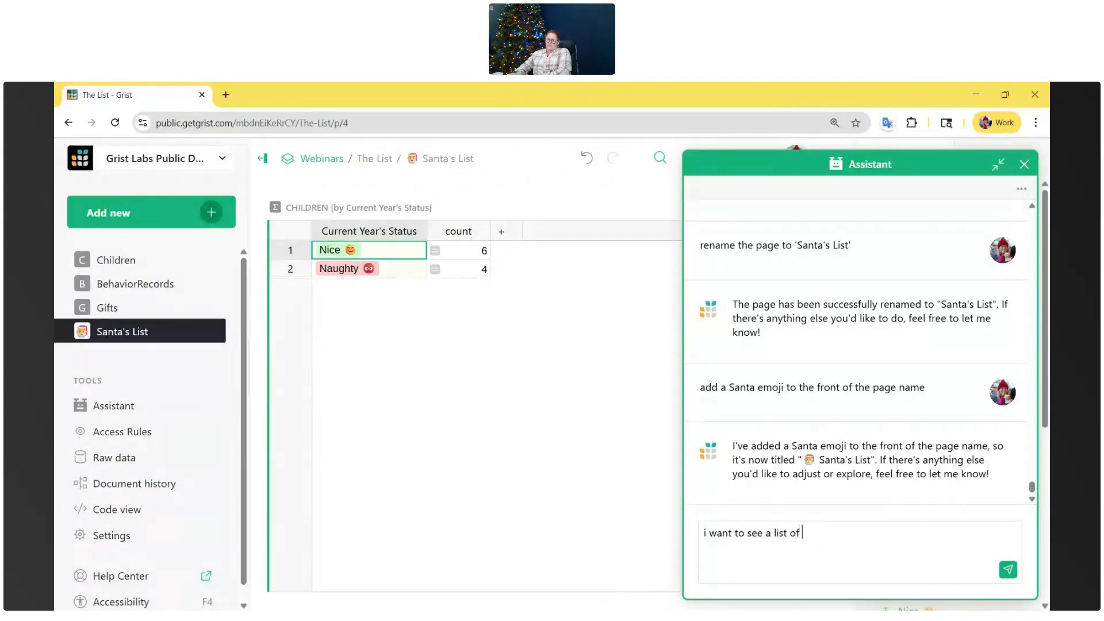
pyautogui.press('Return')
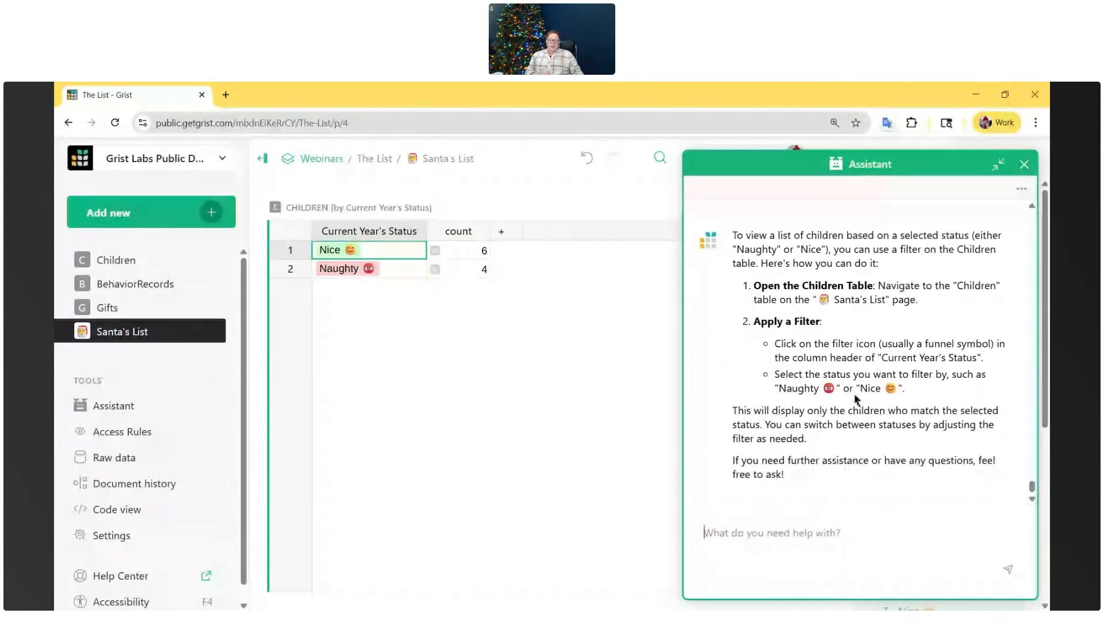
pyautogui.scroll(1, 855, 394)
pyautogui.scroll(-1, 855, 395)
pyautogui.scroll(2, 854, 394)
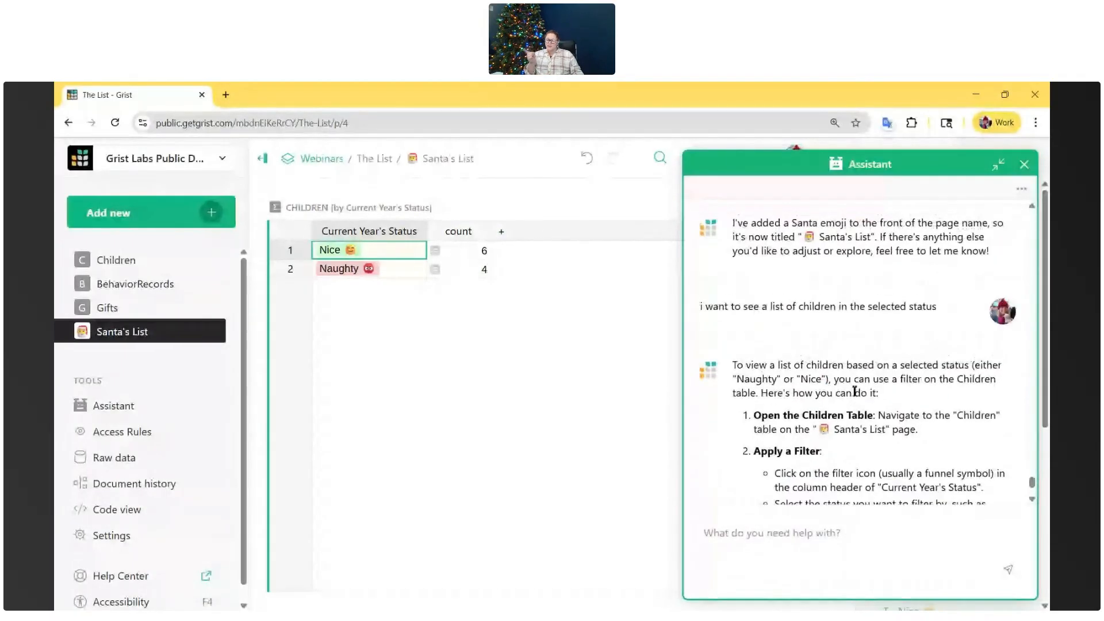
pyautogui.scroll(-3, 771, 495)
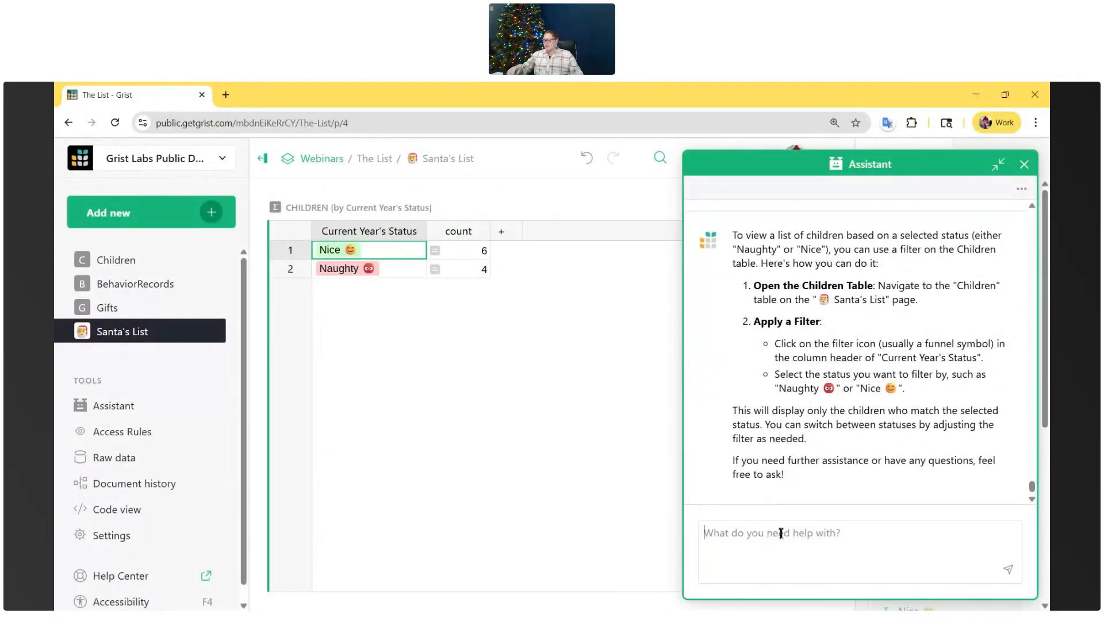
# - Tell the Assistant "Add a table showing the children in the selected status"
pyautogui.write('A')
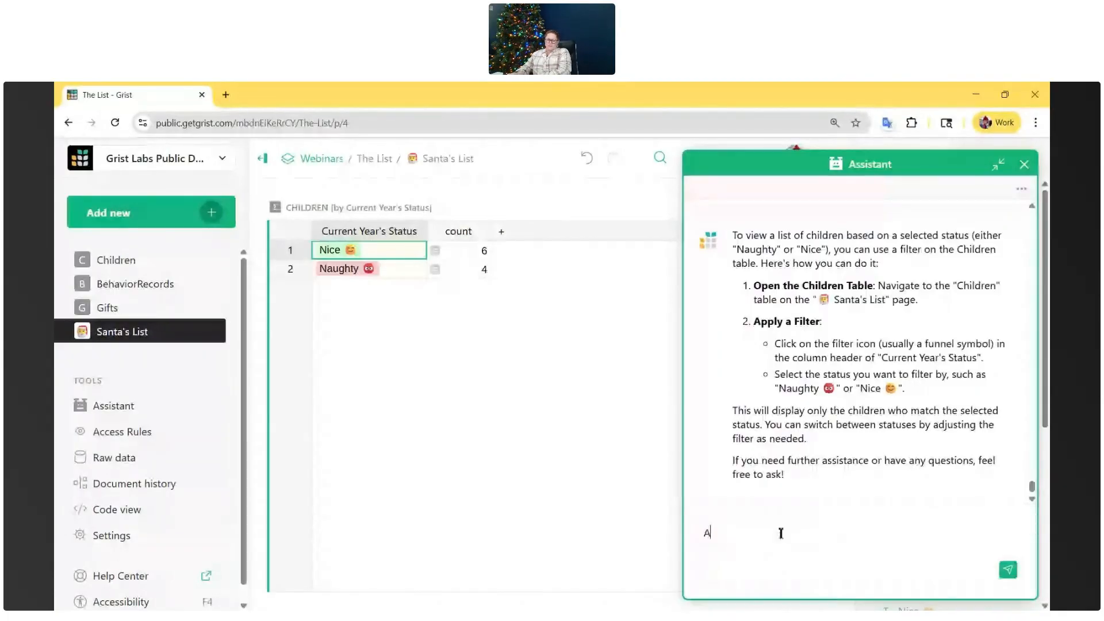
pyautogui.write('dd a table showing t')
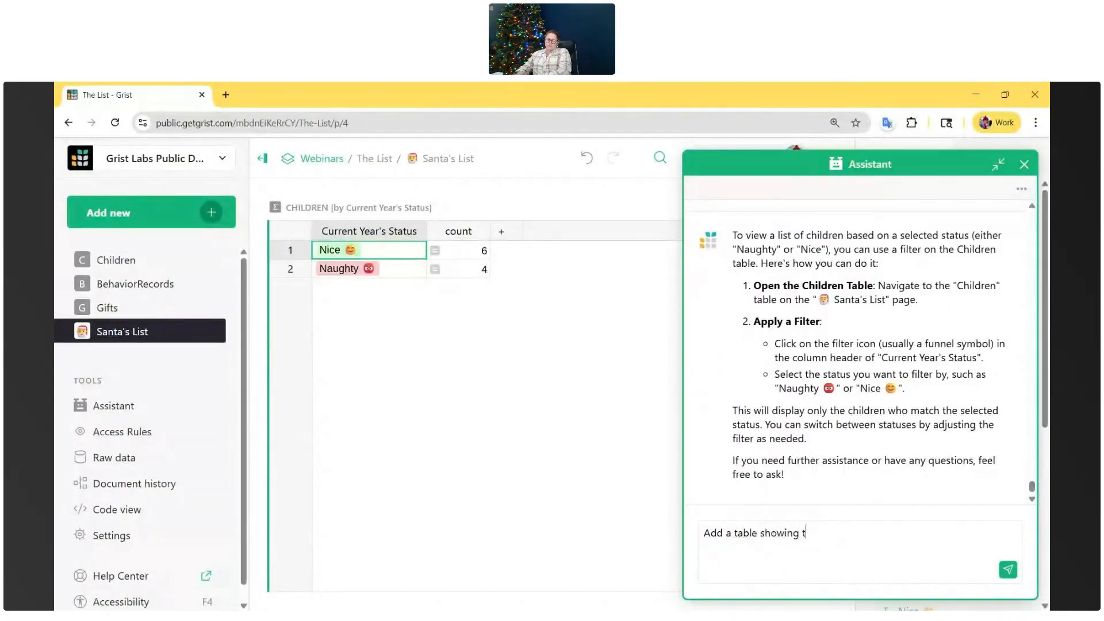
pyautogui.write('he children in the selected status')
pyautogui.press('Return')
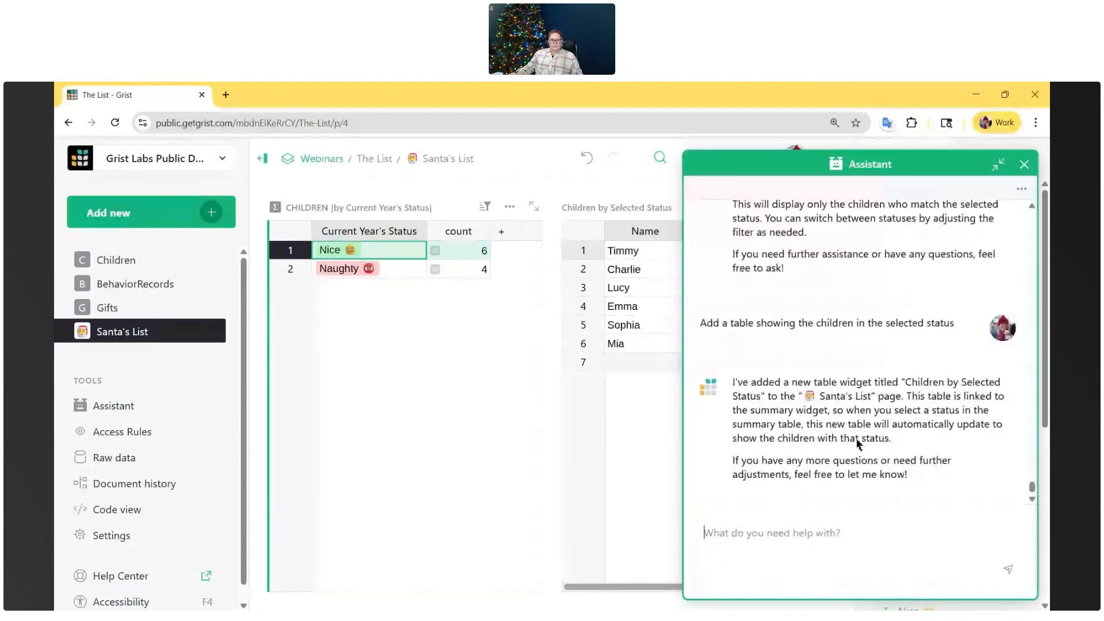
# - Minimize the Assistant and inspect the Children by Selected Status table's data table name and widget title without editing them
pyautogui.click(999, 164)
pyautogui.click(600, 207)
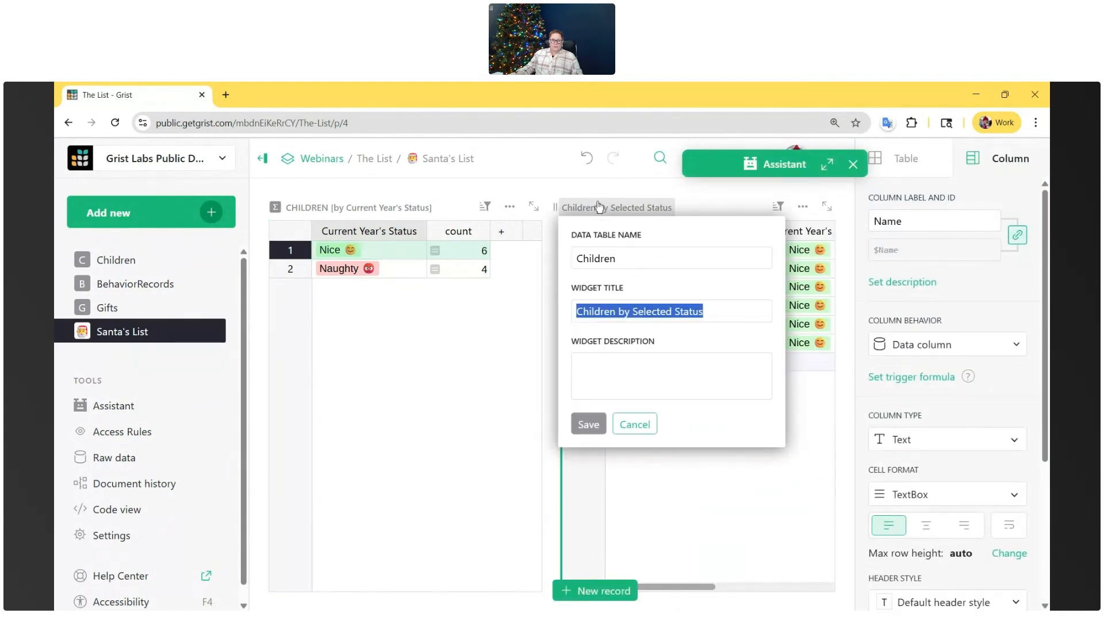
pyautogui.press('Escape')
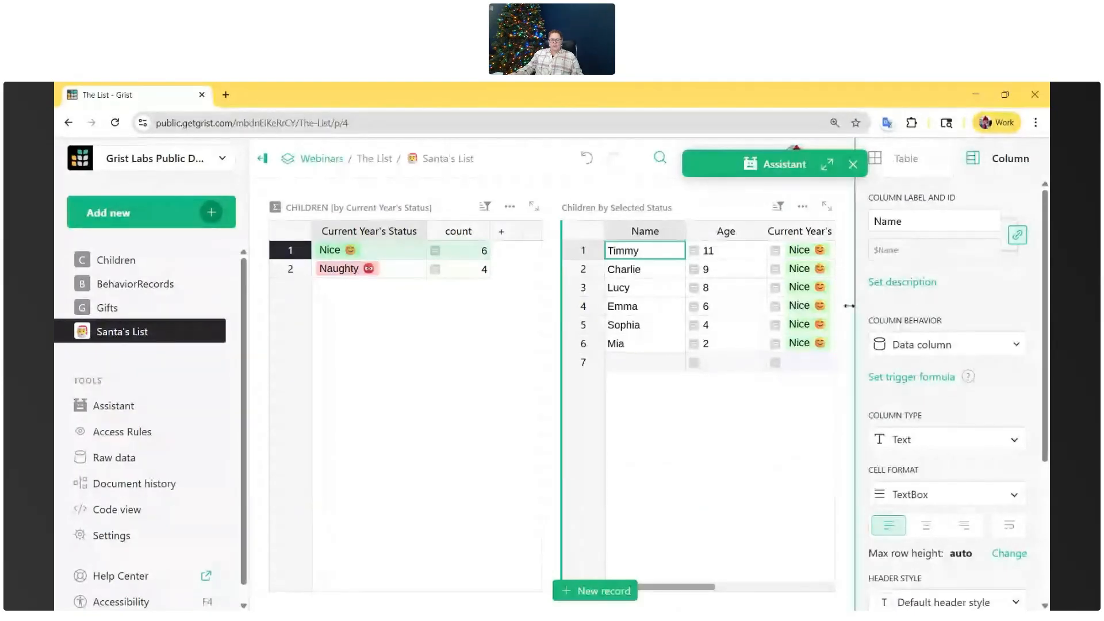
pyautogui.click(603, 208)
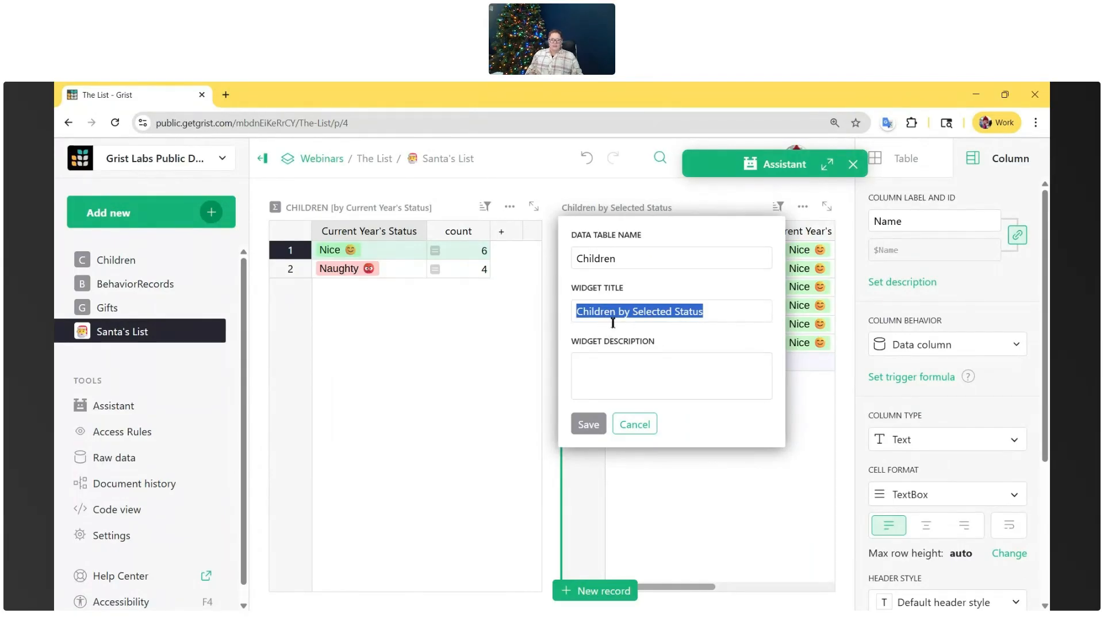
pyautogui.click(650, 428)
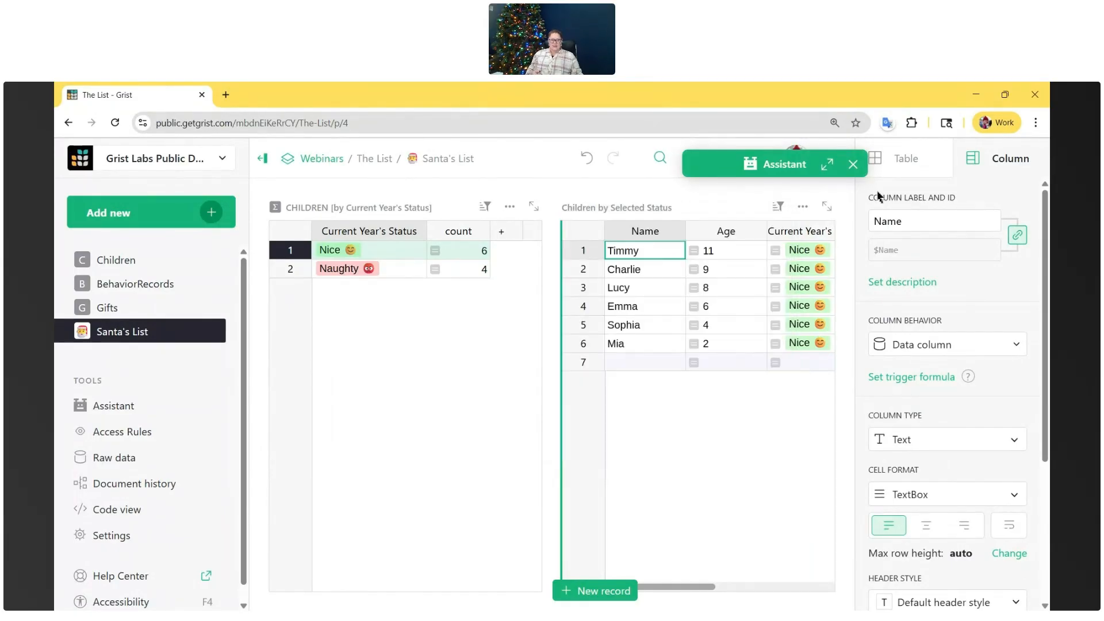
# - Make room for all columns of the Children by Selected Status table, and check its rows for the Naughty and Nice statuses
pyautogui.moveTo(781, 167); pyautogui.dragTo(666, 165)
pyautogui.click(843, 161)
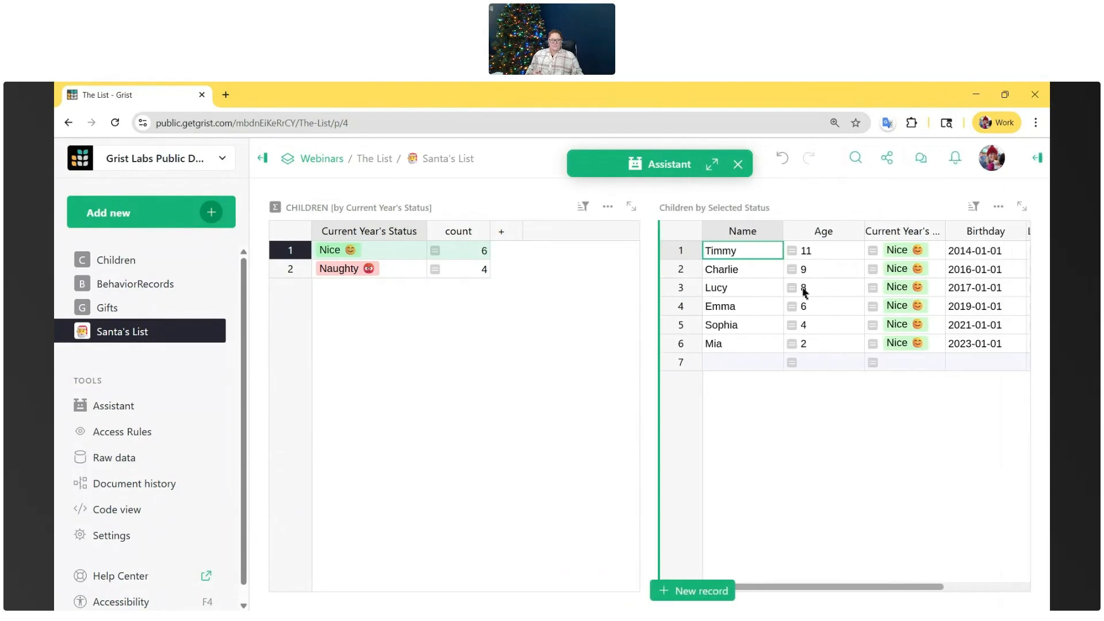
pyautogui.moveTo(652, 274); pyautogui.dragTo(546, 288)
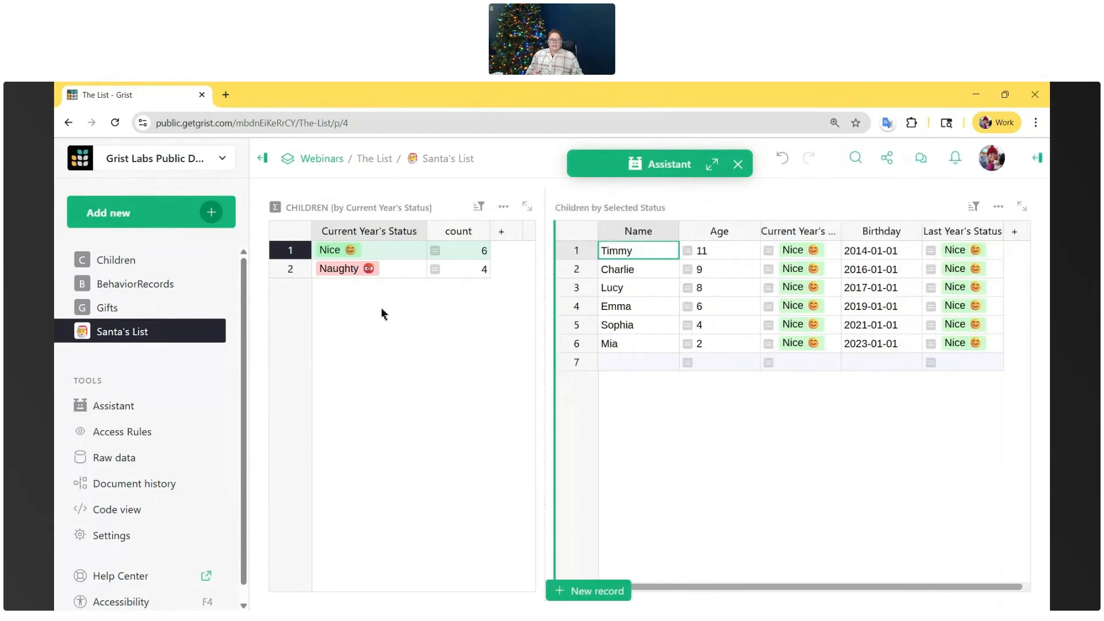
pyautogui.click(354, 273)
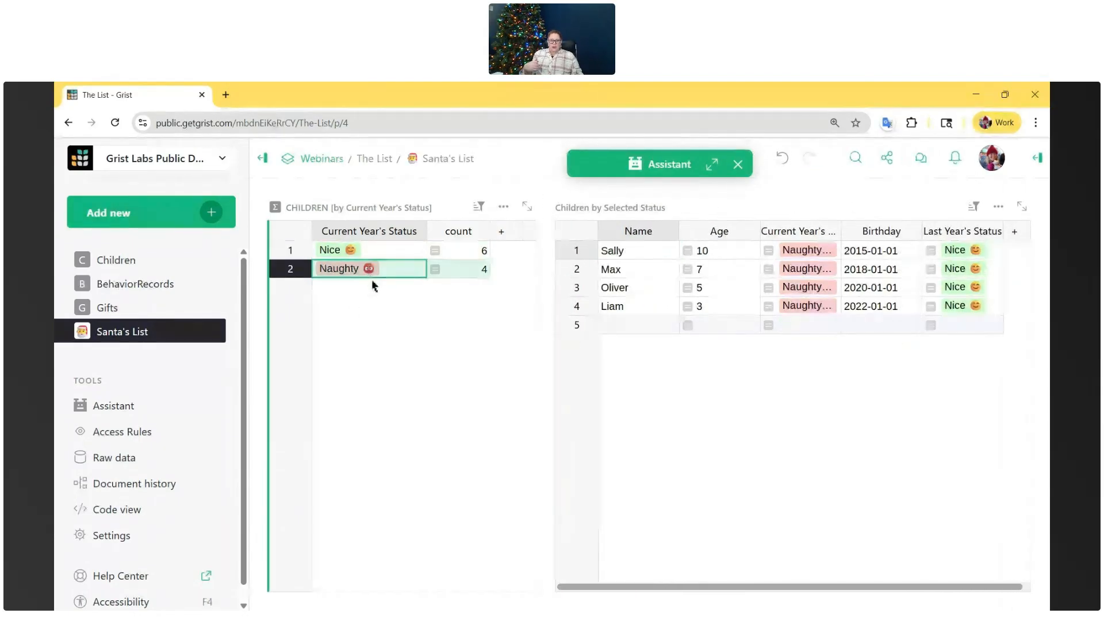
pyautogui.click(393, 255)
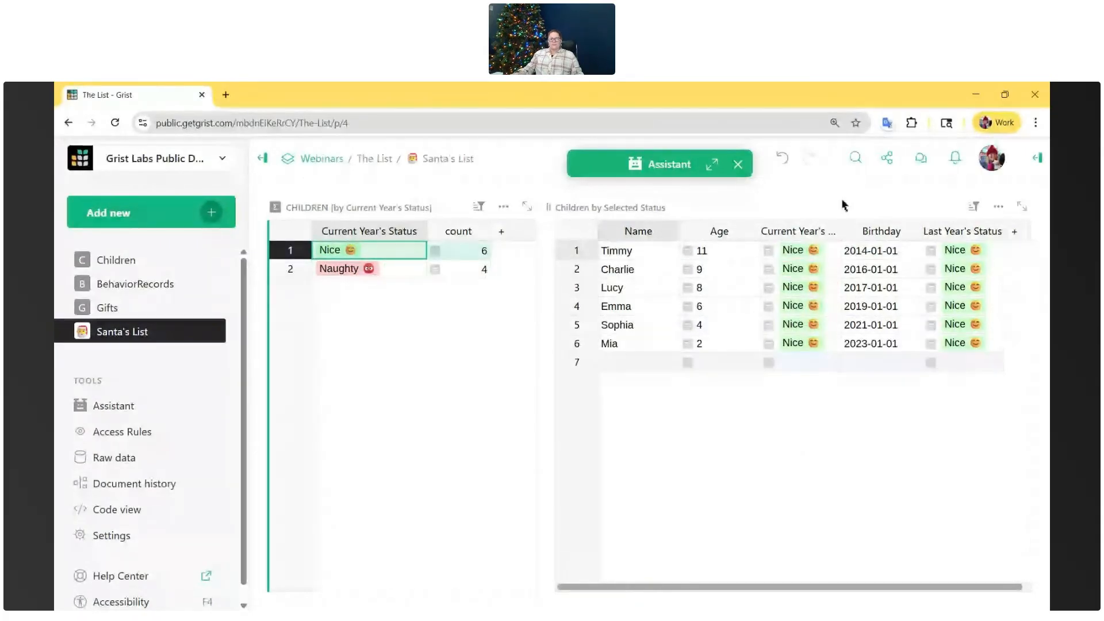
# - Reopen the Assistant and tell it "I also want to see all of the selected child's behaviors and gifts"
pyautogui.click(712, 165)
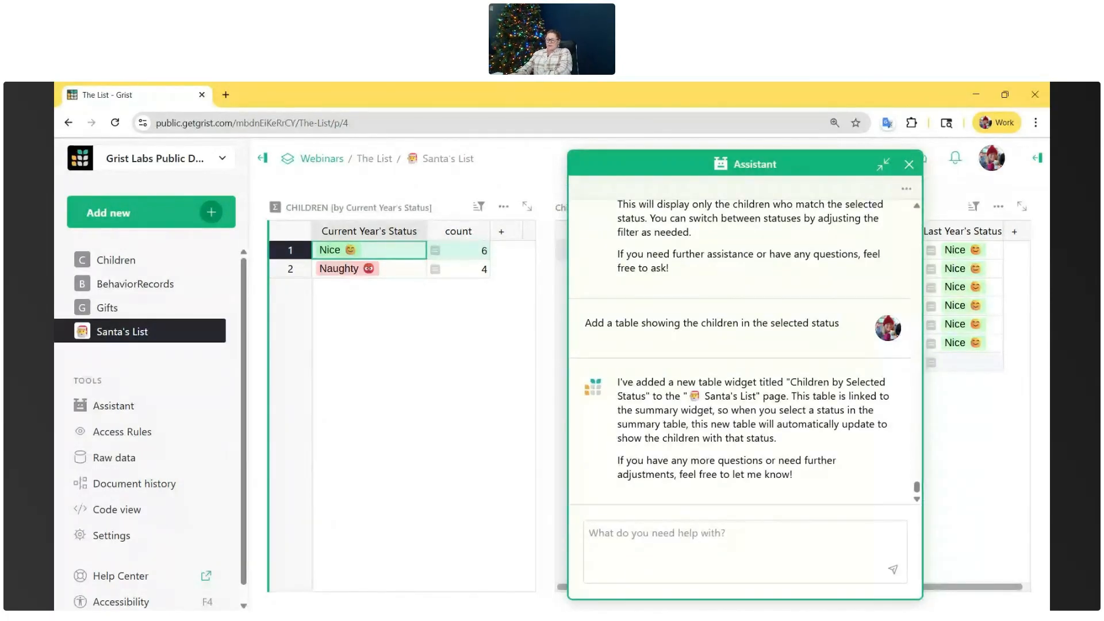
pyautogui.write('I also want to see all of the sele')
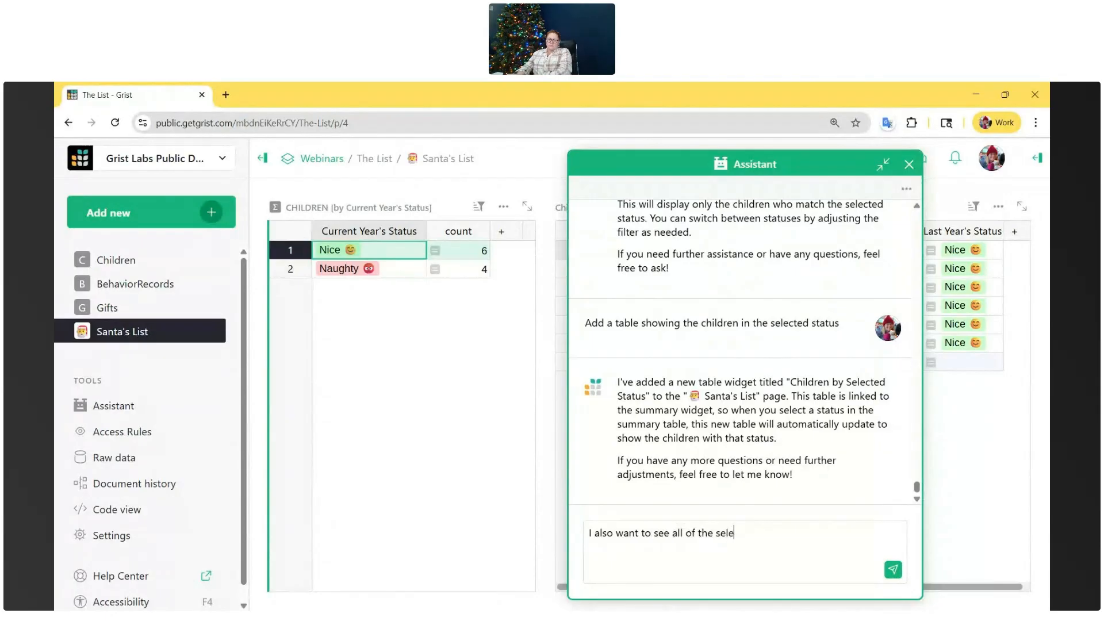
pyautogui.write("cted child's behaviors and gifts")
pyautogui.press('Return')
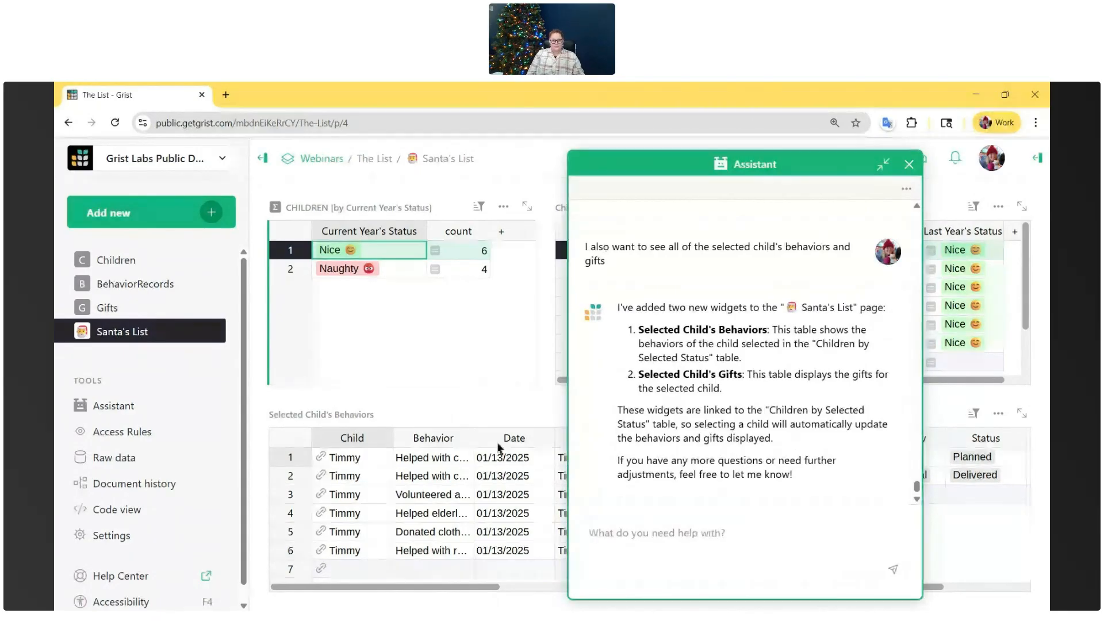
# - Minimize the Assistant and select several children in turn to examine their linked behaviors and gifts
pyautogui.click(887, 168)
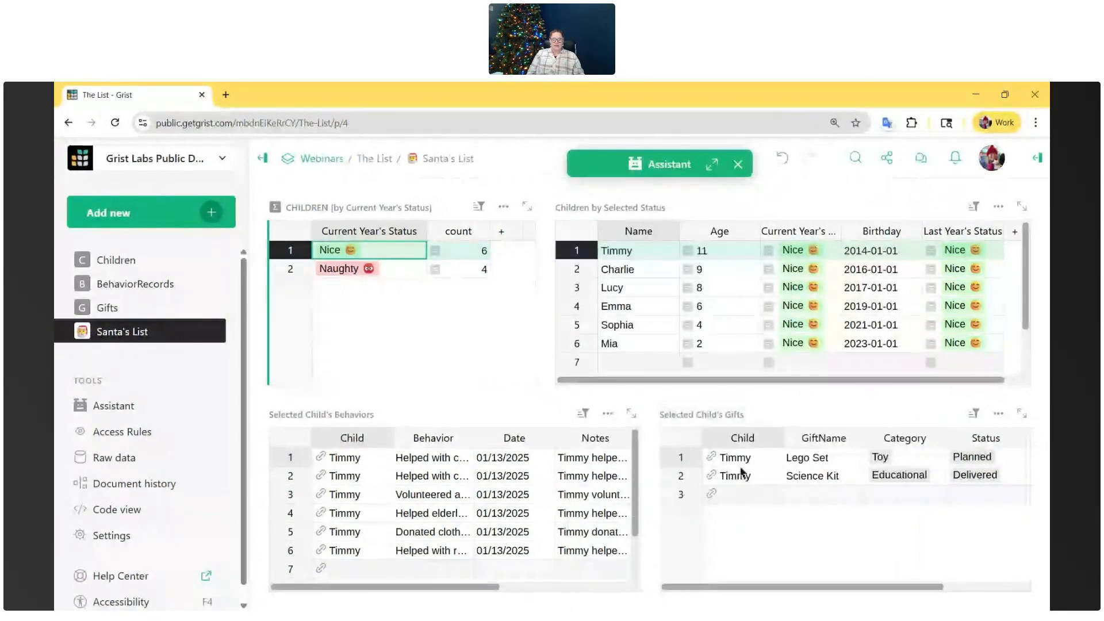
pyautogui.click(652, 277)
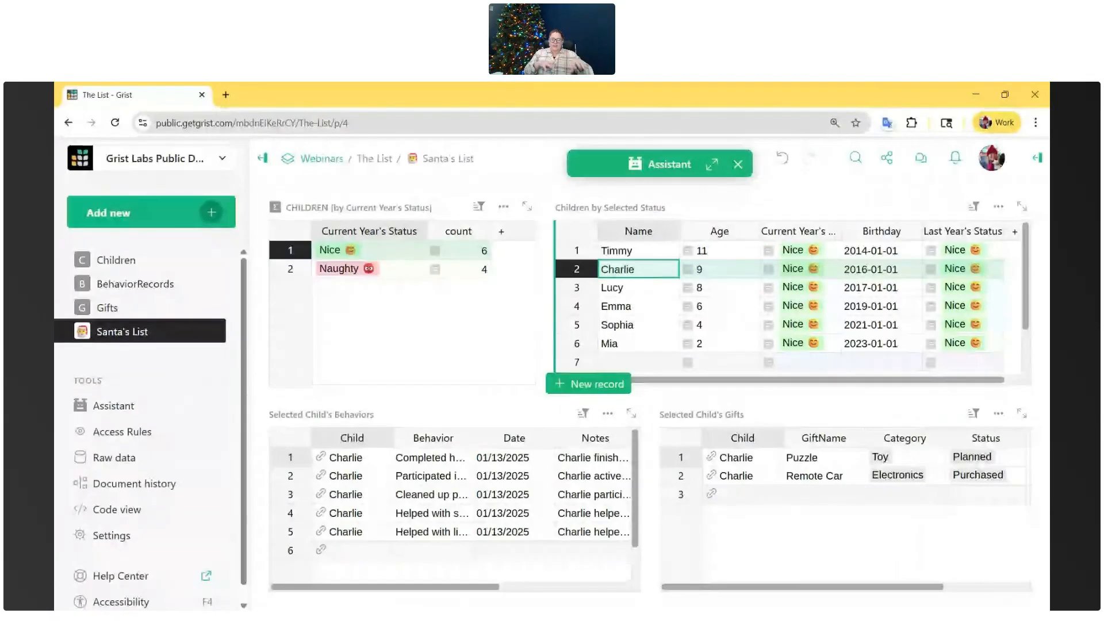
pyautogui.click(627, 288)
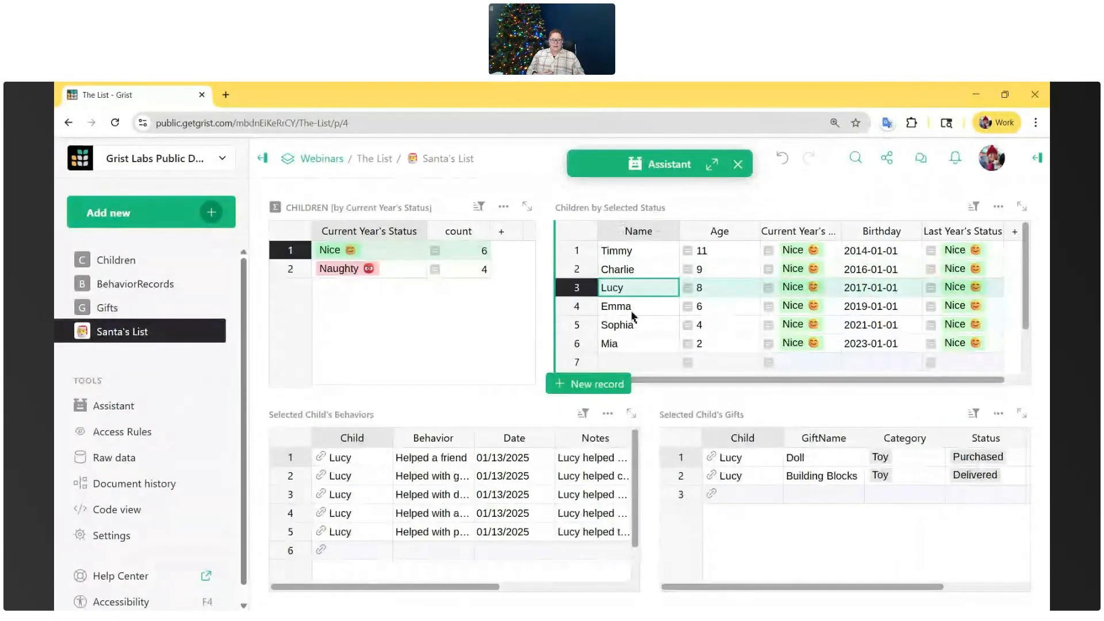
pyautogui.click(633, 314)
pyautogui.click(633, 344)
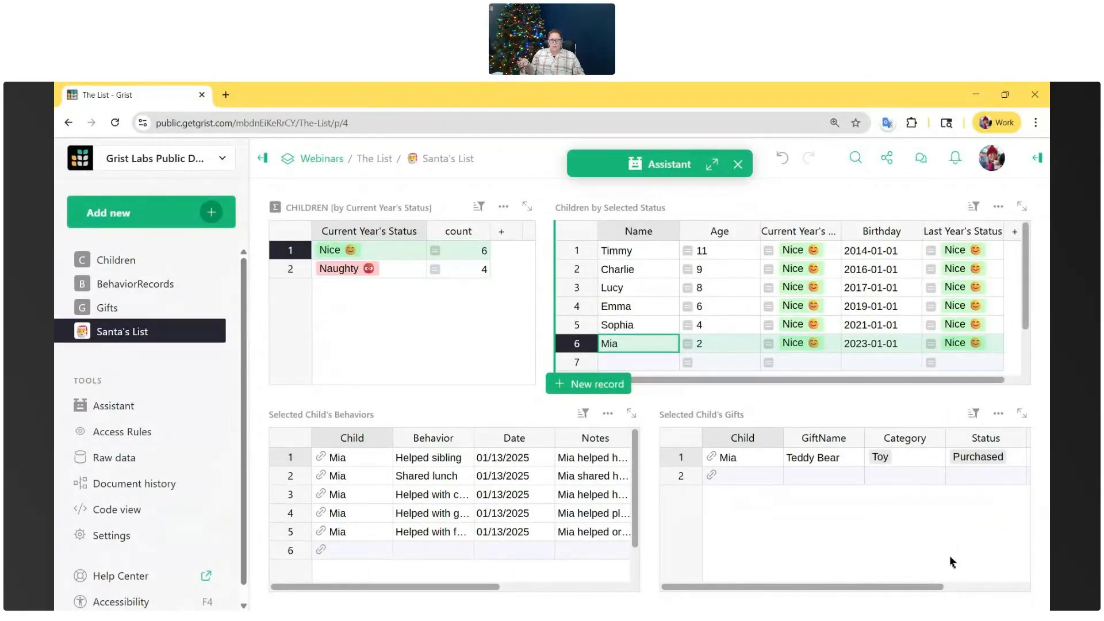
# - Hide the Child column in both the Selected Child's Behaviors and Selected Child's Gifts tables
pyautogui.click(337, 444)
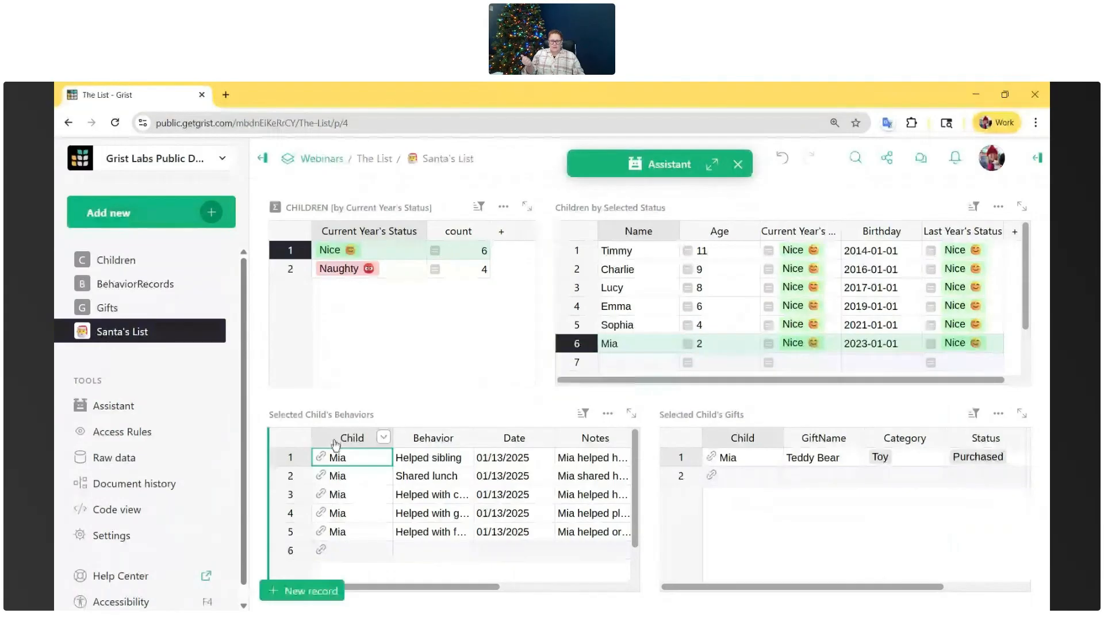
pyautogui.click(383, 437)
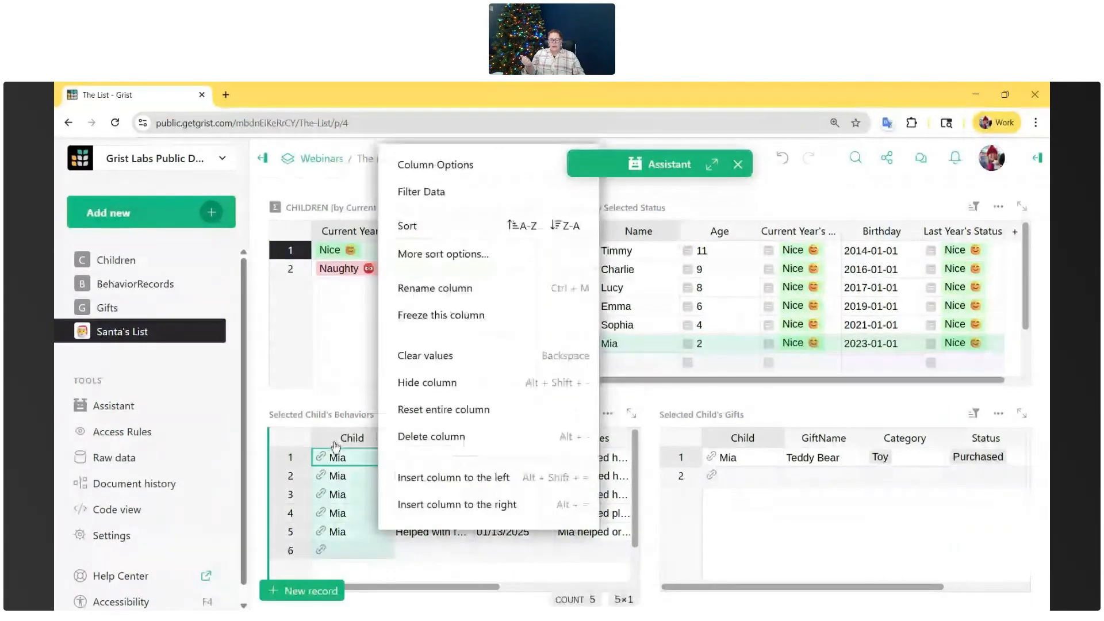
pyautogui.click(412, 383)
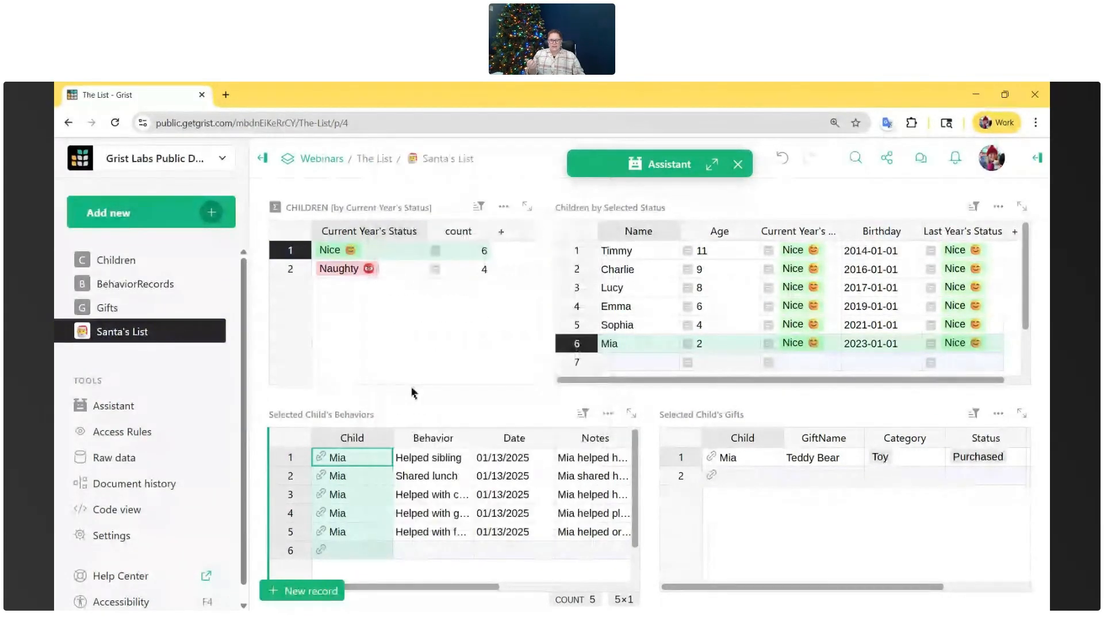
pyautogui.click(742, 438)
pyautogui.rightClick(740, 440)
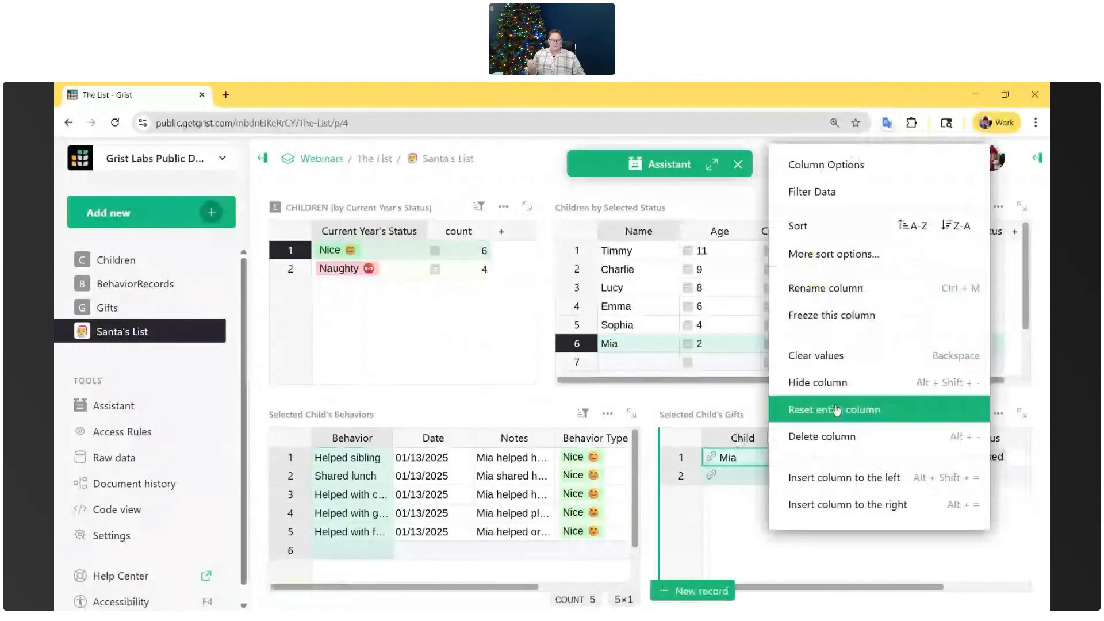
pyautogui.click(816, 383)
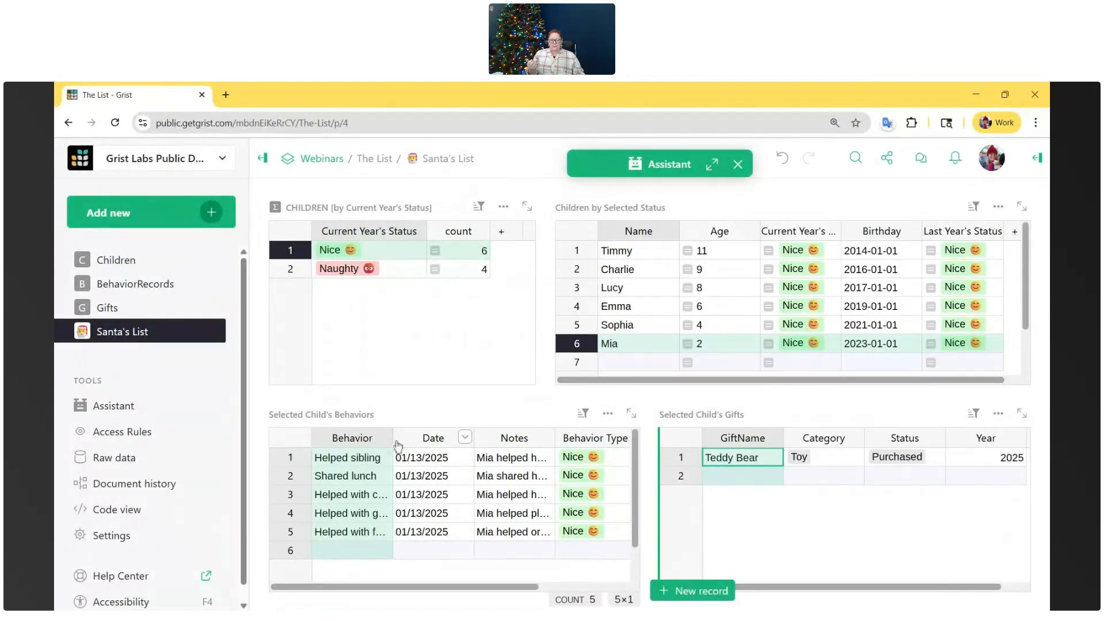
# - In Selected Child's Behaviors, put Date before Behavior, widen the Behavior and Notes columns, and narrow the Year column
pyautogui.moveTo(392, 438); pyautogui.dragTo(323, 438)
pyautogui.click(488, 438)
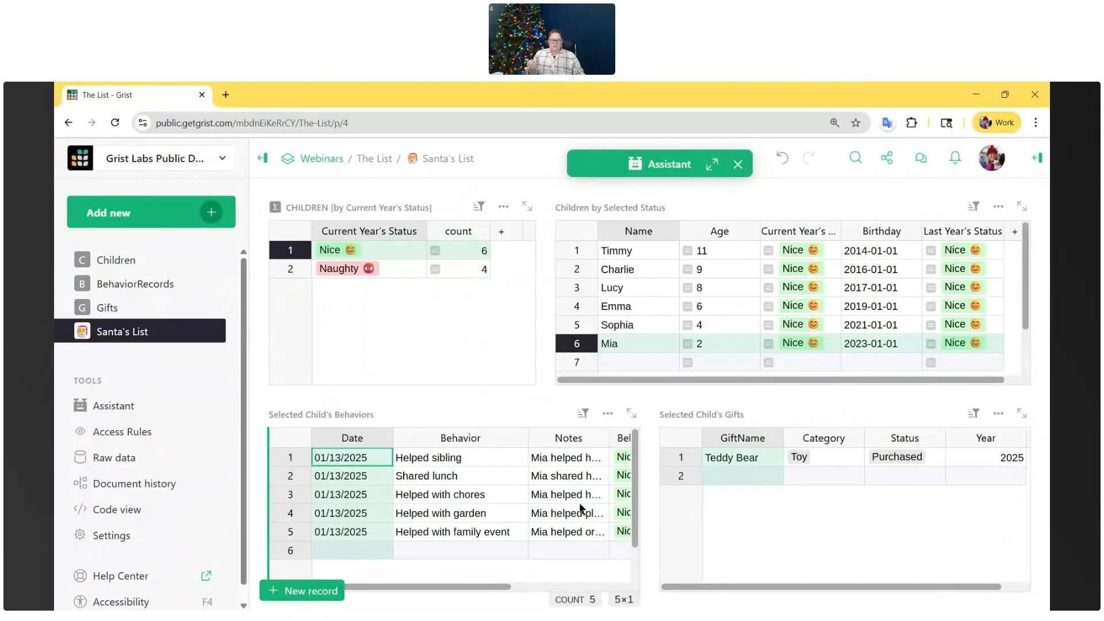
pyautogui.moveTo(609, 436); pyautogui.dragTo(723, 433)
pyautogui.moveTo(452, 592); pyautogui.dragTo(610, 590)
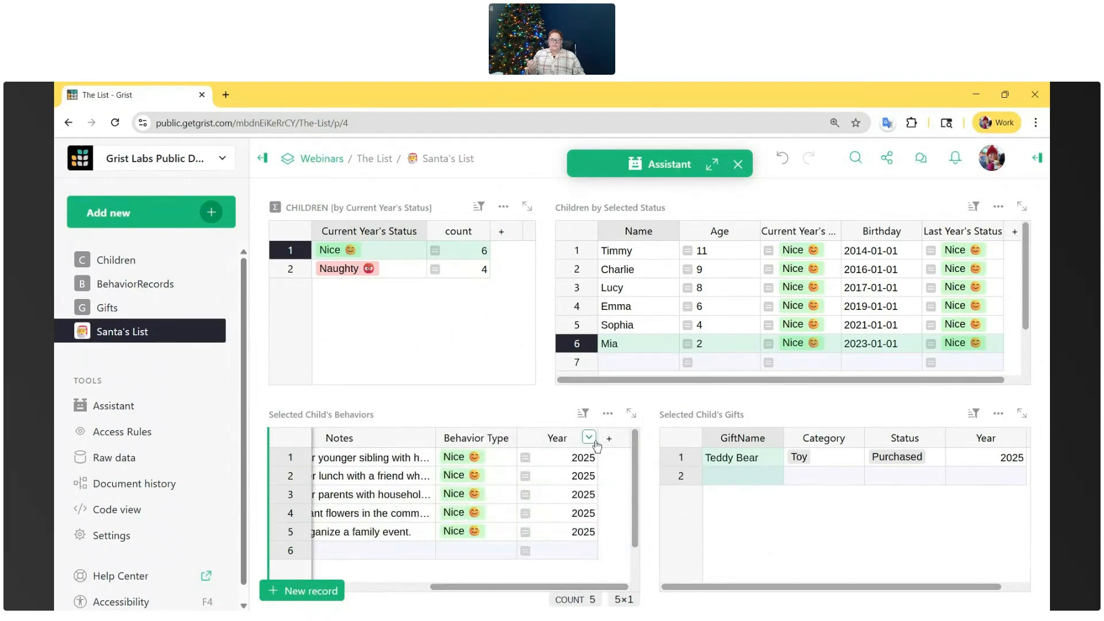
pyautogui.hscroll(-2, 598, 446)
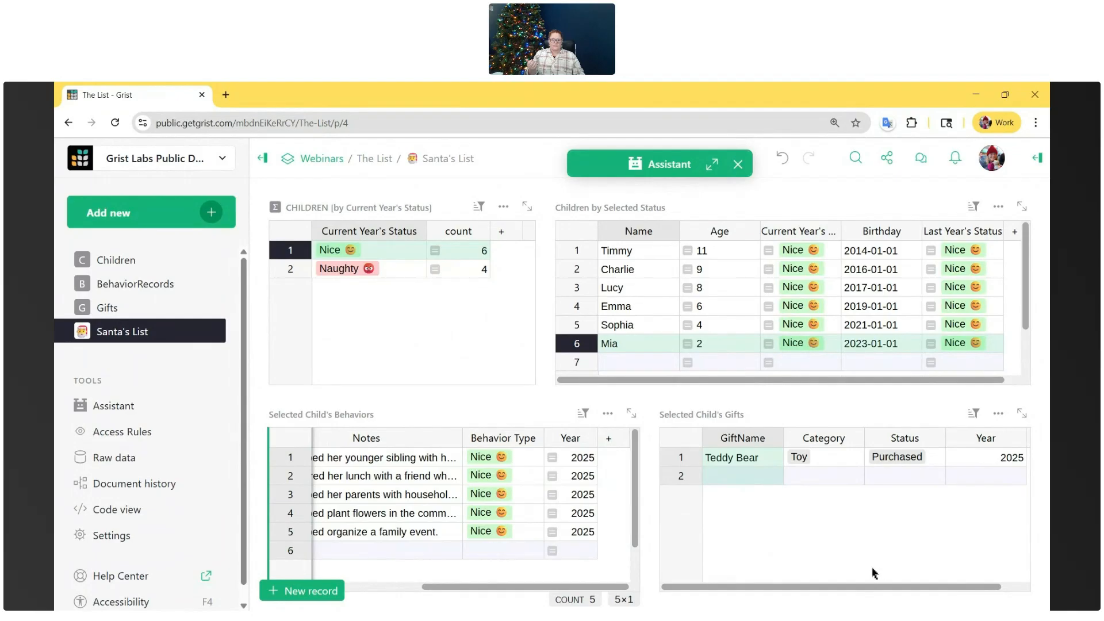
pyautogui.moveTo(834, 588); pyautogui.dragTo(800, 587)
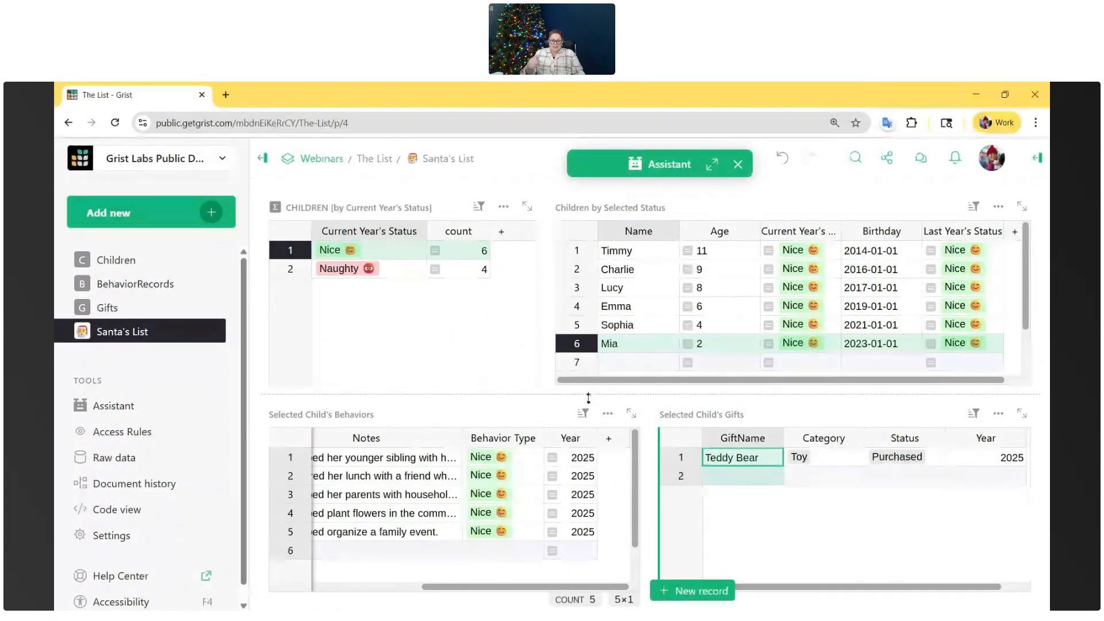
pyautogui.click(712, 165)
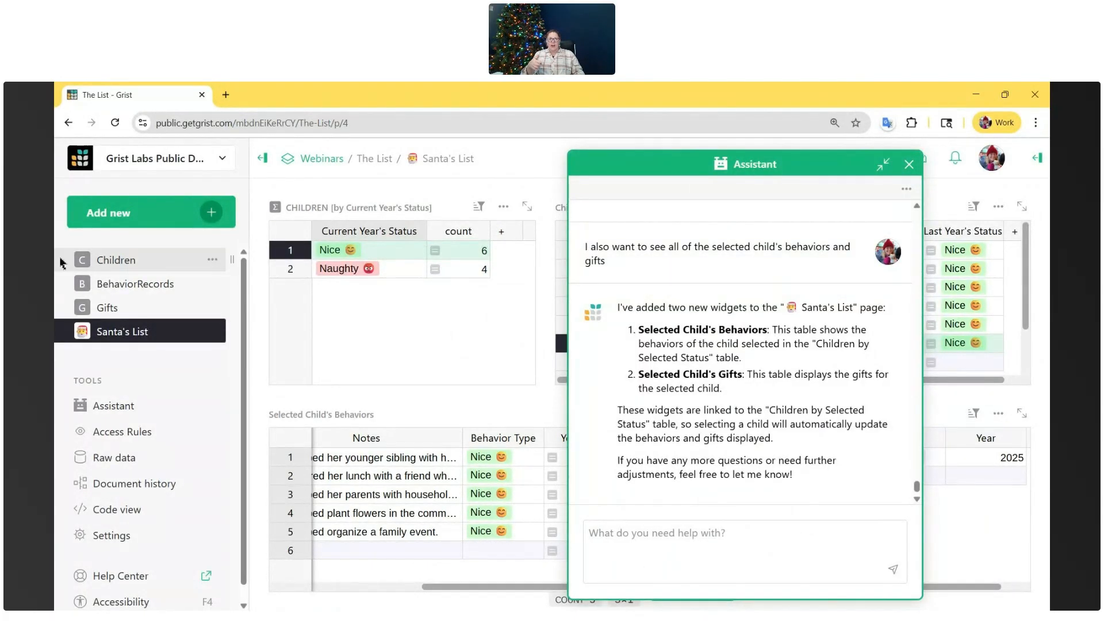
pyautogui.click(883, 164)
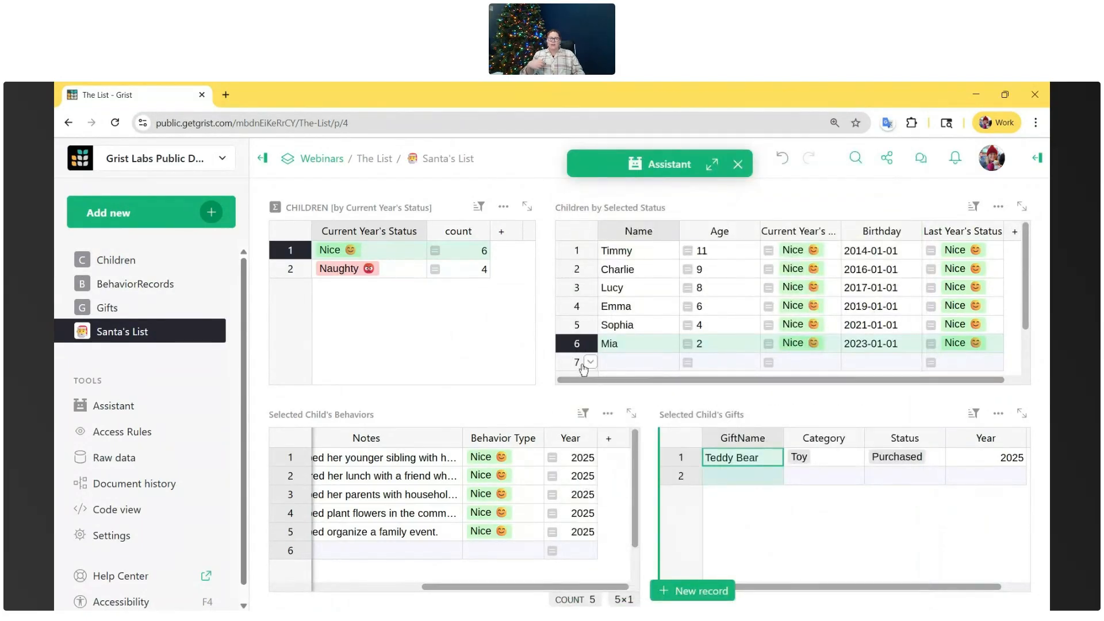
# - On the Children page, add a new record with the child's first name and a birthday picked from the calendar
pyautogui.click(137, 263)
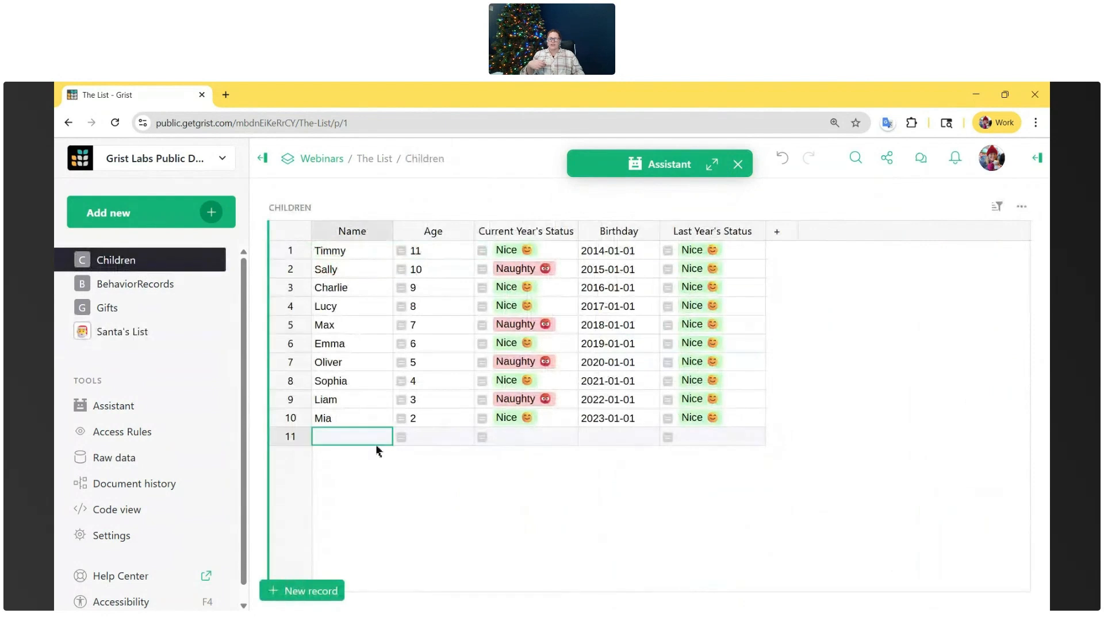
pyautogui.write('Natalie')
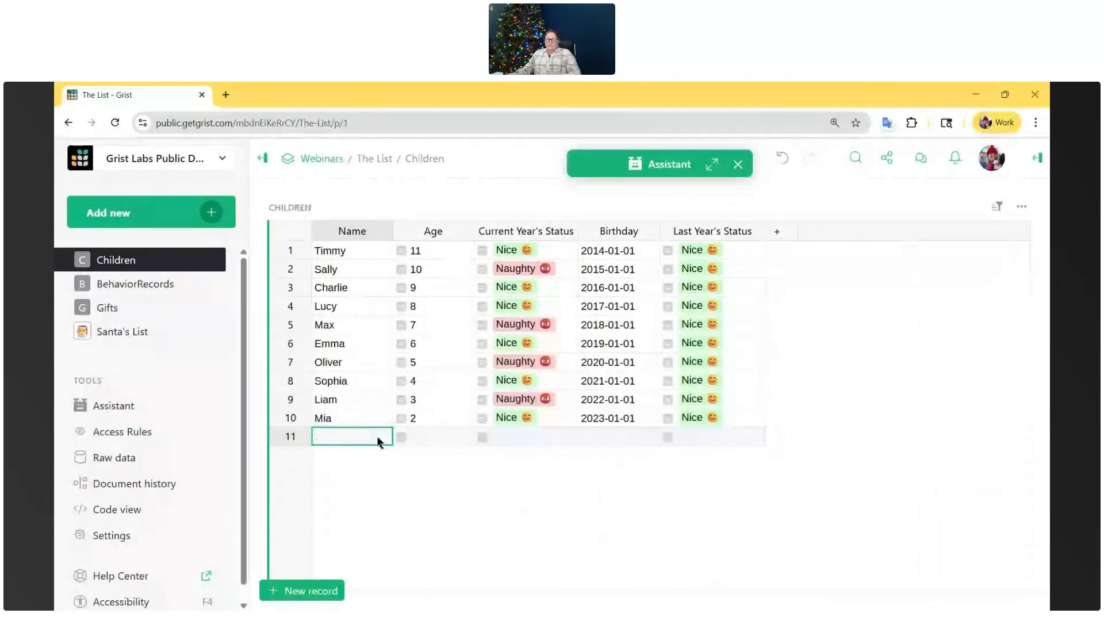
pyautogui.click(394, 440)
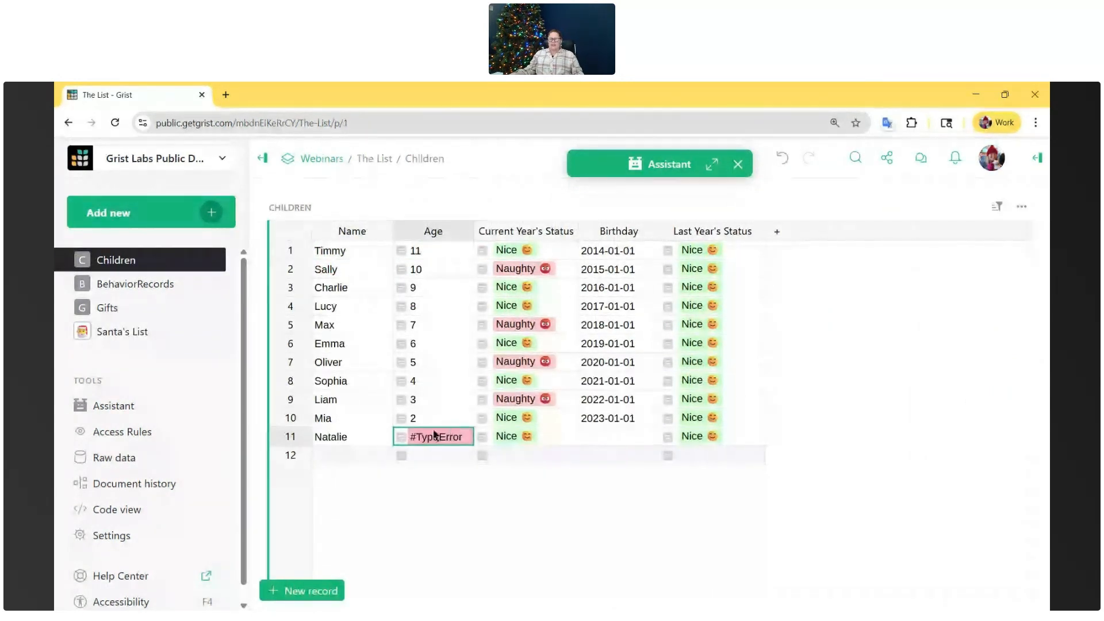
pyautogui.doubleClick(602, 433)
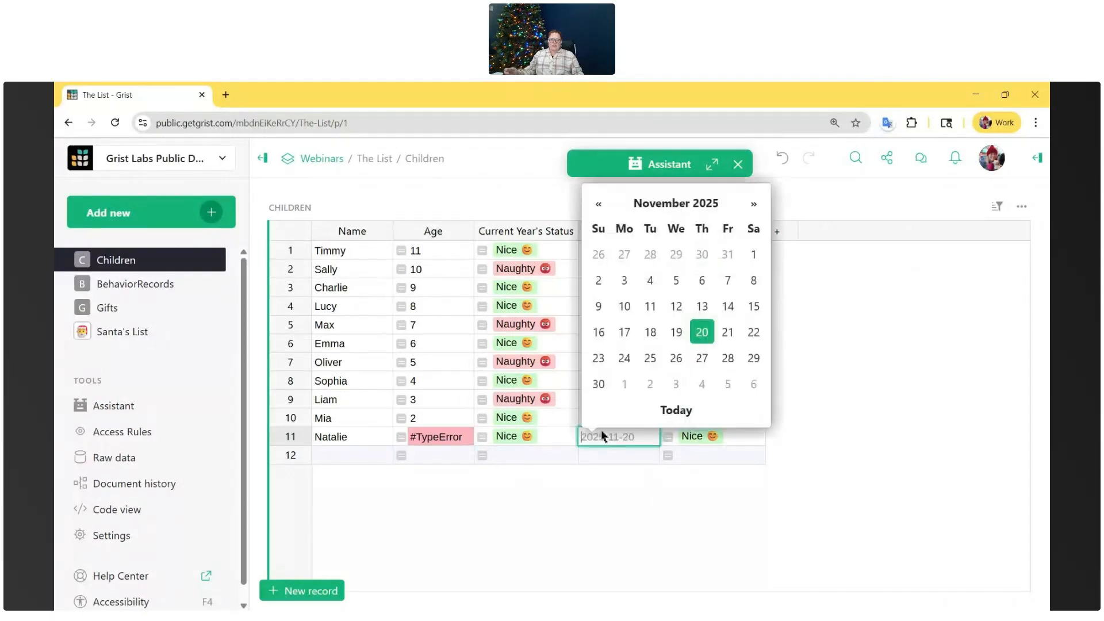
pyautogui.click(600, 204)
pyautogui.click(600, 203)
pyautogui.click(600, 204)
pyautogui.click(600, 203)
pyautogui.click(600, 204)
pyautogui.click(600, 204)
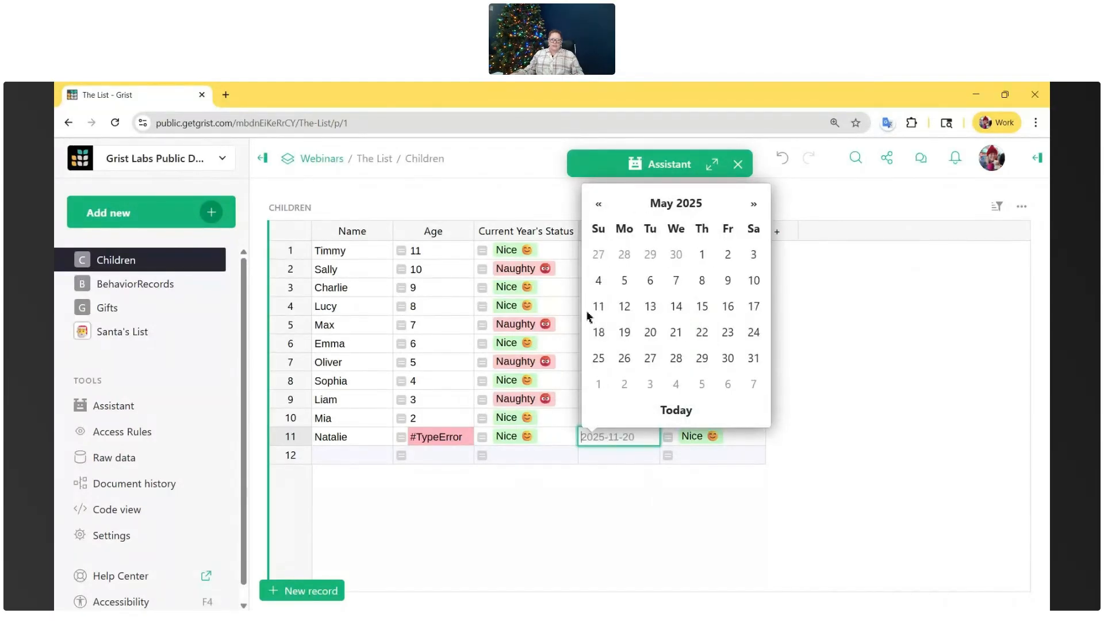
pyautogui.click(599, 306)
pyautogui.click(540, 528)
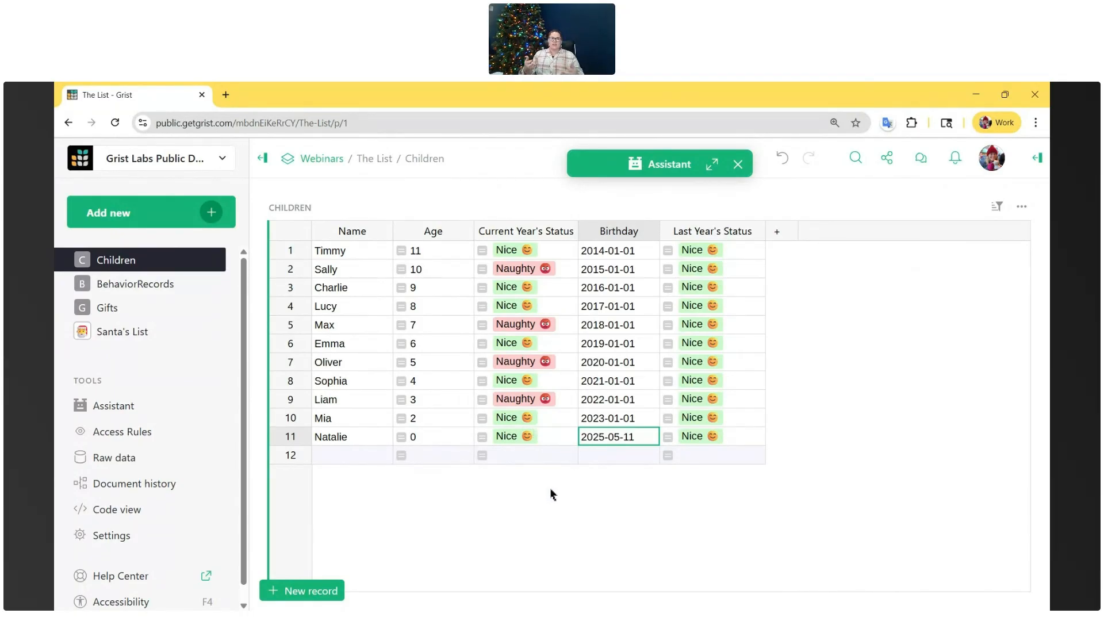
# - From the BehaviorRecords page, ask the Assistant to clear all of the data from all tables so own data can be entered
pyautogui.click(135, 285)
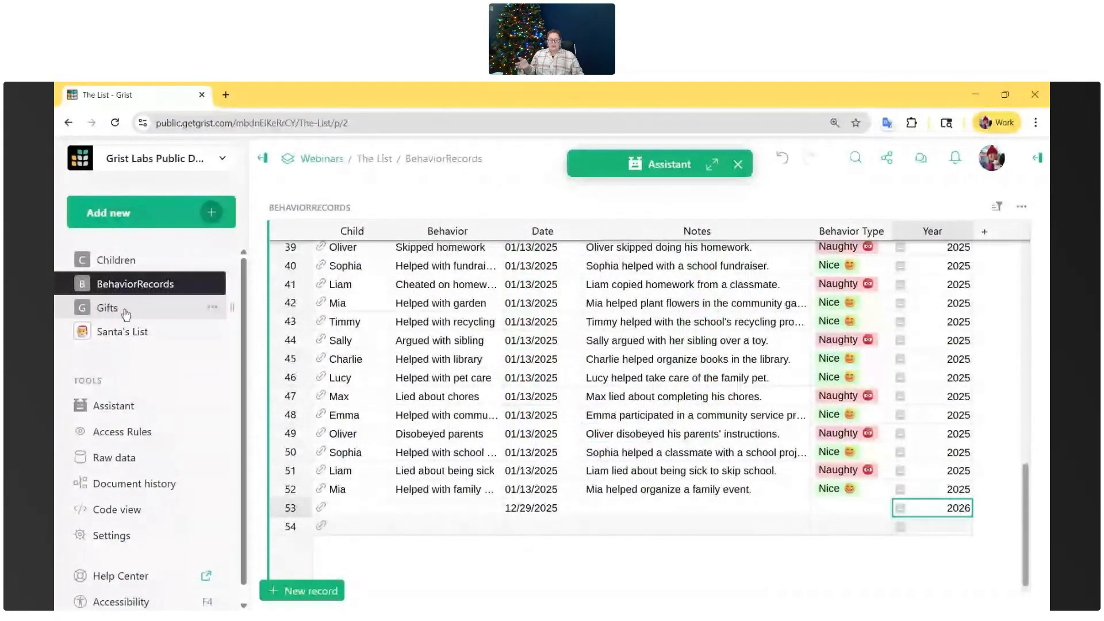
pyautogui.click(712, 165)
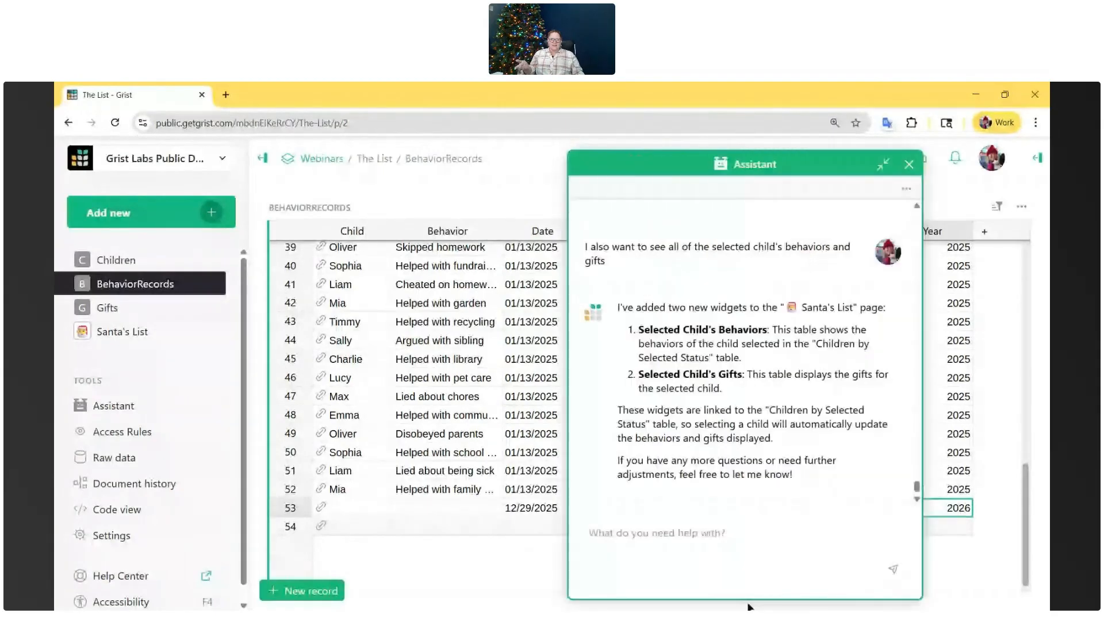
pyautogui.click(735, 554)
pyautogui.write('Clear all of the')
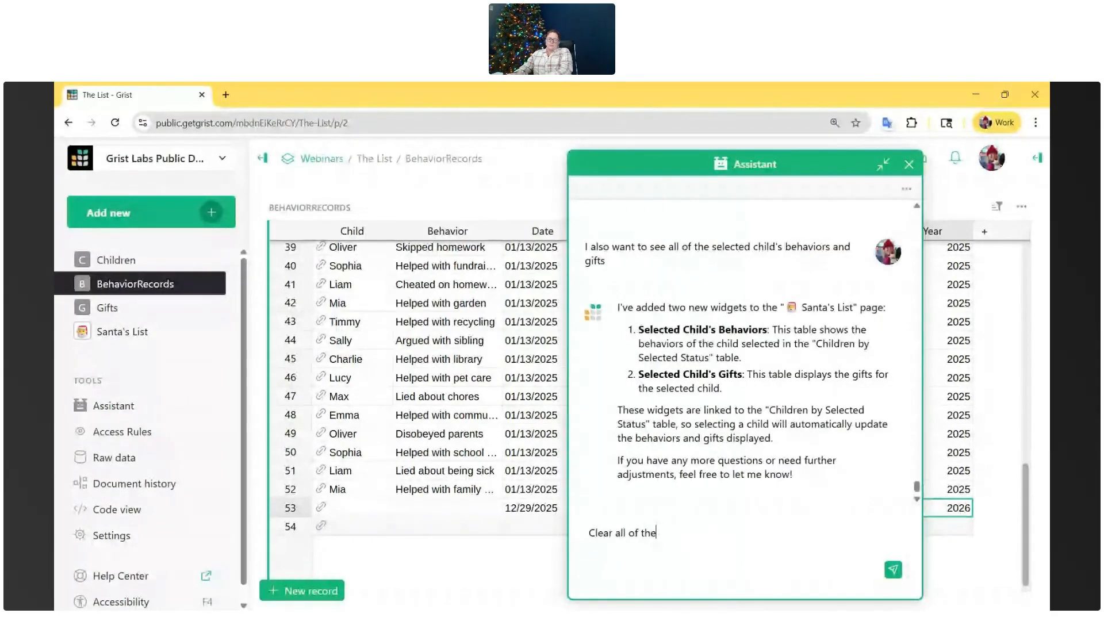
pyautogui.write(' data from all tables so i can enter my own')
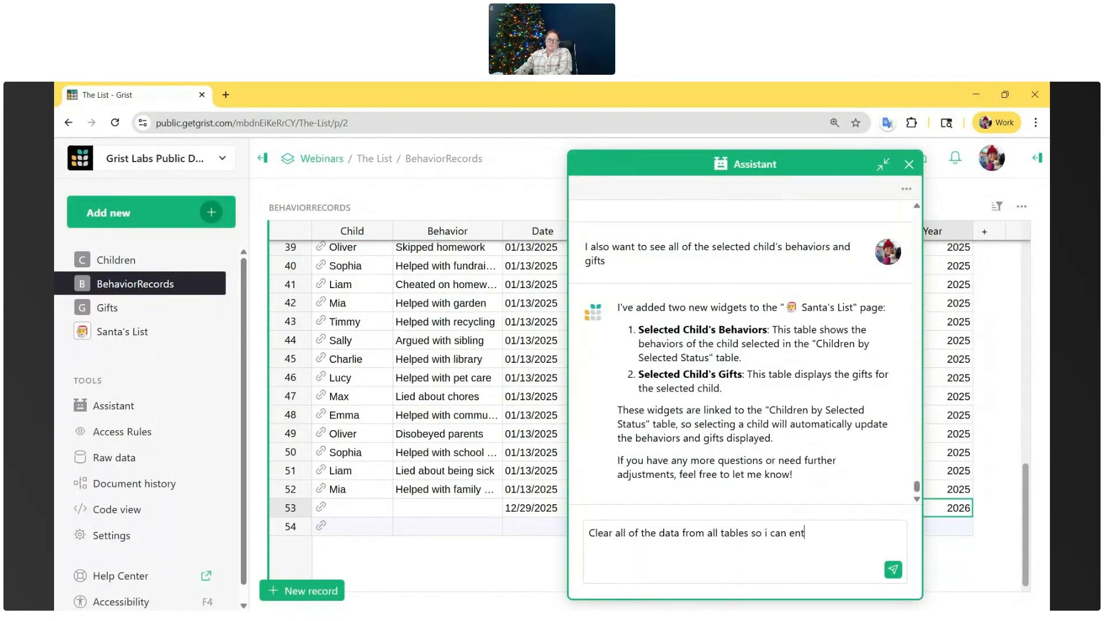
pyautogui.press('Return')
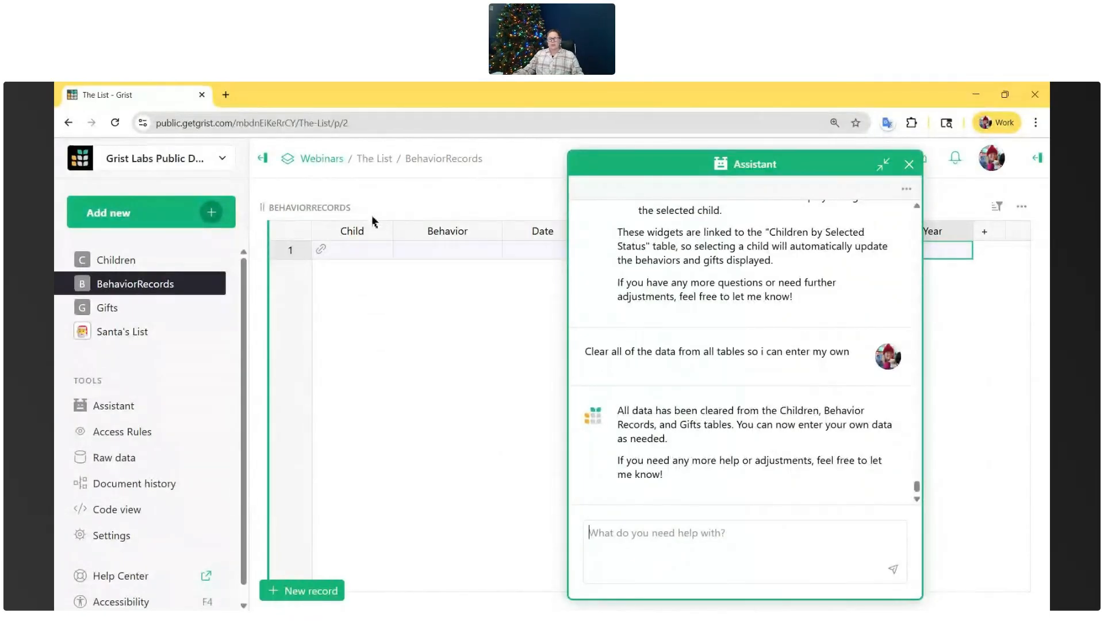
# - Check the BehaviorRecords widget's description field, and ask the Assistant to add a description to this widget that says 'test'
pyautogui.click(349, 212)
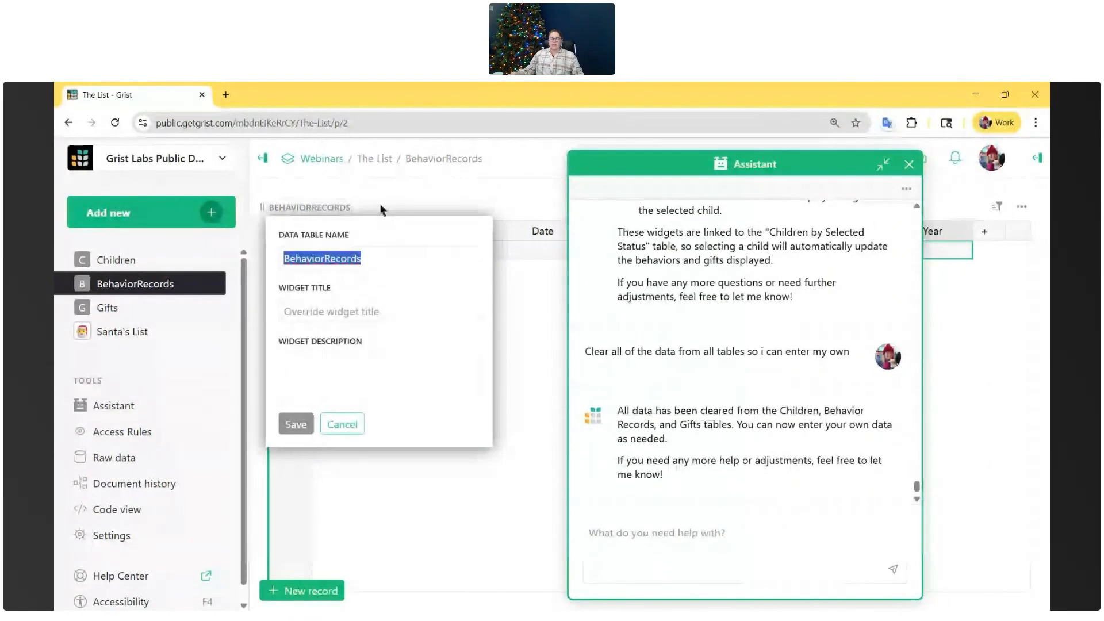
pyautogui.click(304, 362)
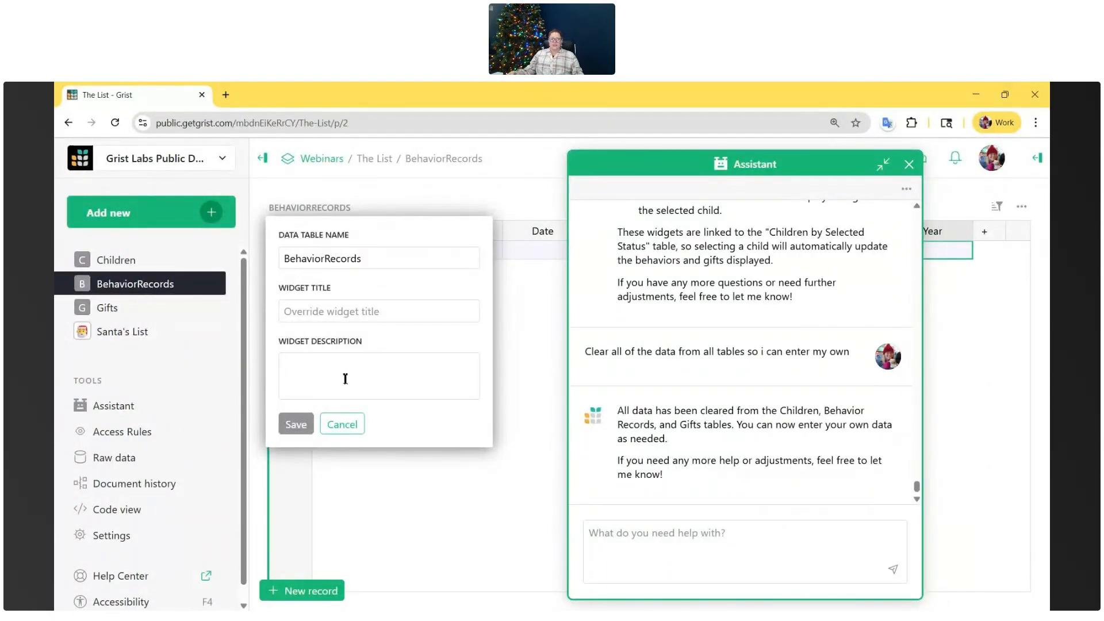
pyautogui.click(623, 545)
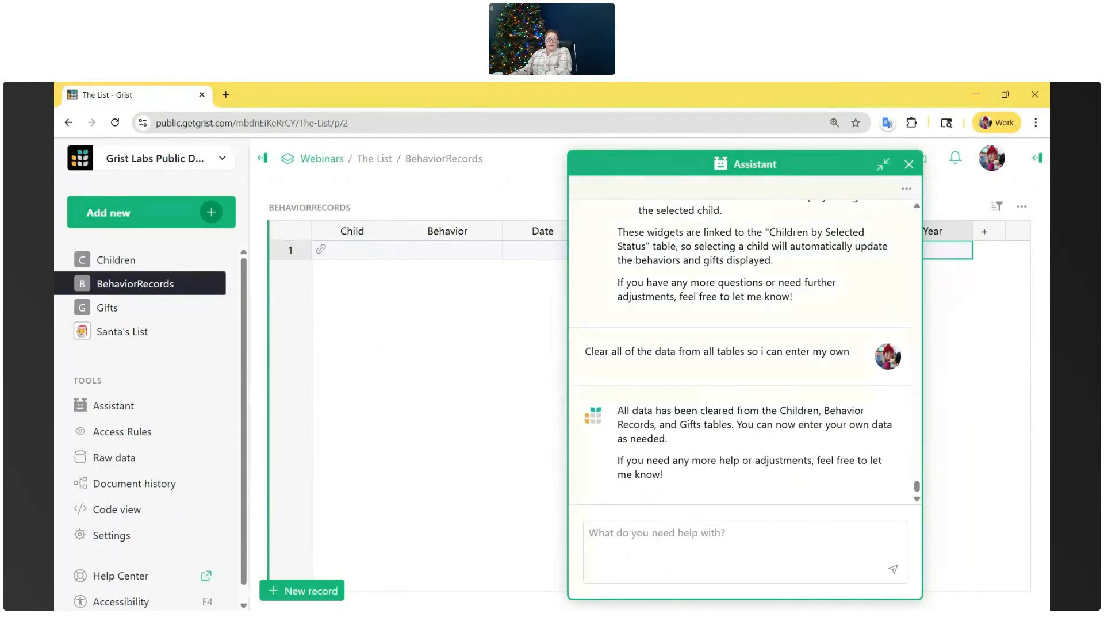
pyautogui.write('add a description to thi s')
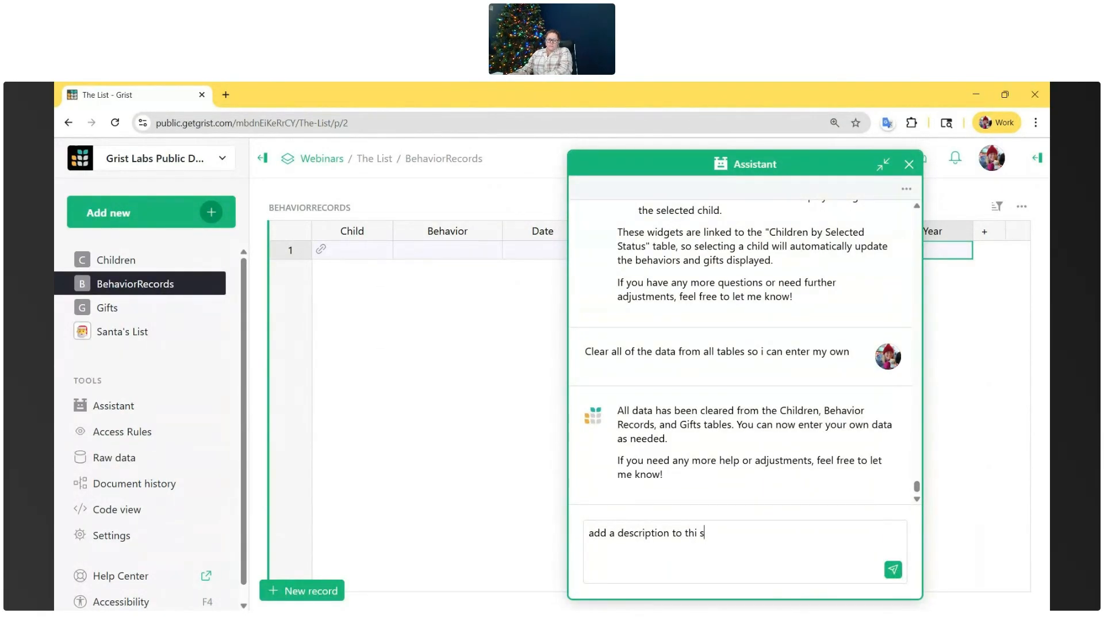
pyautogui.write(" widget that says 'test")
pyautogui.press('Return')
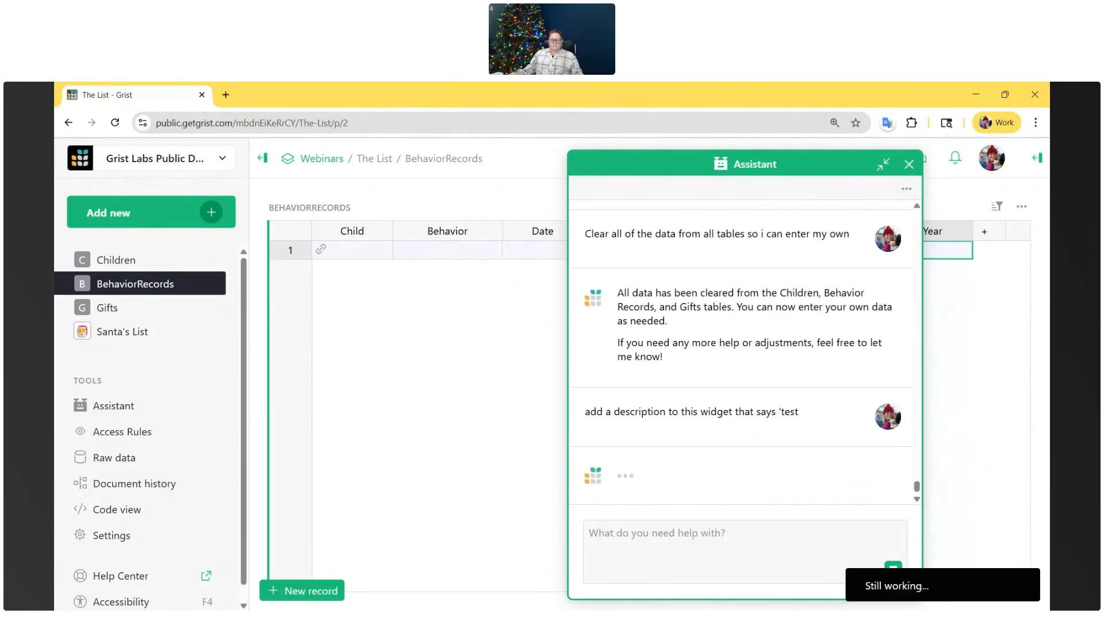
# - Open the Santa's List page and move the Assistant aside to examine the description on the Children by Selected Status widget
pyautogui.click(145, 333)
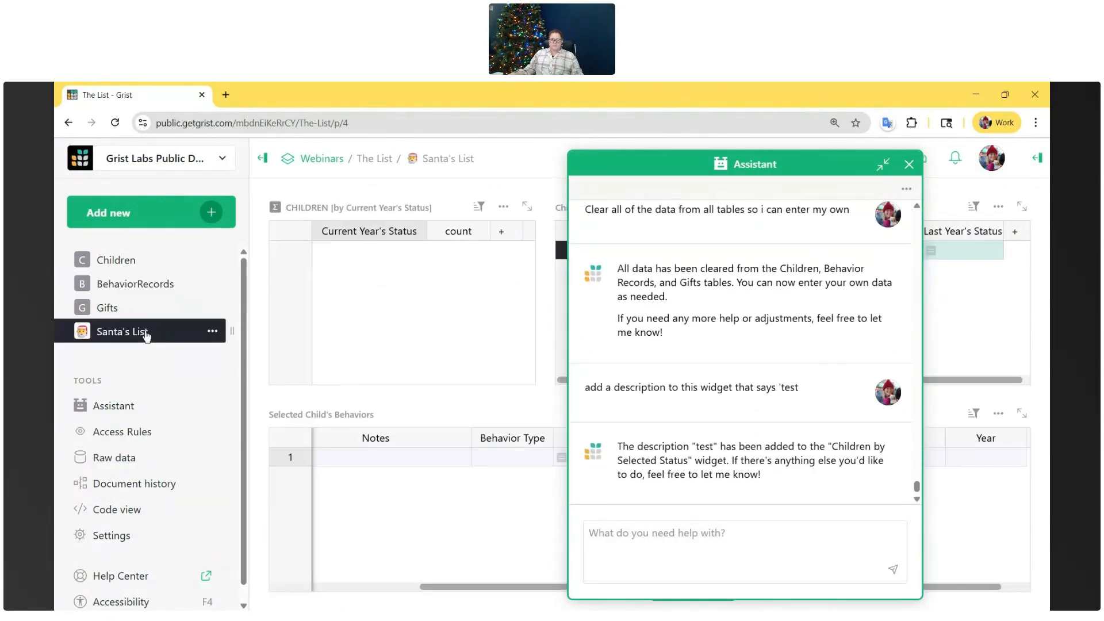
pyautogui.click(884, 165)
pyautogui.click(709, 167)
pyautogui.moveTo(709, 167); pyautogui.dragTo(824, 165)
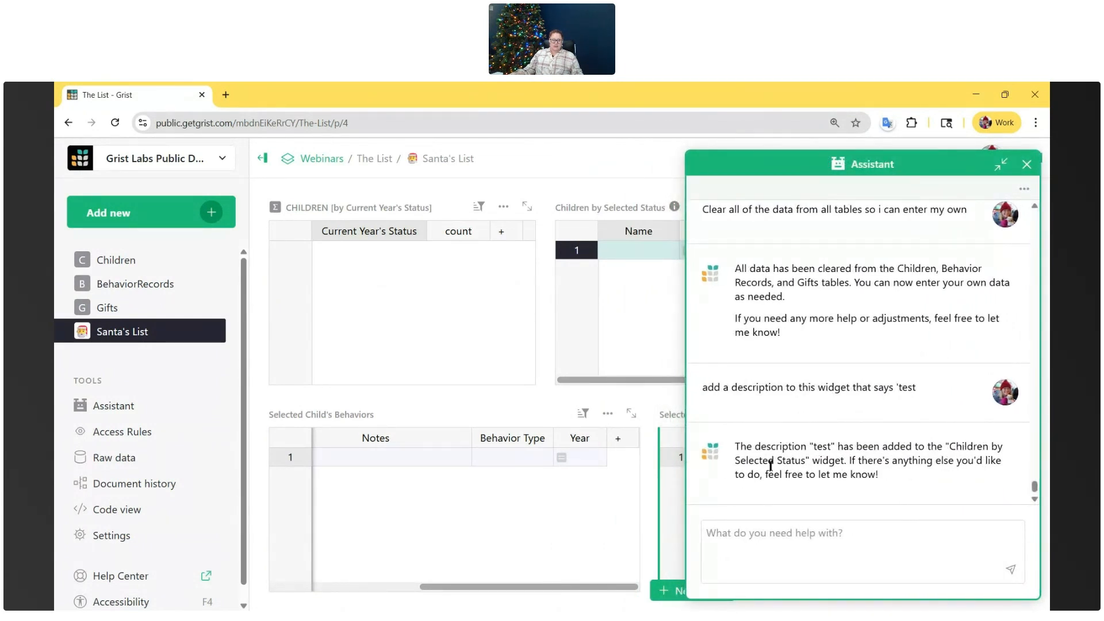
pyautogui.moveTo(675, 212)
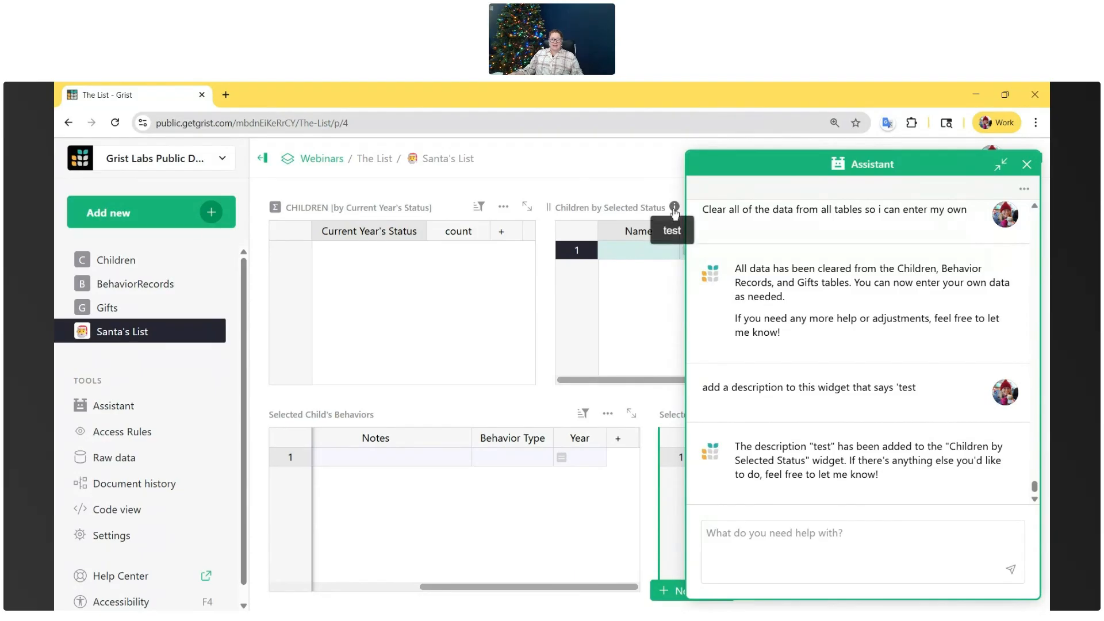
pyautogui.click(643, 209)
pyautogui.moveTo(613, 368); pyautogui.dragTo(567, 368)
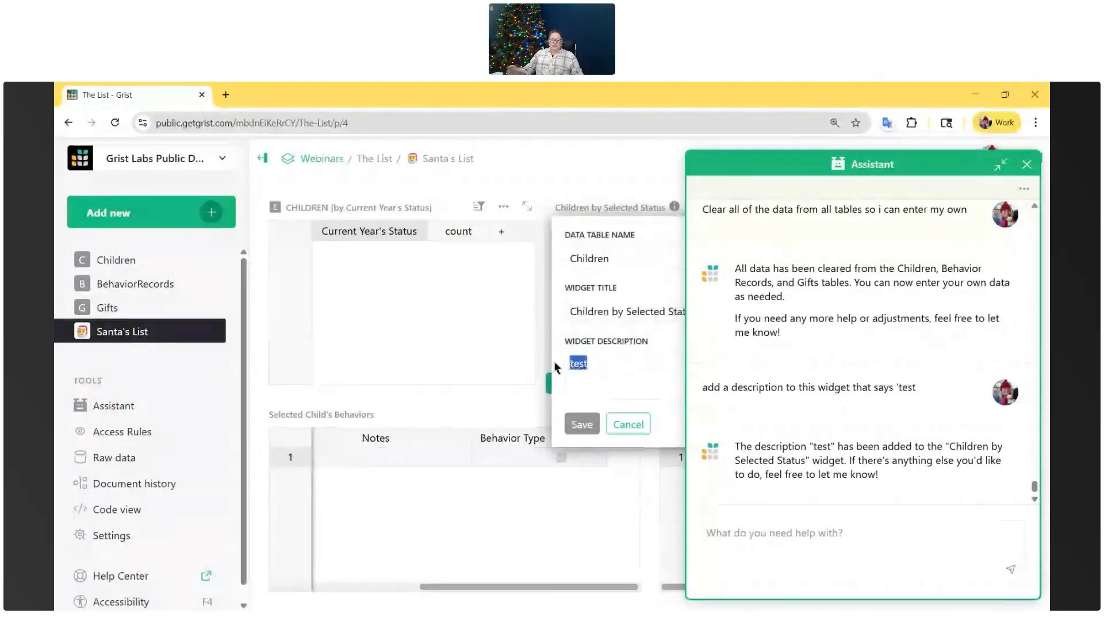
pyautogui.press('BackSpace')
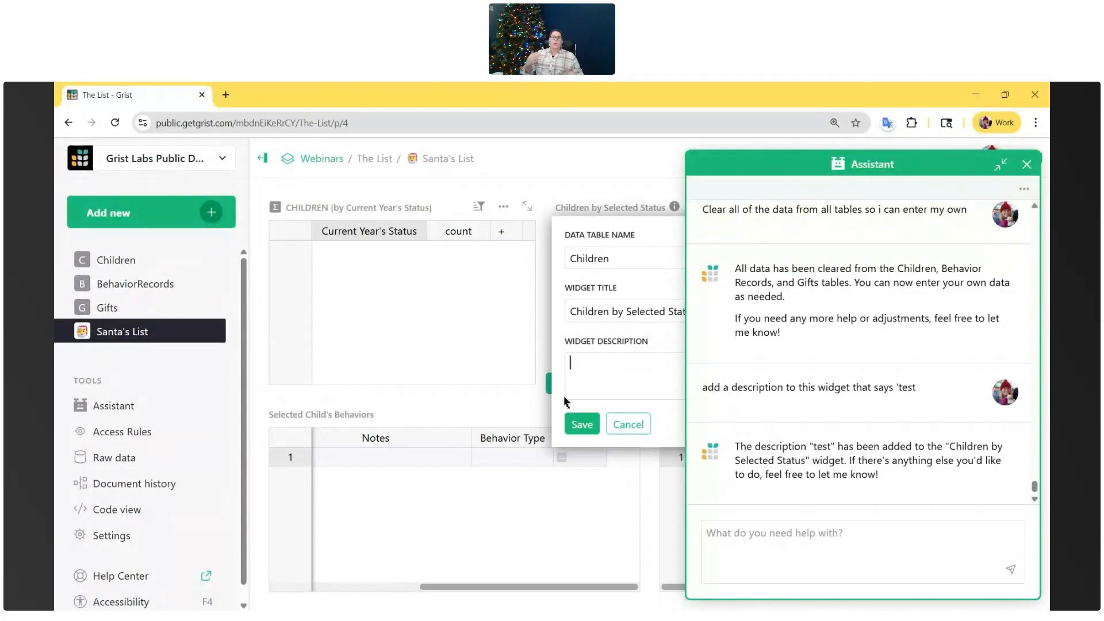
pyautogui.click(628, 424)
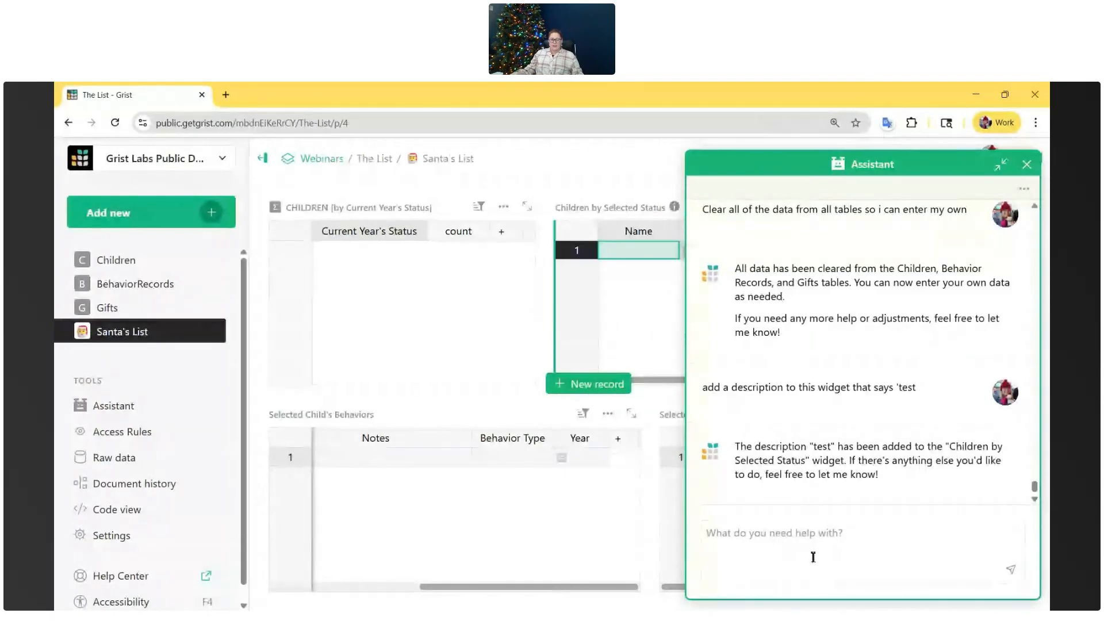
# - Ask the Assistant to build a data entry dashboard with Children and linked tables for behaviors and gifts, and open the new page
pyautogui.write('I want to buil')
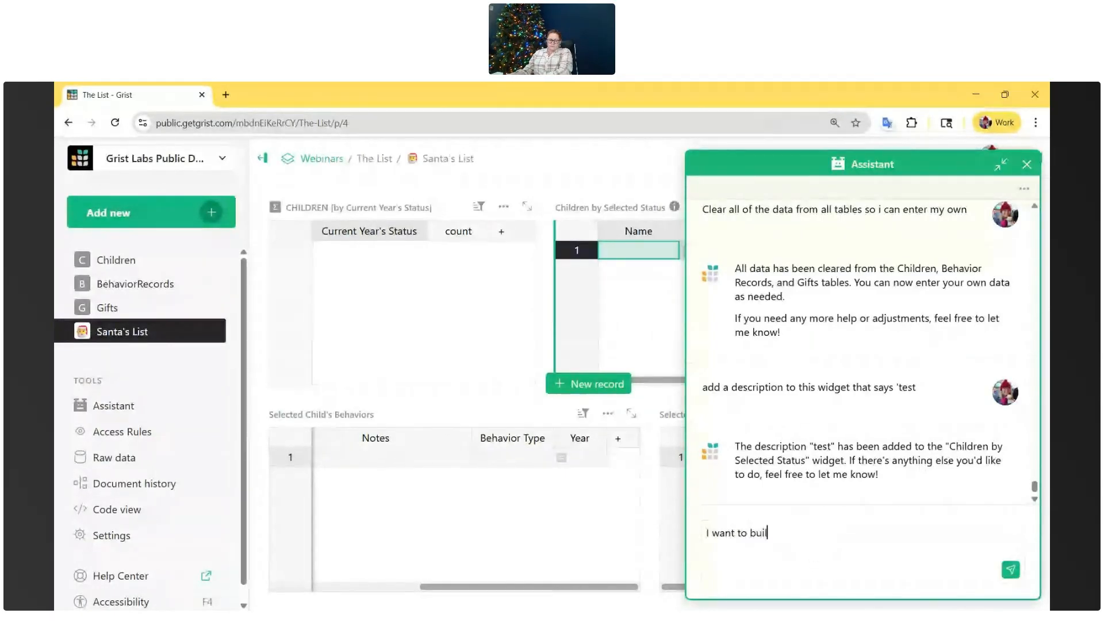
pyautogui.write('d a data entry dashboard that')
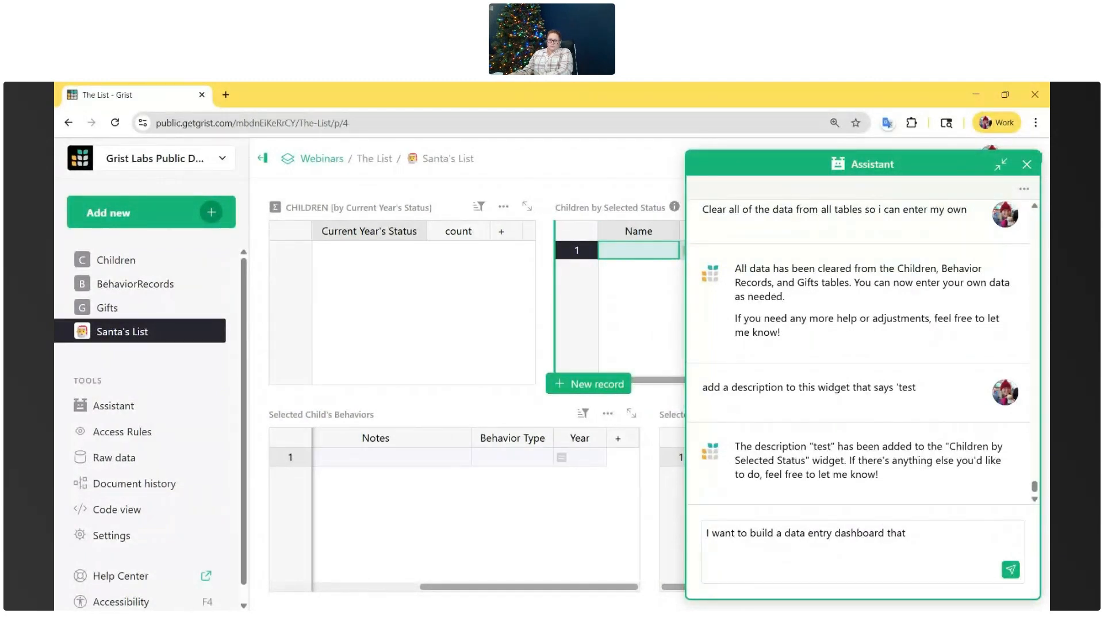
pyautogui.write(' includes Children and then linked tables for behaviors and gifts')
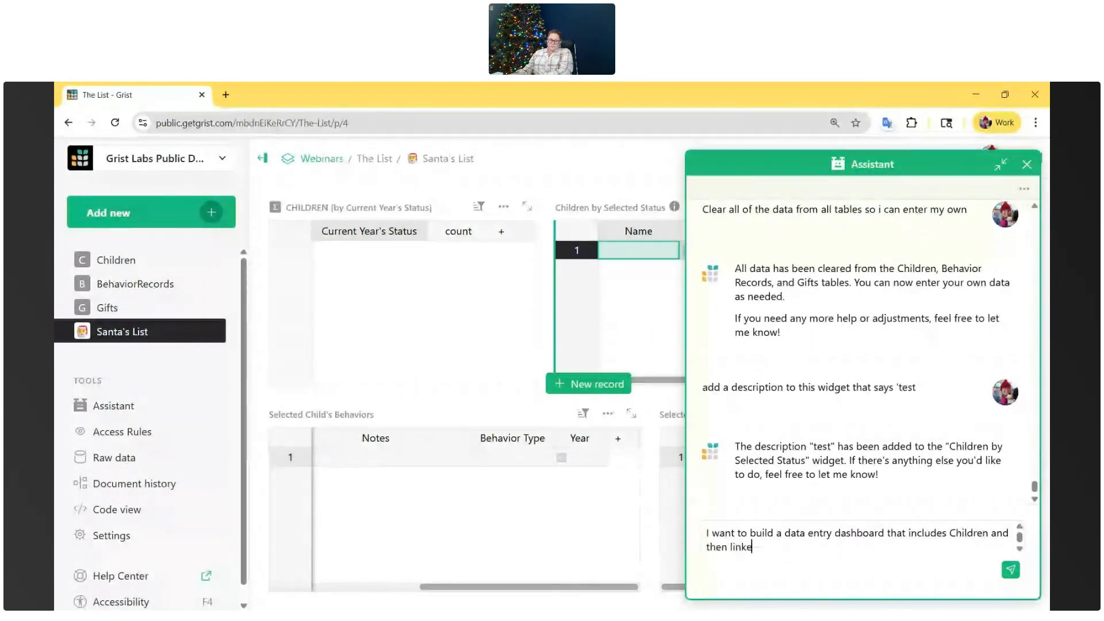
pyautogui.press('Return')
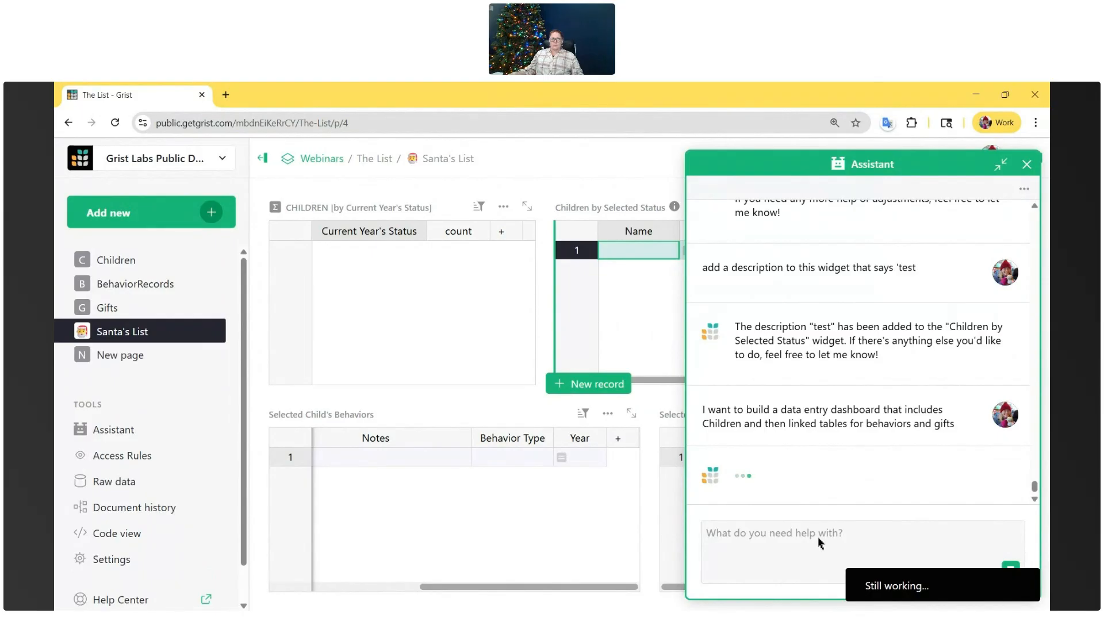
pyautogui.click(124, 355)
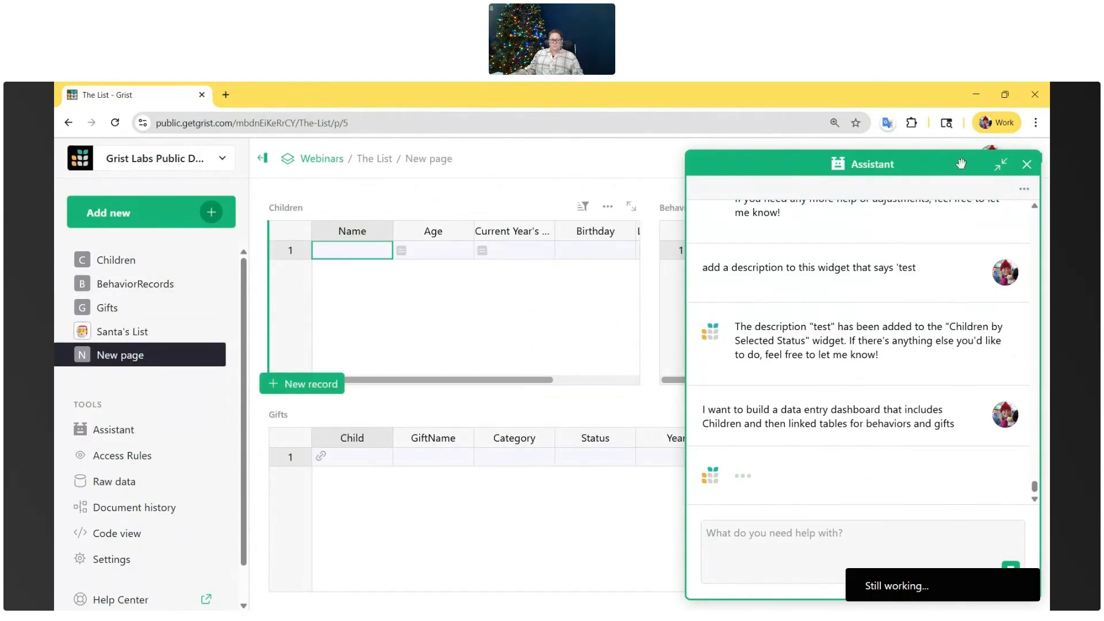
pyautogui.click(1001, 164)
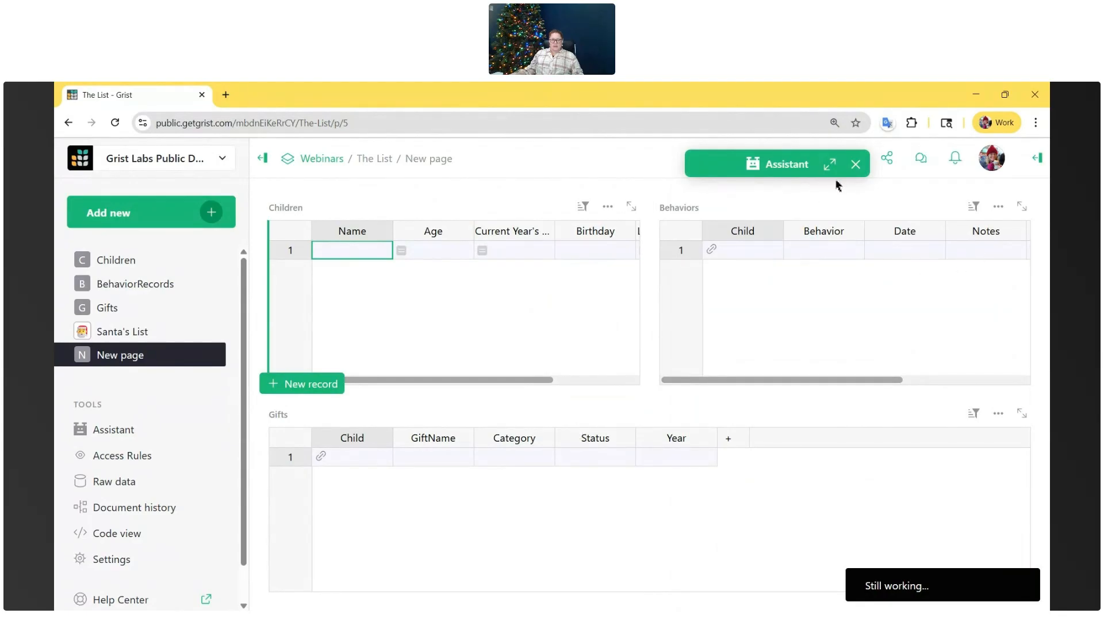
pyautogui.click(830, 164)
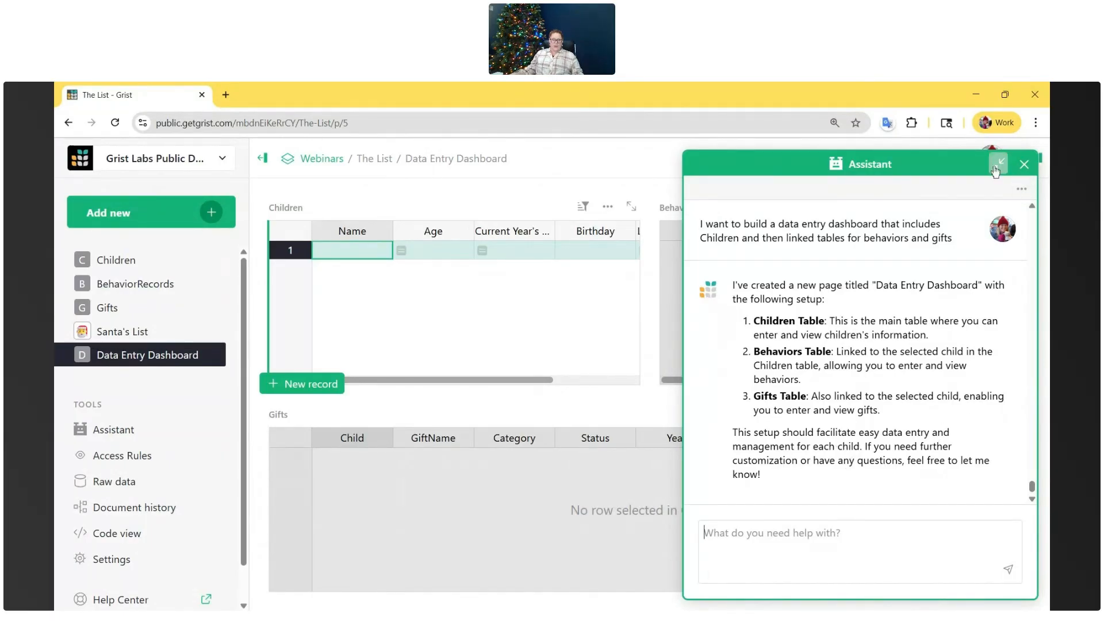
pyautogui.click(998, 165)
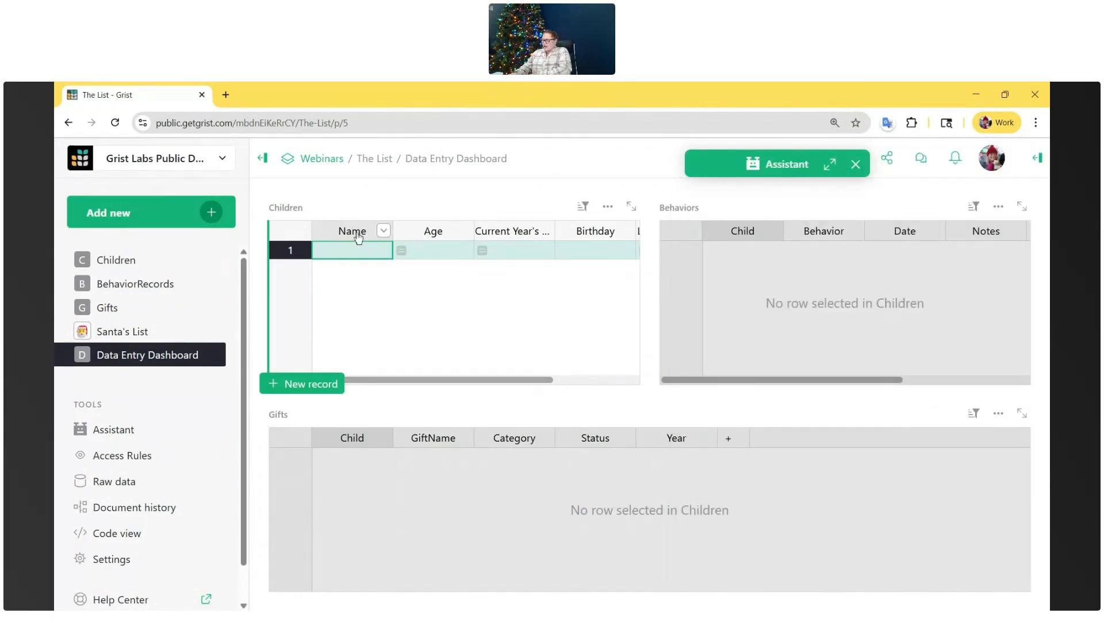
# - Add two records to the dashboard's Children table by entering each child's first name
pyautogui.write('Natalie')
pyautogui.press('Return')
pyautogui.write('N ick')
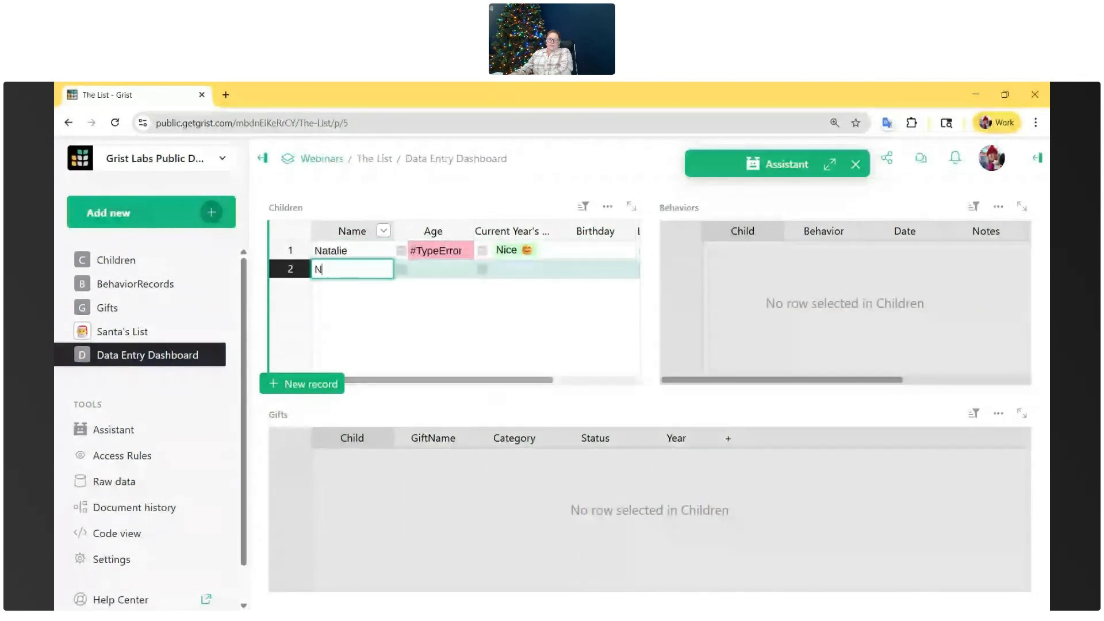
pyautogui.press('BackSpace')
pyautogui.press('BackSpace')
pyautogui.press('BackSpace')
pyautogui.press('BackSpace')
pyautogui.write('ick')
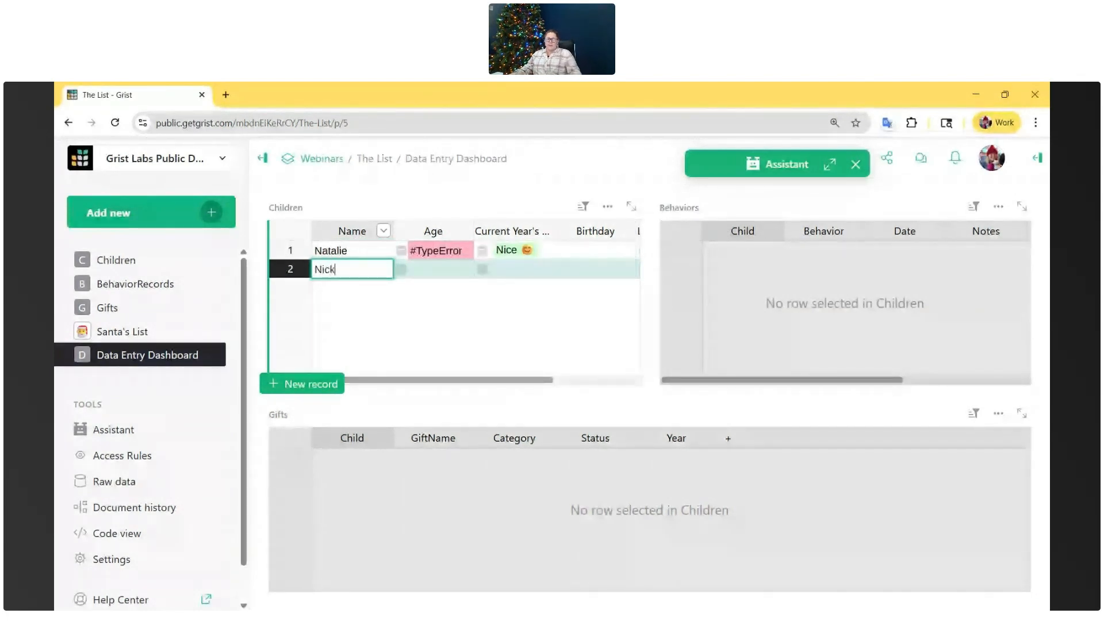
pyautogui.press('Return')
# - Enter a birthday for each of the two new children
pyautogui.doubleClick(588, 250)
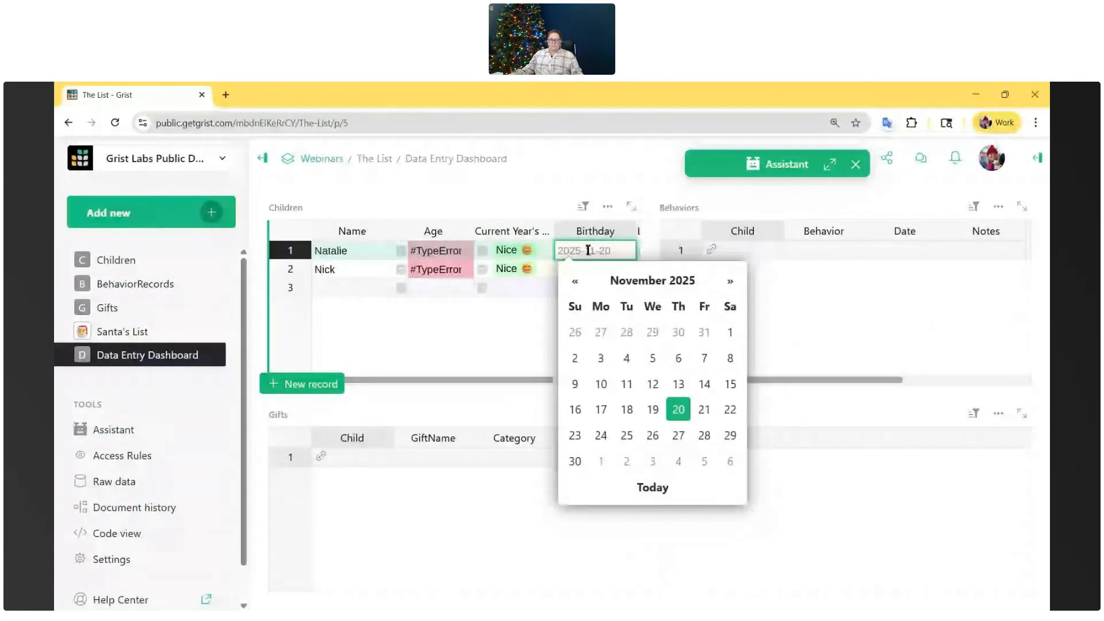
pyautogui.write('03/01/')
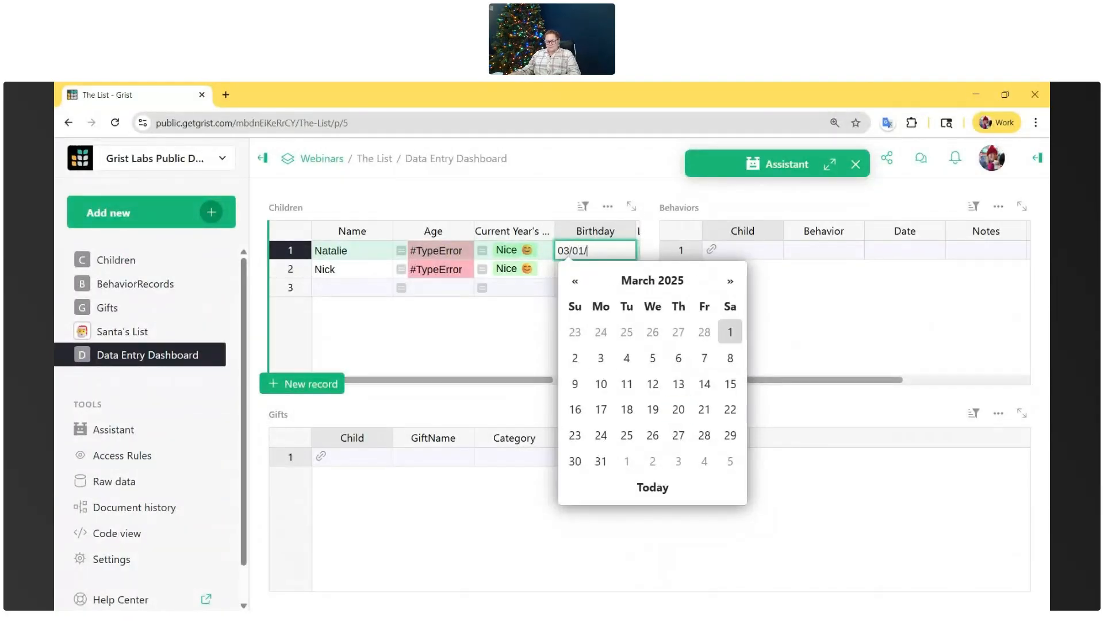
pyautogui.write('03')
pyautogui.press('Return')
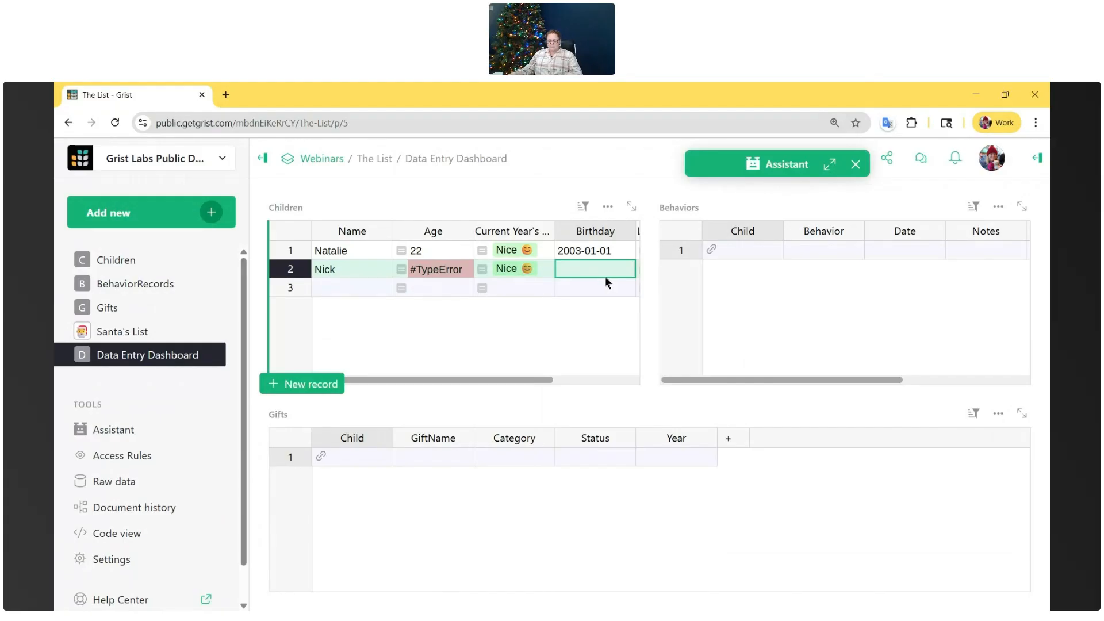
pyautogui.write('01/01/')
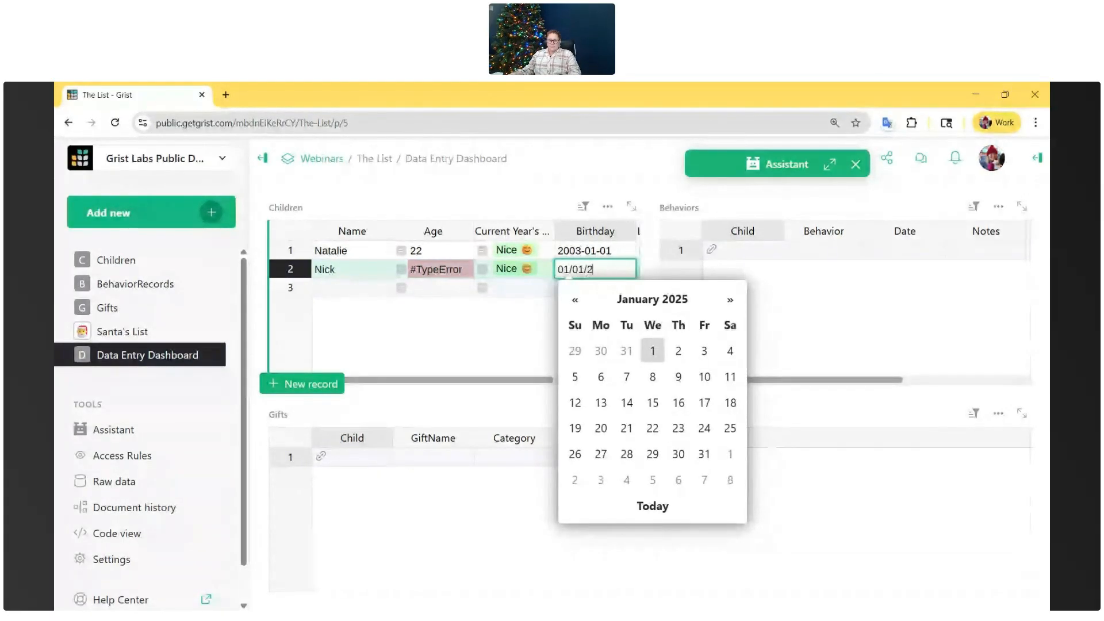
pyautogui.write('2005')
pyautogui.press('Return')
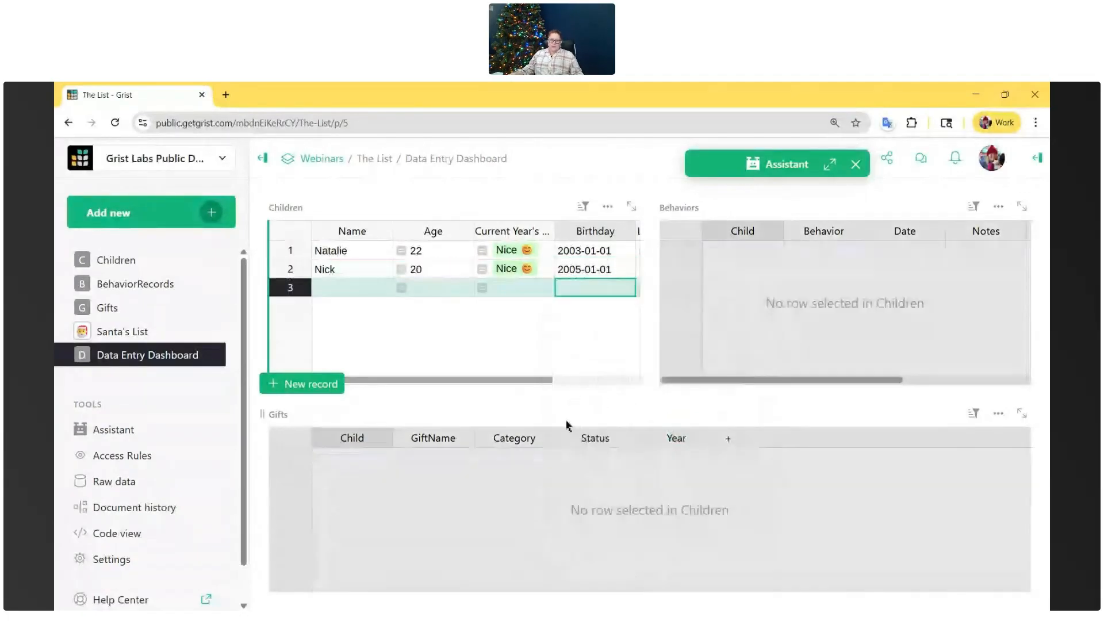
# - Select the first child and add a linked Behaviors record with "test behavior" as the behavior
pyautogui.moveTo(520, 381); pyautogui.dragTo(467, 377)
pyautogui.click(403, 251)
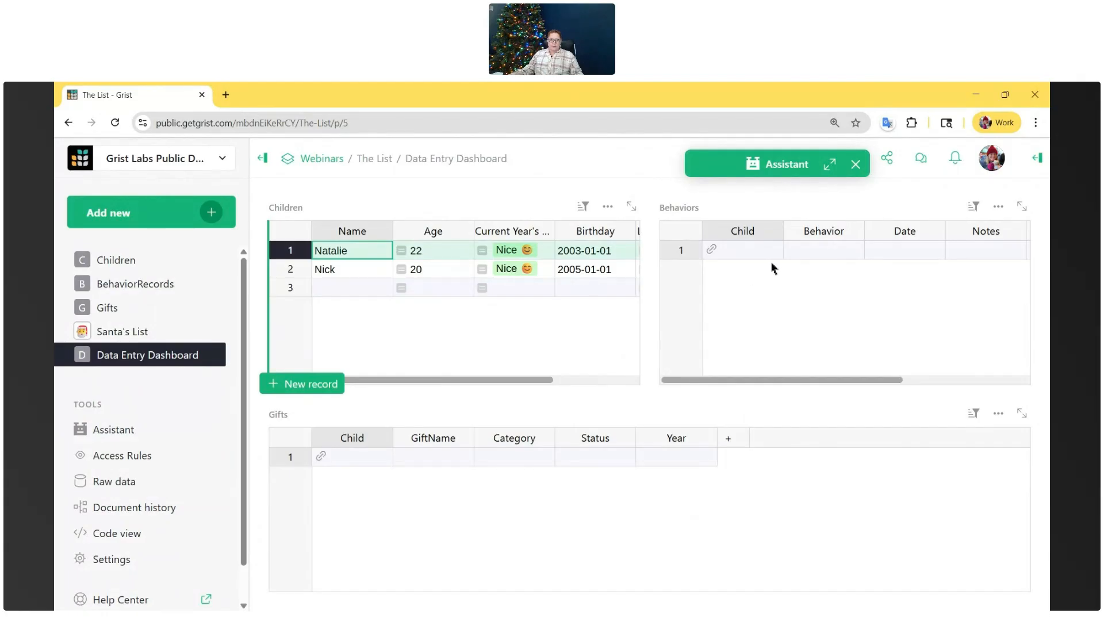
pyautogui.click(820, 252)
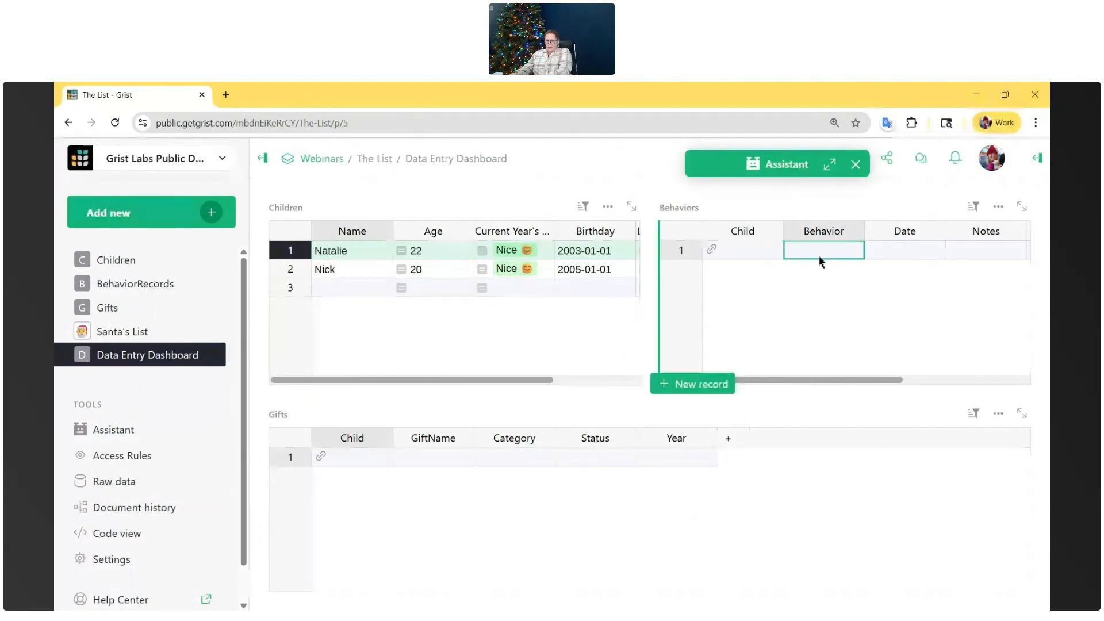
pyautogui.write('test behavior')
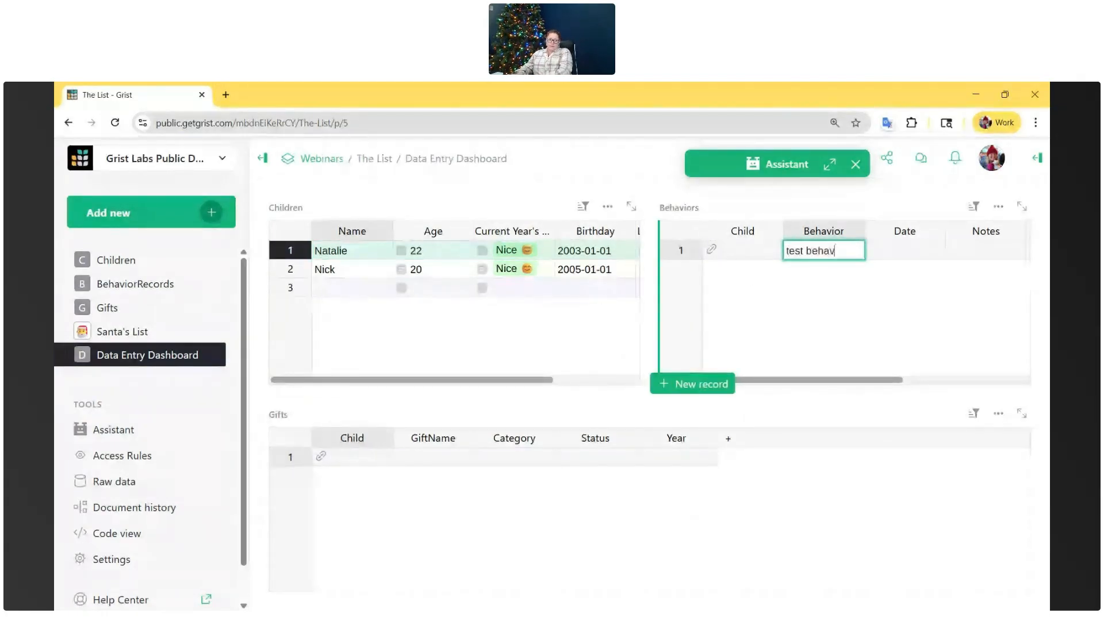
pyautogui.press('Return')
pyautogui.click(767, 252)
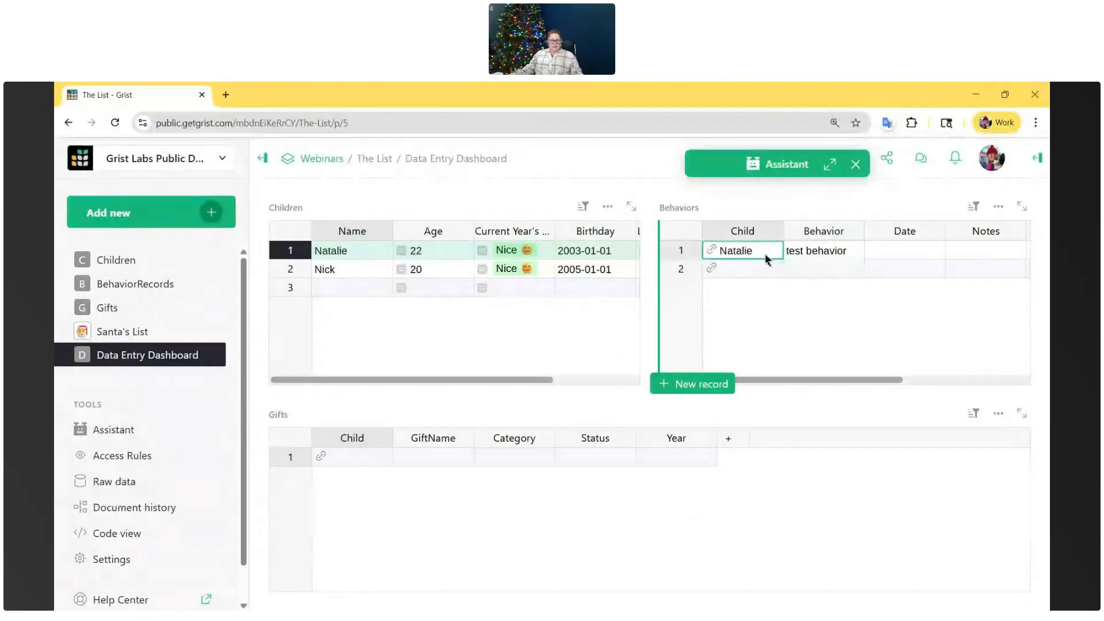
# - Add a Gifts record for the same child with LEGO as the GiftName
pyautogui.click(444, 460)
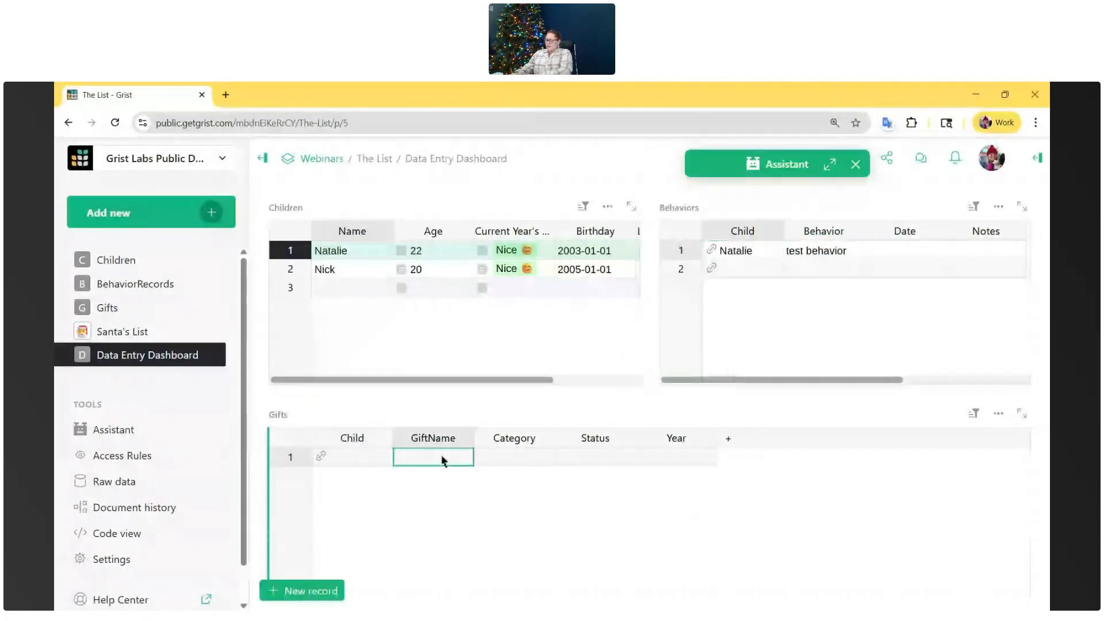
pyautogui.write('LEGO')
pyautogui.press('Return')
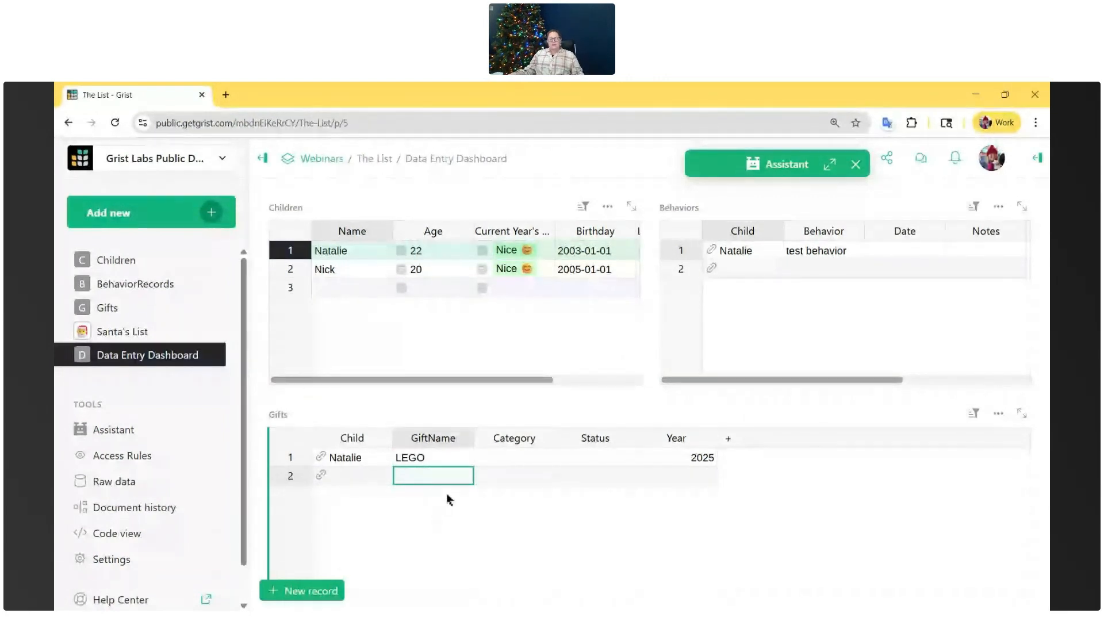
# - Reopen the Assistant and review its summary of the Data Entry Dashboard setup and the preceding messages
pyautogui.click(829, 165)
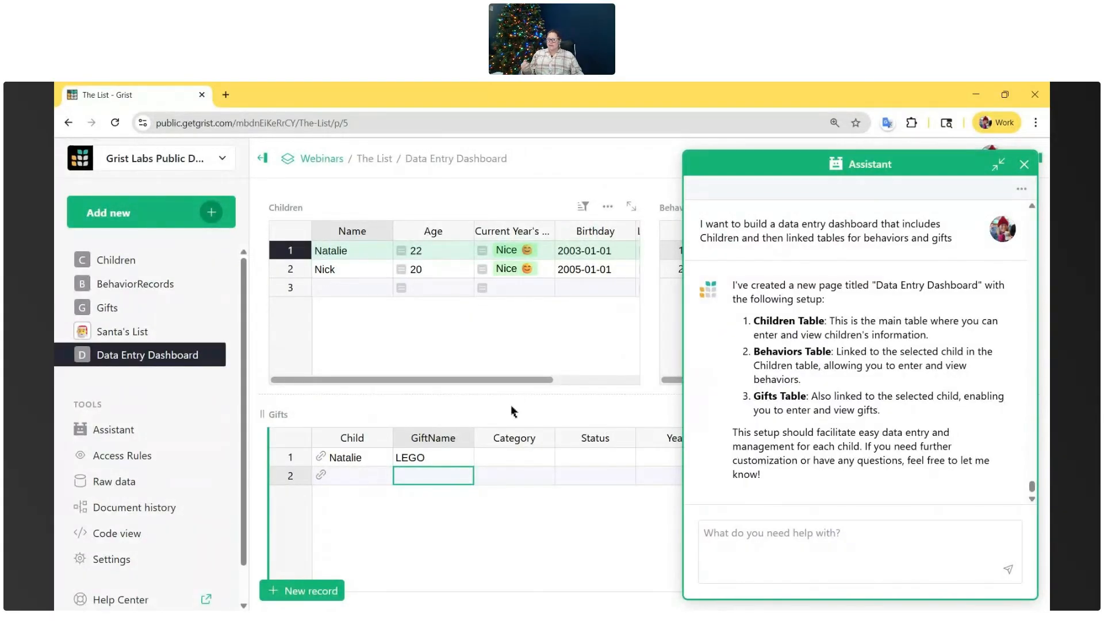
pyautogui.click(516, 358)
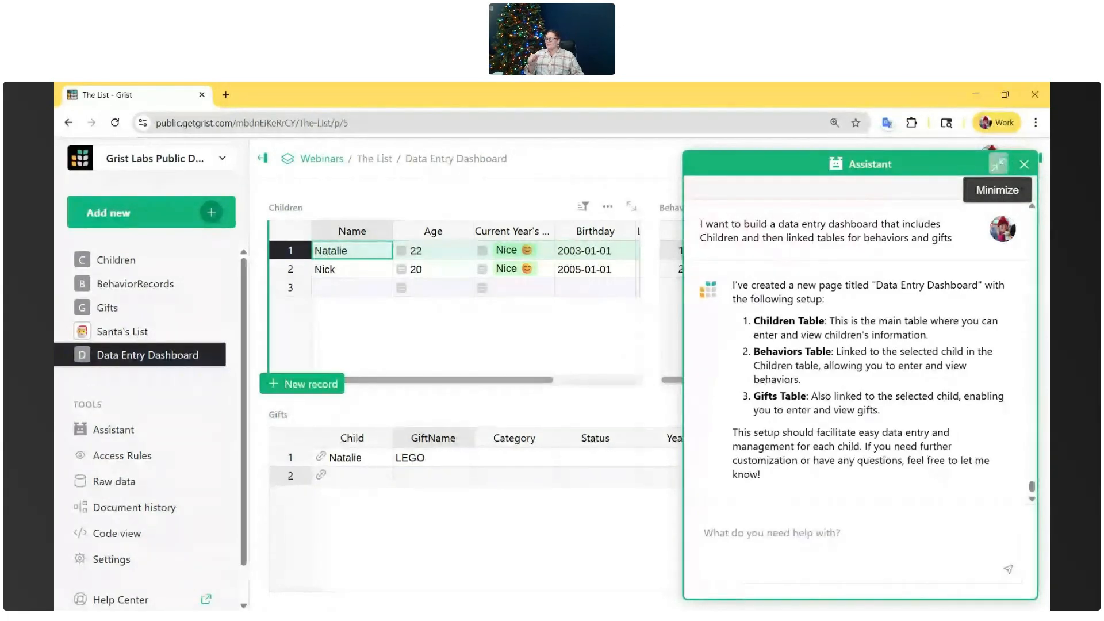
pyautogui.click(1001, 167)
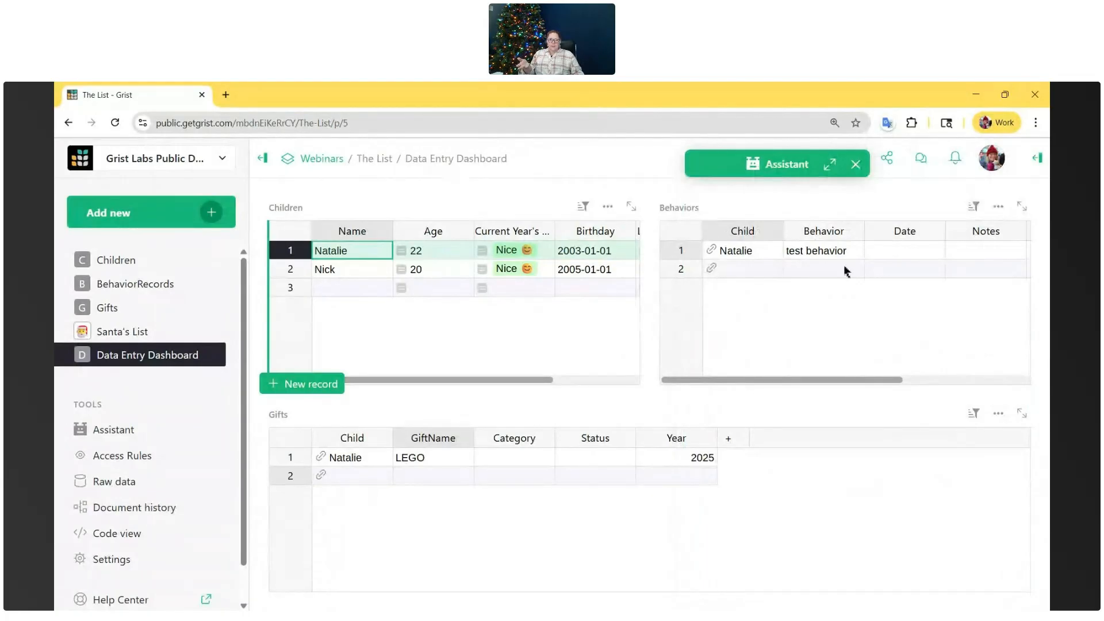
pyautogui.click(830, 165)
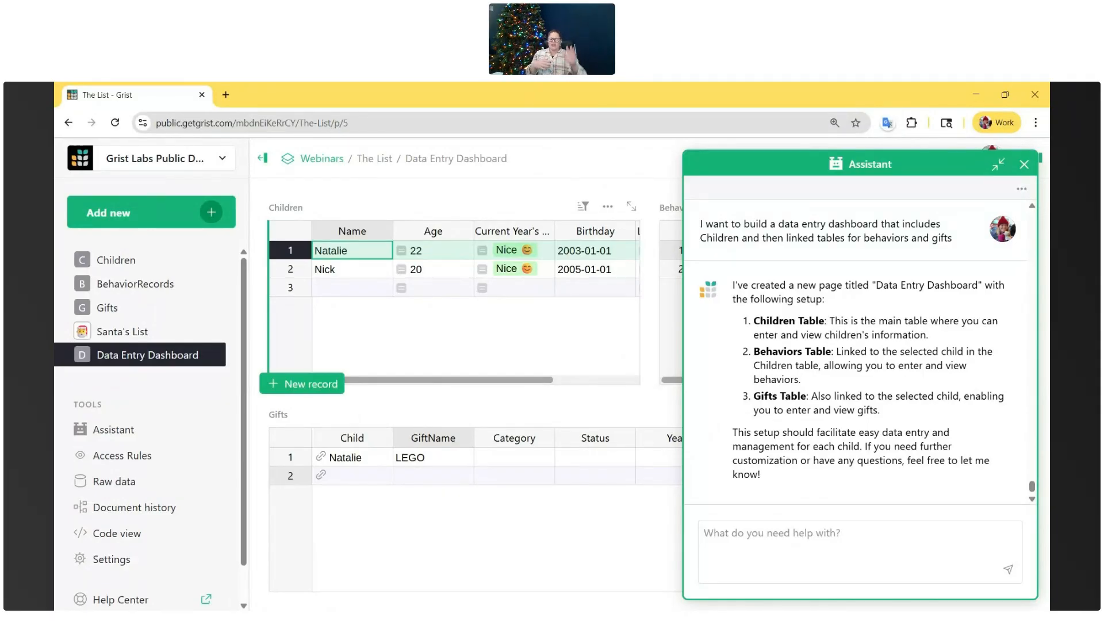
pyautogui.scroll(2, 848, 421)
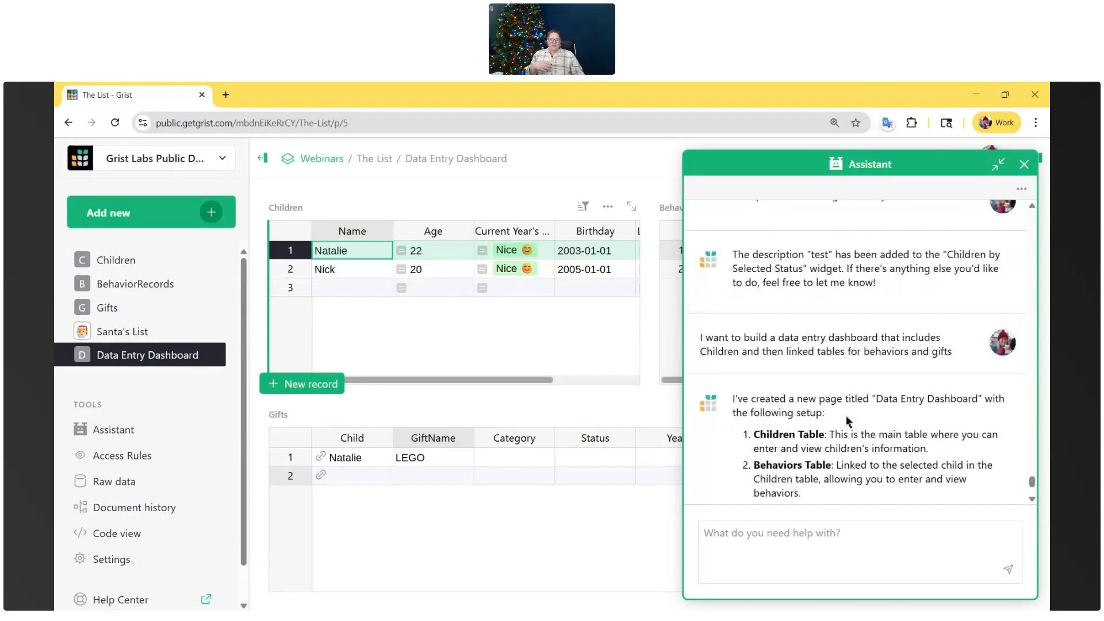
pyautogui.scroll(5, 851, 425)
pyautogui.scroll(-3, 859, 428)
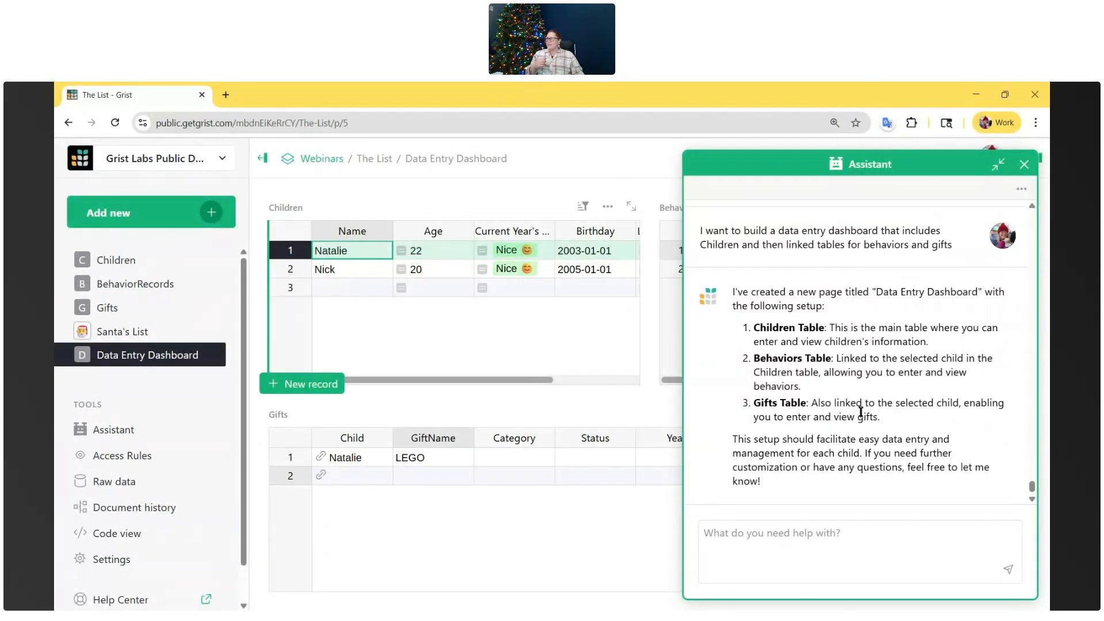
pyautogui.scroll(-1, 861, 412)
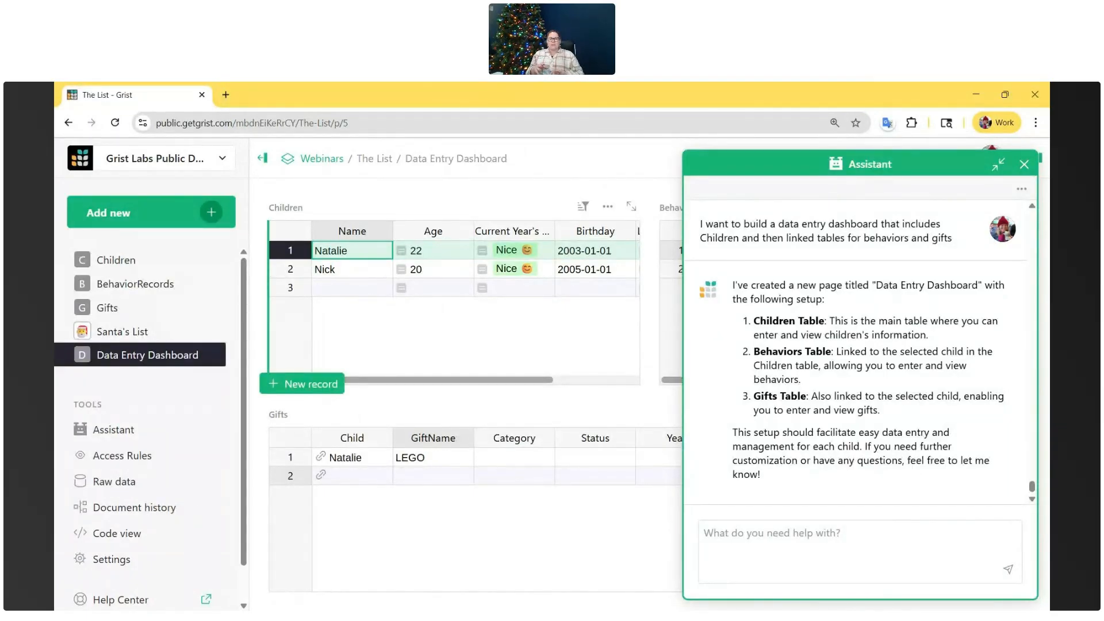
# - Minimize the Assistant and move the Behaviors widget beneath Children, to the left of the Gifts widget
pyautogui.click(998, 164)
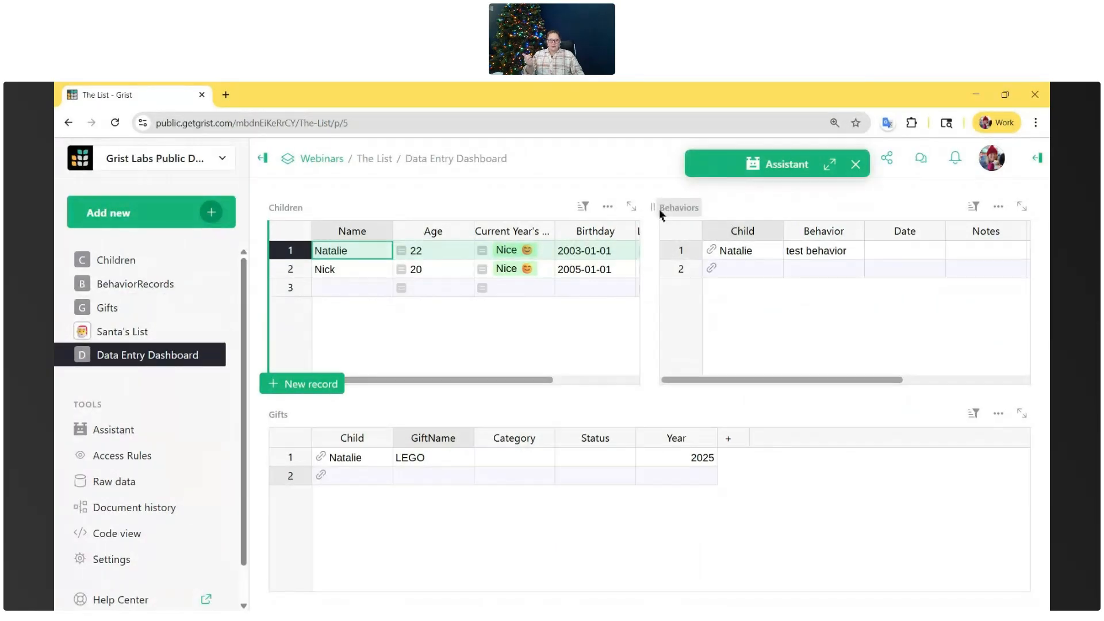
pyautogui.moveTo(661, 209); pyautogui.dragTo(387, 476)
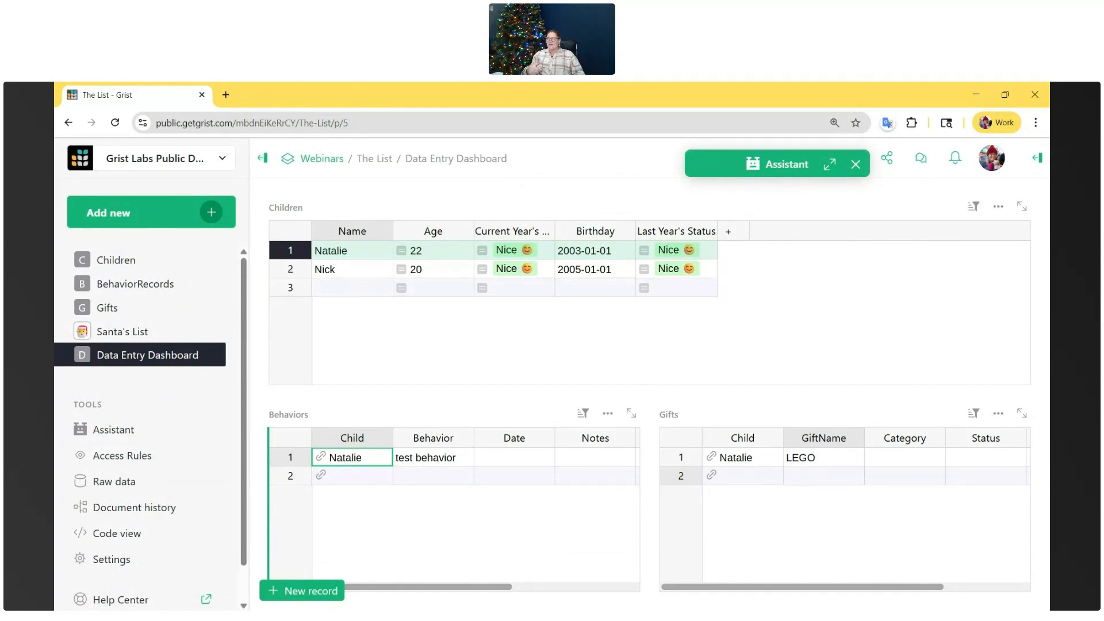
# - Ask the Assistant "how many messages have i sent?" and go back to the start of the conversation to read its introduction
pyautogui.click(830, 164)
pyautogui.click(763, 558)
pyautogui.write('how many messages have i sent?')
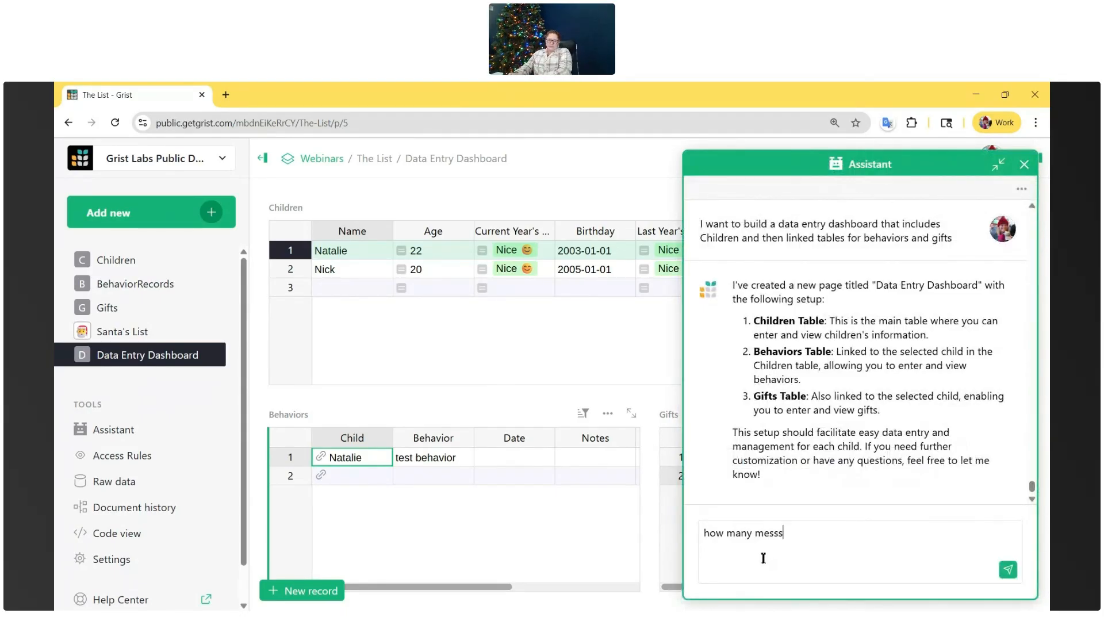
pyautogui.press('Return')
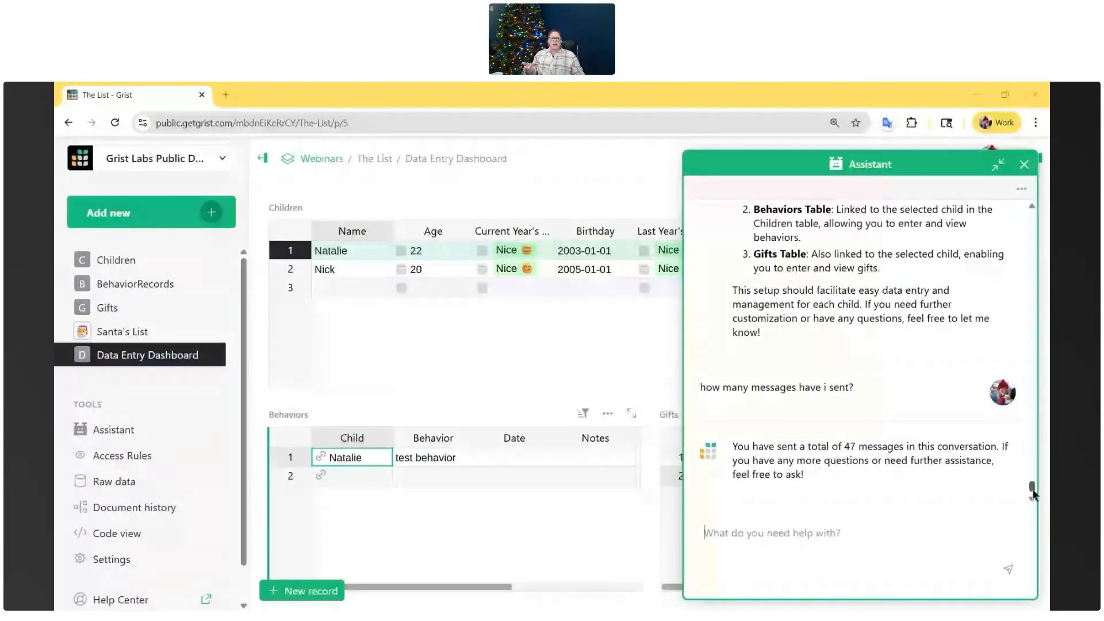
pyautogui.moveTo(1033, 486); pyautogui.dragTo(1015, 214)
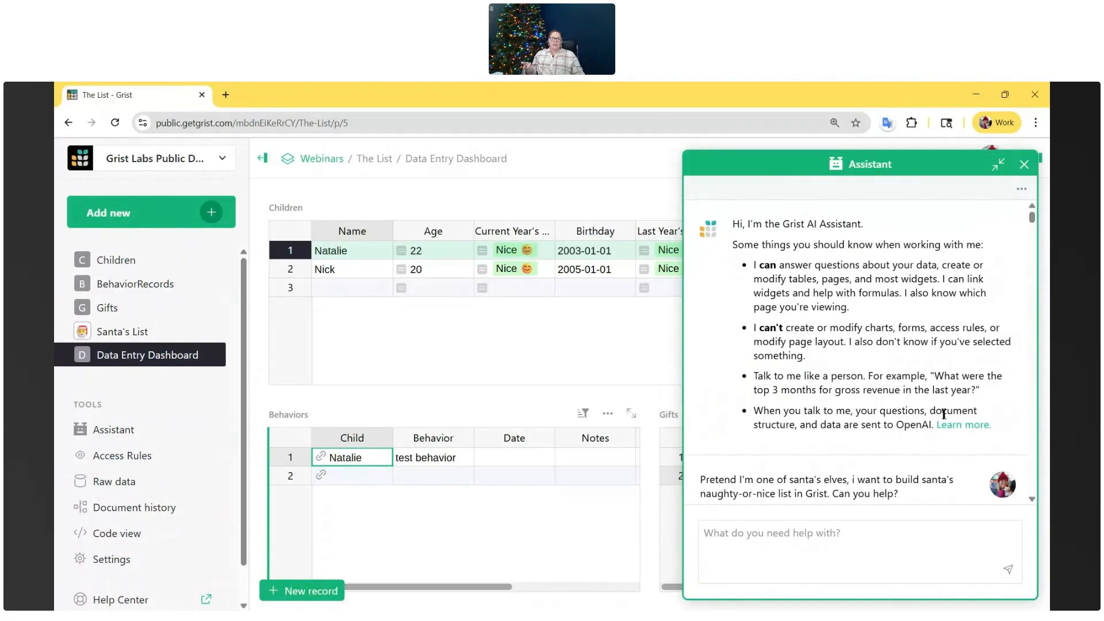